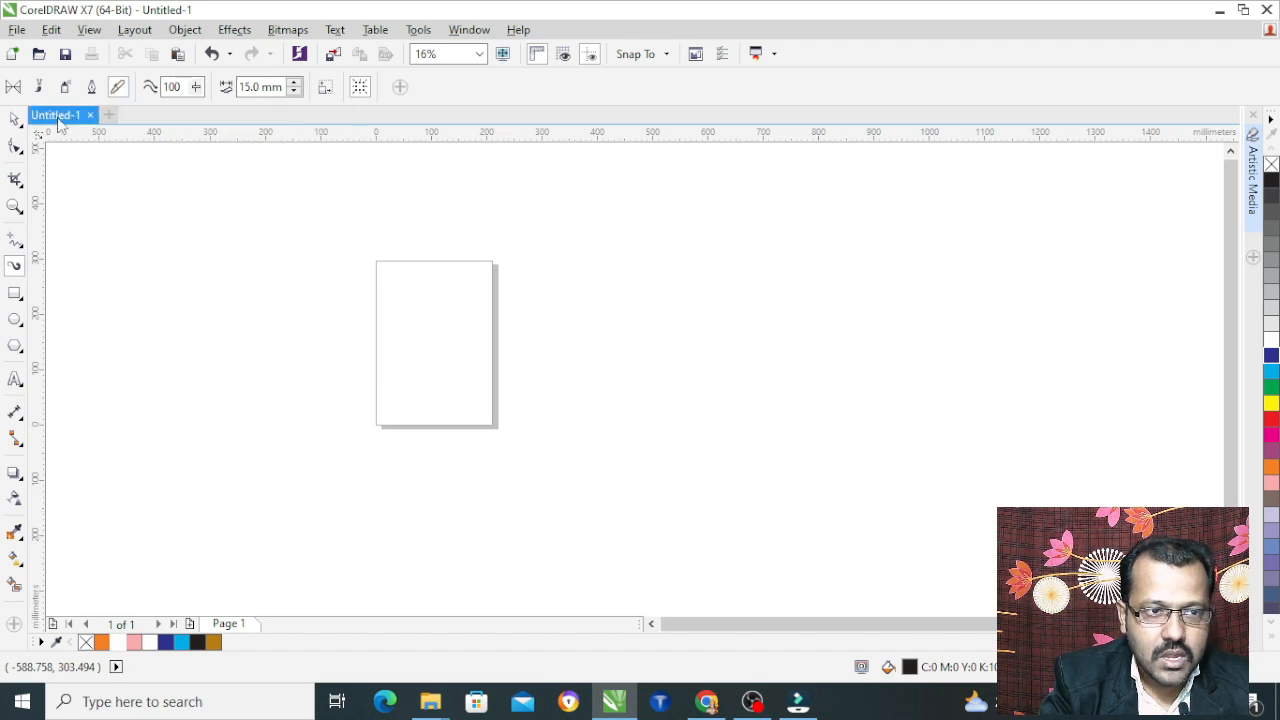
Draw an S-shaped Artistic Media Preset stroke over the page's left half and apply the square-start tapering preset shape.
{"action": "left_click", "coordinate": [13, 87]}
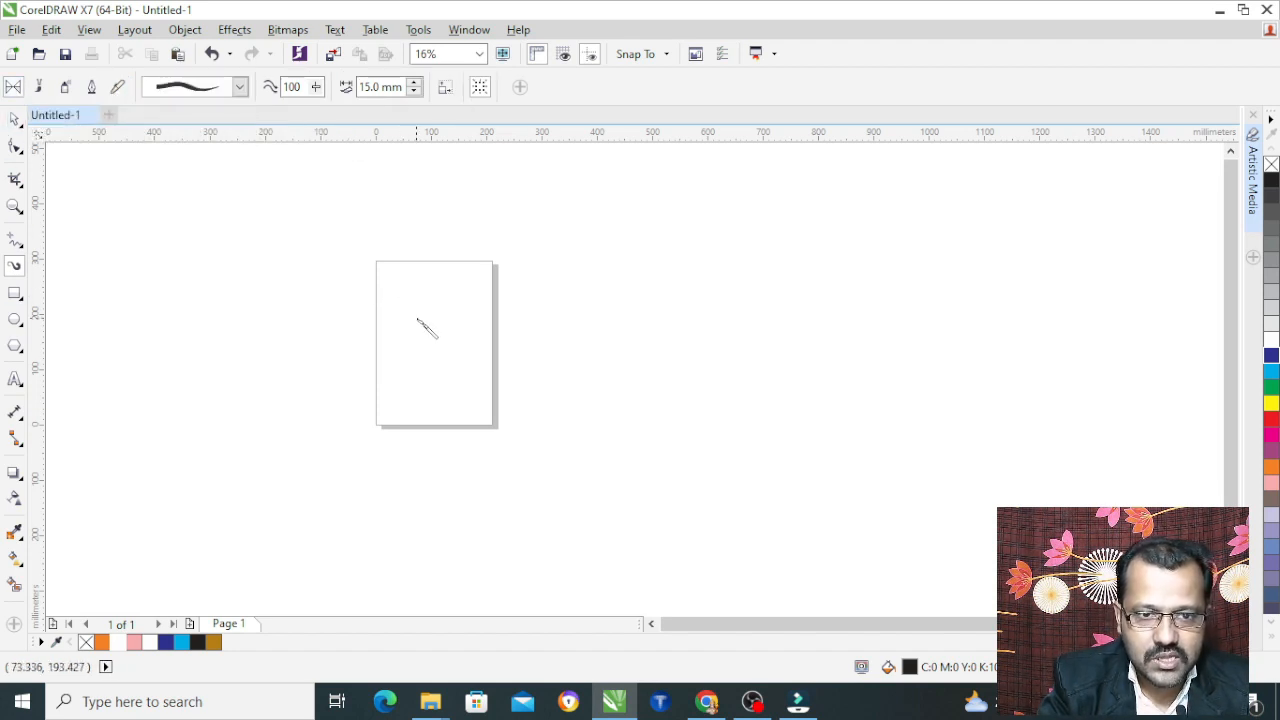
{"action": "left_click_drag", "start_coordinate": [422, 356], "coordinate": [334, 377]}
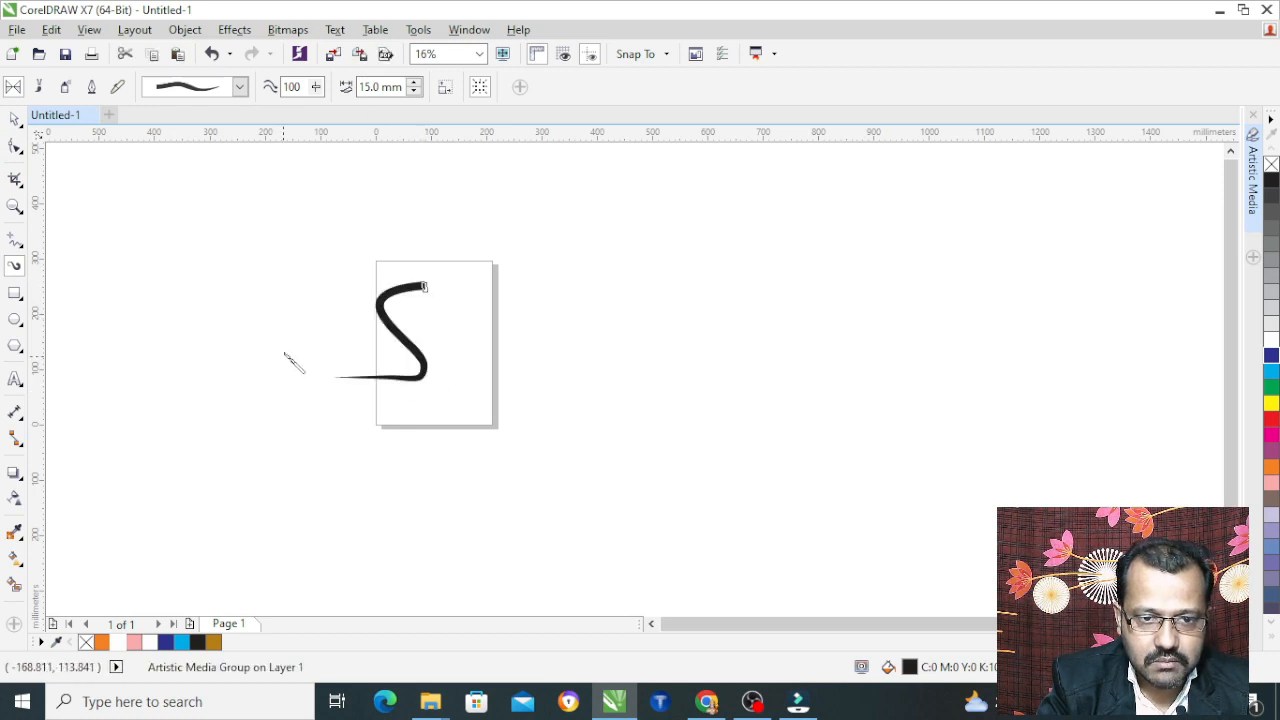
{"action": "left_click", "coordinate": [239, 88]}
{"action": "left_click", "coordinate": [250, 392]}
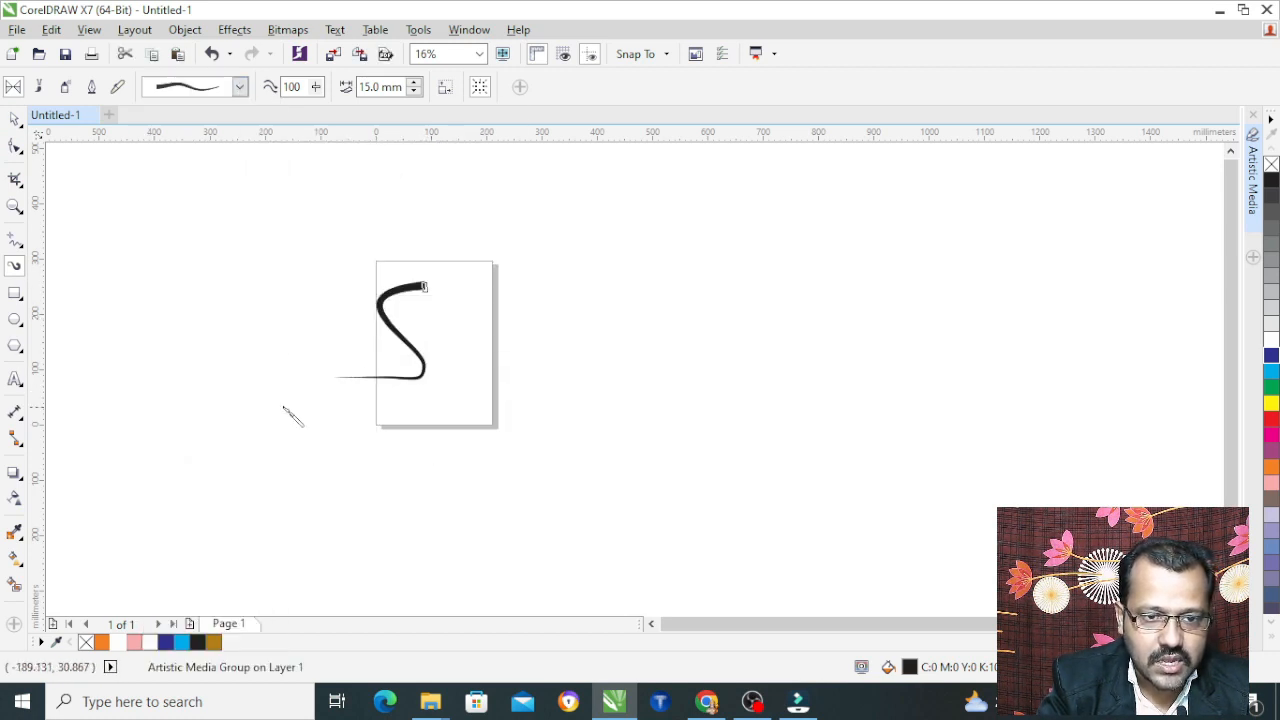
Draw a wavy vertical stroke to the right of the S and apply the square-ended preset with a thin middle.
{"action": "scroll", "coordinate": [392, 340], "scroll_direction": "up", "scroll_amount": 2}
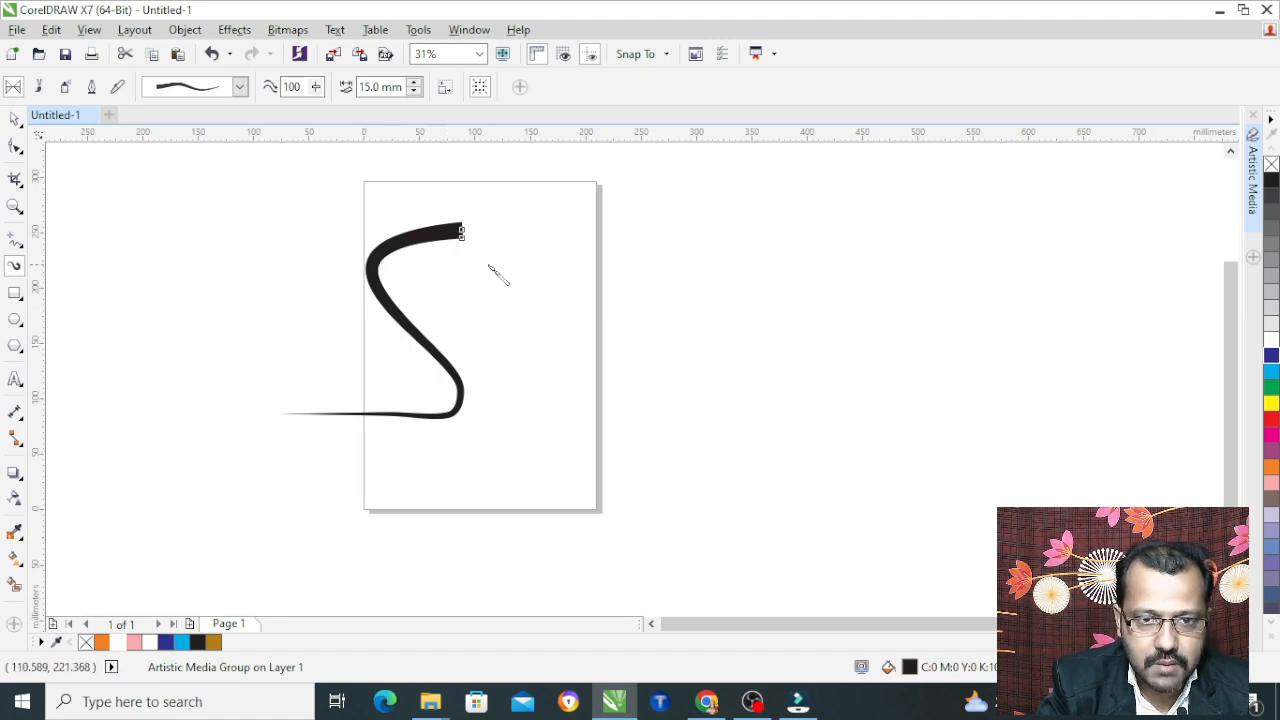
{"action": "left_click_drag", "start_coordinate": [545, 278], "coordinate": [562, 445]}
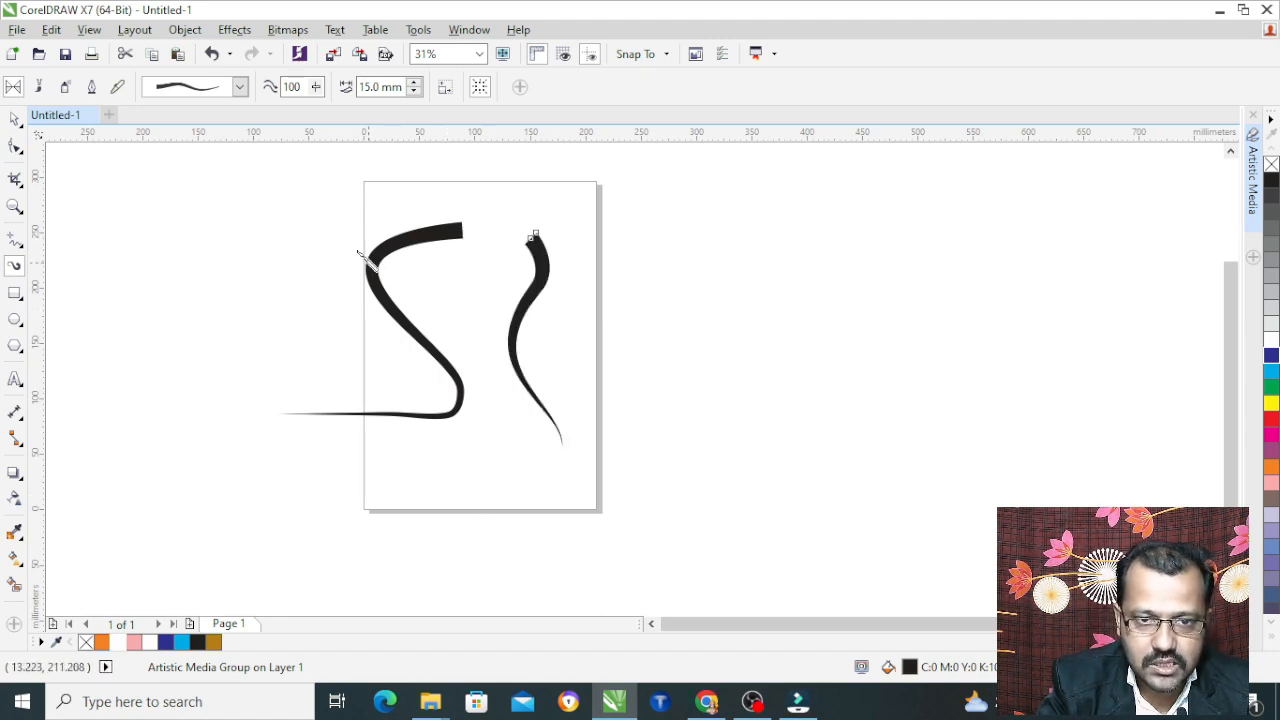
{"action": "left_click", "coordinate": [240, 87]}
{"action": "left_click", "coordinate": [203, 177]}
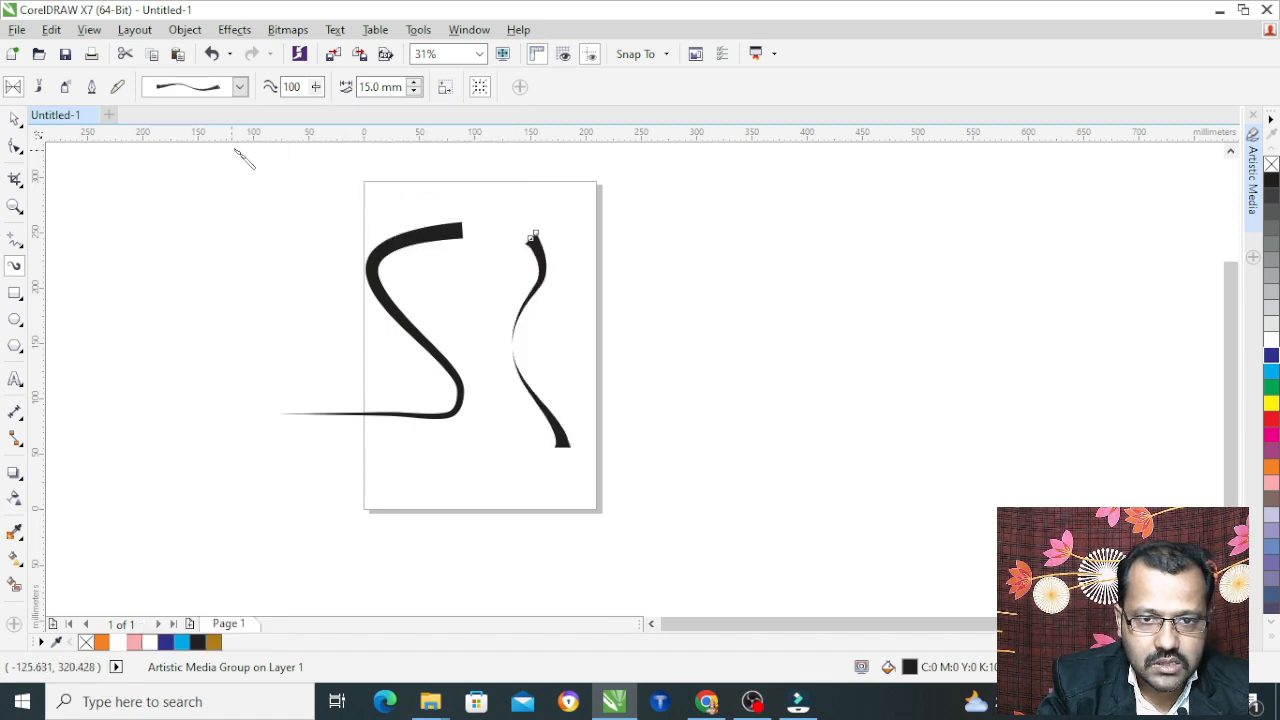
Try round-ended and tapering preset shapes on the wavy stroke, ending with the one pointed at both ends.
{"action": "left_click", "coordinate": [240, 87]}
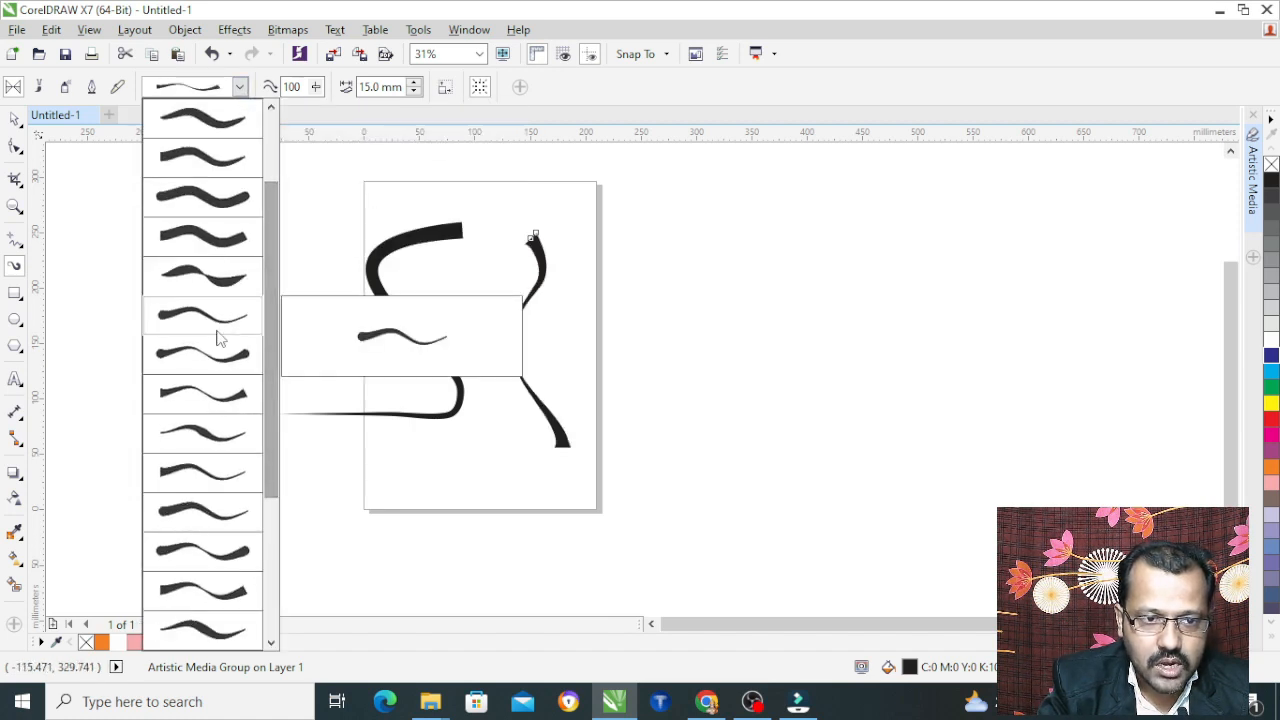
{"action": "left_click", "coordinate": [222, 310]}
{"action": "left_click", "coordinate": [240, 87]}
{"action": "left_click_drag", "start_coordinate": [271, 194], "coordinate": [263, 300]}
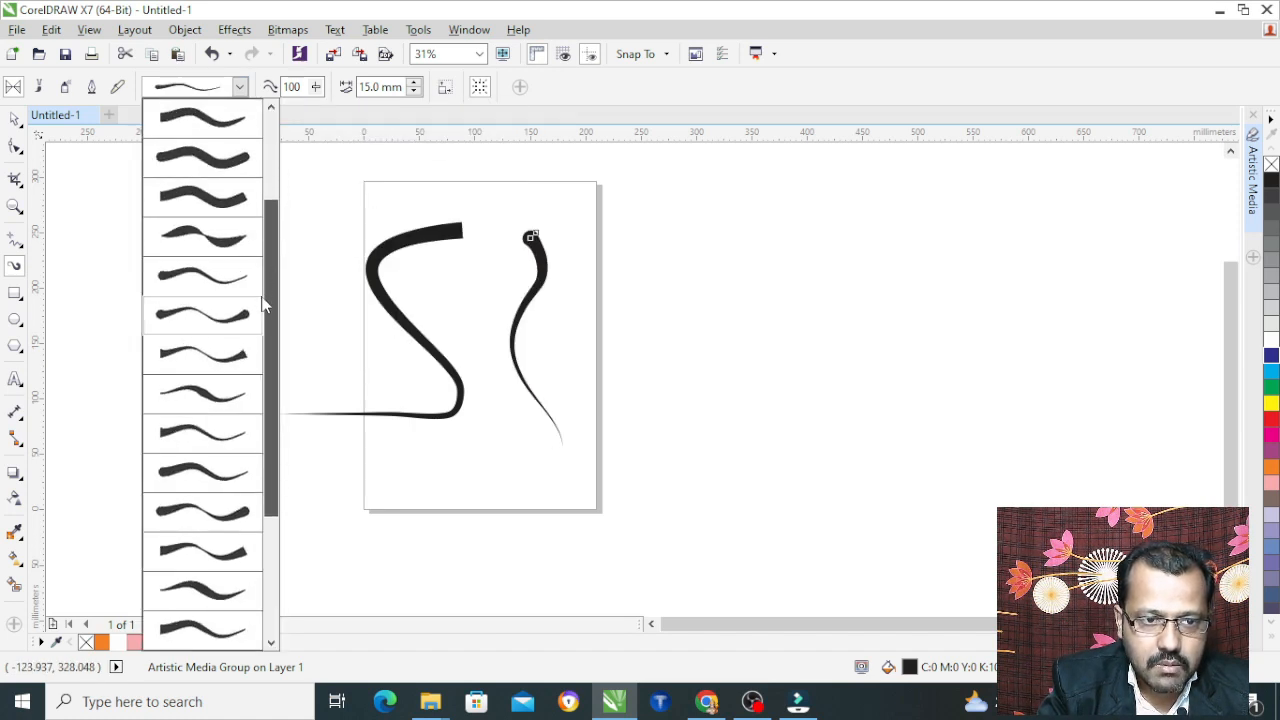
{"action": "left_click", "coordinate": [218, 325]}
{"action": "left_click", "coordinate": [240, 87]}
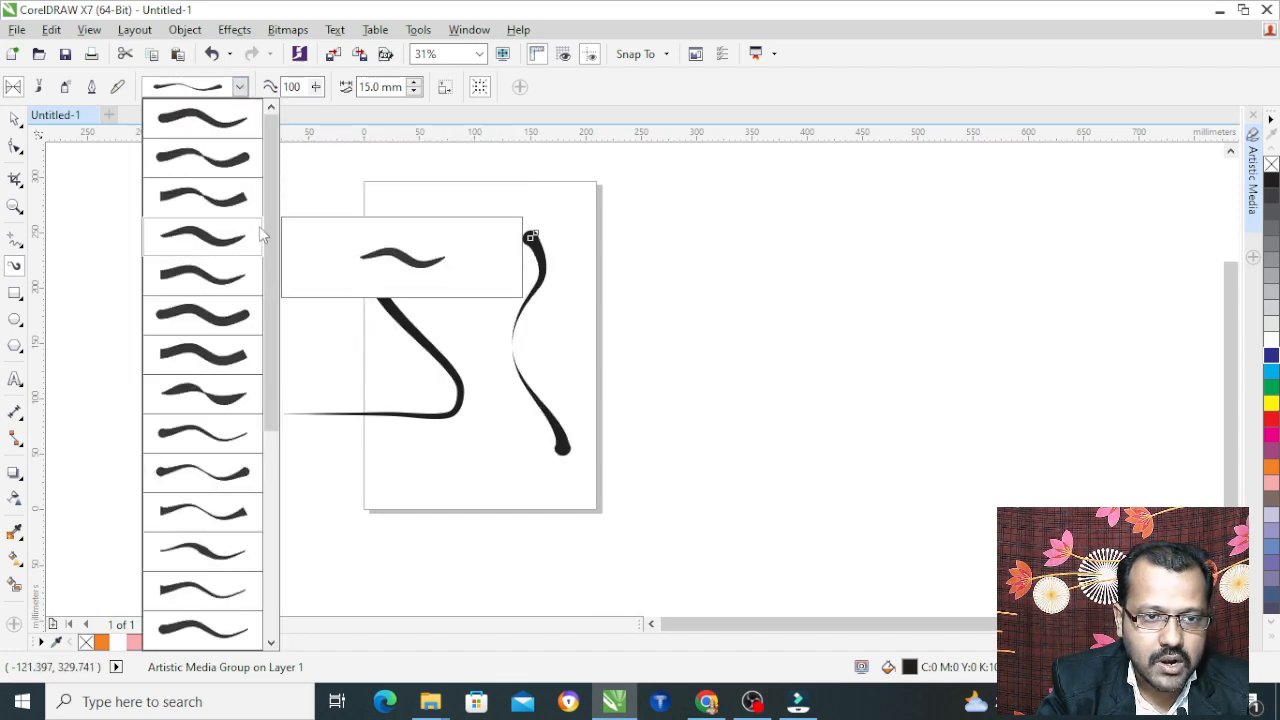
{"action": "left_click_drag", "start_coordinate": [266, 240], "coordinate": [263, 418]}
{"action": "left_click", "coordinate": [223, 434]}
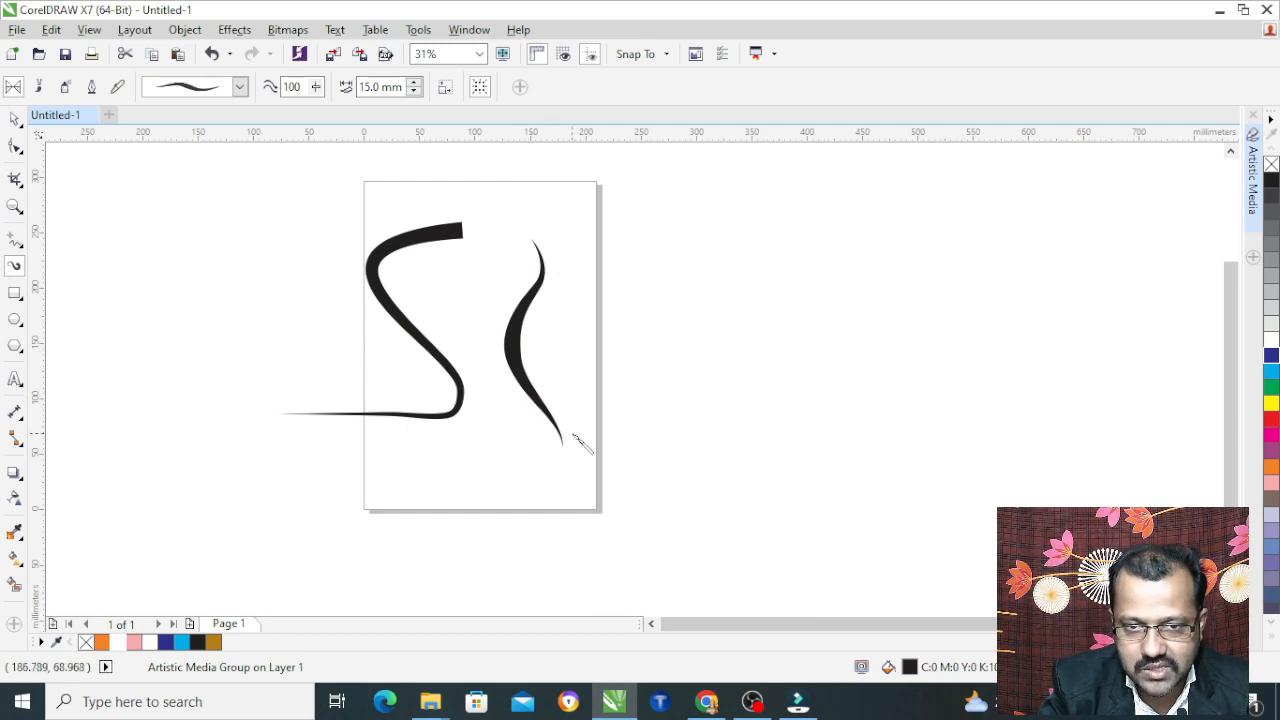
Try bolder square-ended presets on the wavy stroke, ending with the round-ended preset that thins in the middle.
{"action": "left_click", "coordinate": [241, 88]}
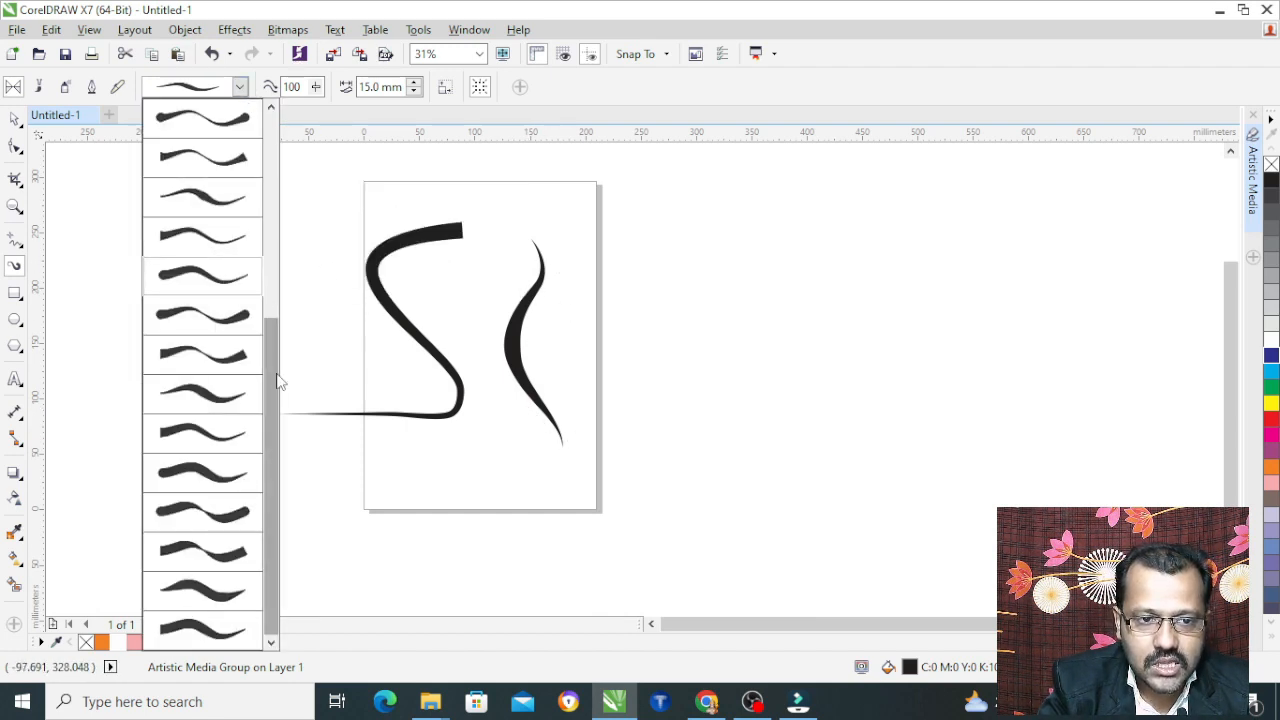
{"action": "left_click", "coordinate": [223, 450]}
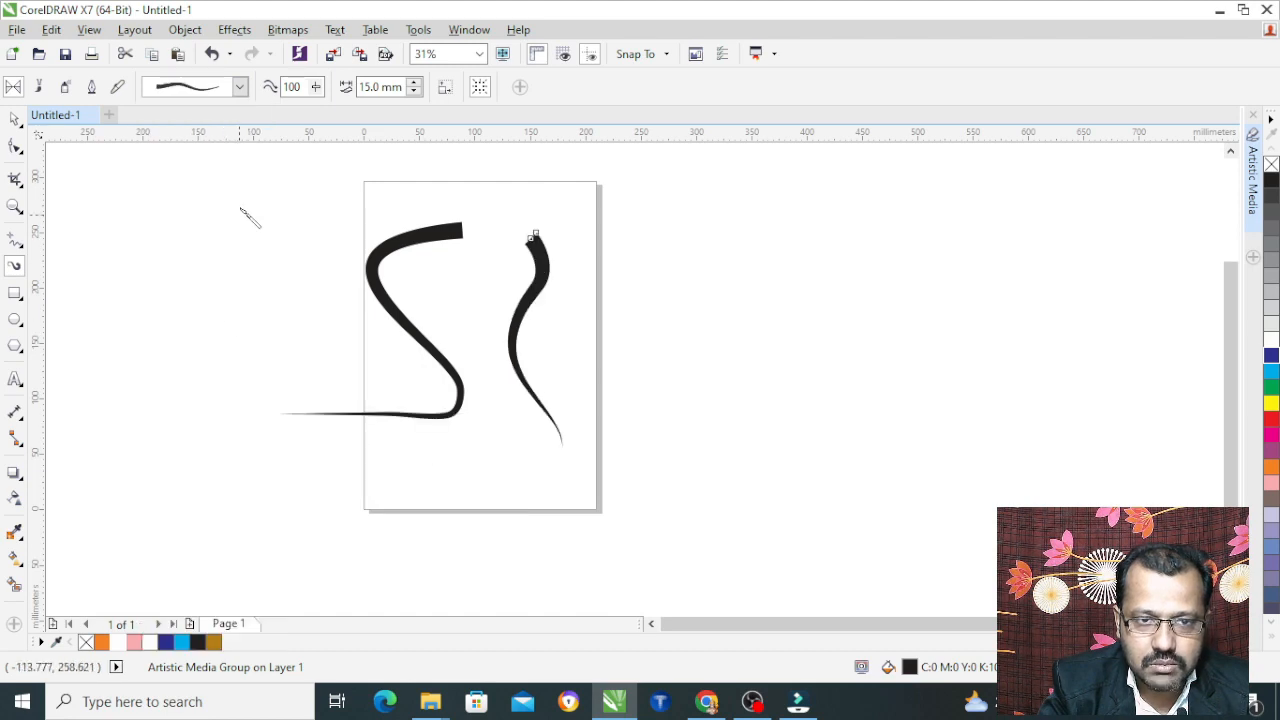
{"action": "left_click", "coordinate": [240, 88]}
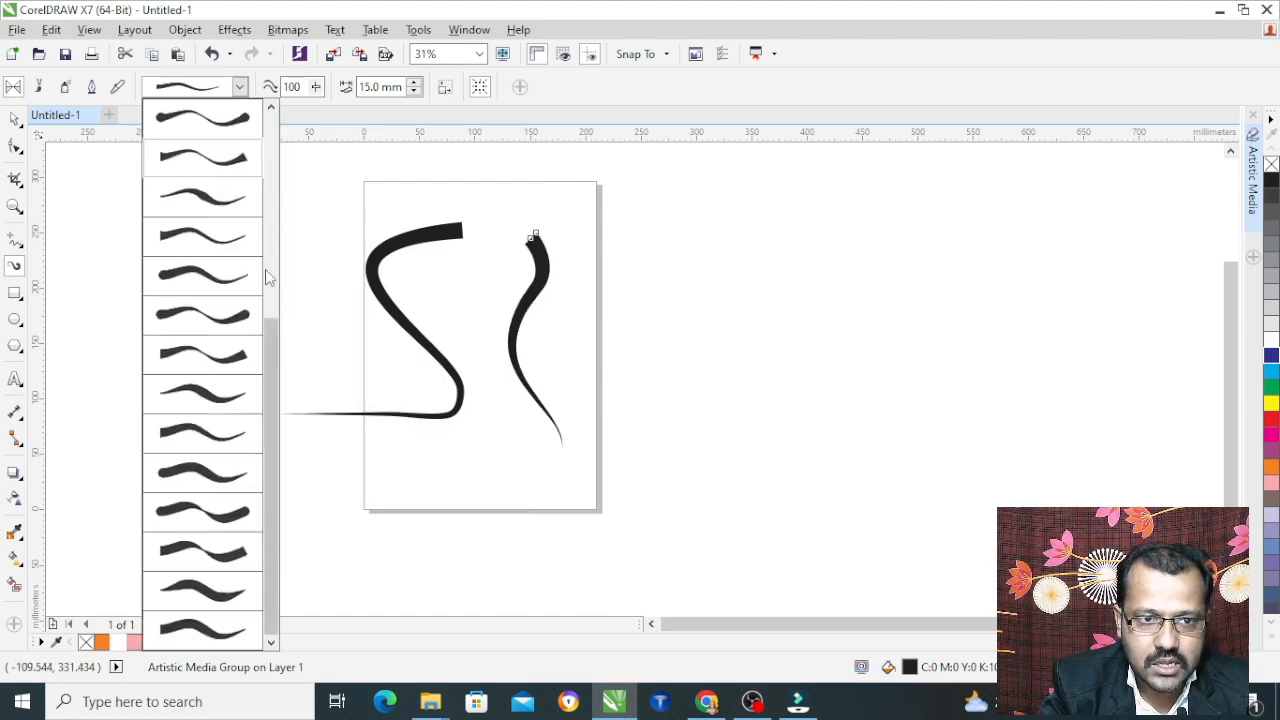
{"action": "left_click", "coordinate": [192, 550]}
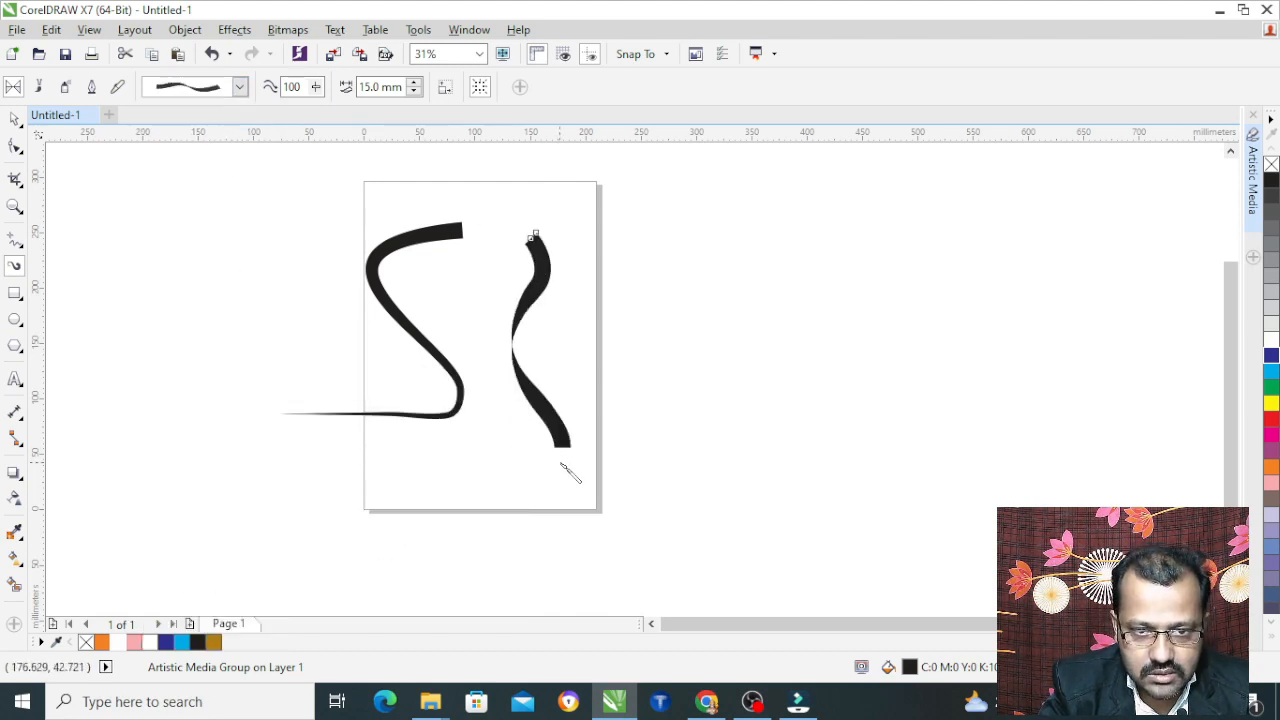
{"action": "left_click", "coordinate": [240, 88]}
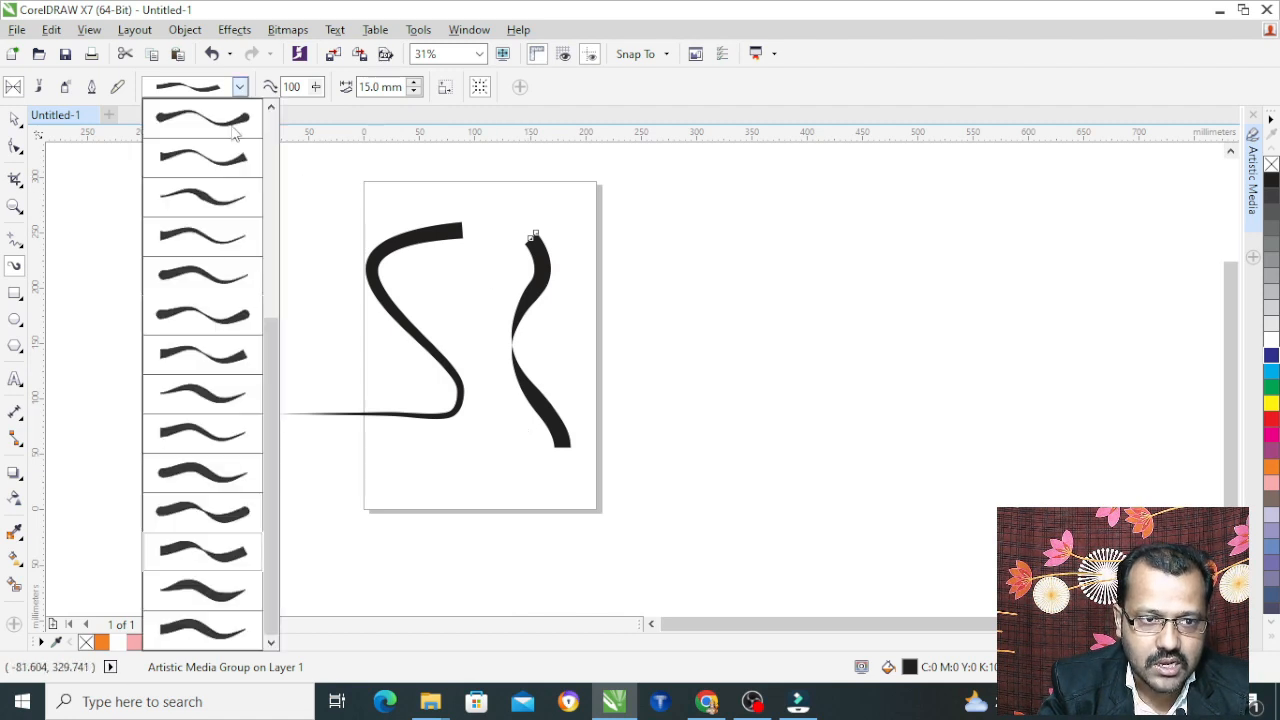
{"action": "left_click", "coordinate": [200, 325]}
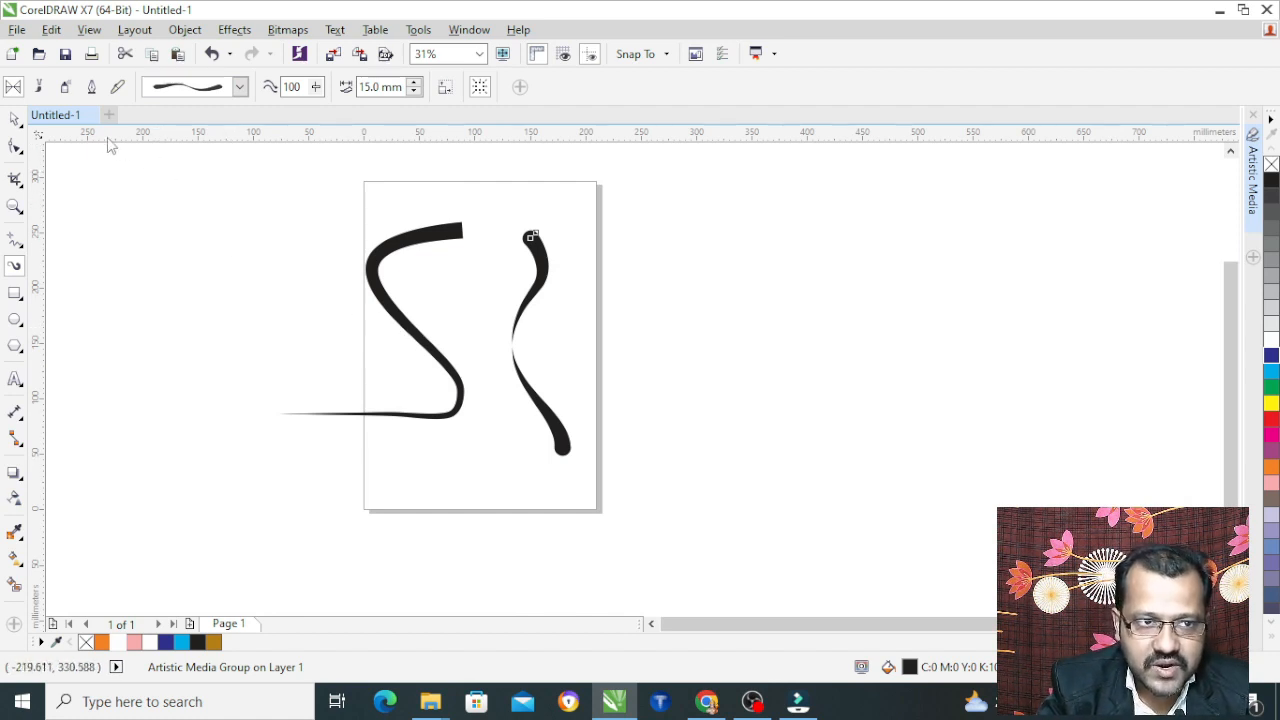
Switch Artistic Media to Brush mode and set the brush category to Artistic.
{"action": "left_click", "coordinate": [40, 92]}
{"action": "left_click", "coordinate": [227, 94]}
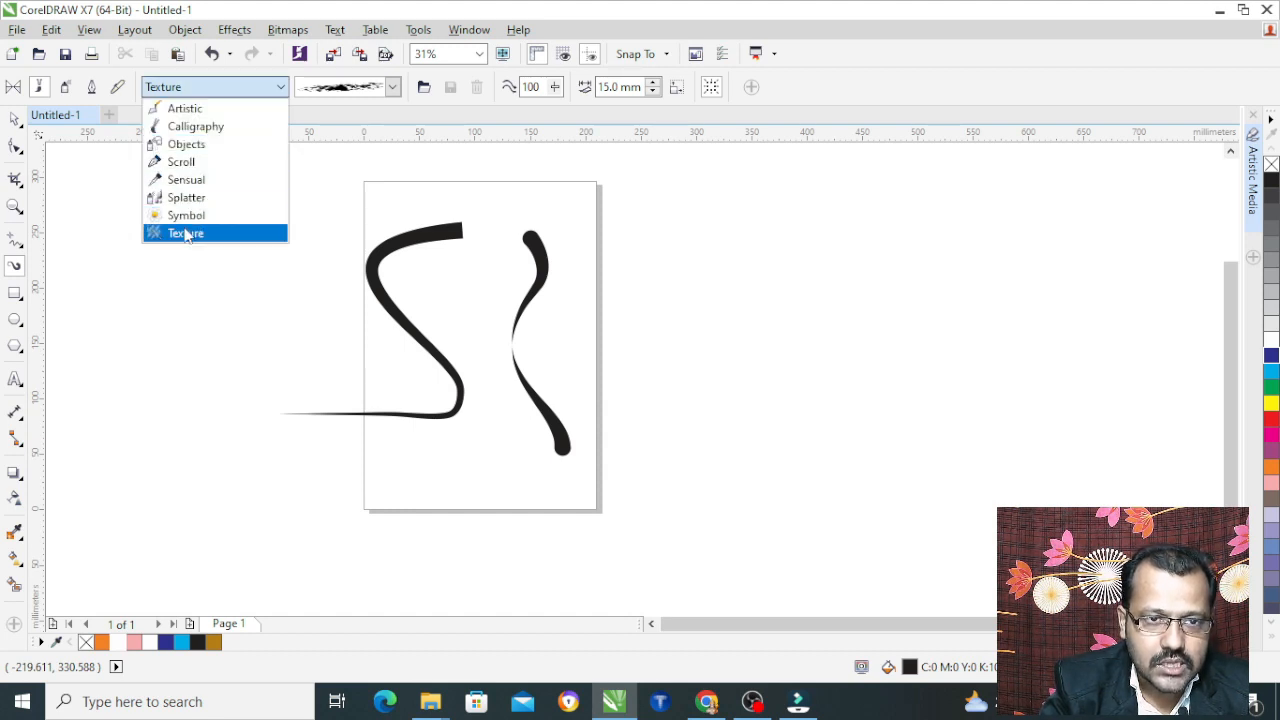
{"action": "left_click", "coordinate": [185, 109]}
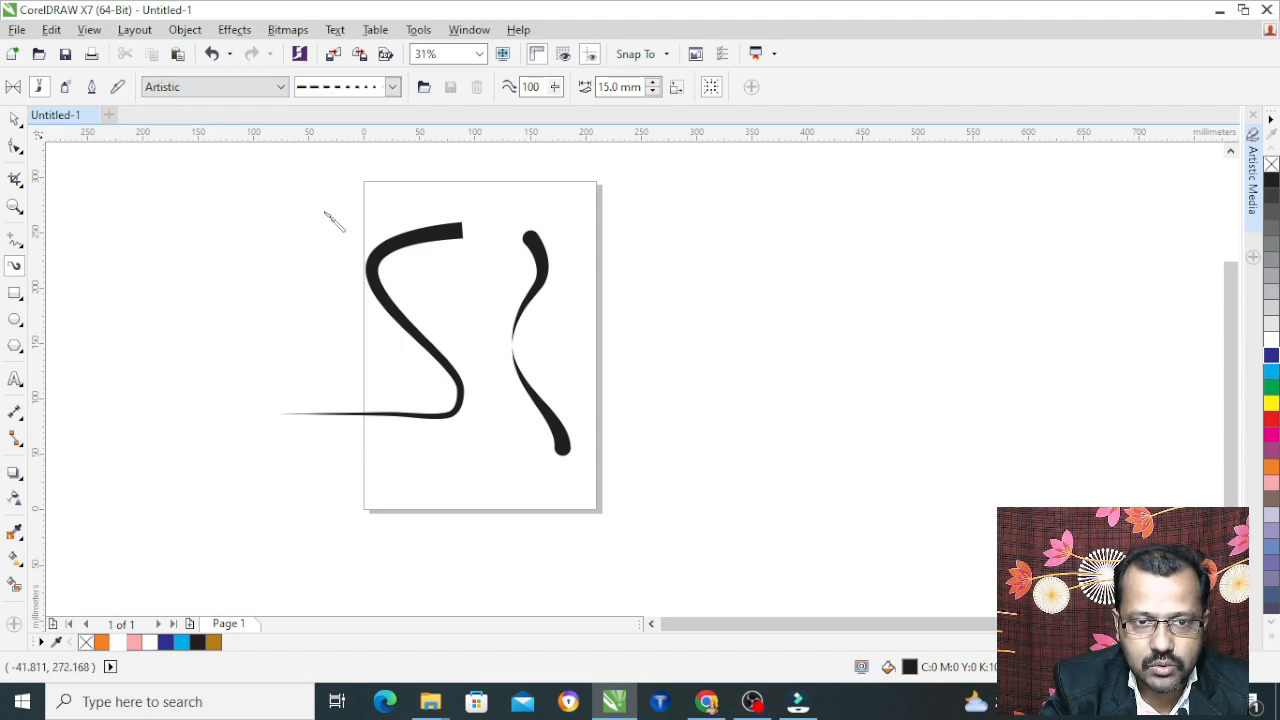
Select both strokes on the page and delete them.
{"action": "left_click", "coordinate": [15, 118]}
{"action": "left_click_drag", "start_coordinate": [253, 198], "coordinate": [720, 514]}
{"action": "key", "text": "Delete"}
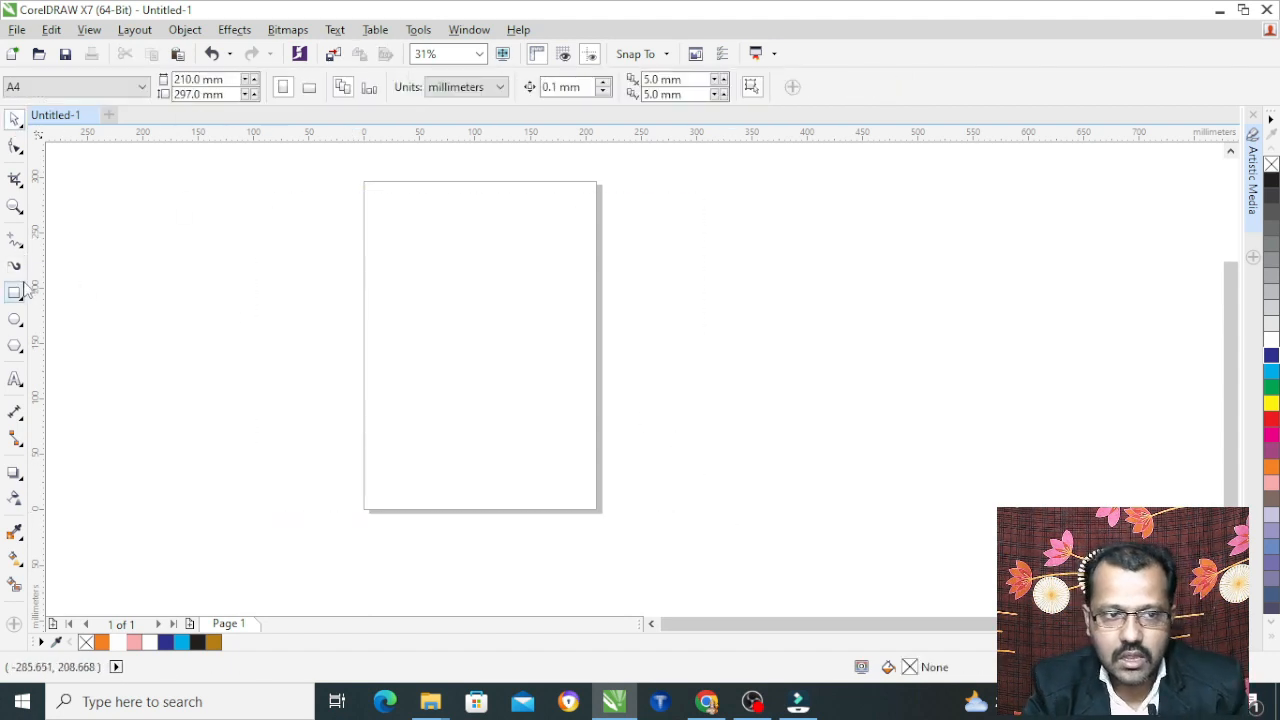
Draw a horizontal stroke about 160 mm long across the page's upper part with the Artistic category's shrinking-rectangles brush.
{"action": "left_click", "coordinate": [15, 241]}
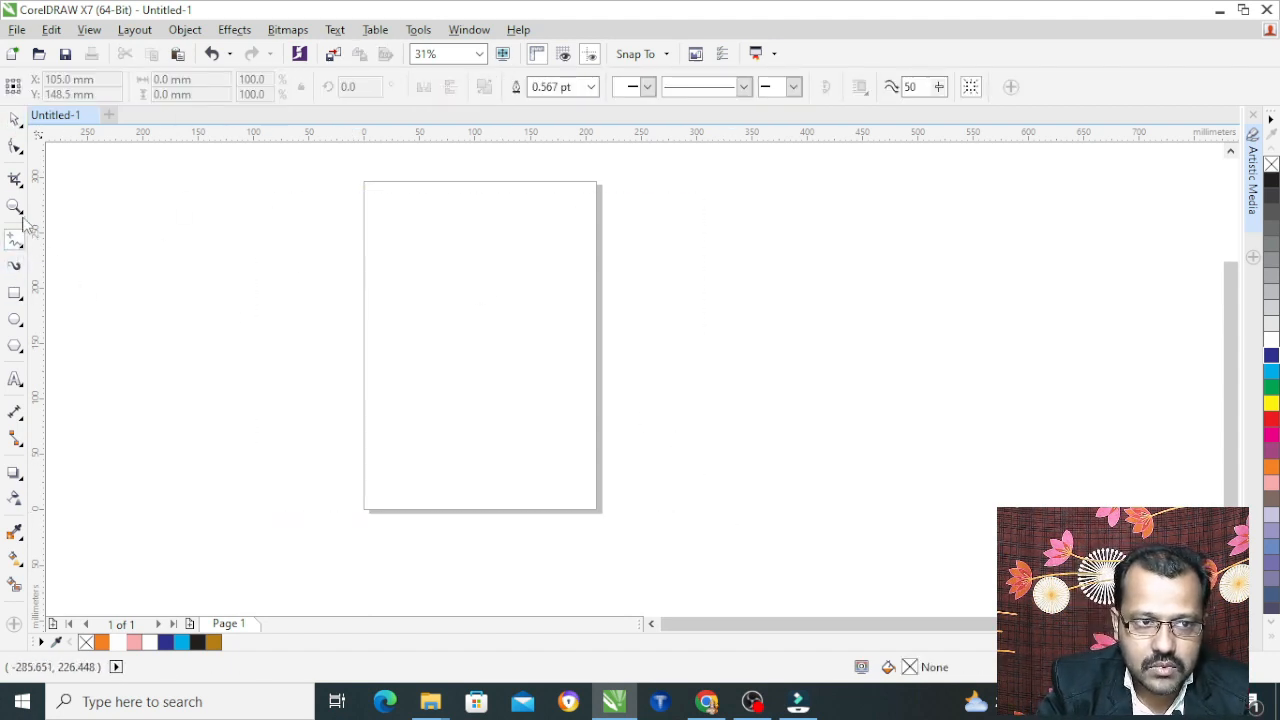
{"action": "left_click", "coordinate": [21, 268]}
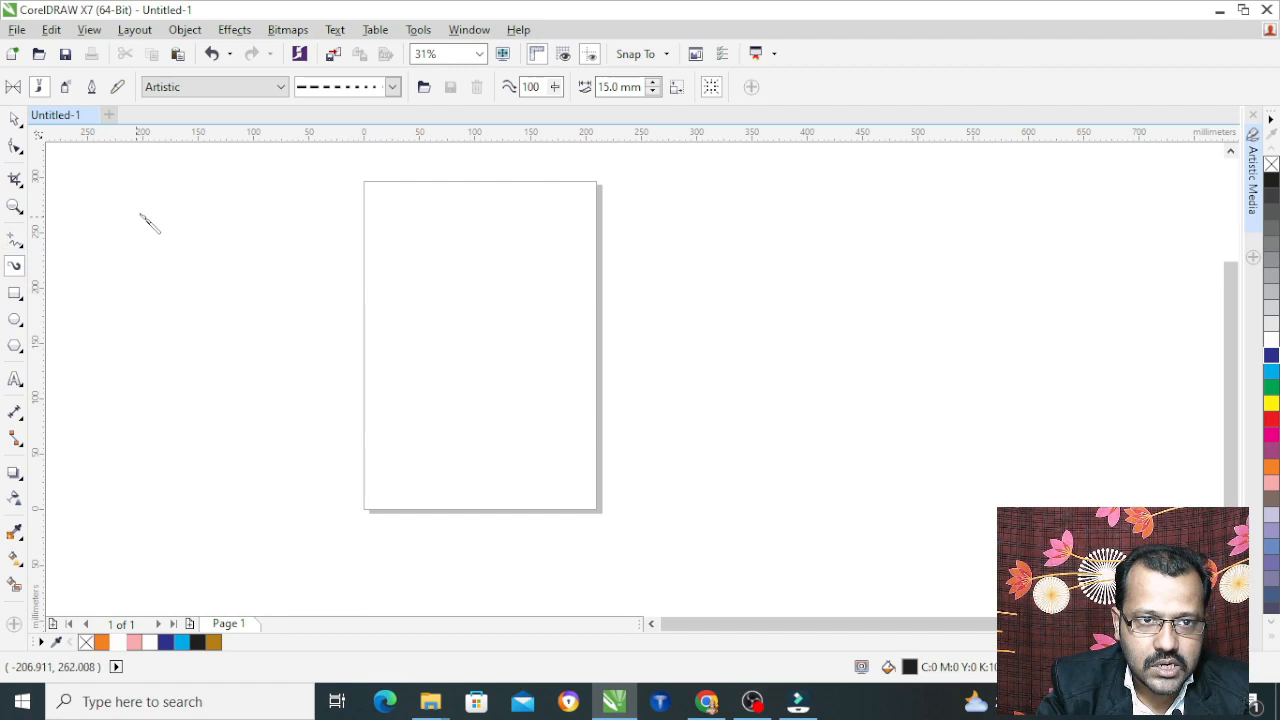
{"action": "left_click", "coordinate": [363, 96]}
{"action": "left_click", "coordinate": [367, 100]}
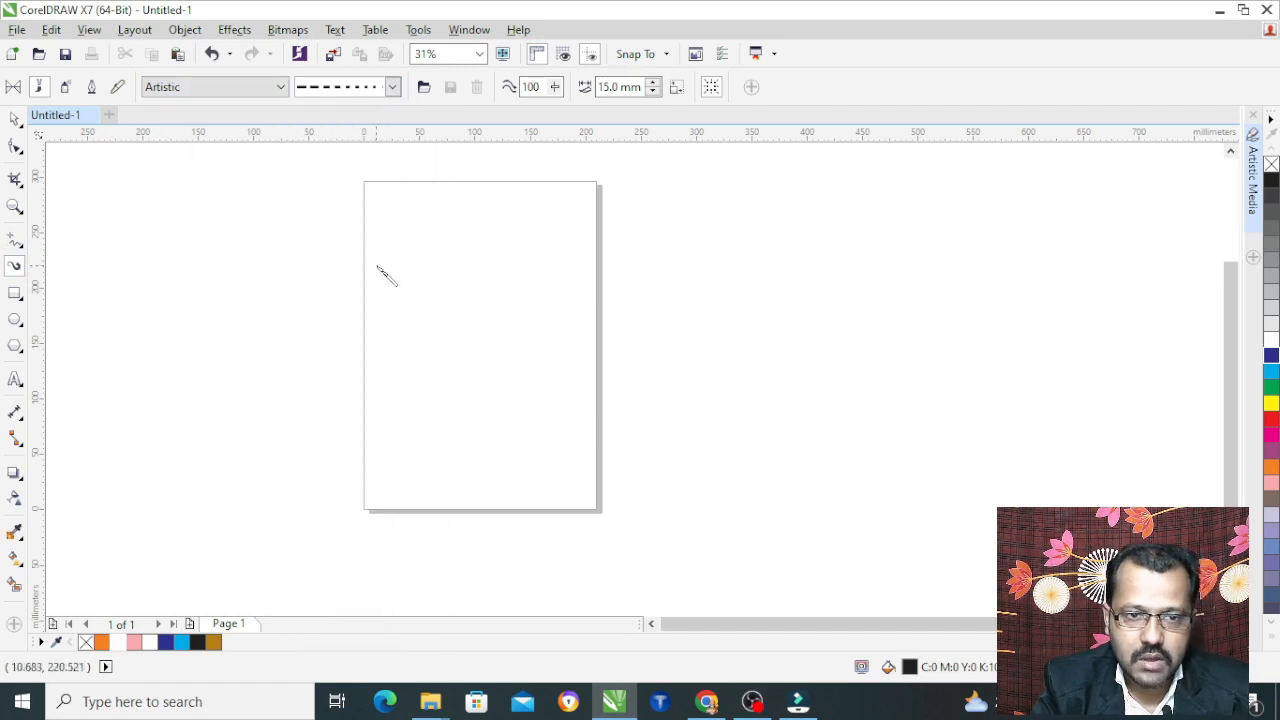
{"action": "left_click_drag", "start_coordinate": [377, 262], "coordinate": [571, 277]}
{"action": "scroll", "coordinate": [485, 278], "scroll_direction": "up", "scroll_amount": 1}
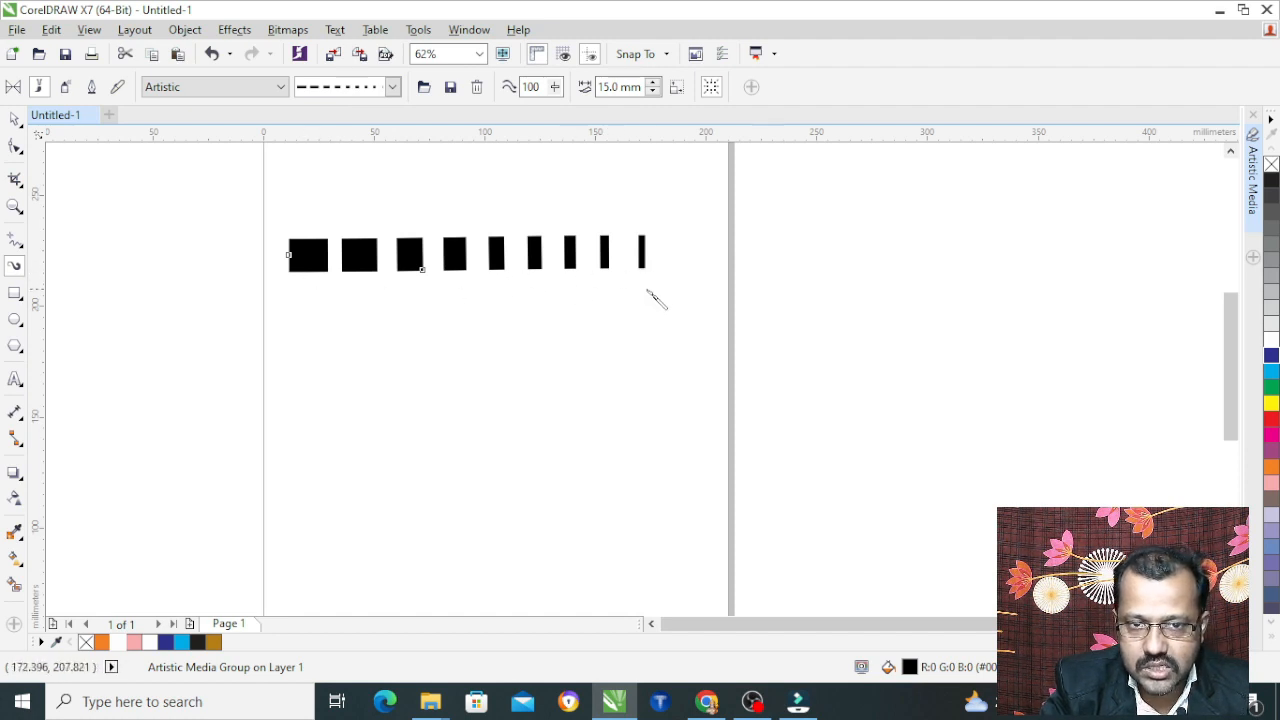
Try the shrinking-dots, dense hatching and teardrop-outline brushes on the horizontal stroke.
{"action": "left_click", "coordinate": [393, 87]}
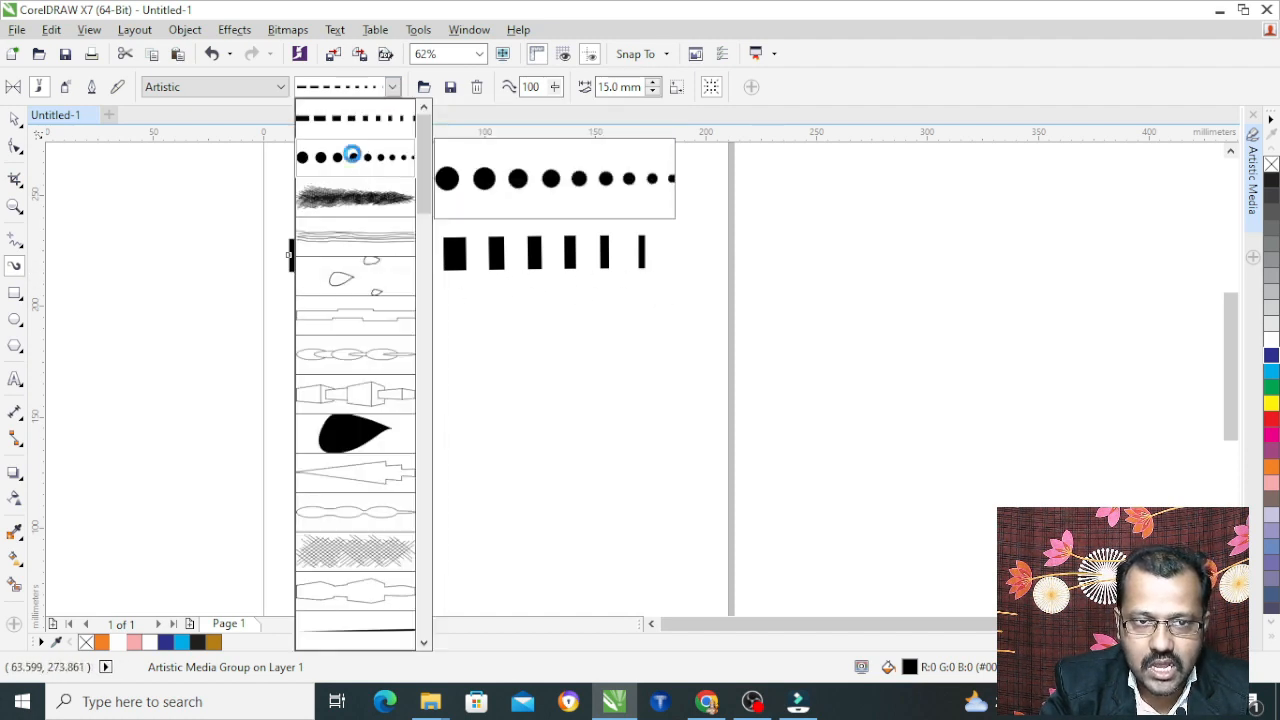
{"action": "left_click", "coordinate": [350, 152]}
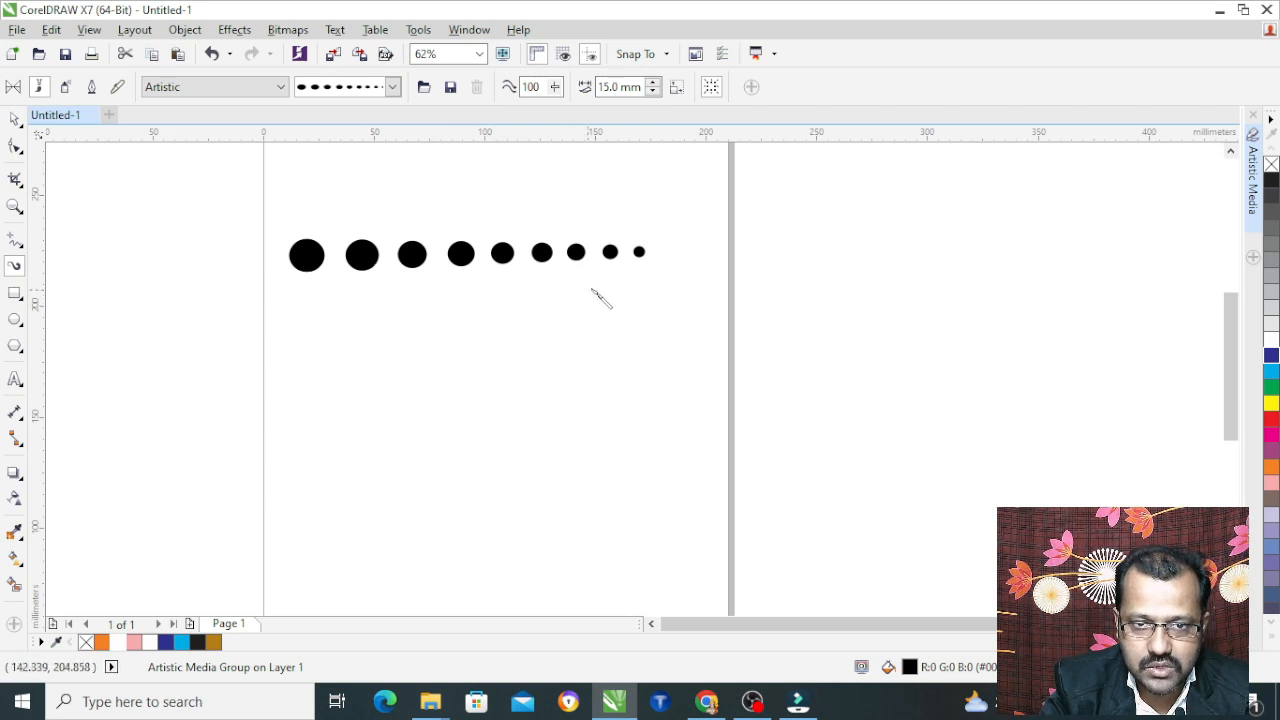
{"action": "left_click", "coordinate": [393, 87]}
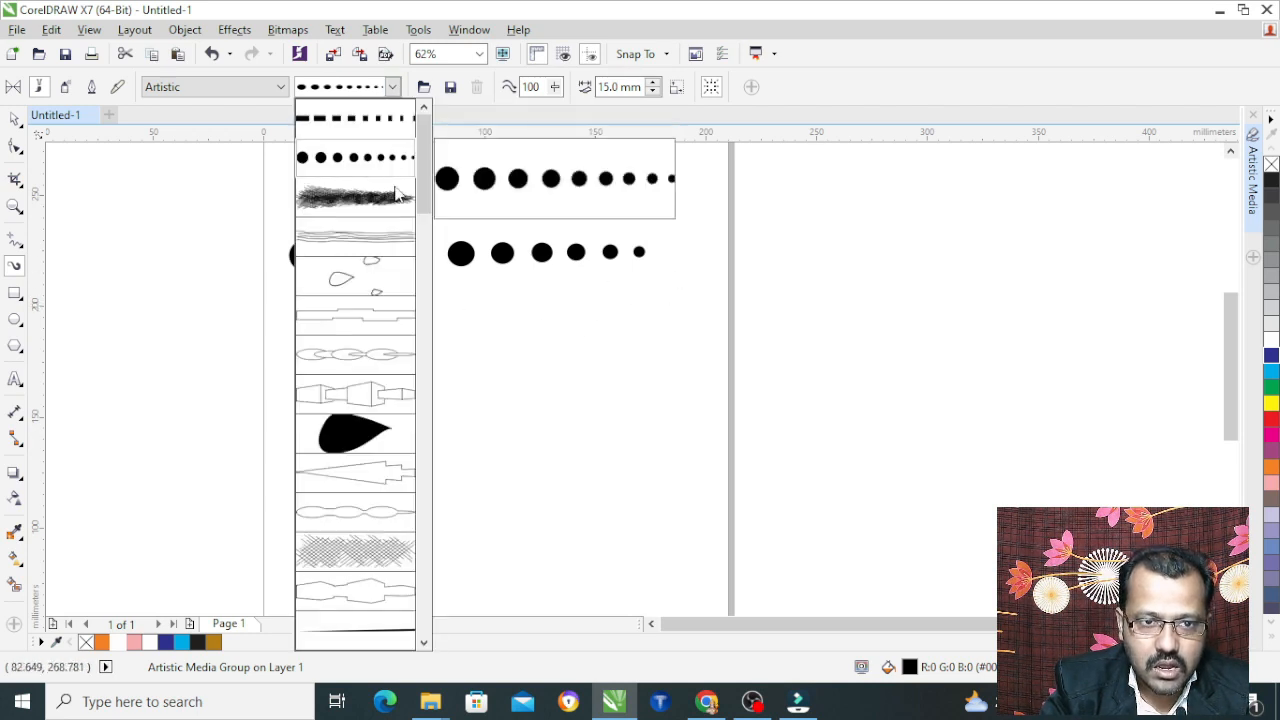
{"action": "left_click", "coordinate": [370, 213]}
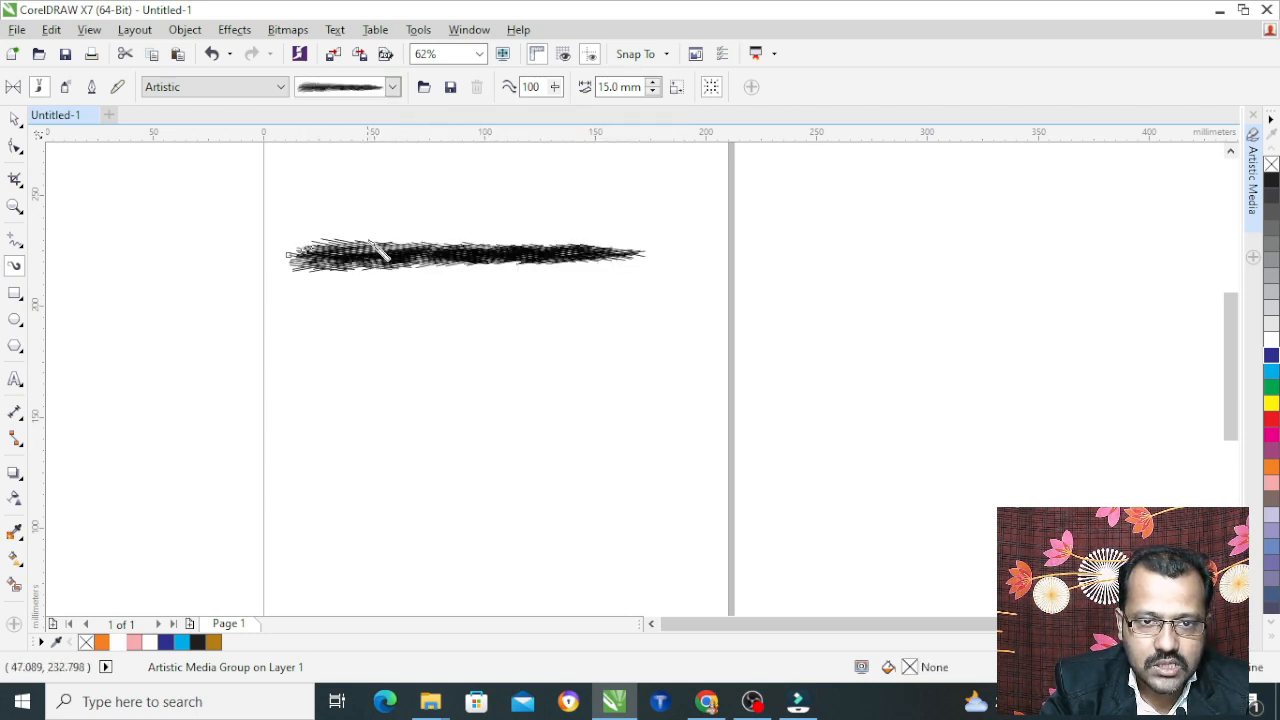
{"action": "left_click", "coordinate": [393, 87]}
{"action": "left_click", "coordinate": [352, 278]}
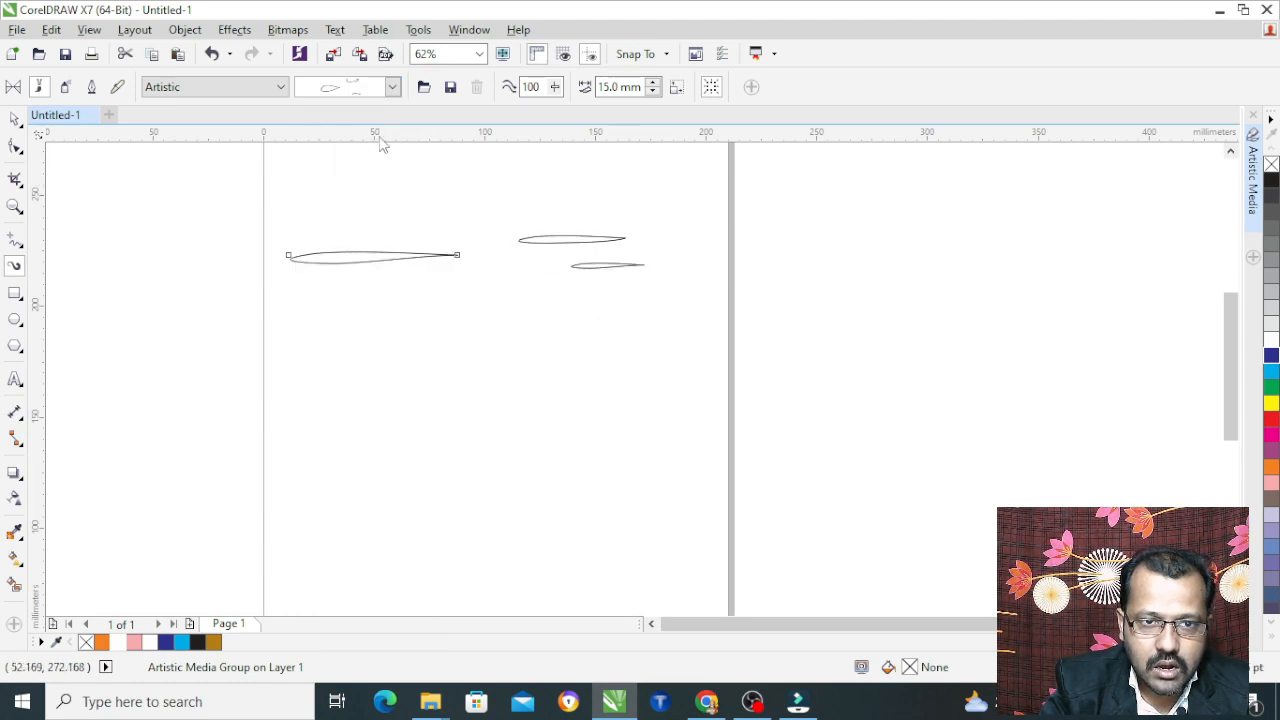
Try the stepped-arrow outline, chain-link and crosshatch brushes on the horizontal stroke.
{"action": "left_click", "coordinate": [393, 87]}
{"action": "mouse_move", "coordinate": [423, 194]}
{"action": "left_mouse_down"}
{"action": "mouse_move", "coordinate": [423, 257]}
{"action": "mouse_move", "coordinate": [427, 242]}
{"action": "left_mouse_up"}
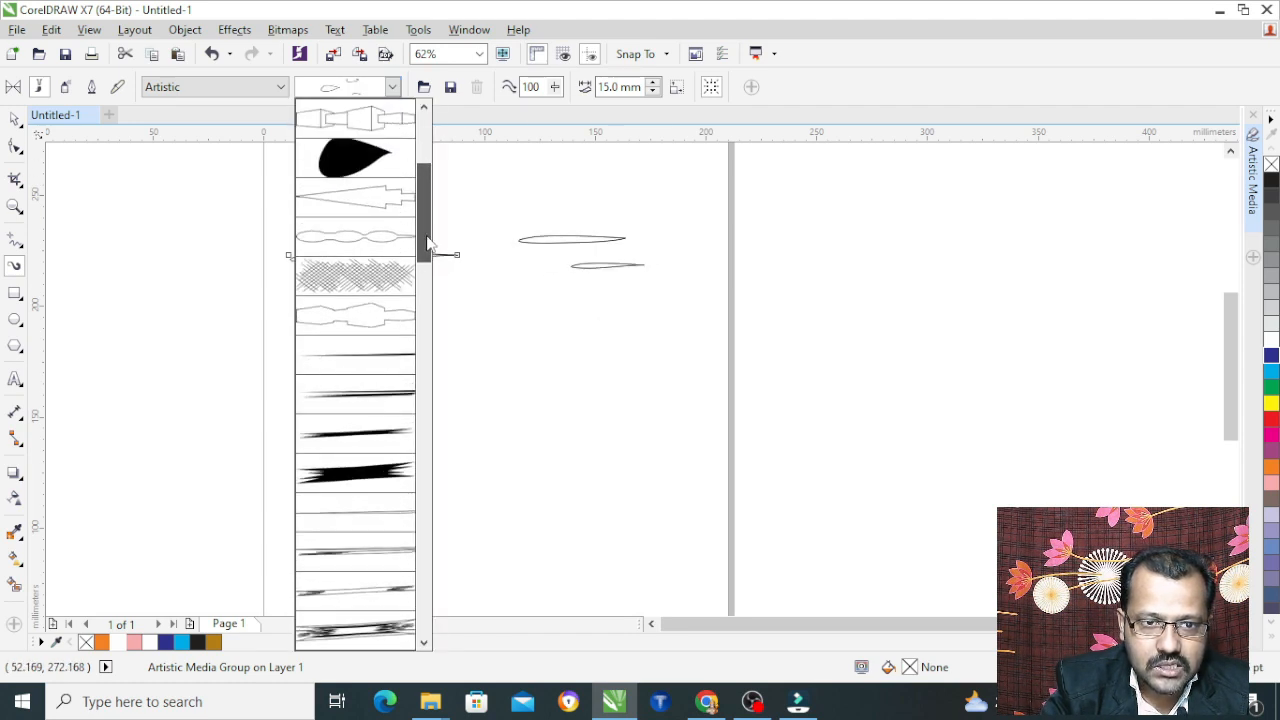
{"action": "left_click", "coordinate": [378, 201]}
{"action": "left_click", "coordinate": [393, 87]}
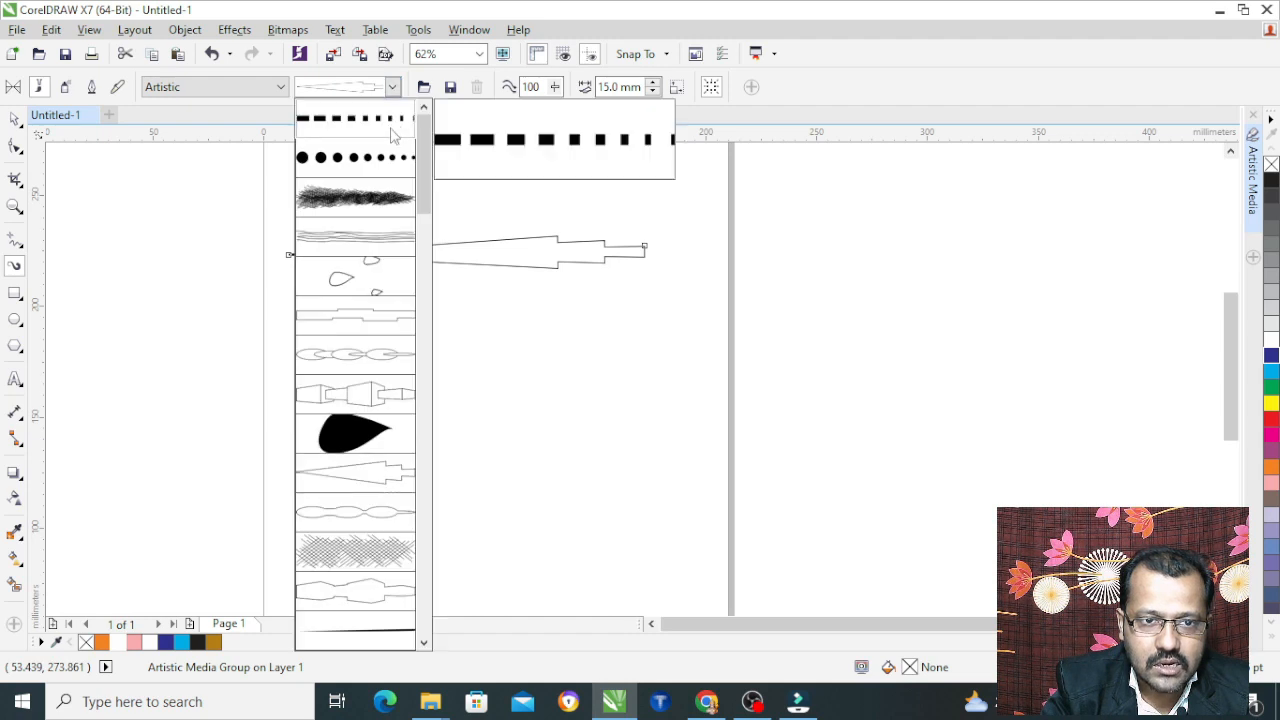
{"action": "left_click", "coordinate": [354, 352]}
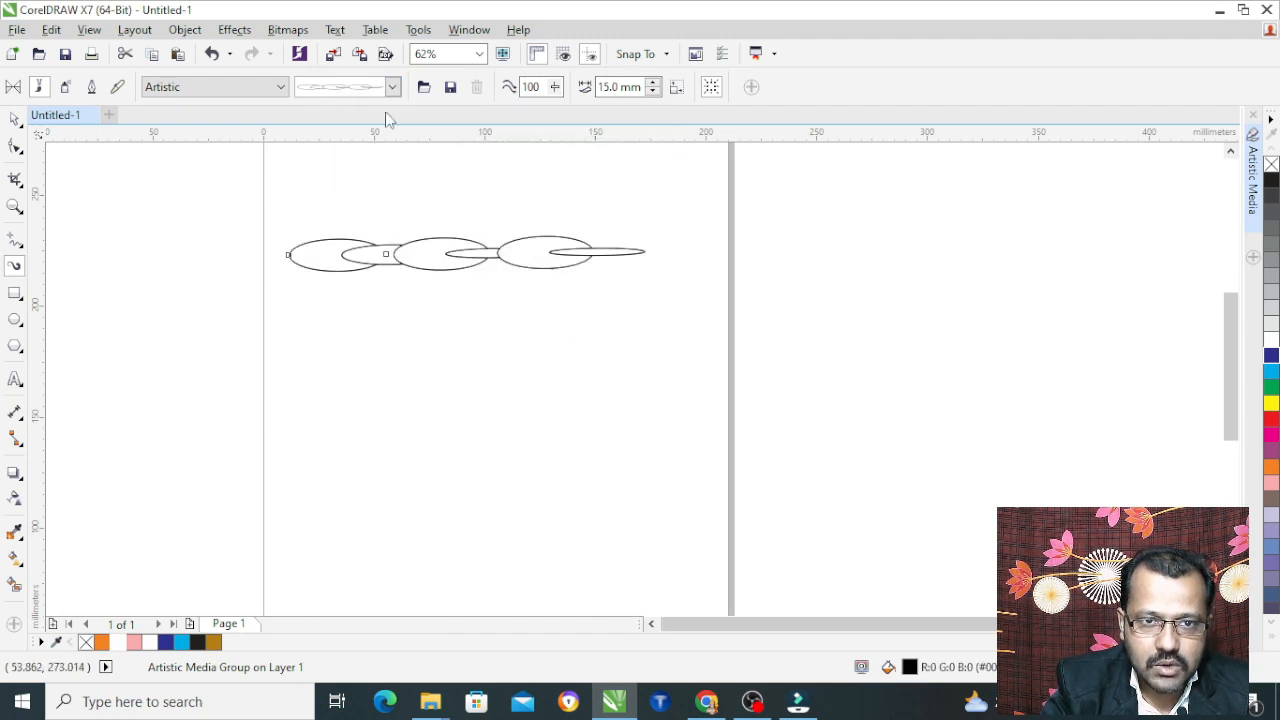
{"action": "left_click", "coordinate": [393, 87]}
{"action": "left_click", "coordinate": [356, 354]}
Try the scattered-dots brush on the horizontal stroke, ending with the thick-outlined teardrop brush with a long tail.
{"action": "left_click", "coordinate": [393, 87]}
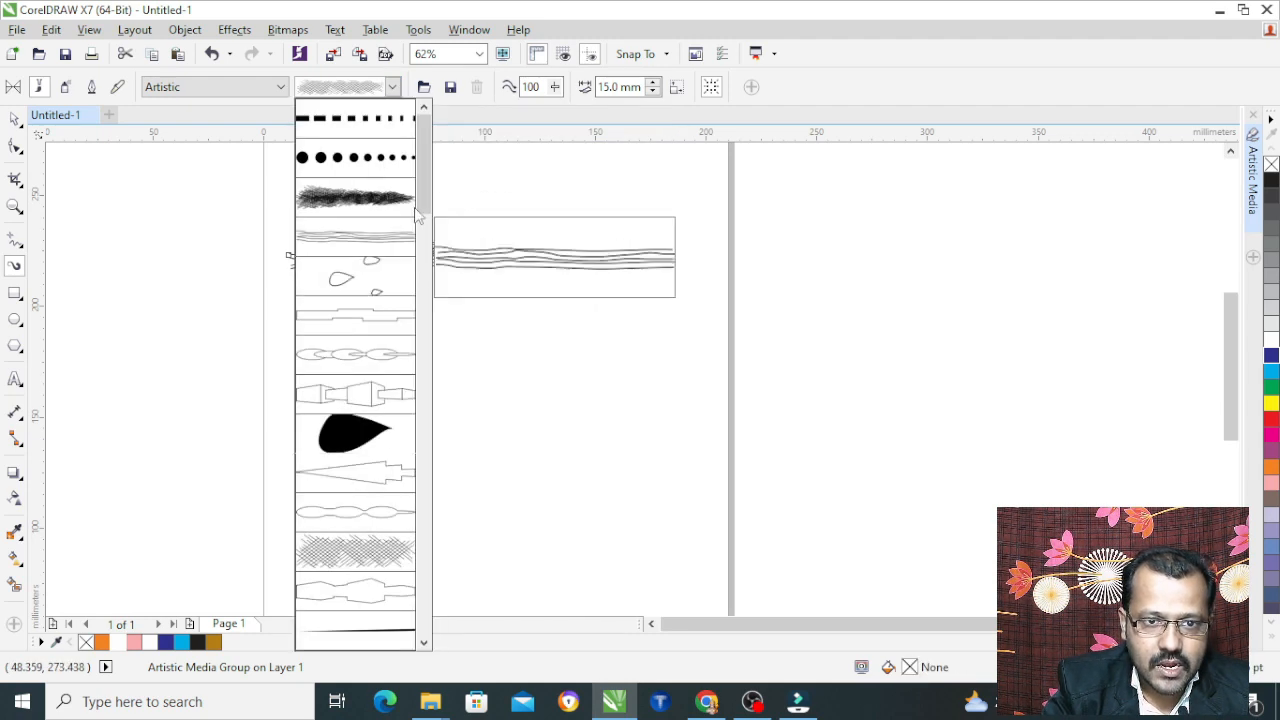
{"action": "scroll", "coordinate": [350, 340], "scroll_direction": "down", "scroll_amount": 8}
{"action": "left_click", "coordinate": [346, 340]}
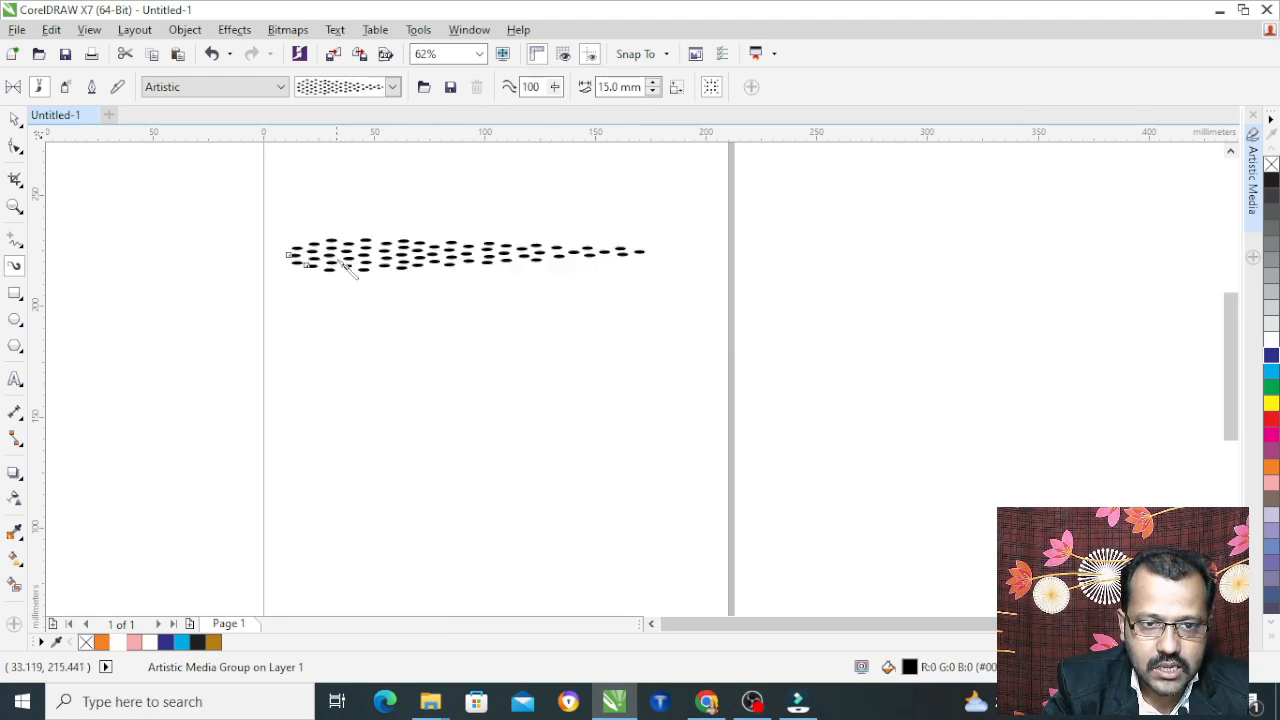
{"action": "left_click", "coordinate": [393, 87]}
{"action": "scroll", "coordinate": [417, 289], "scroll_direction": "down", "scroll_amount": 5}
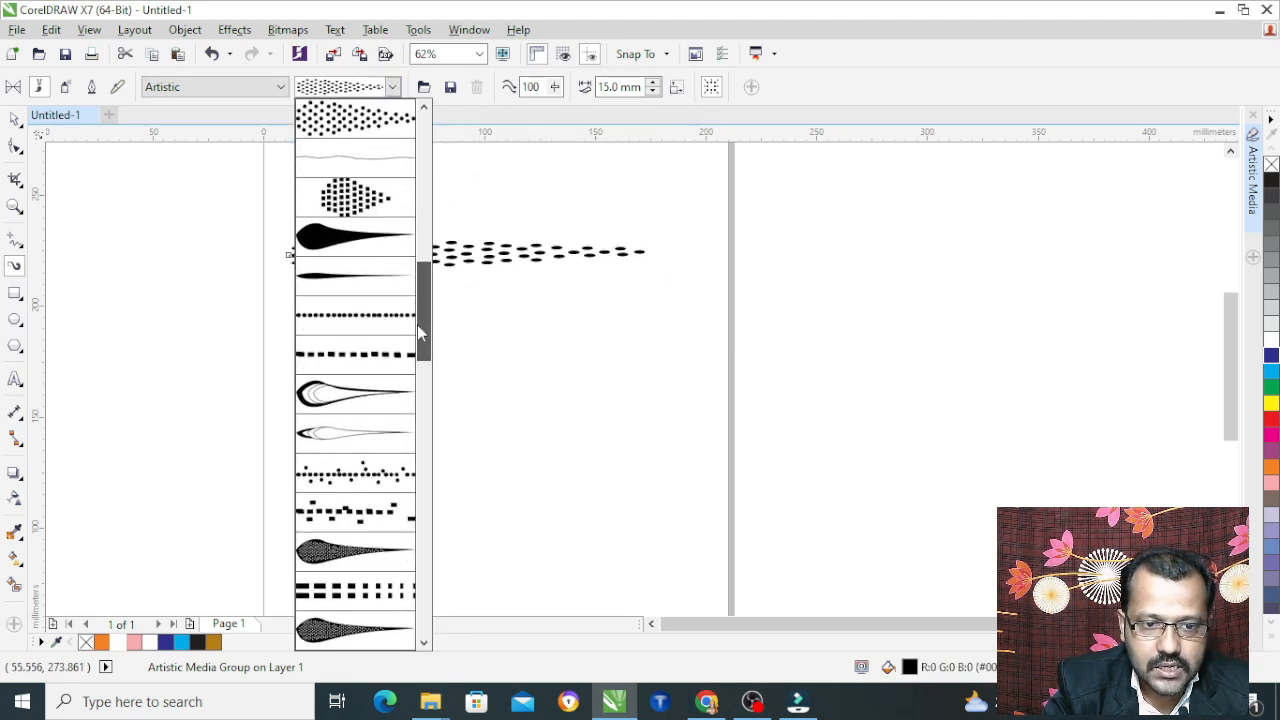
{"action": "left_click", "coordinate": [338, 400]}
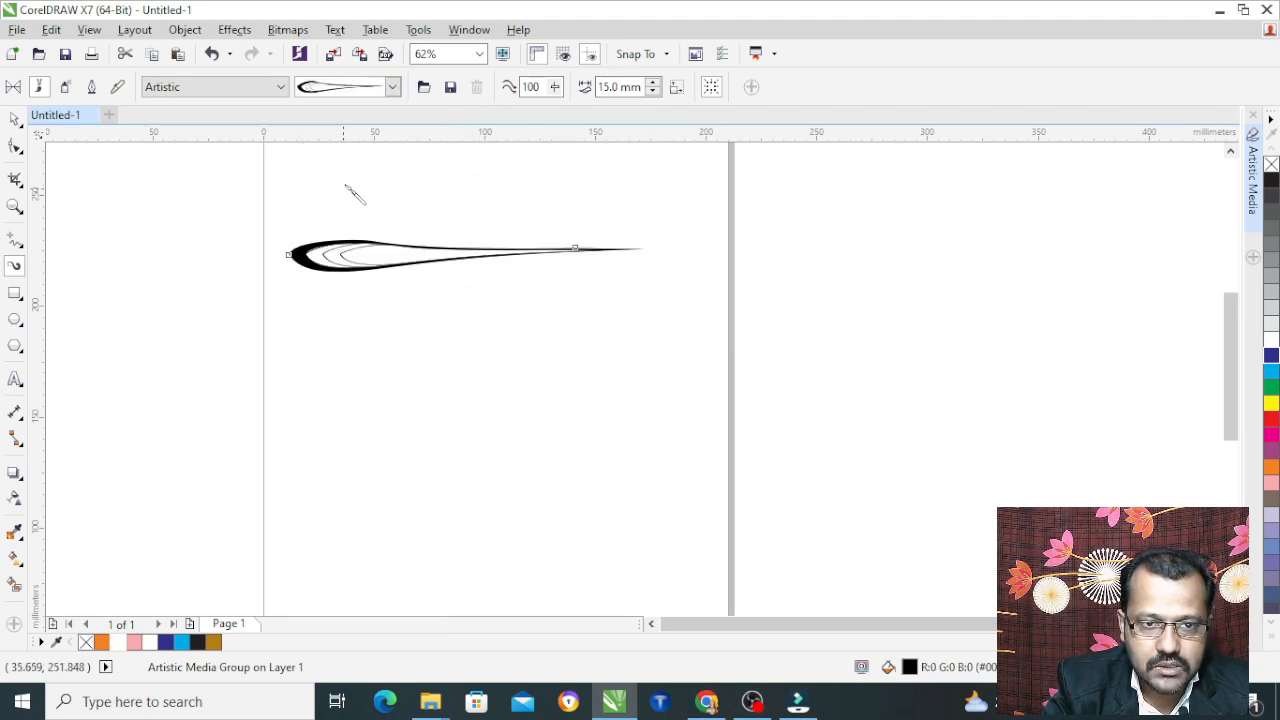
Try the Artistic solid teardrop brush with looping outlines and the Calligraphy category's ragged wedge brush on the horizontal stroke.
{"action": "left_click", "coordinate": [392, 87]}
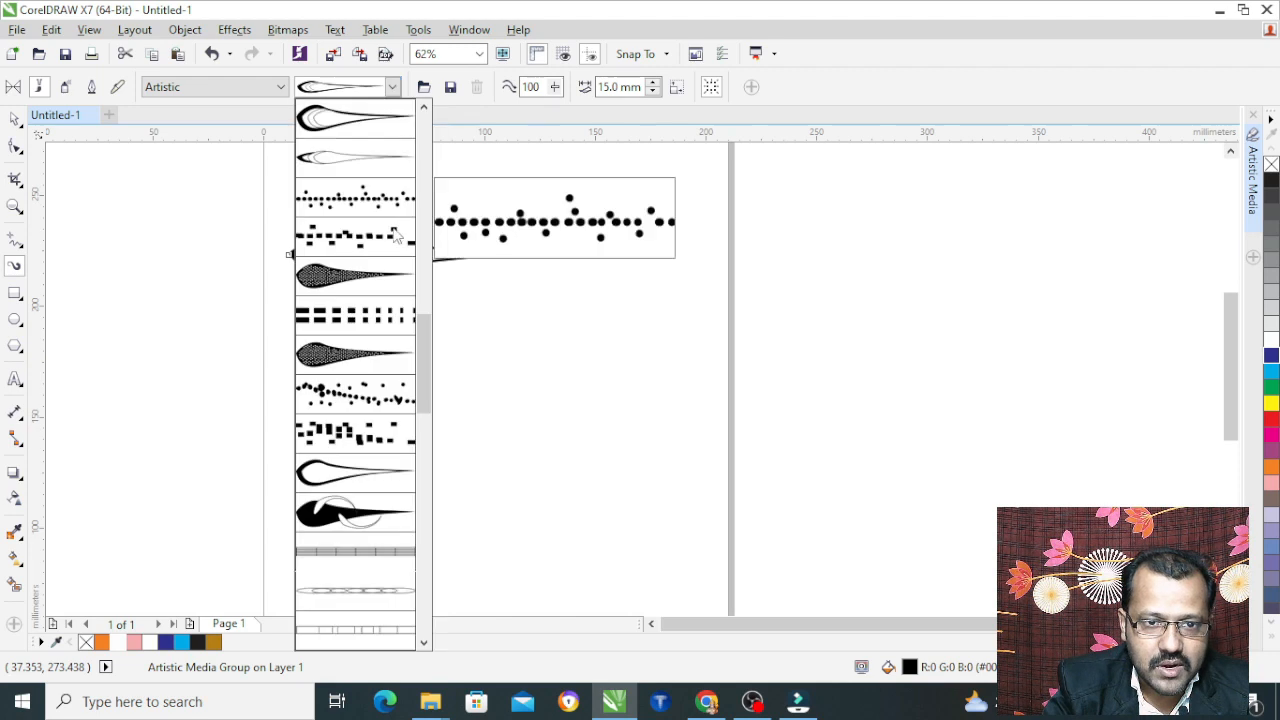
{"action": "left_click", "coordinate": [341, 518]}
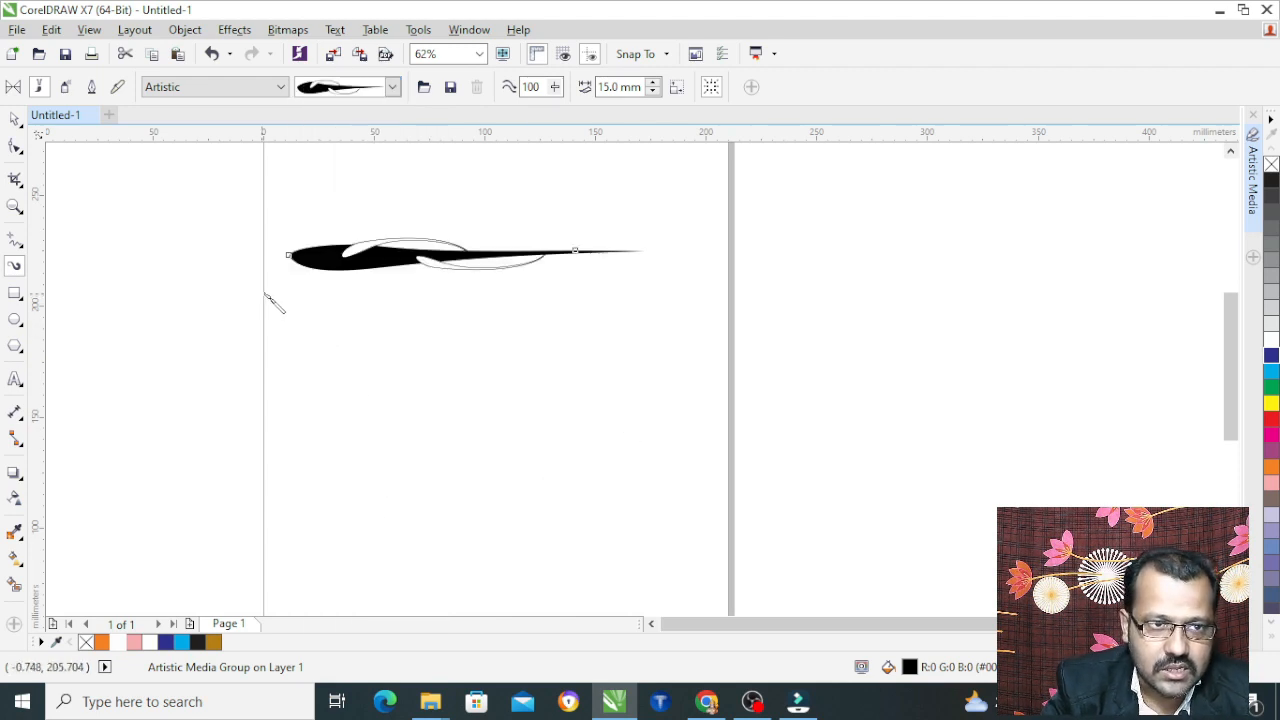
{"action": "left_click", "coordinate": [182, 88]}
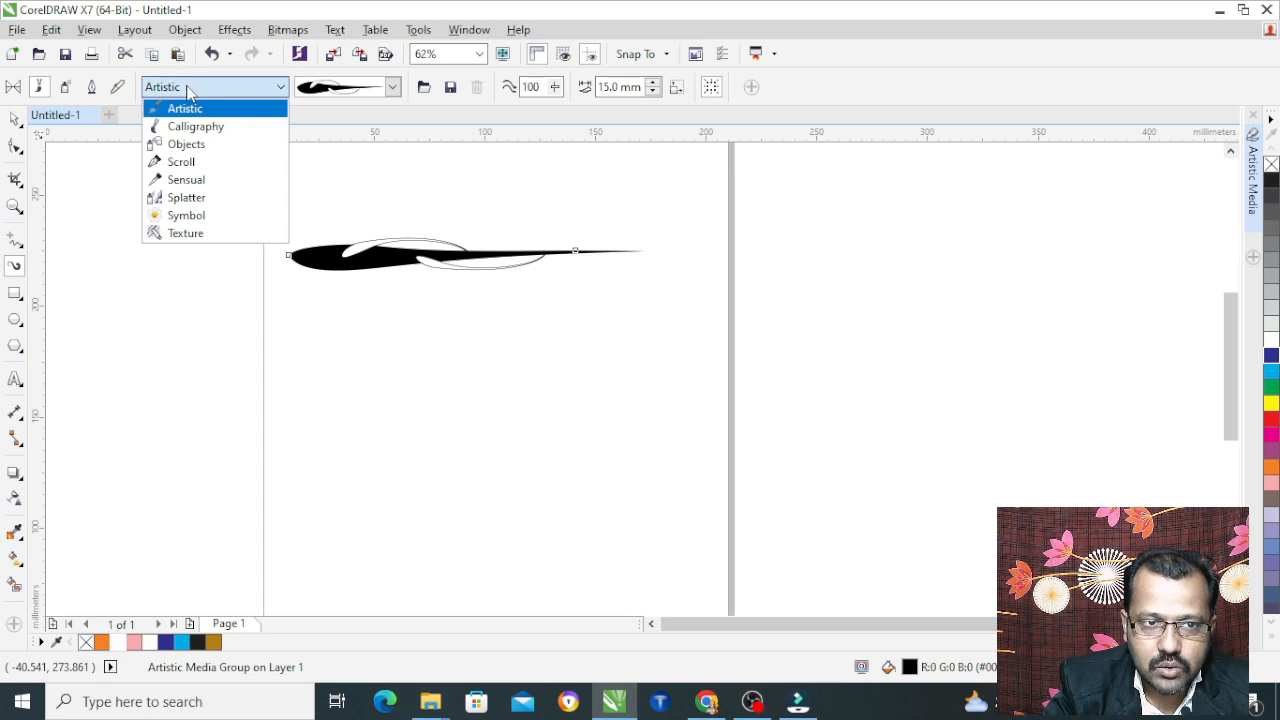
{"action": "left_click", "coordinate": [214, 134]}
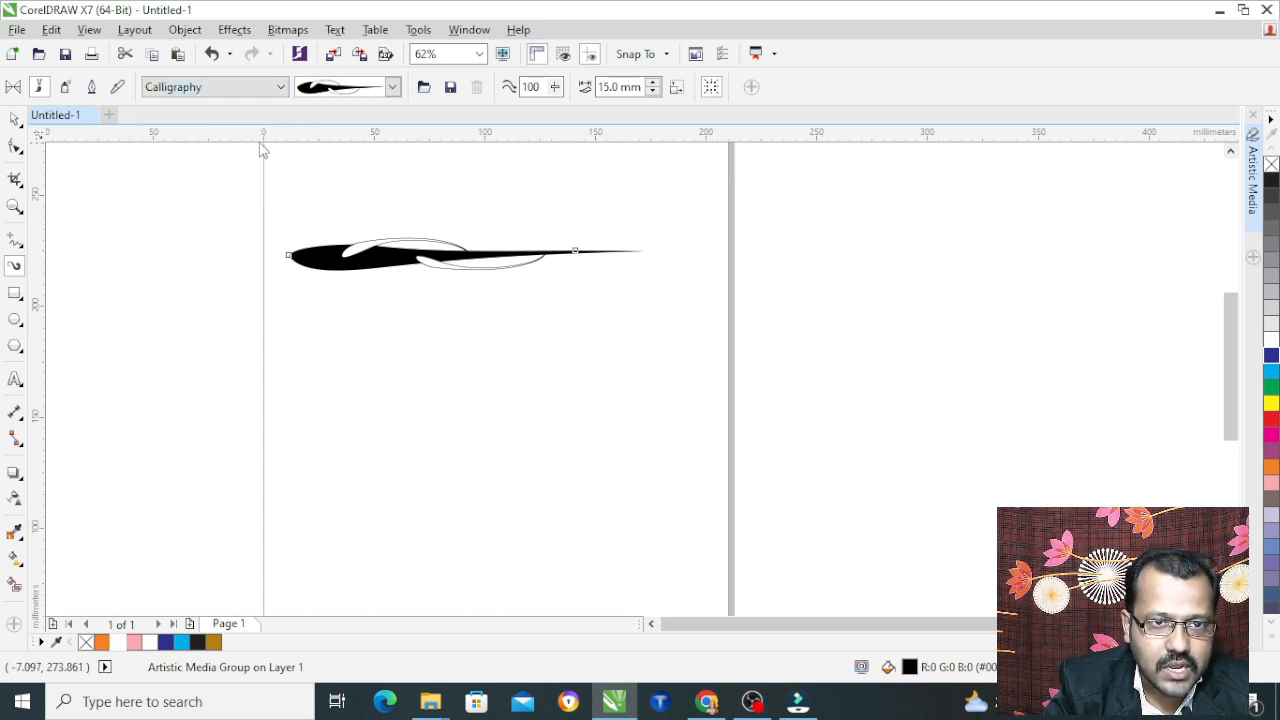
{"action": "left_click", "coordinate": [393, 88]}
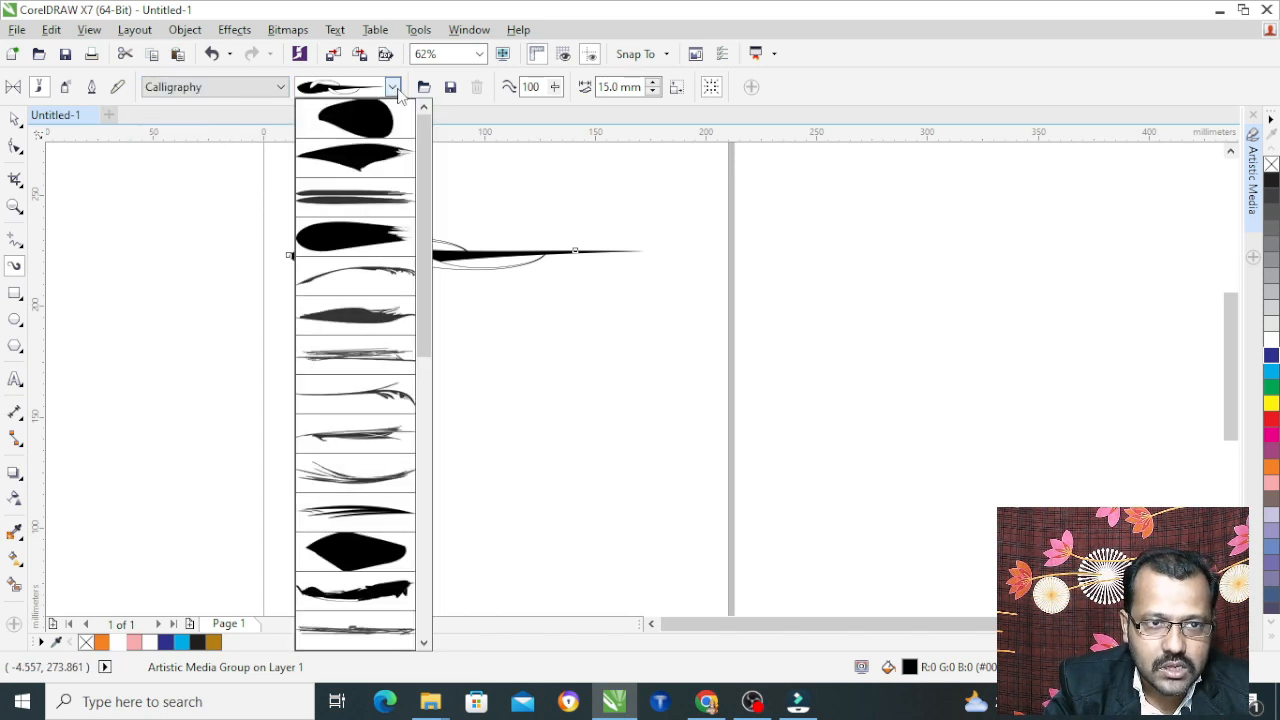
{"action": "left_click", "coordinate": [368, 162]}
Try the Calligraphy leafy-flourish and tapering multi-streak brushes on the horizontal stroke.
{"action": "left_click", "coordinate": [393, 88]}
{"action": "left_click", "coordinate": [386, 400]}
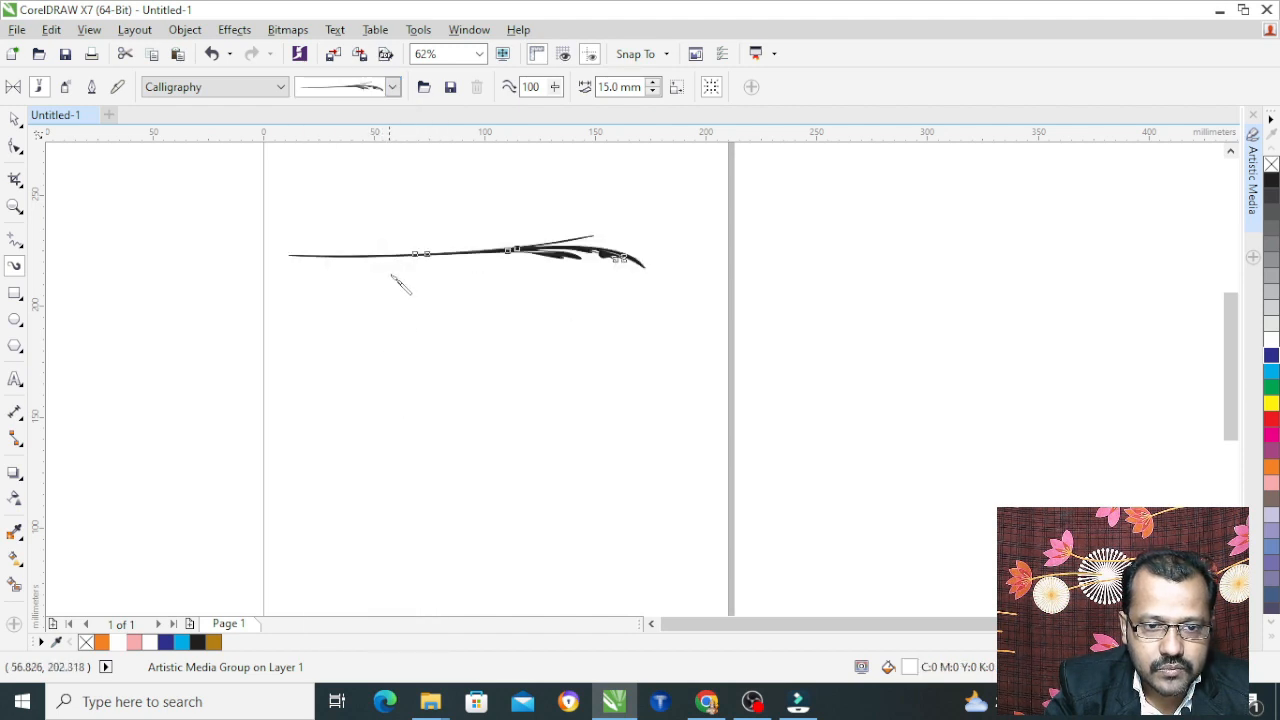
{"action": "left_click", "coordinate": [393, 88]}
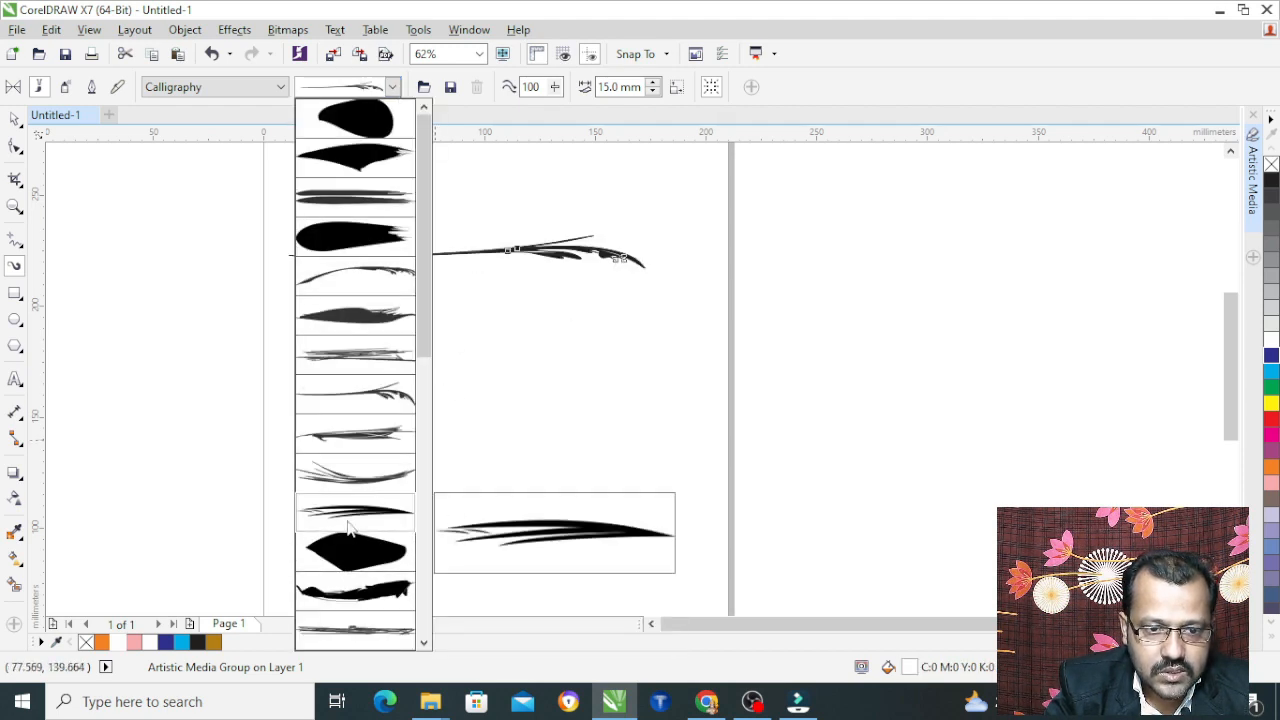
{"action": "left_click", "coordinate": [358, 595]}
Try the Calligraphy sketchy straight-lines brush and the purple tapered brush on the horizontal stroke.
{"action": "left_click", "coordinate": [393, 88]}
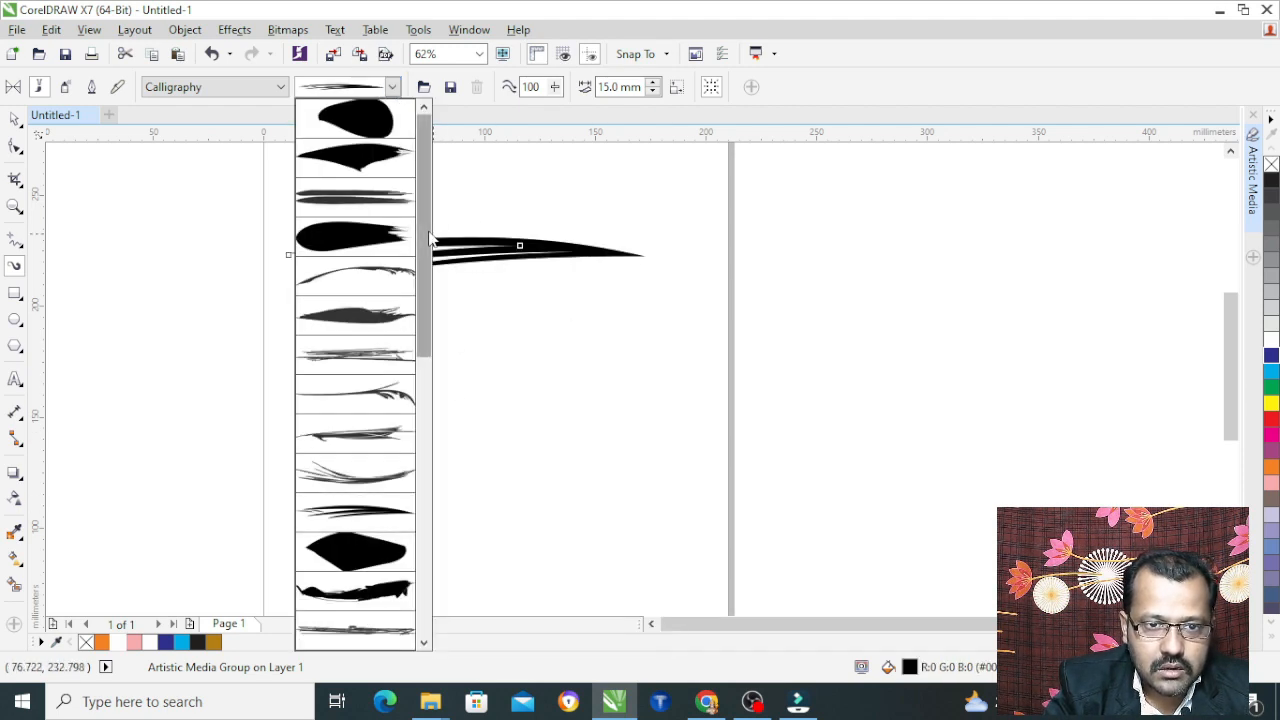
{"action": "left_click_drag", "start_coordinate": [424, 235], "coordinate": [421, 387]}
{"action": "left_click", "coordinate": [336, 314]}
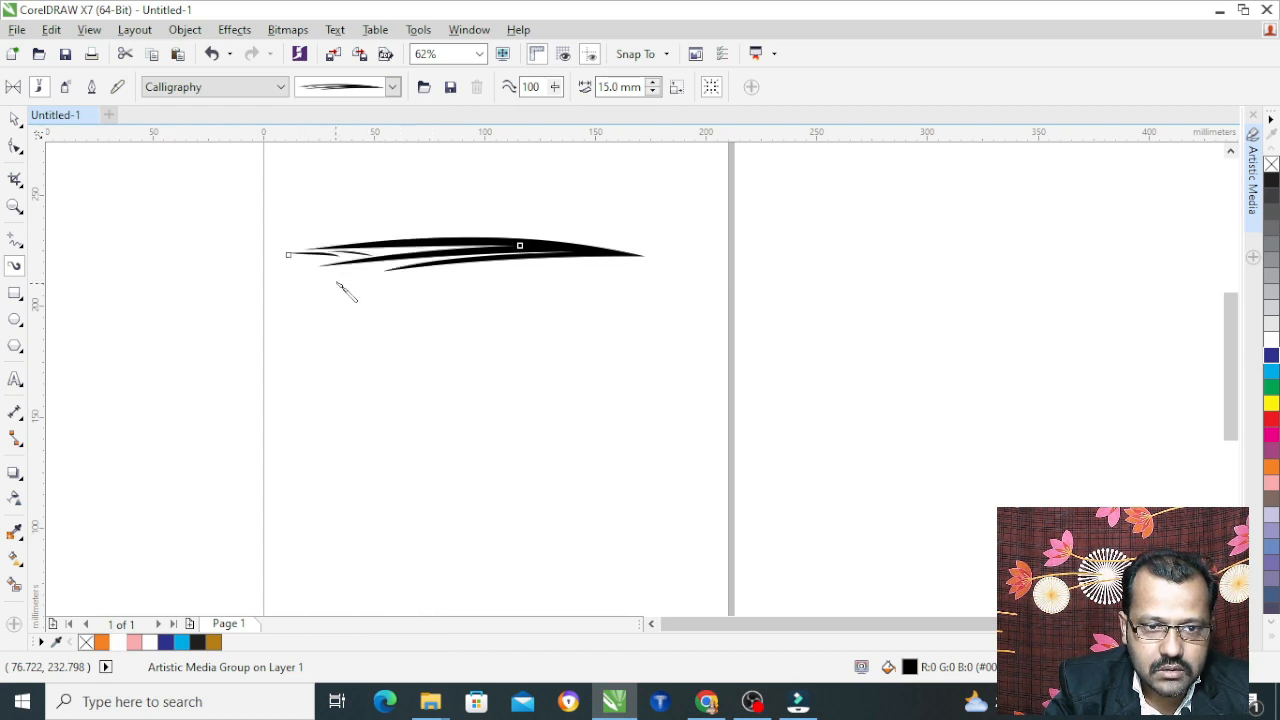
{"action": "left_click", "coordinate": [393, 88]}
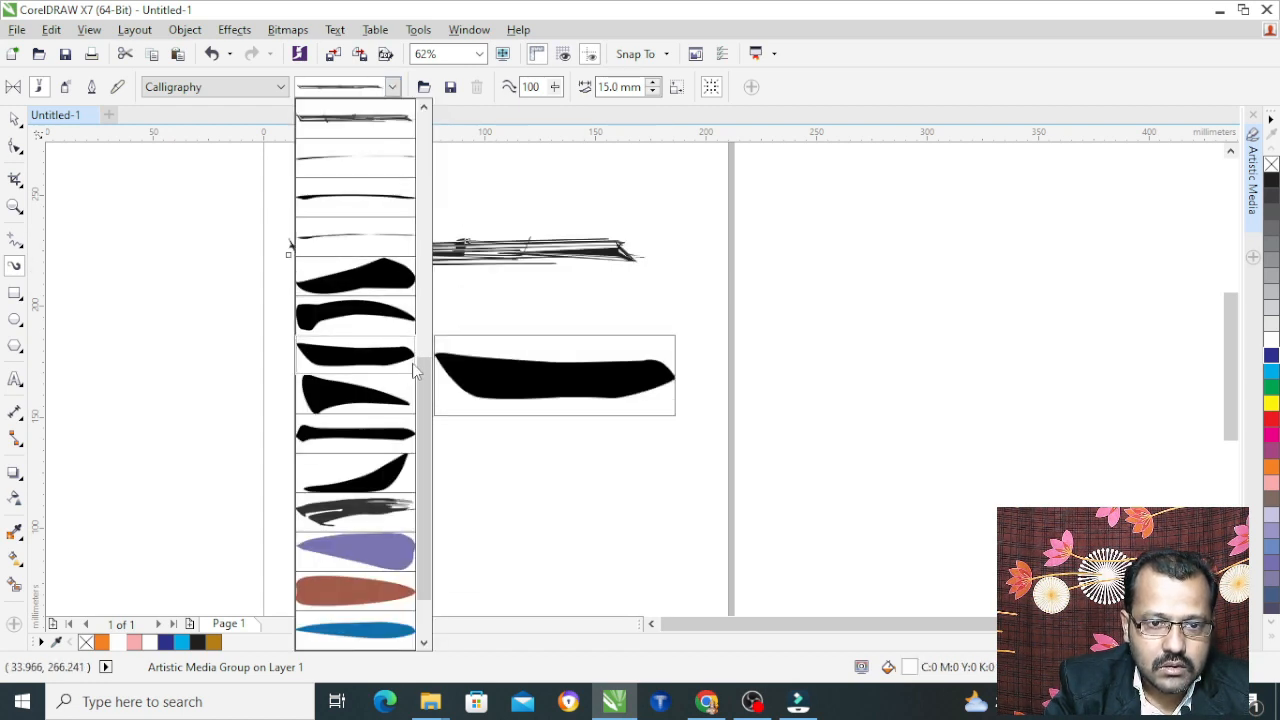
{"action": "left_click", "coordinate": [352, 545]}
Switch to the Objects category and try its grey pebbles and coloured ovals brushes on the horizontal stroke.
{"action": "left_click", "coordinate": [240, 87]}
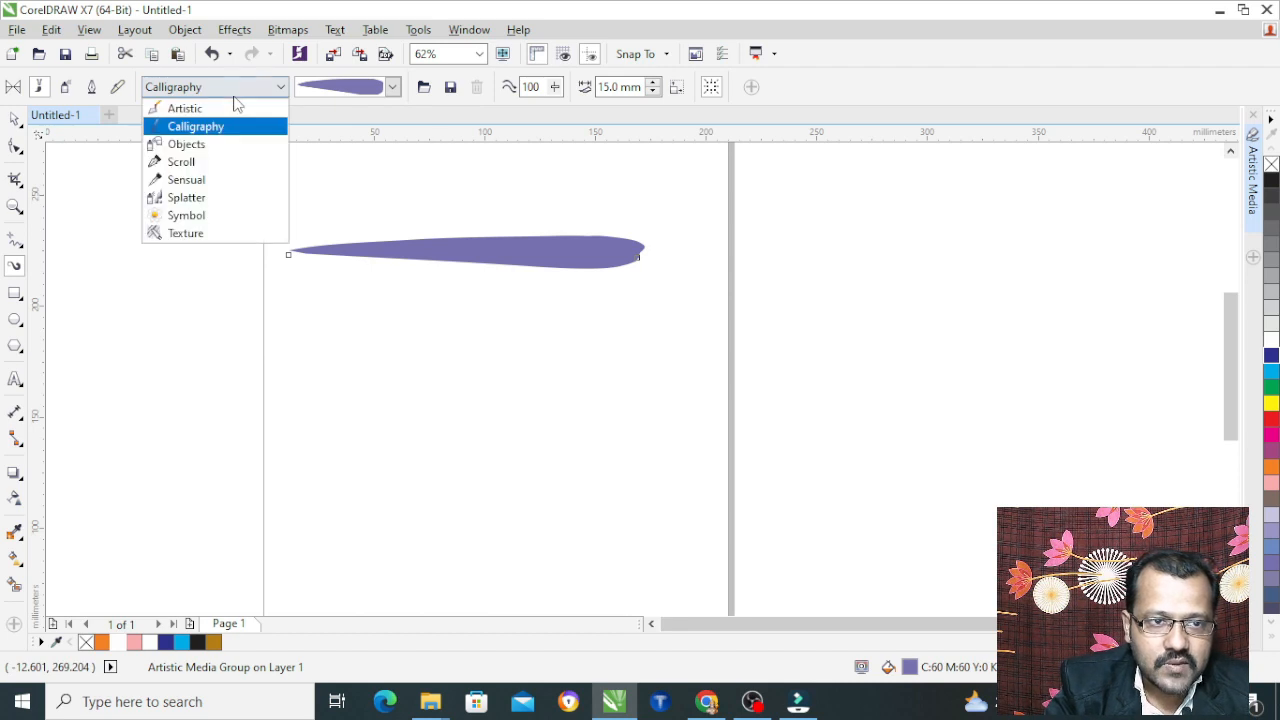
{"action": "left_click", "coordinate": [206, 146]}
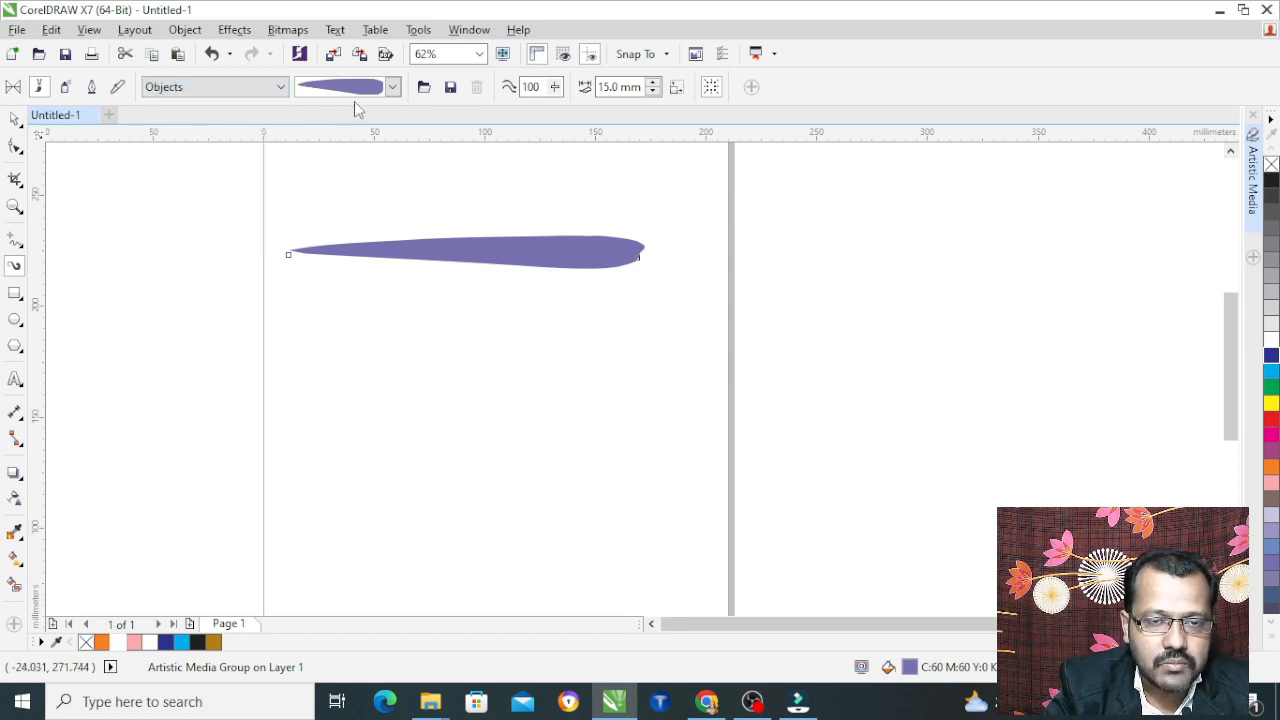
{"action": "left_click", "coordinate": [393, 88]}
{"action": "left_click", "coordinate": [365, 132]}
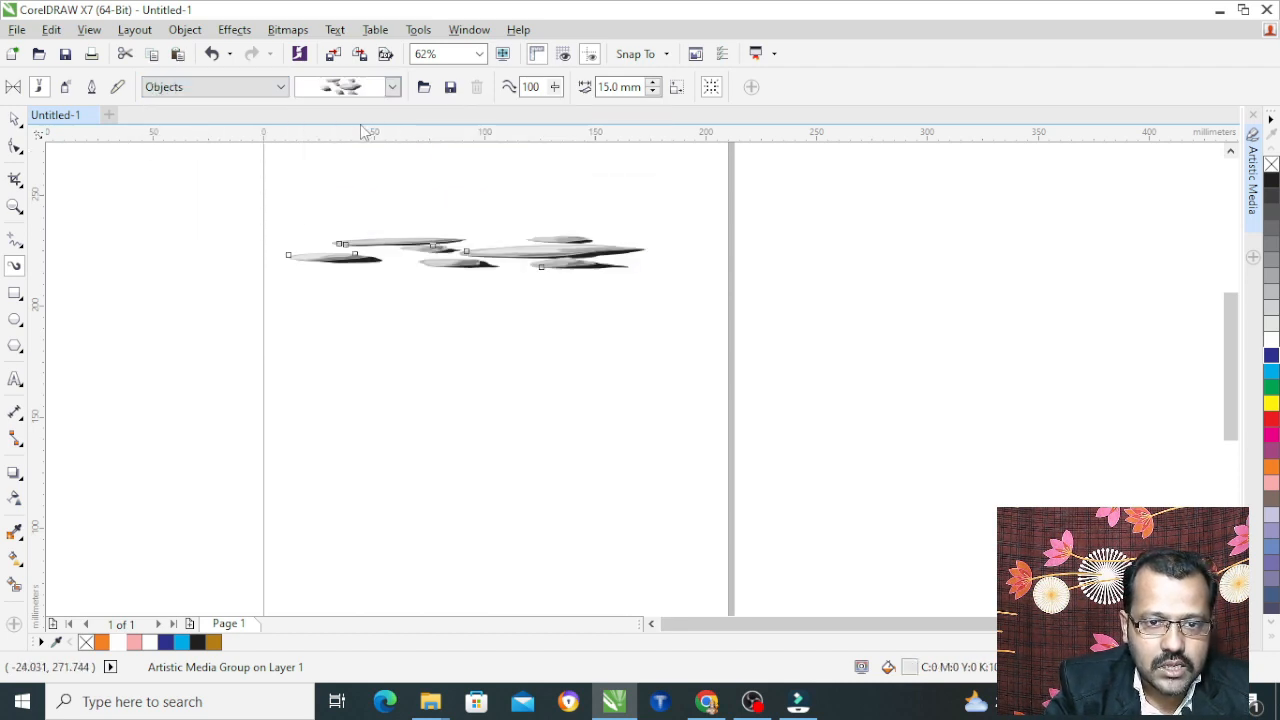
{"action": "left_click", "coordinate": [393, 88]}
{"action": "left_click", "coordinate": [346, 105]}
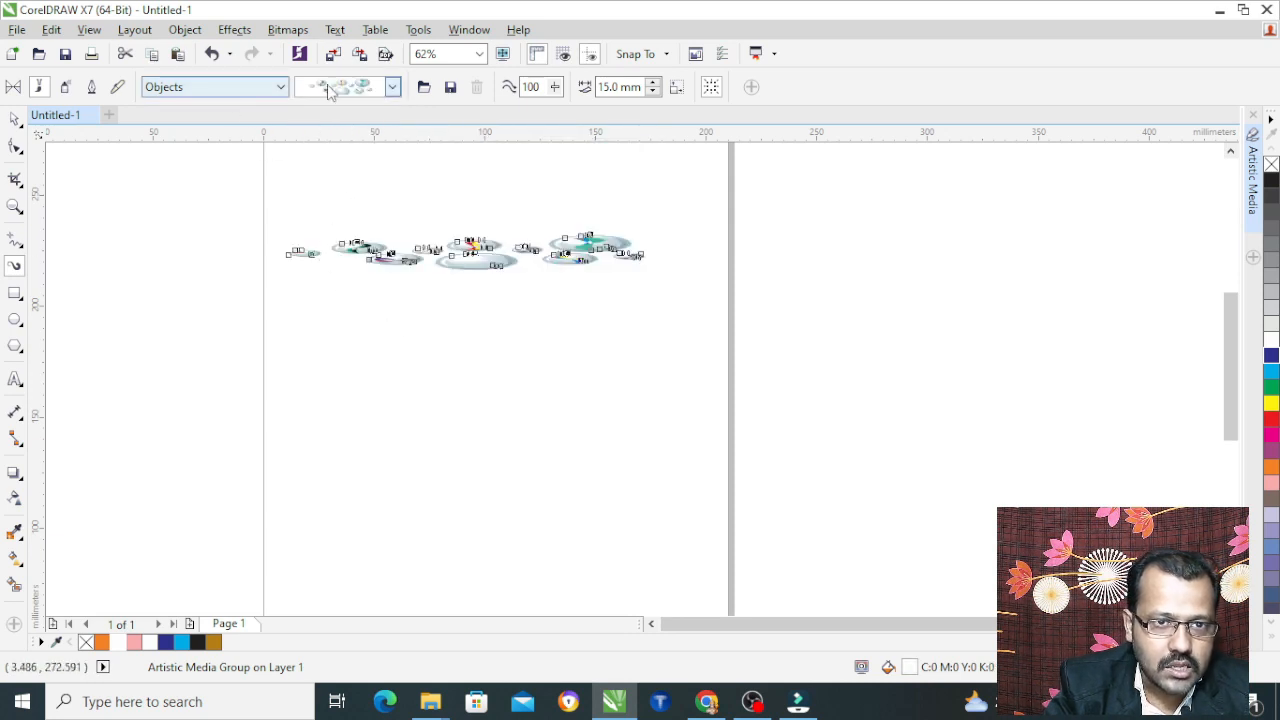
Switch to the Scroll category and apply its solid slanted-band brush to the horizontal stroke.
{"action": "left_click", "coordinate": [251, 88]}
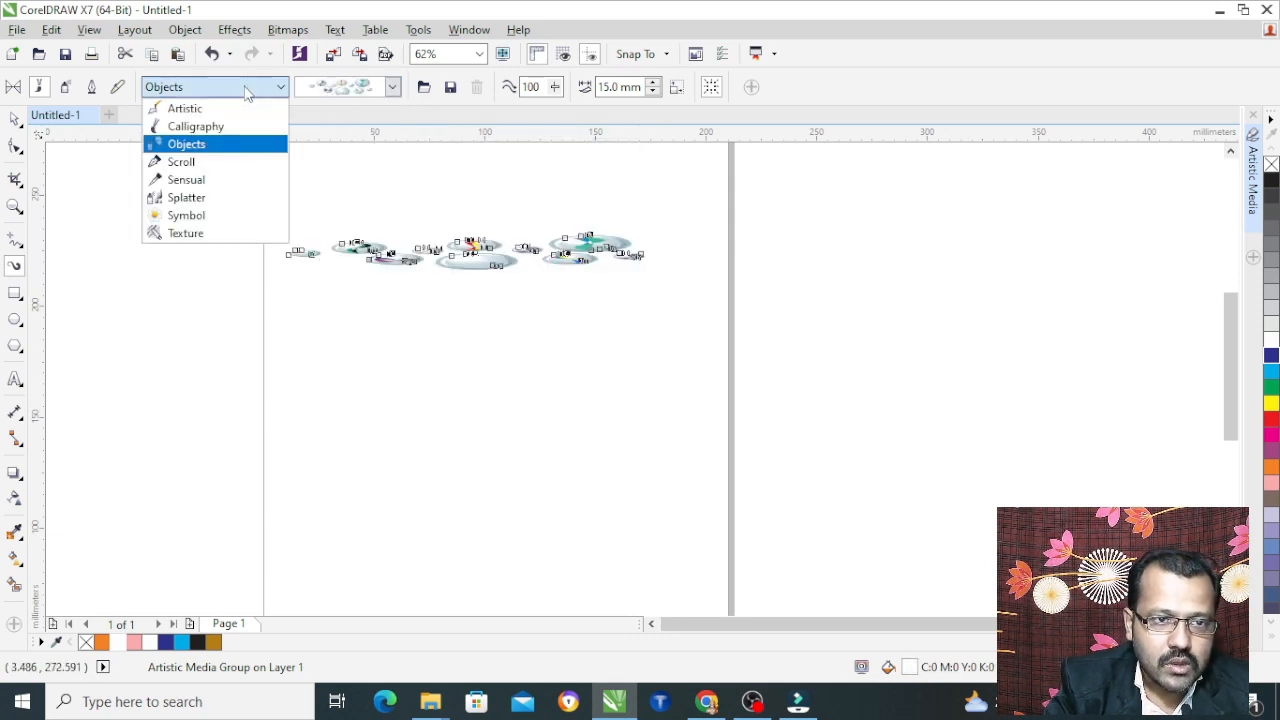
{"action": "left_click", "coordinate": [203, 169]}
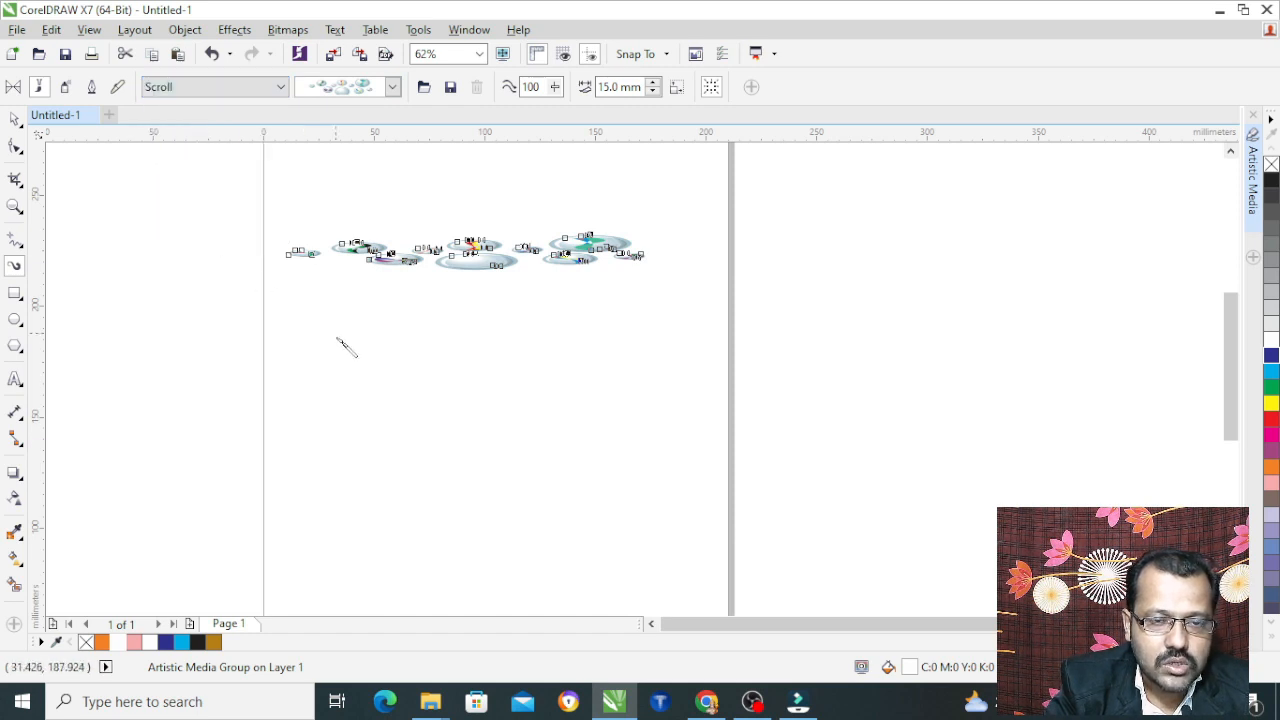
{"action": "left_click", "coordinate": [392, 88]}
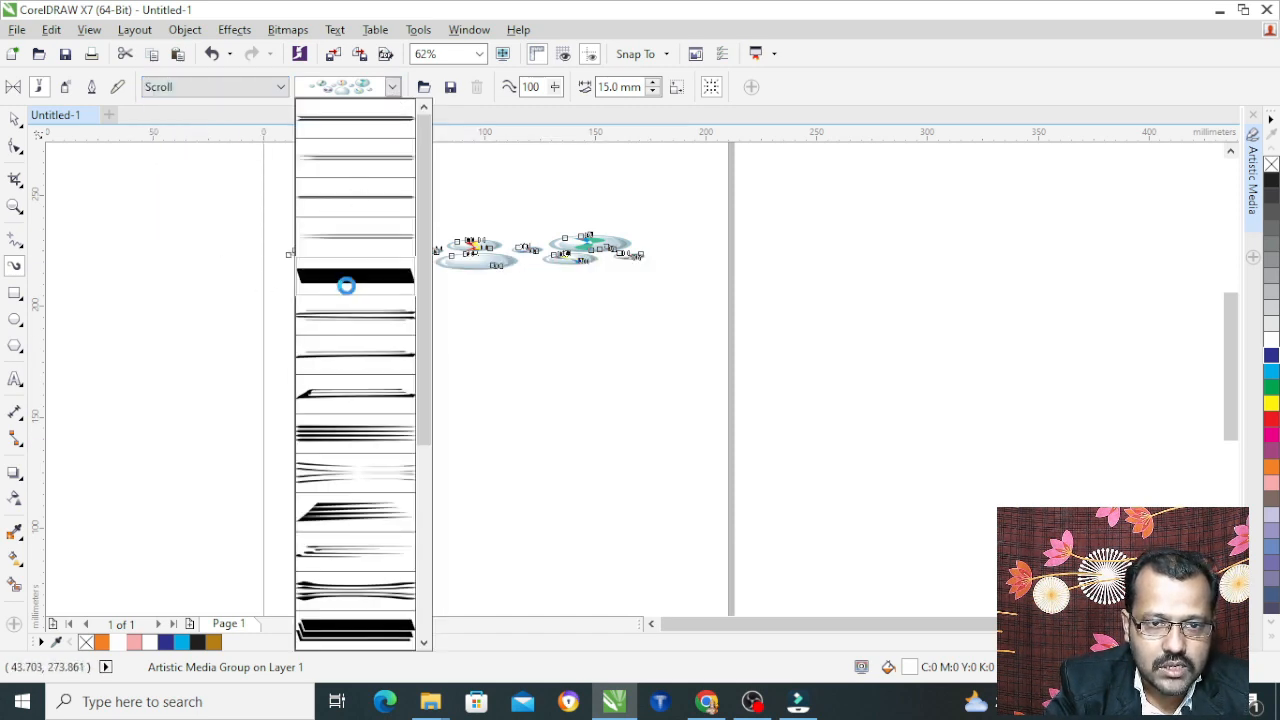
{"action": "left_click", "coordinate": [346, 278]}
Try the Scroll slanted-streaks and four-parallel-lines brushes on the horizontal stroke, and draw a curved layered-band stroke below it.
{"action": "left_click", "coordinate": [390, 88]}
{"action": "scroll", "coordinate": [380, 331], "scroll_direction": "down", "scroll_amount": 2}
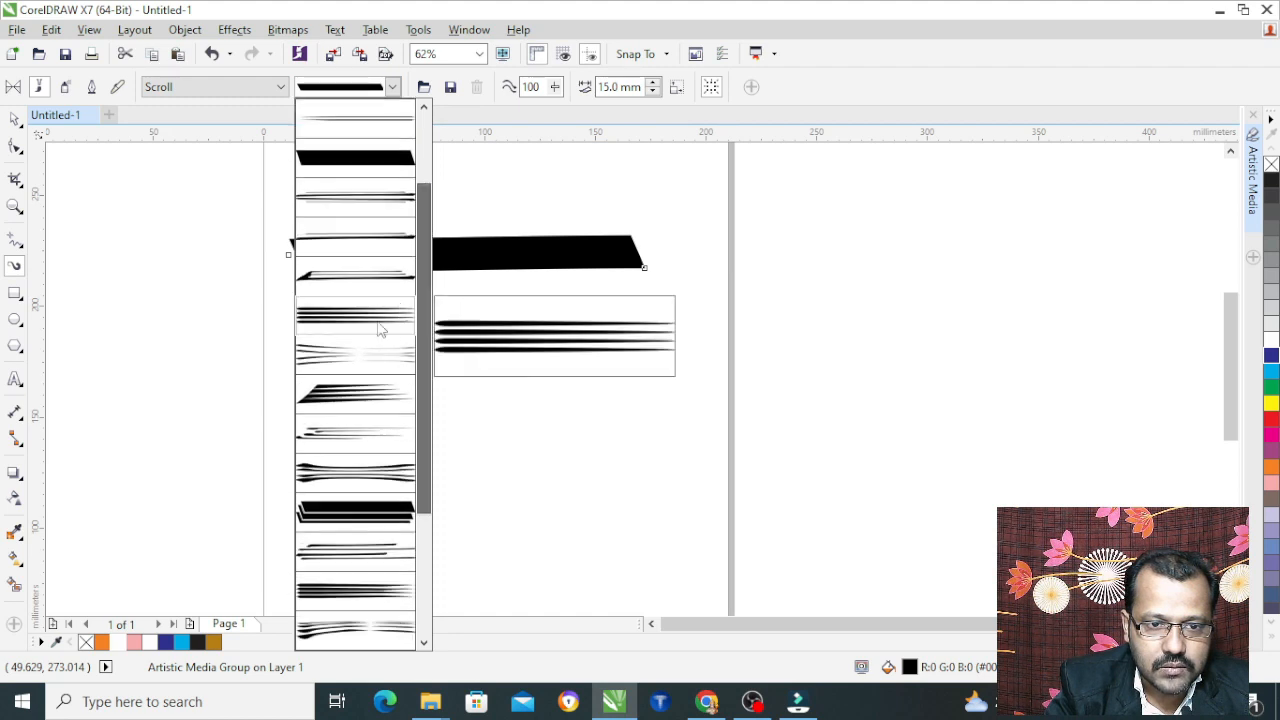
{"action": "left_click", "coordinate": [323, 400]}
{"action": "left_click", "coordinate": [392, 88]}
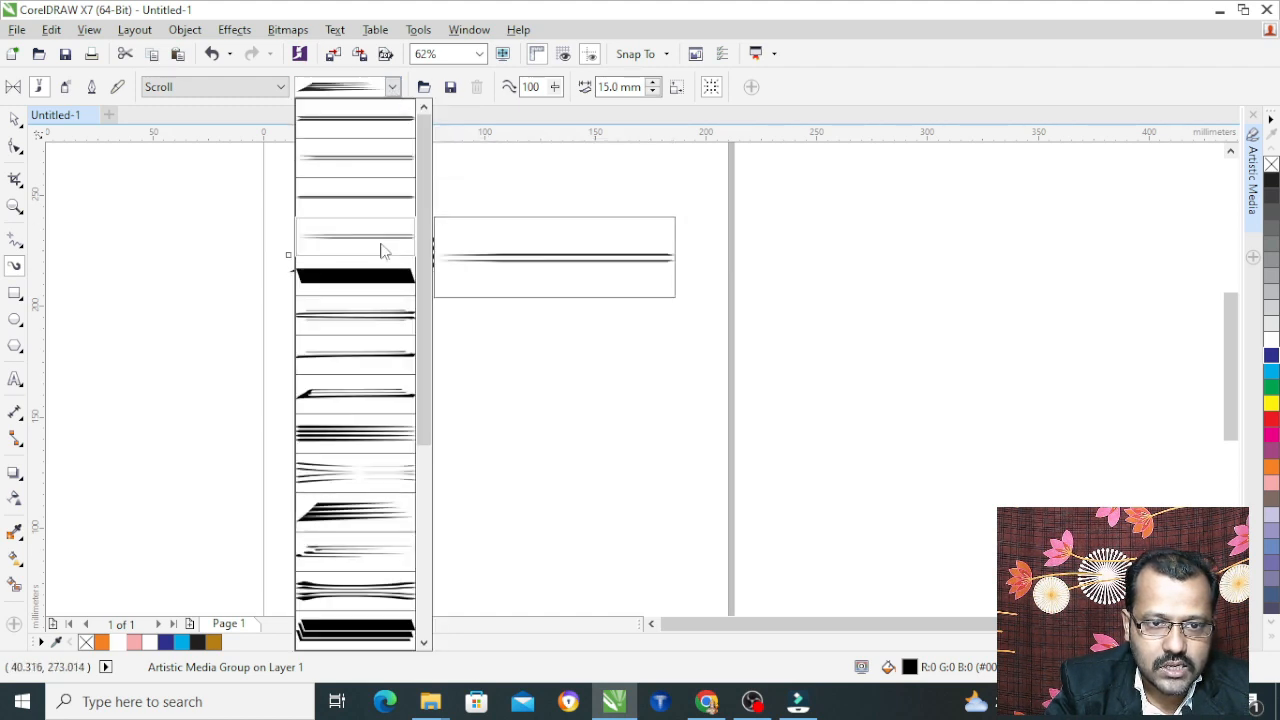
{"action": "left_click", "coordinate": [357, 445]}
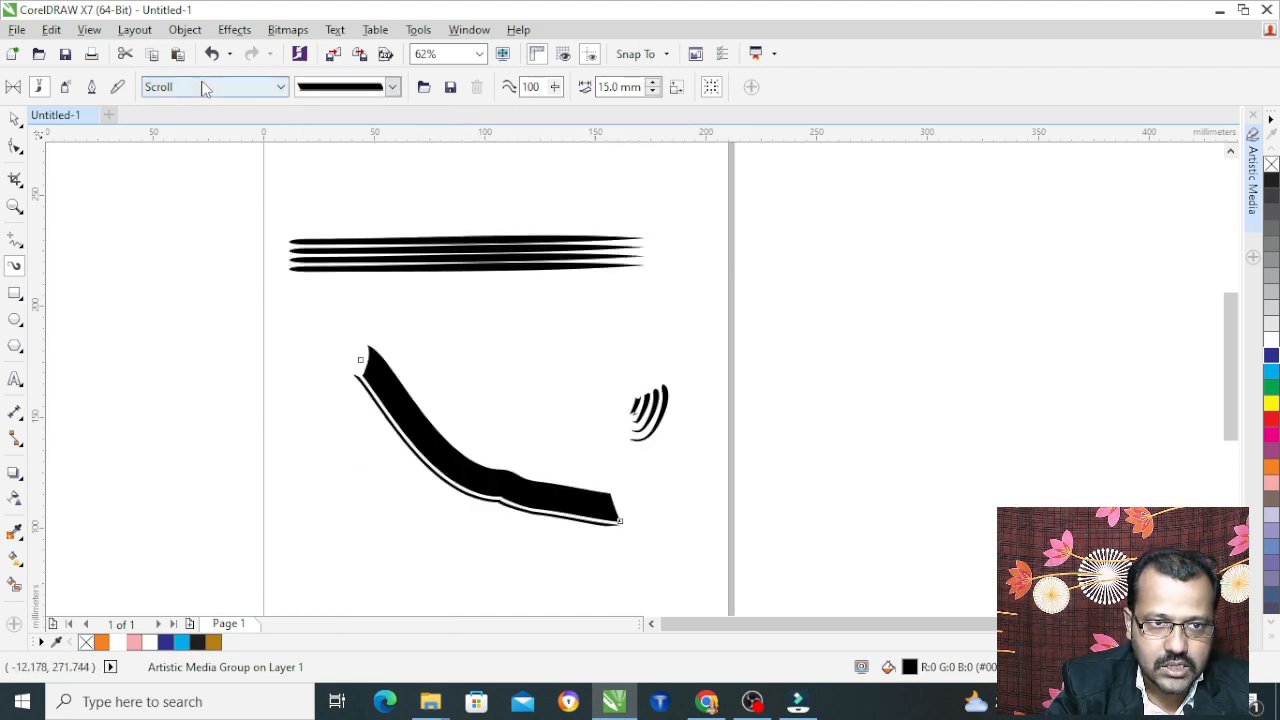
Reselect the horizontal stroke and apply a thin wispy brush from the Sensual category to it.
{"action": "left_click", "coordinate": [204, 89]}
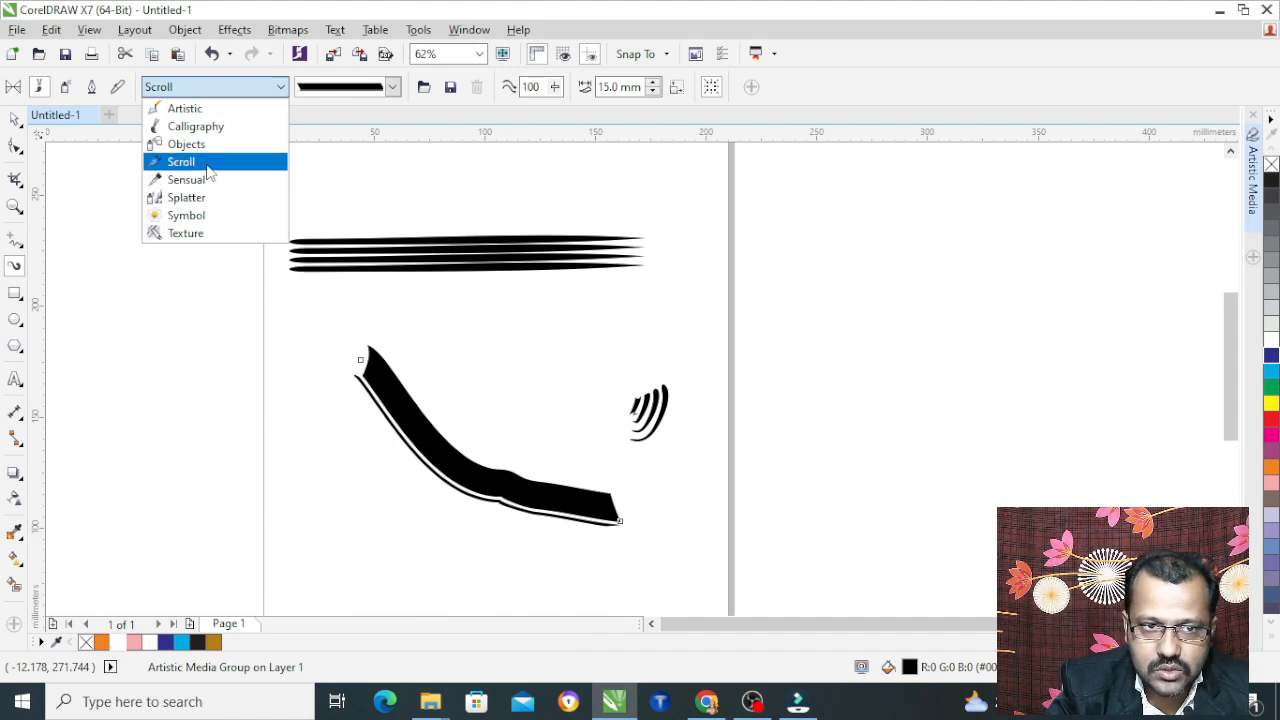
{"action": "left_click", "coordinate": [213, 181]}
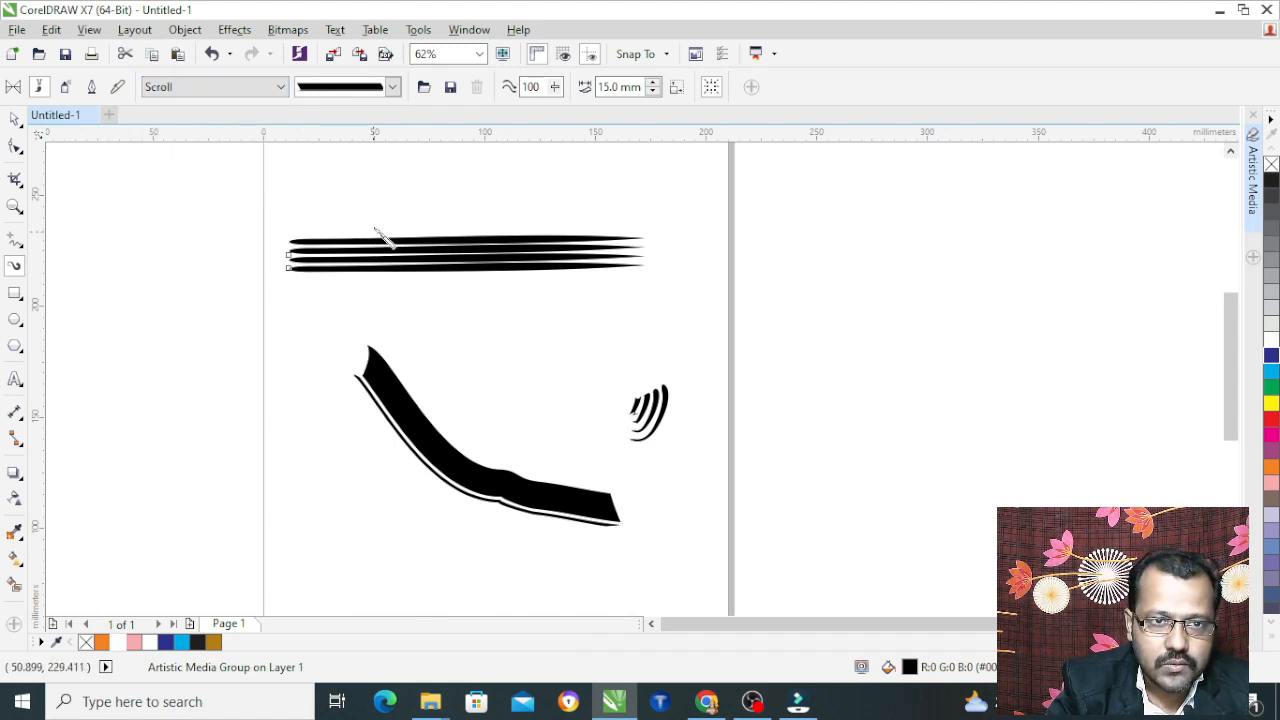
{"action": "left_click", "coordinate": [214, 87]}
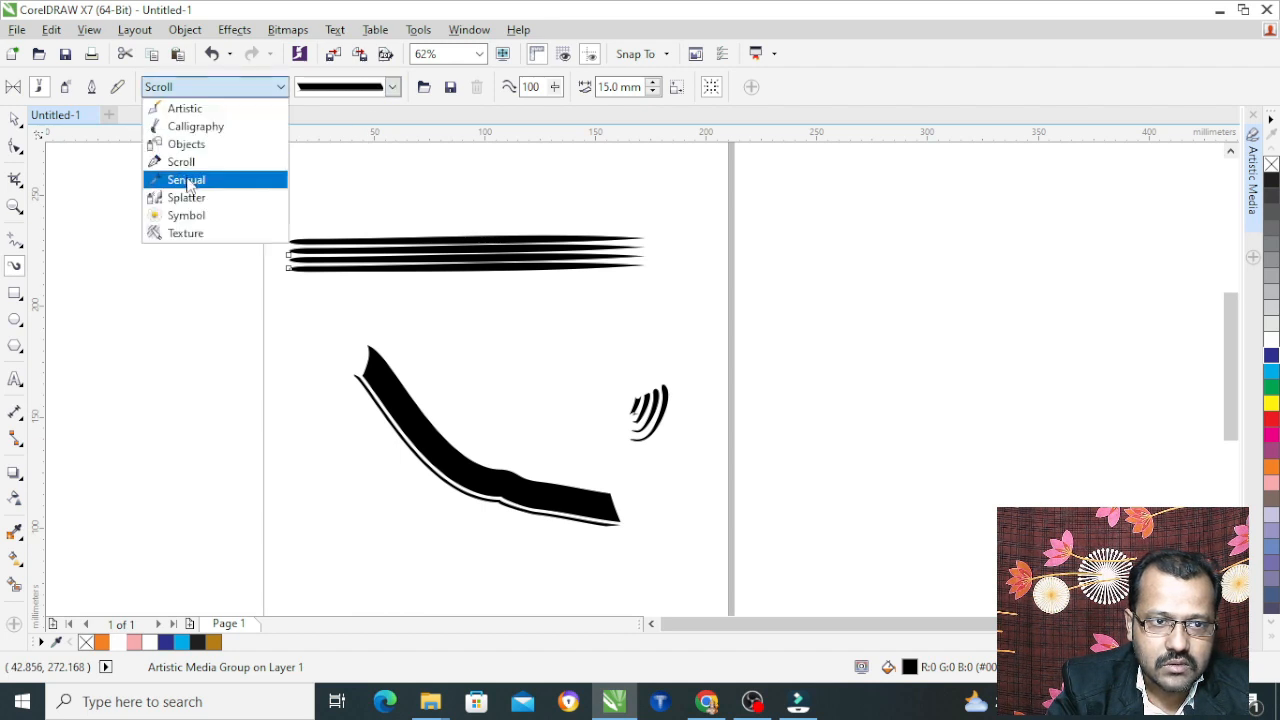
{"action": "left_click", "coordinate": [205, 178]}
{"action": "left_click", "coordinate": [390, 88]}
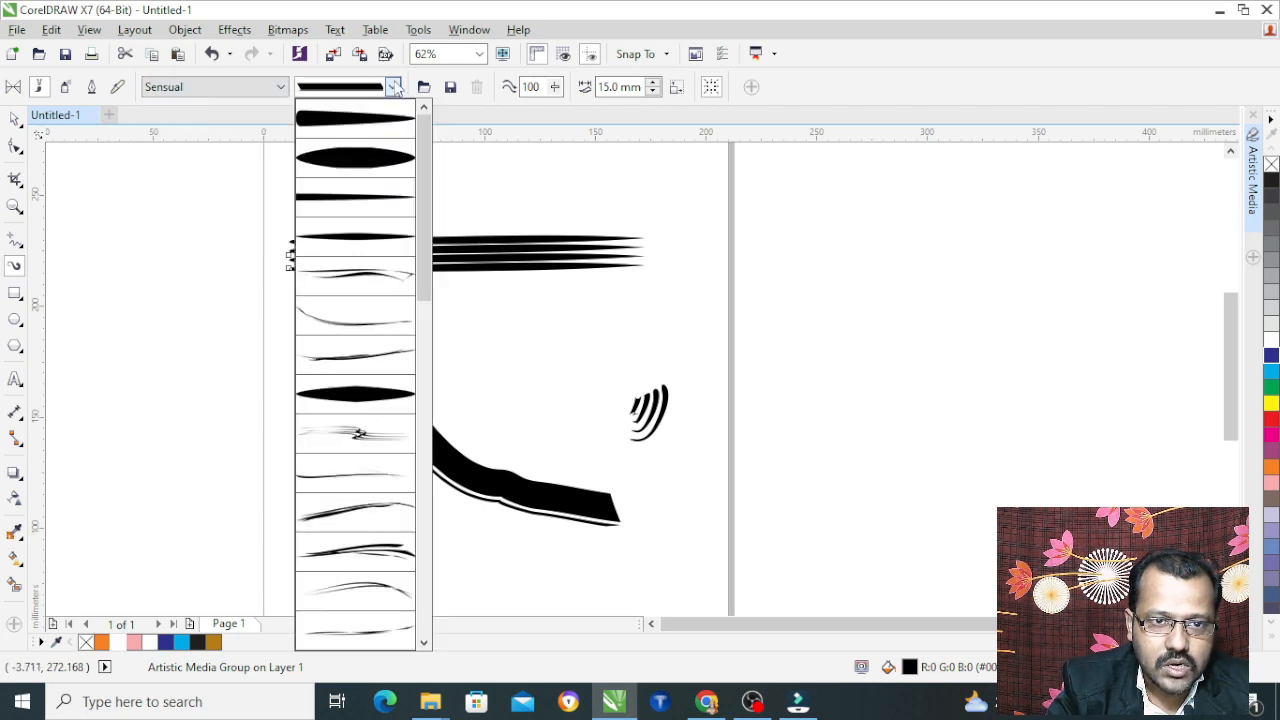
{"action": "left_click", "coordinate": [357, 250]}
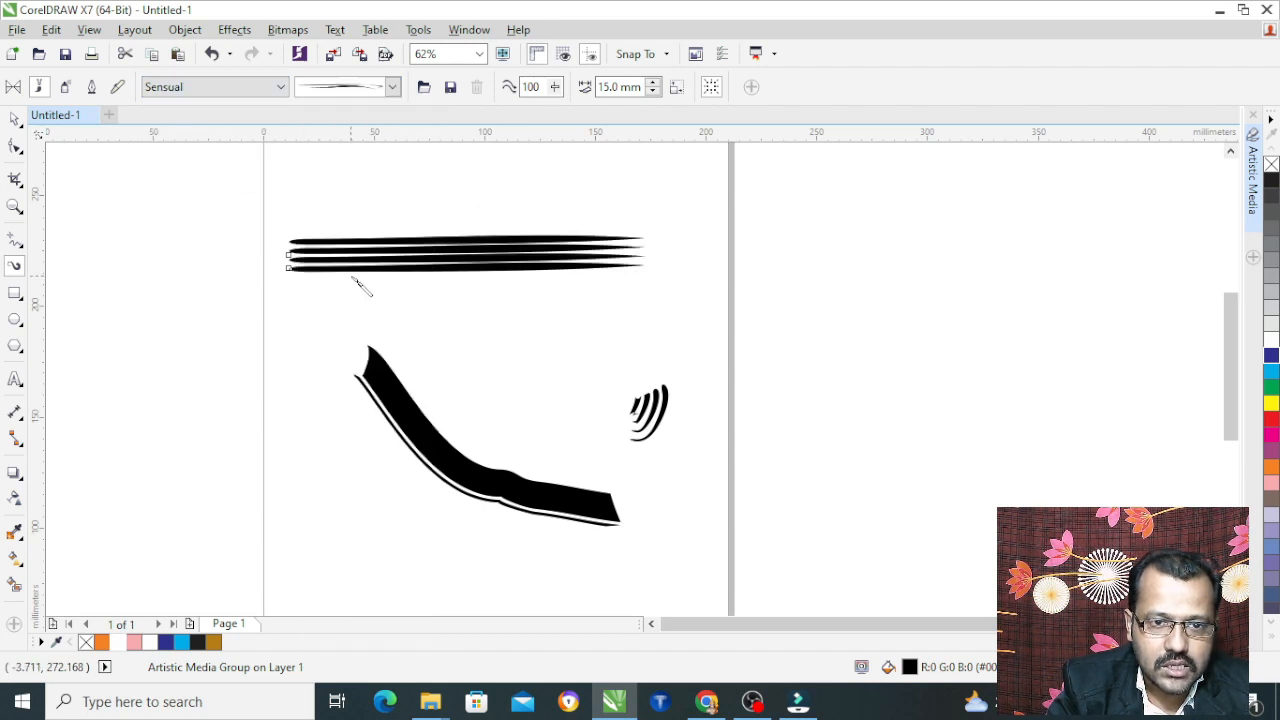
Try the Sensual double-wave brush and the oval-tipped multi-line brush on the horizontal stroke.
{"action": "left_click", "coordinate": [392, 88]}
{"action": "left_click_drag", "start_coordinate": [420, 200], "coordinate": [420, 294]}
{"action": "left_click", "coordinate": [362, 394]}
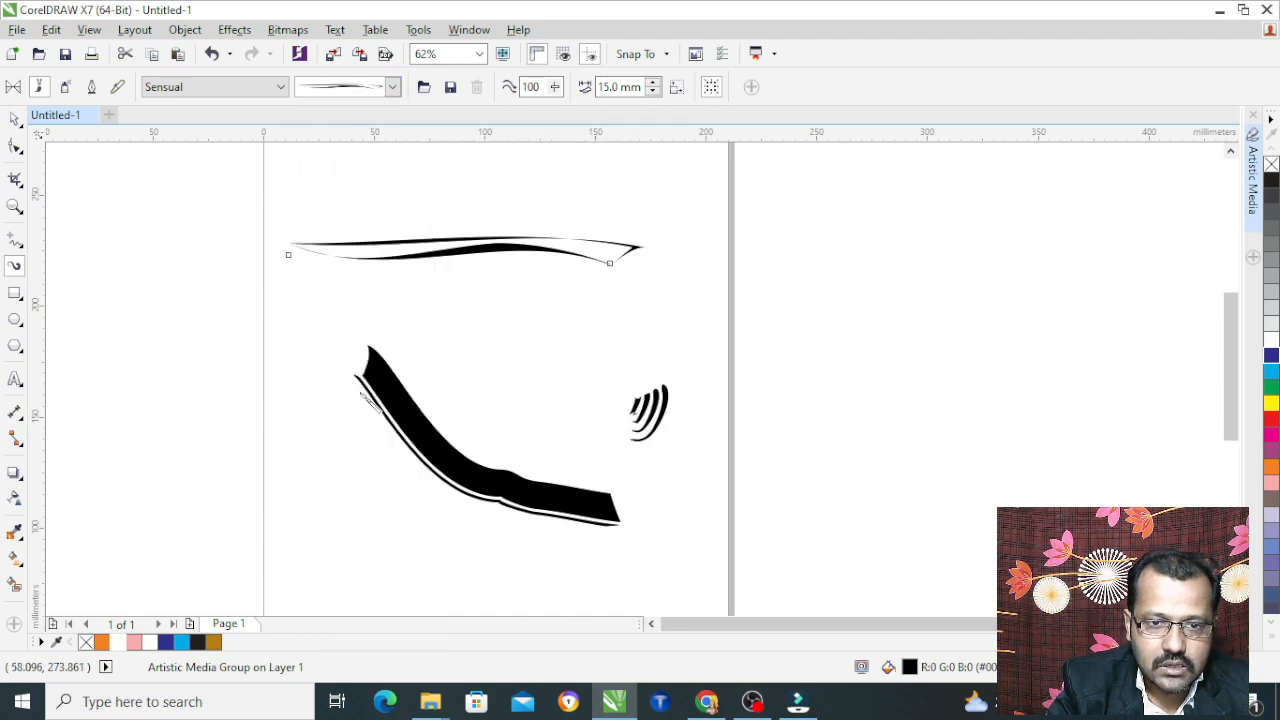
{"action": "scroll", "coordinate": [600, 300], "scroll_direction": "down", "scroll_amount": 2}
{"action": "scroll", "coordinate": [432, 270], "scroll_direction": "up", "scroll_amount": 2}
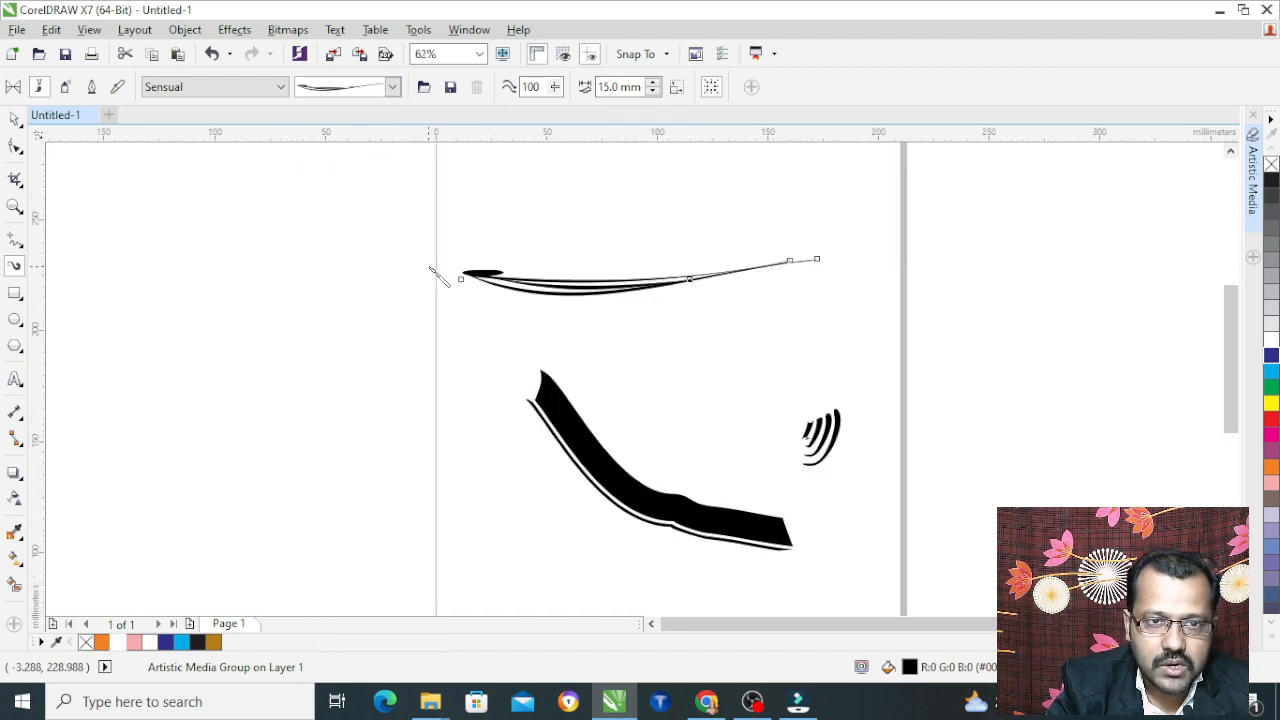
Try the Sensual thick-ended arch brush on the horizontal stroke, ending with the thin, shallow sketchy curve brush.
{"action": "left_click", "coordinate": [392, 87]}
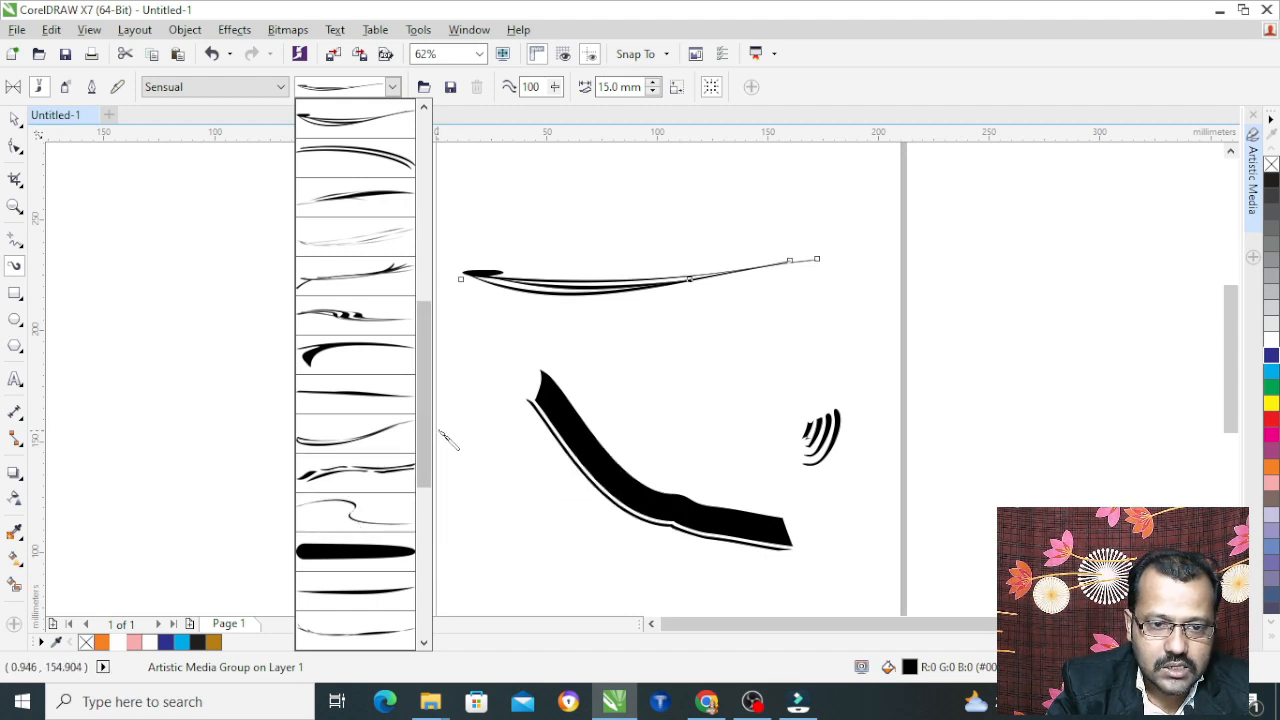
{"action": "left_click_drag", "start_coordinate": [424, 430], "coordinate": [424, 525]}
{"action": "left_click", "coordinate": [382, 541]}
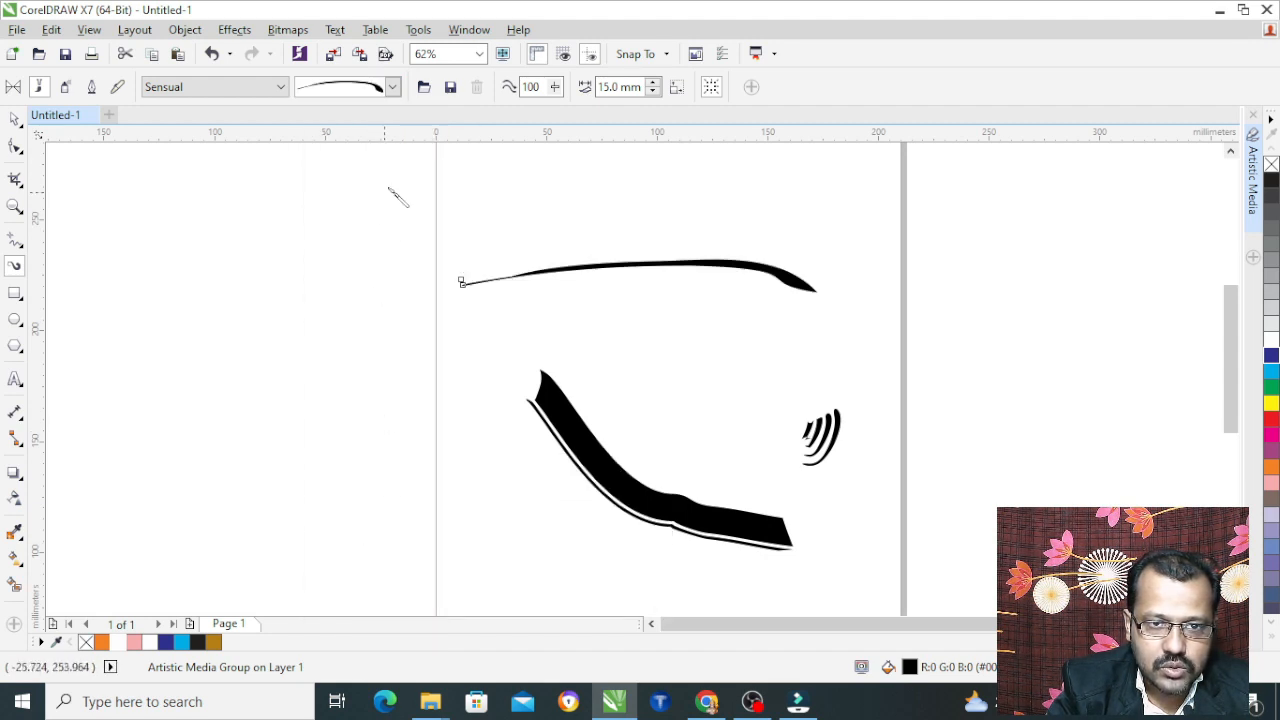
{"action": "left_click", "coordinate": [395, 88]}
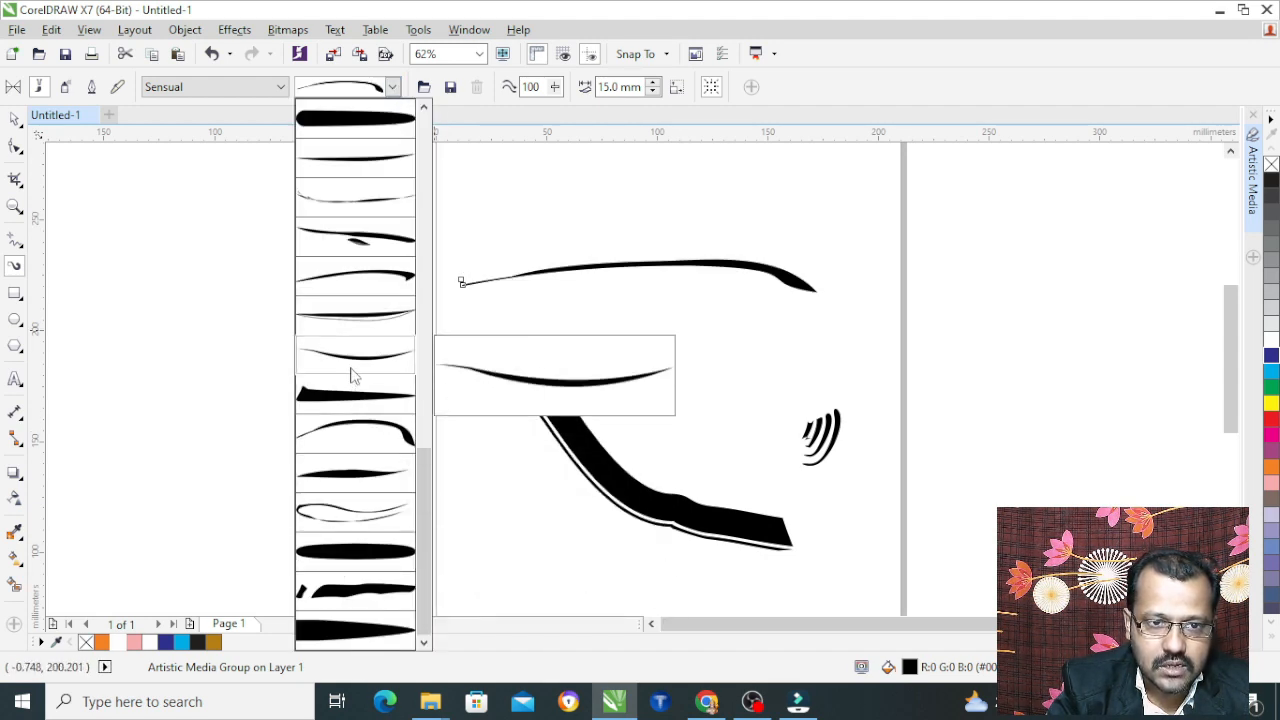
{"action": "left_click", "coordinate": [340, 192]}
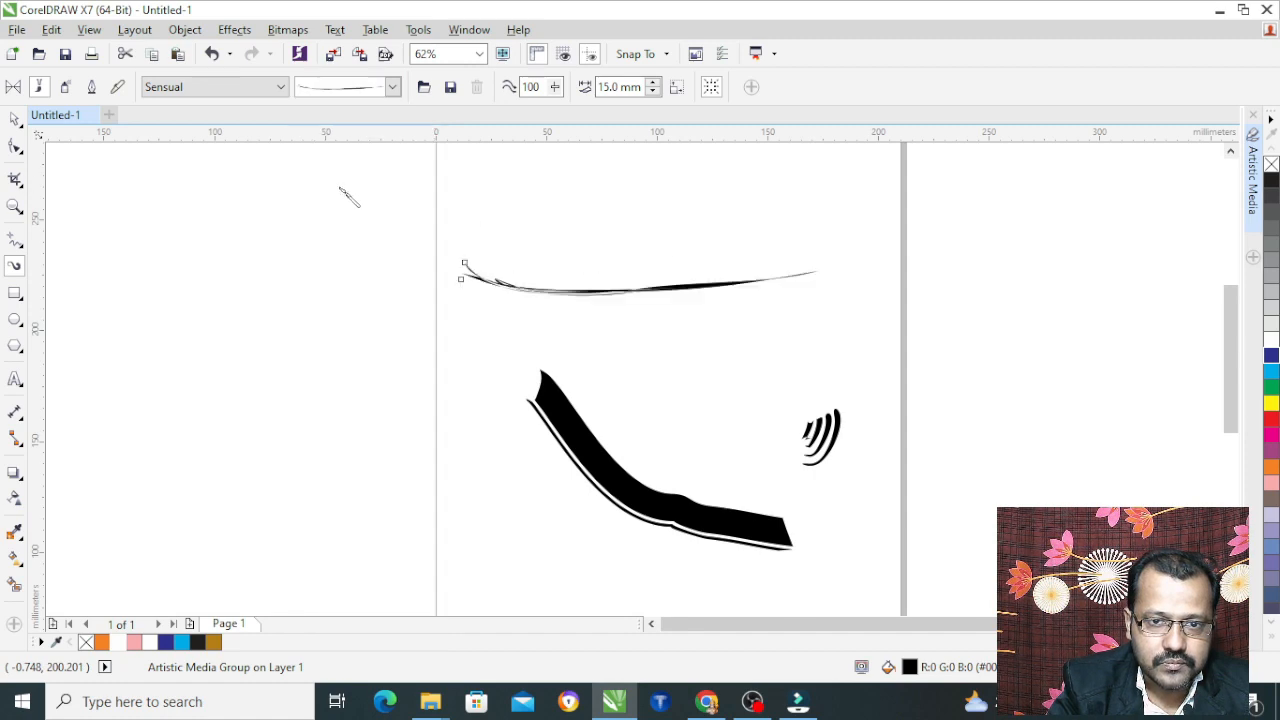
Draw a wavy stroke about 65 mm wide above the horizontal stroke and give it the Splatter category's scattered-drops brush.
{"action": "left_click", "coordinate": [183, 88]}
{"action": "left_click", "coordinate": [200, 199]}
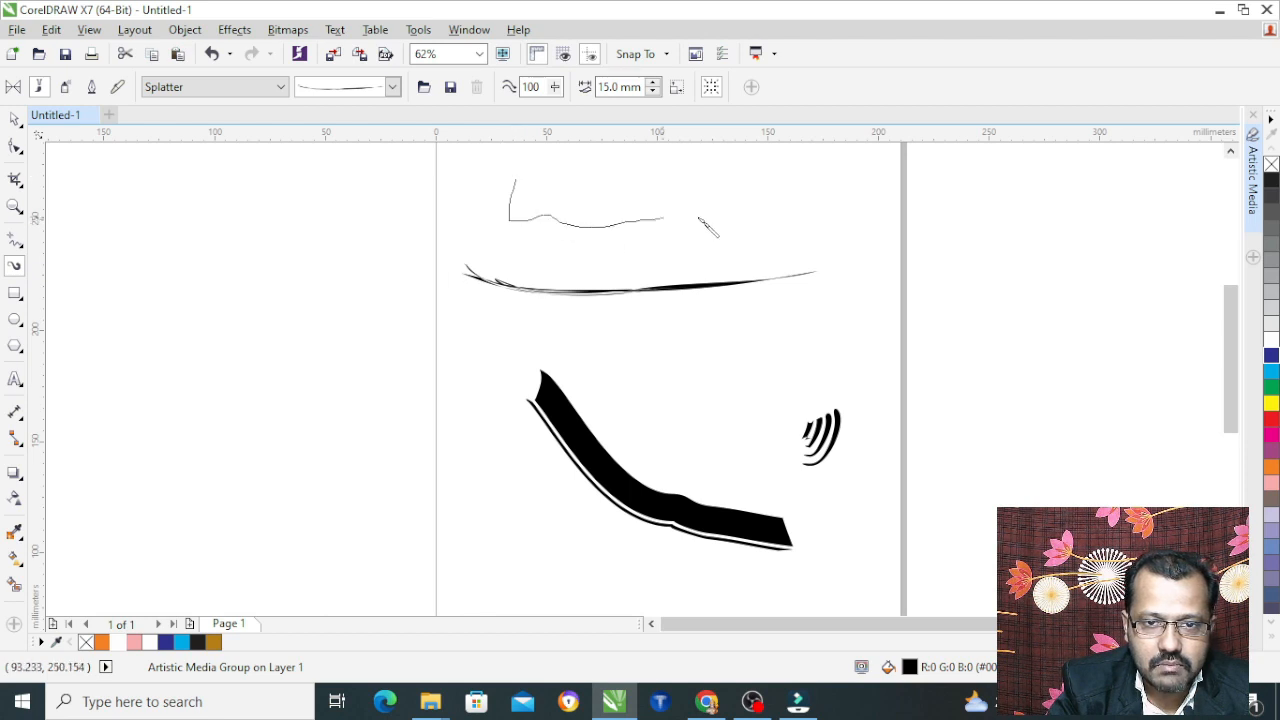
{"action": "left_click", "coordinate": [392, 87]}
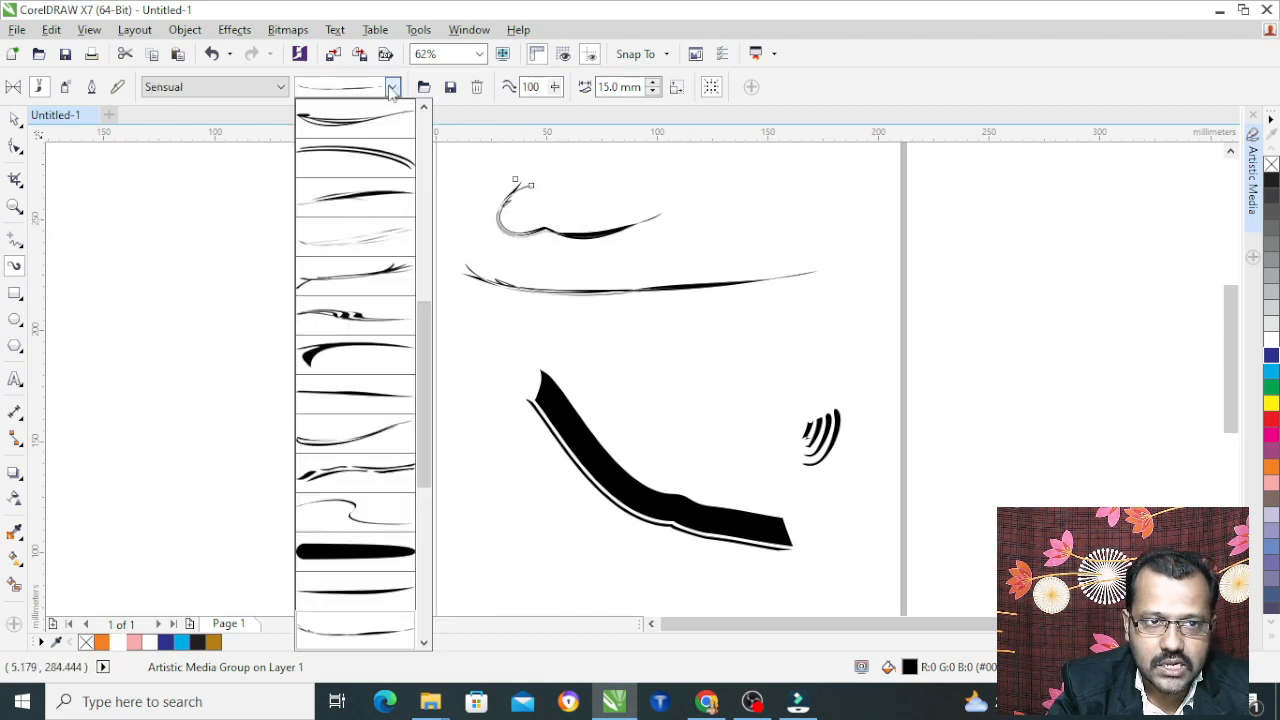
{"action": "left_click", "coordinate": [207, 92]}
{"action": "left_click", "coordinate": [208, 92]}
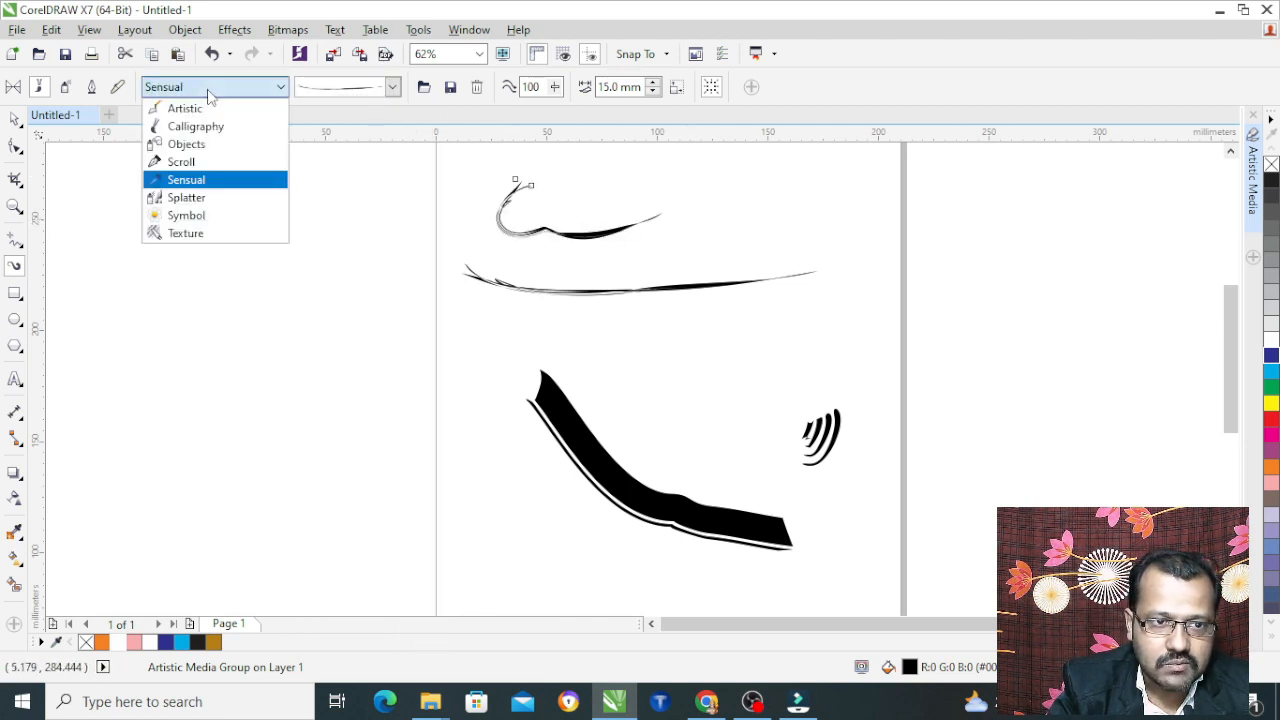
{"action": "left_click", "coordinate": [195, 199]}
{"action": "left_click", "coordinate": [392, 87]}
{"action": "left_click", "coordinate": [385, 238]}
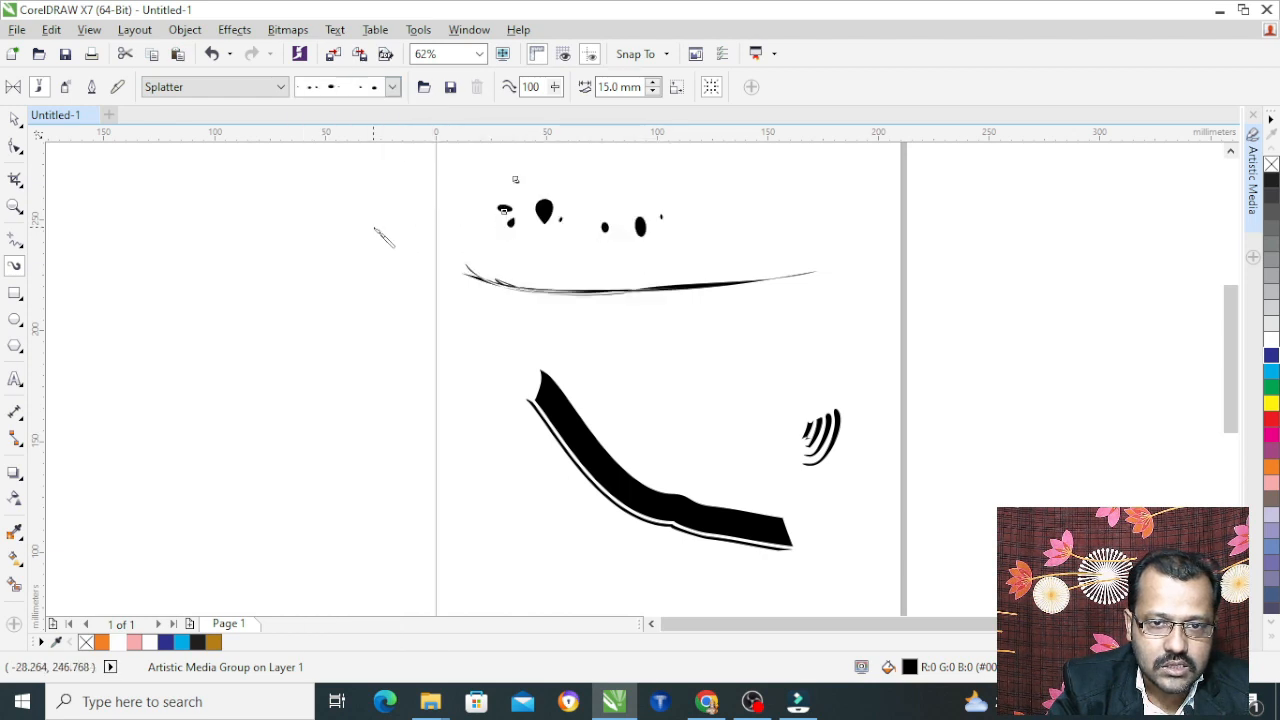
Try the Splatter category's star-shaped blot brush and sparse-specks brush on the wavy stroke.
{"action": "left_click", "coordinate": [392, 87]}
{"action": "left_click", "coordinate": [350, 158]}
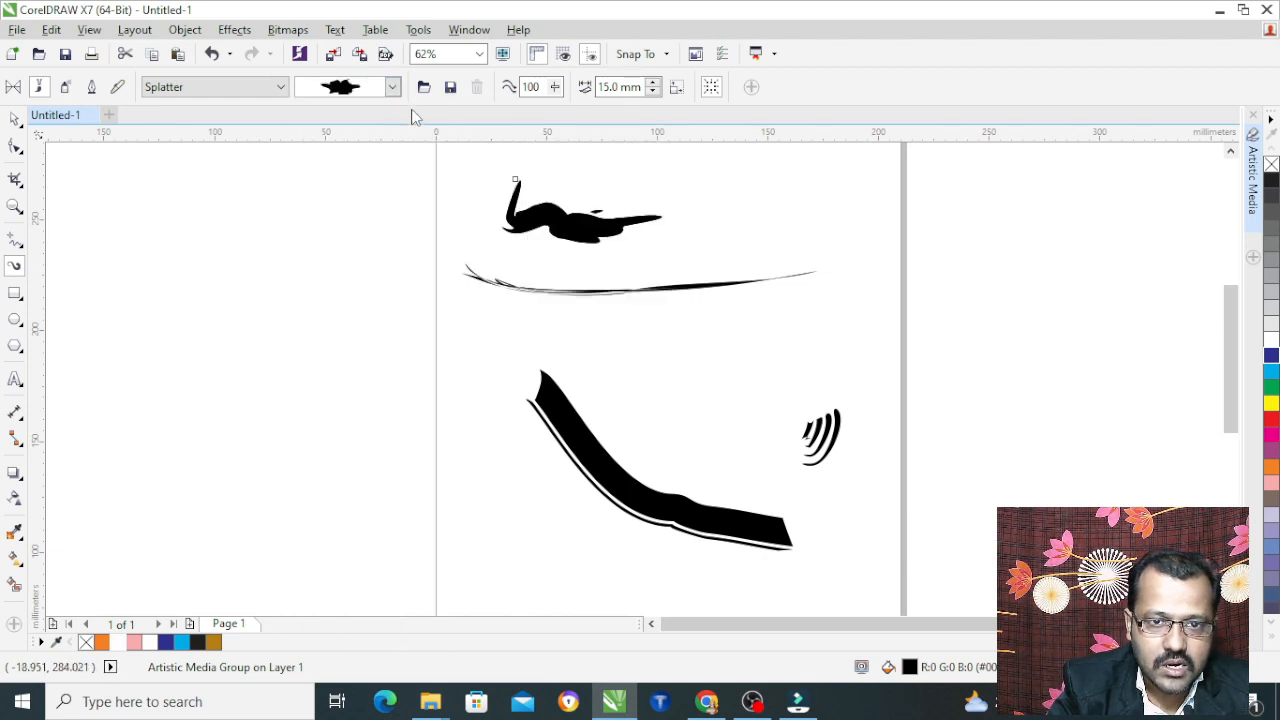
{"action": "left_click", "coordinate": [392, 87]}
{"action": "left_click", "coordinate": [415, 113]}
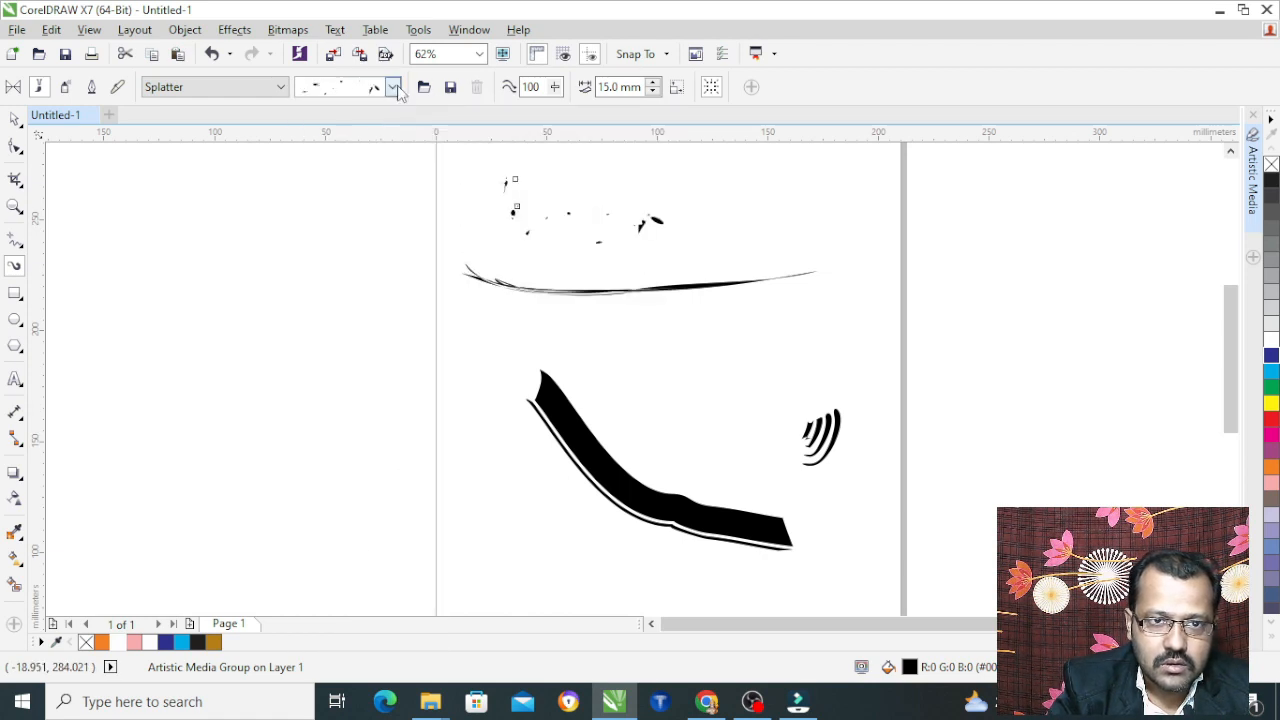
Try the Splatter smeared-blot brush and the broken line of oval drops on the wavy stroke.
{"action": "left_click", "coordinate": [392, 87]}
{"action": "scroll", "coordinate": [420, 300], "scroll_direction": "down", "scroll_amount": 1}
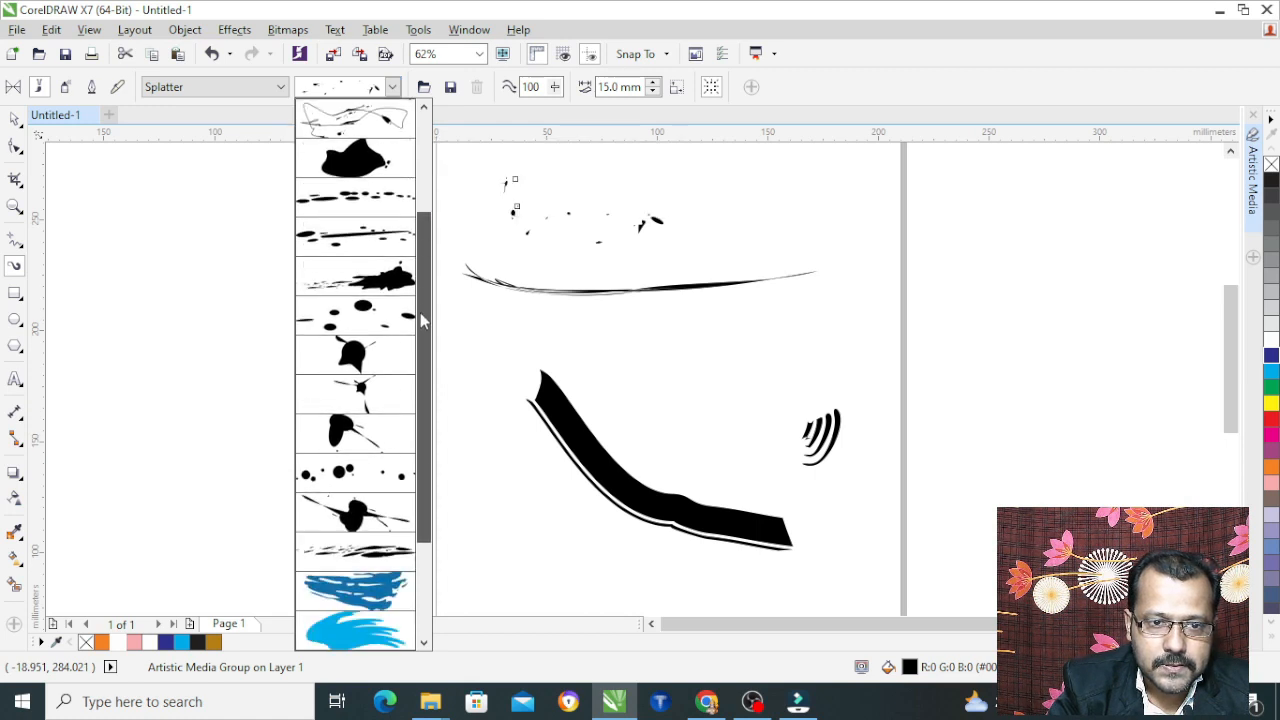
{"action": "left_click", "coordinate": [328, 287]}
{"action": "left_click", "coordinate": [392, 87]}
{"action": "left_click", "coordinate": [362, 435]}
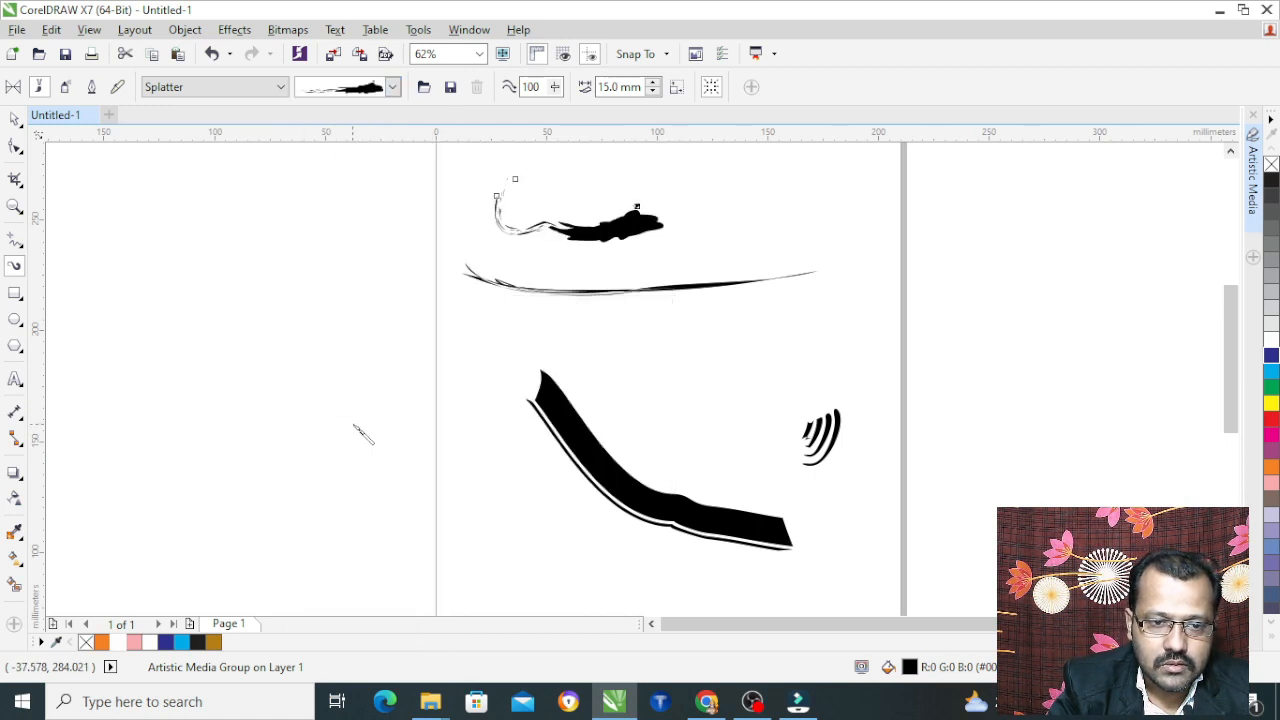
{"action": "left_click", "coordinate": [392, 87]}
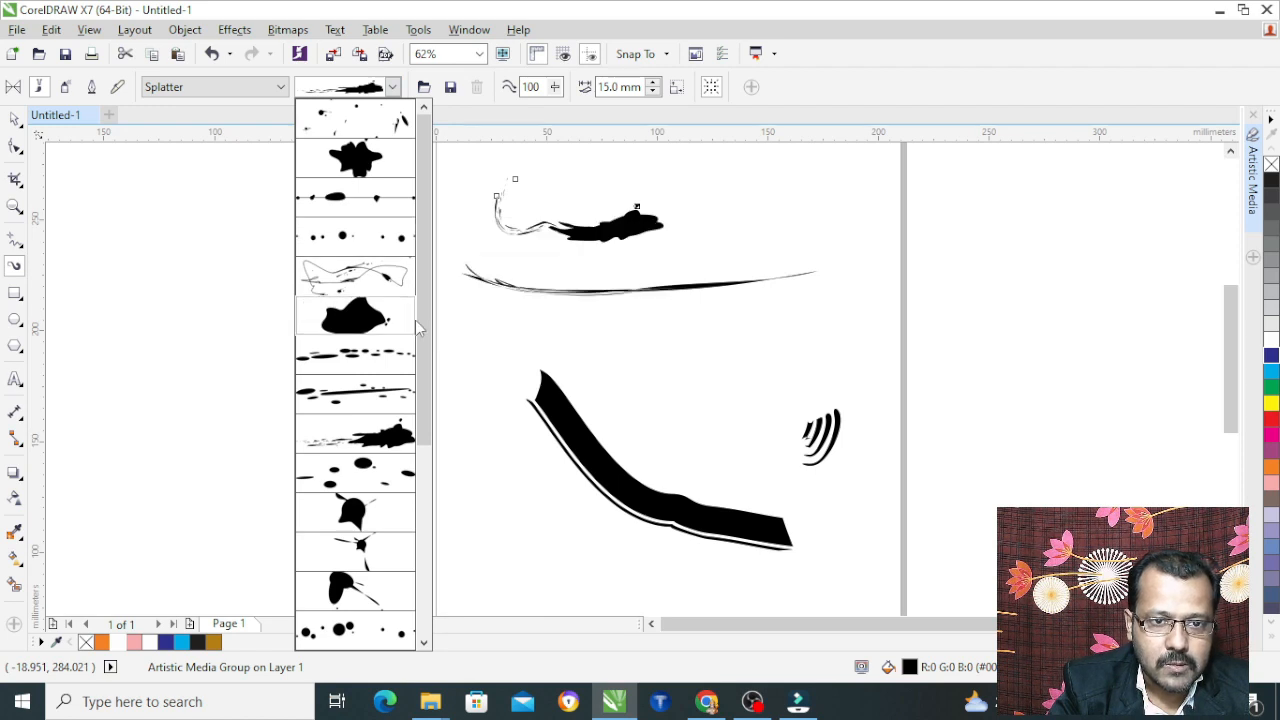
{"action": "scroll", "coordinate": [420, 398], "scroll_direction": "down", "scroll_amount": 1}
{"action": "left_click", "coordinate": [356, 318]}
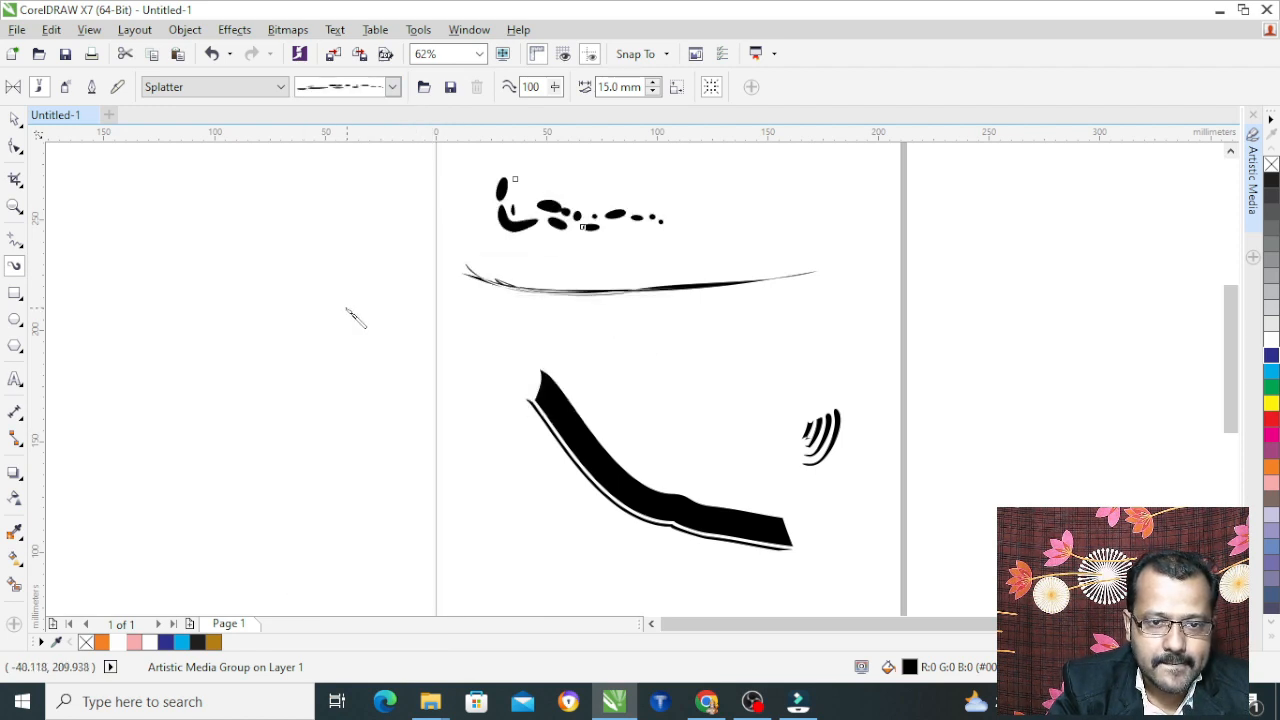
Try the Splatter blot with long crossing streaks and the scattered round-dots brush on the wavy stroke.
{"action": "left_click", "coordinate": [392, 87]}
{"action": "scroll", "coordinate": [420, 420], "scroll_direction": "down", "scroll_amount": 10}
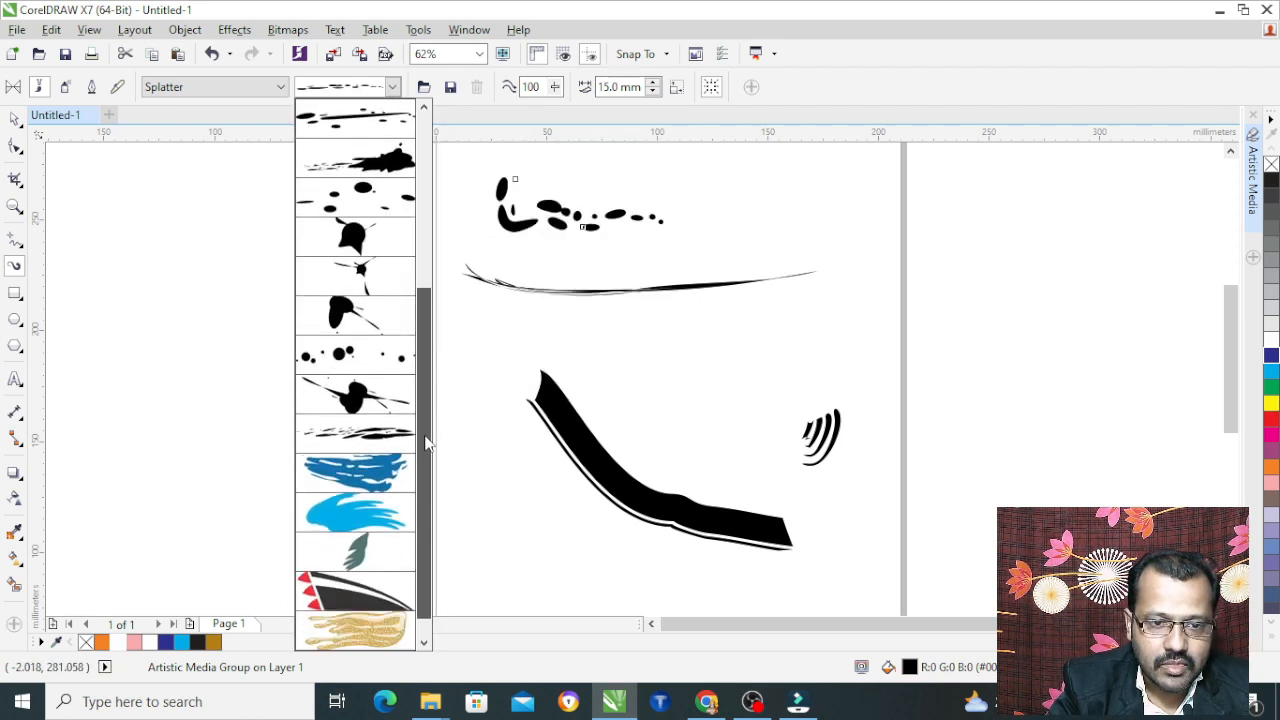
{"action": "left_click", "coordinate": [362, 402]}
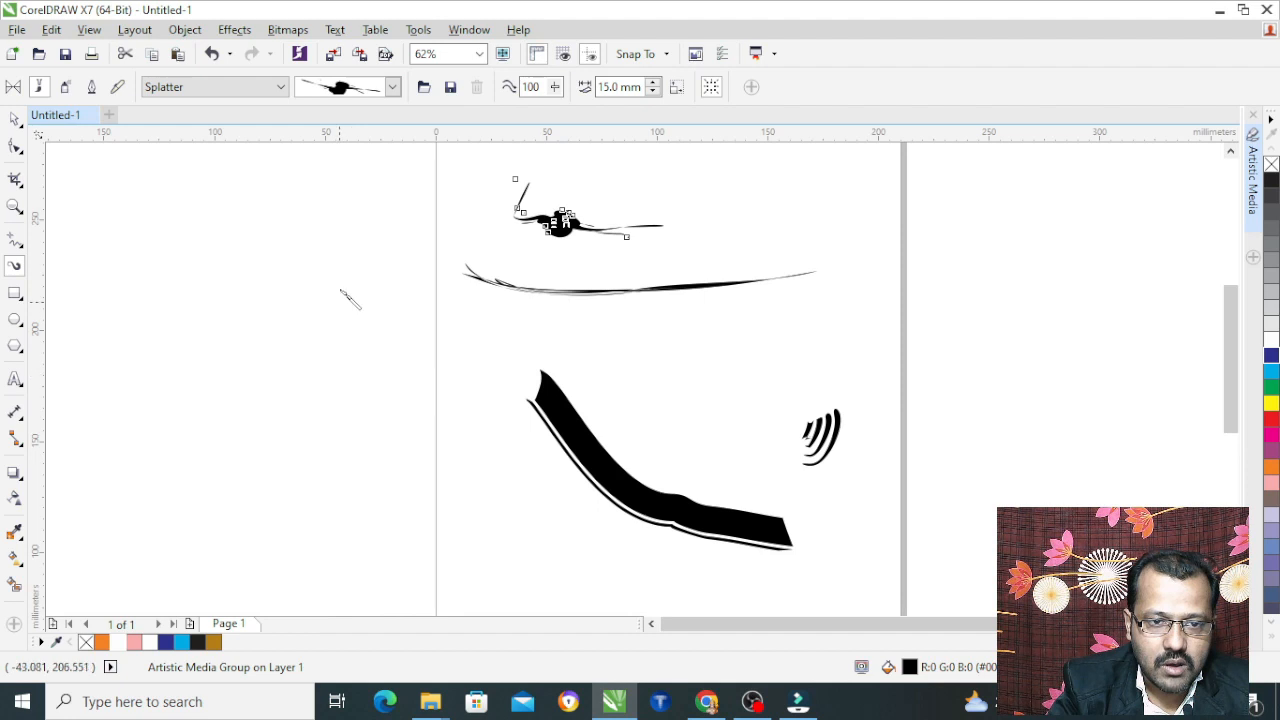
{"action": "left_click", "coordinate": [393, 87]}
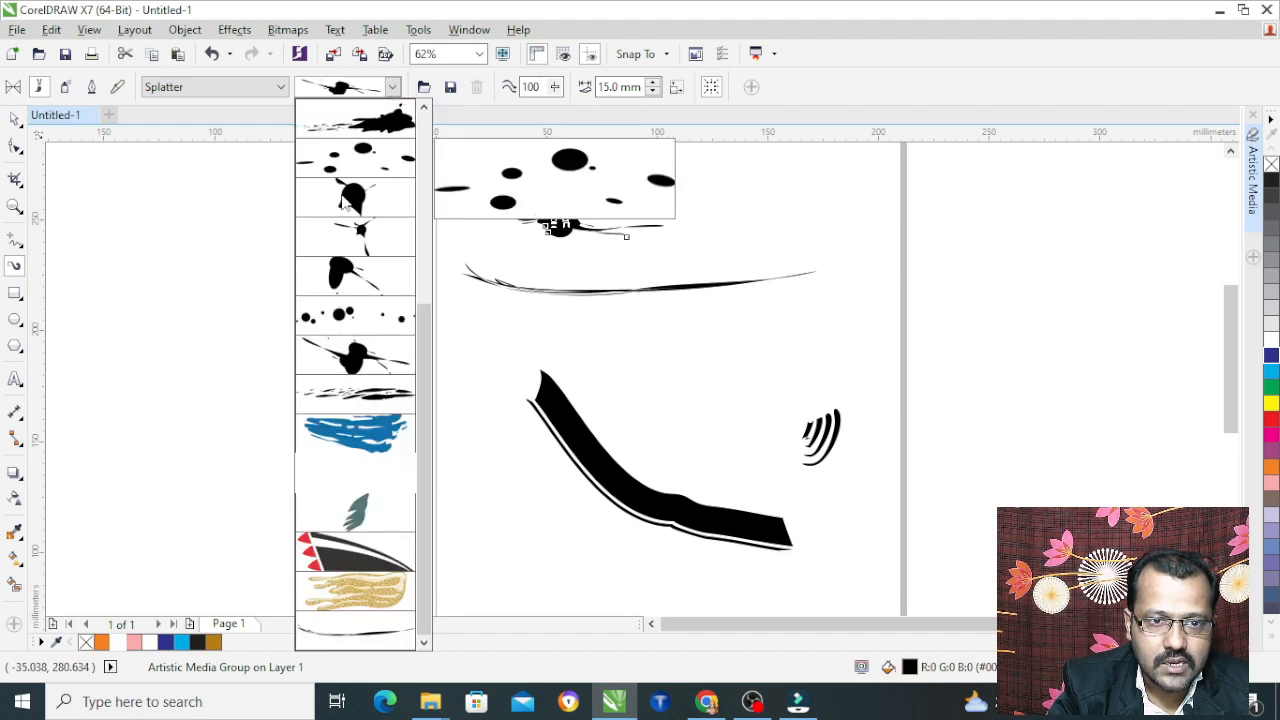
Switch to the Symbol category and try the concentric-rings brush and the leaf brush on the wavy stroke.
{"action": "left_click", "coordinate": [226, 90]}
{"action": "left_click", "coordinate": [195, 214]}
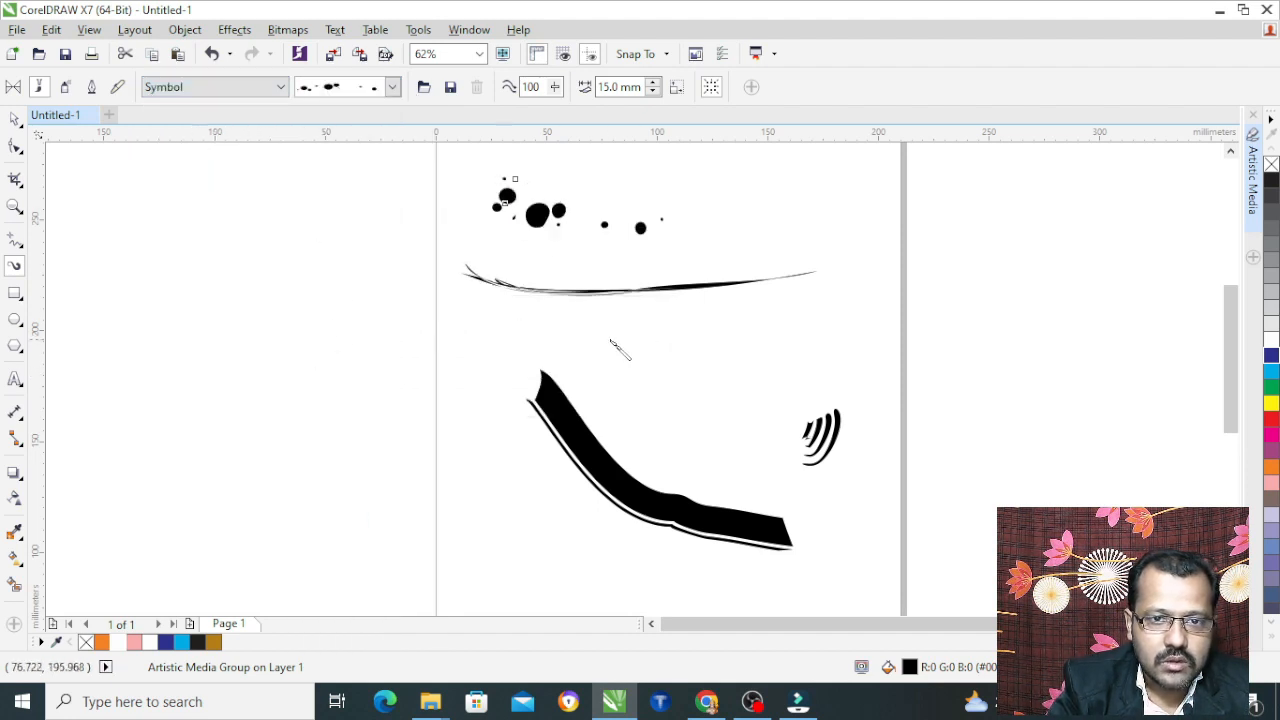
{"action": "left_click", "coordinate": [392, 87]}
{"action": "left_click", "coordinate": [358, 276]}
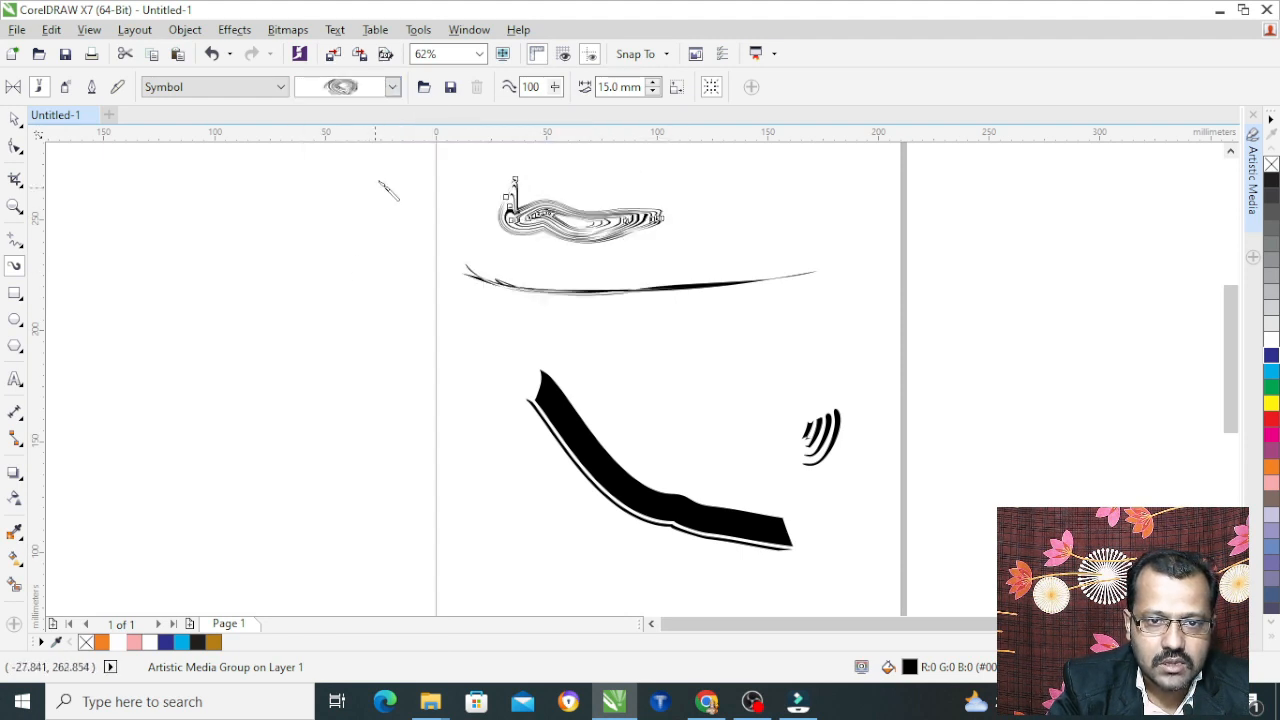
{"action": "left_click", "coordinate": [392, 87]}
{"action": "left_click", "coordinate": [350, 234]}
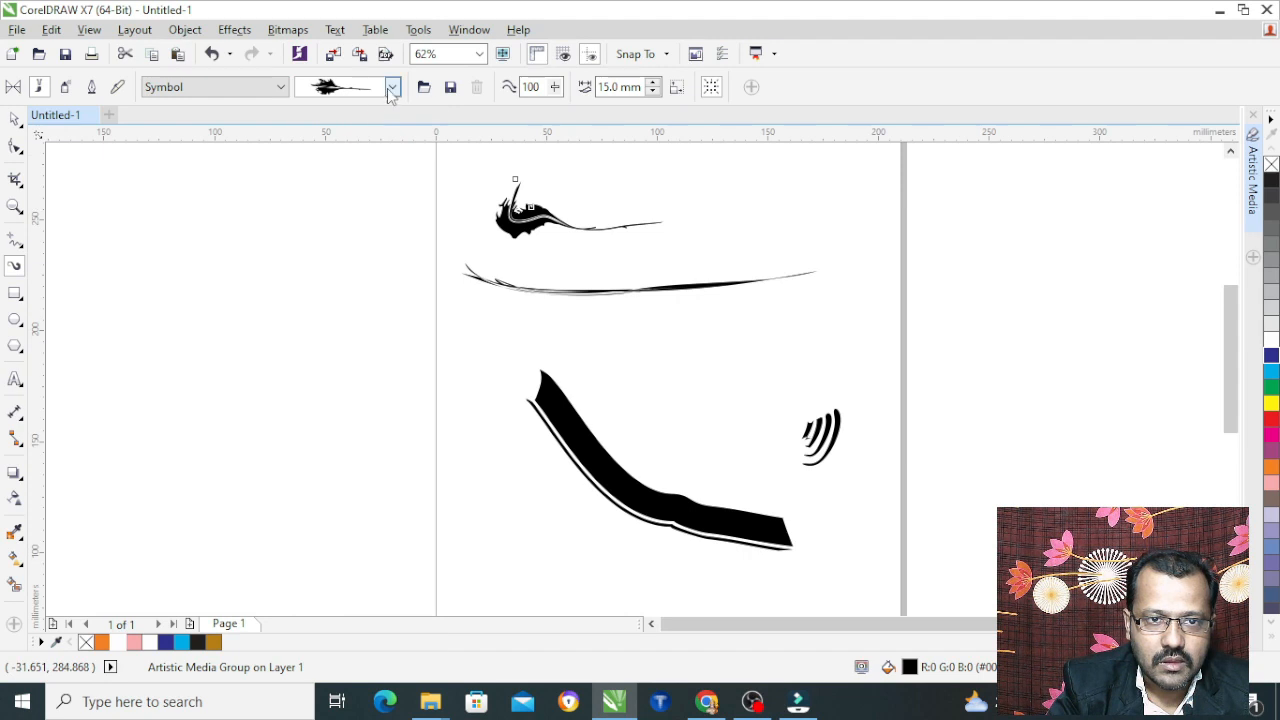
Give the wavy stroke the Symbol feather brush and draw a vertical stroke about 75 mm tall near the page's right edge with the bare-branch brush.
{"action": "left_click", "coordinate": [392, 87]}
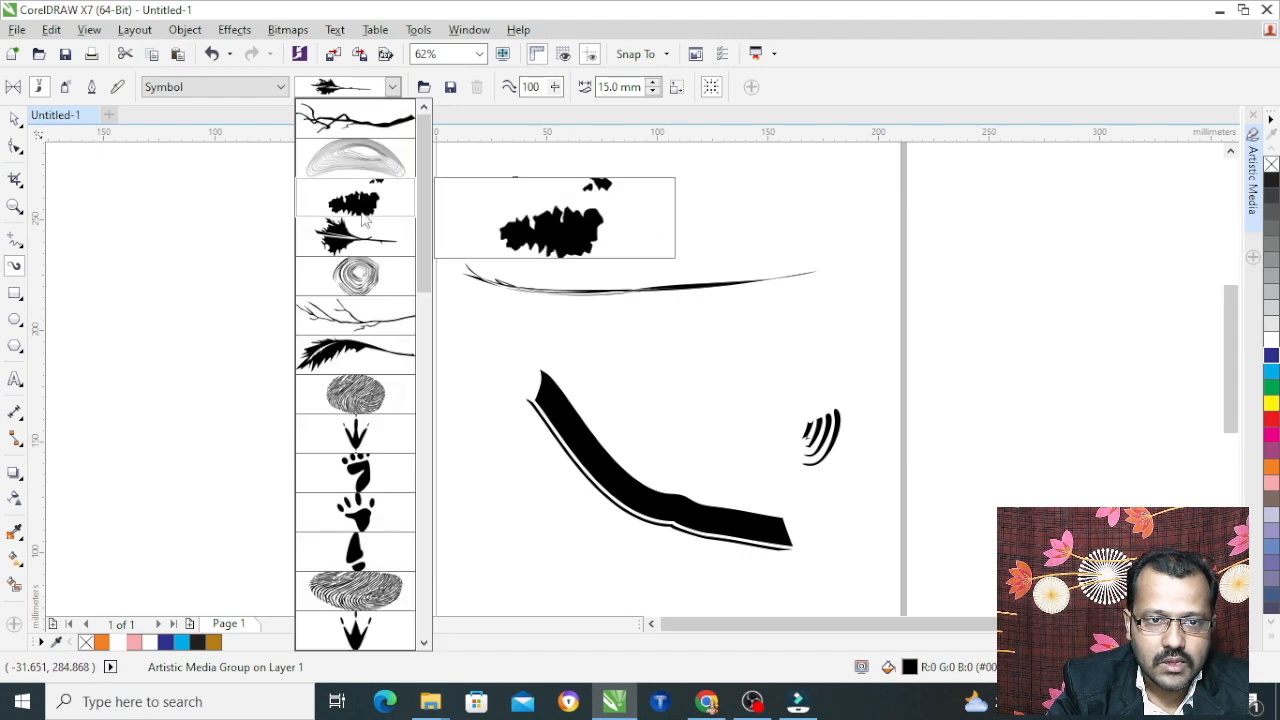
{"action": "left_click", "coordinate": [347, 356]}
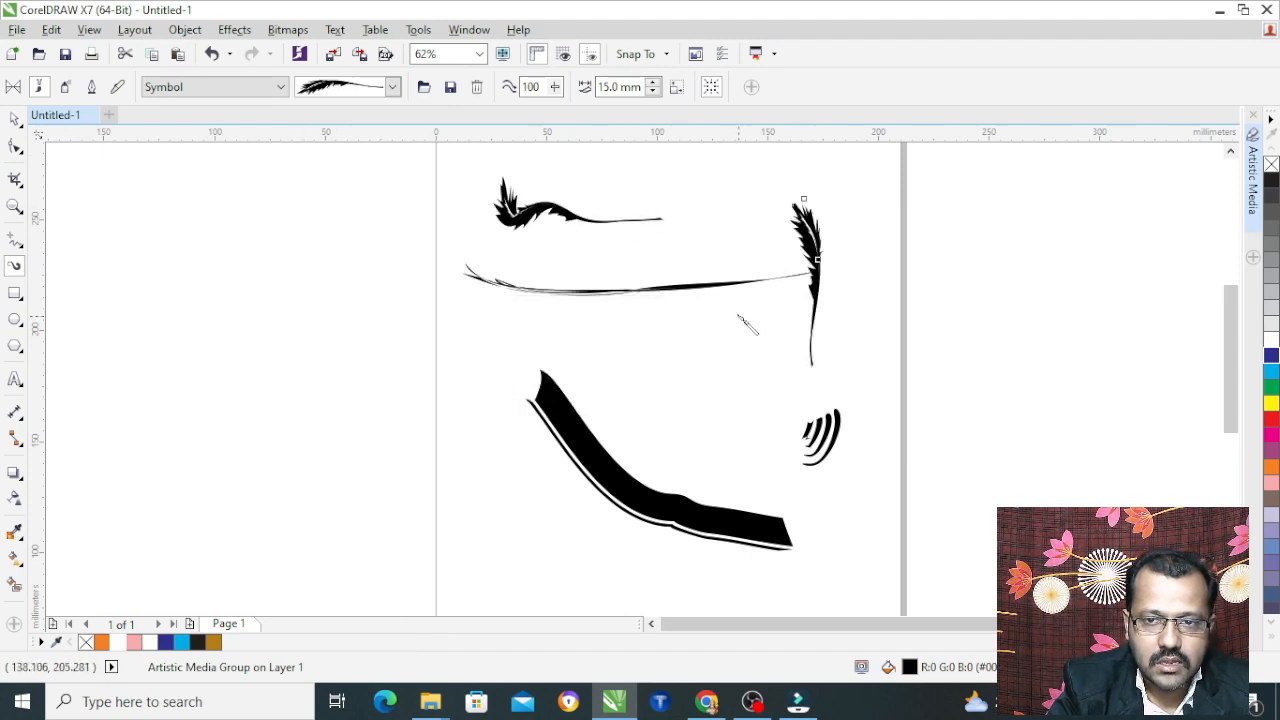
{"action": "left_click", "coordinate": [392, 87]}
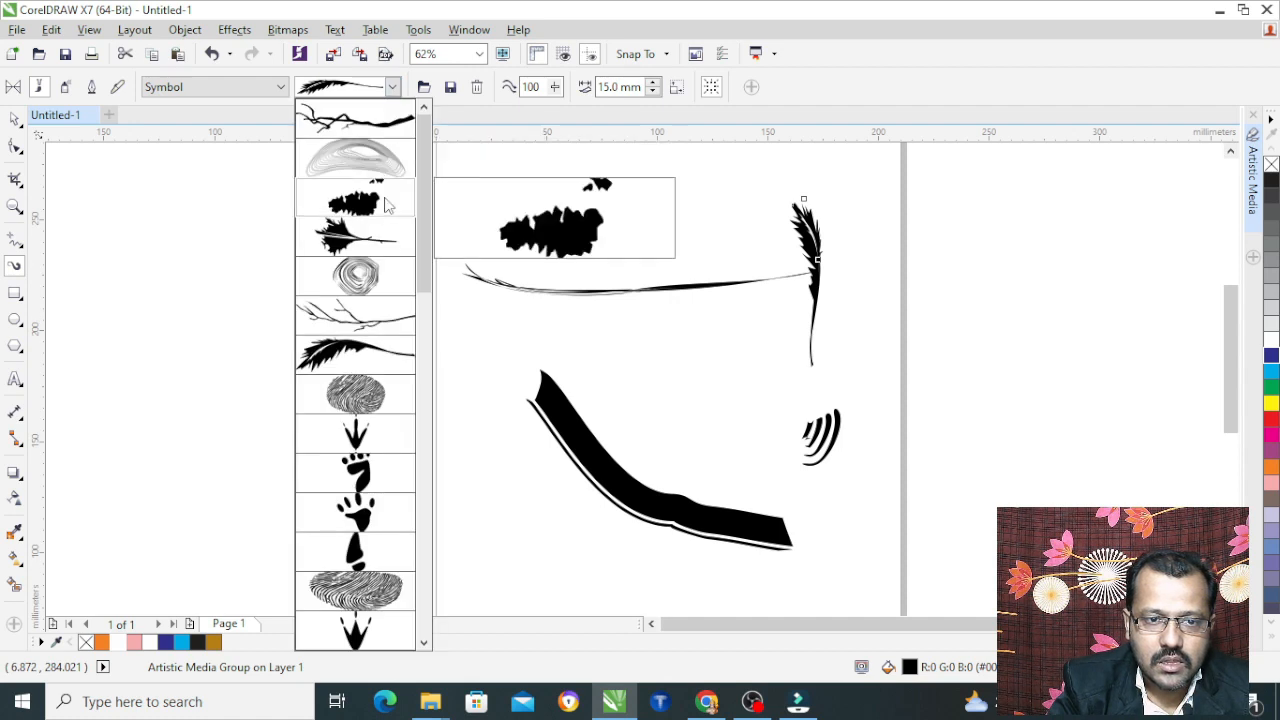
{"action": "left_click", "coordinate": [375, 318]}
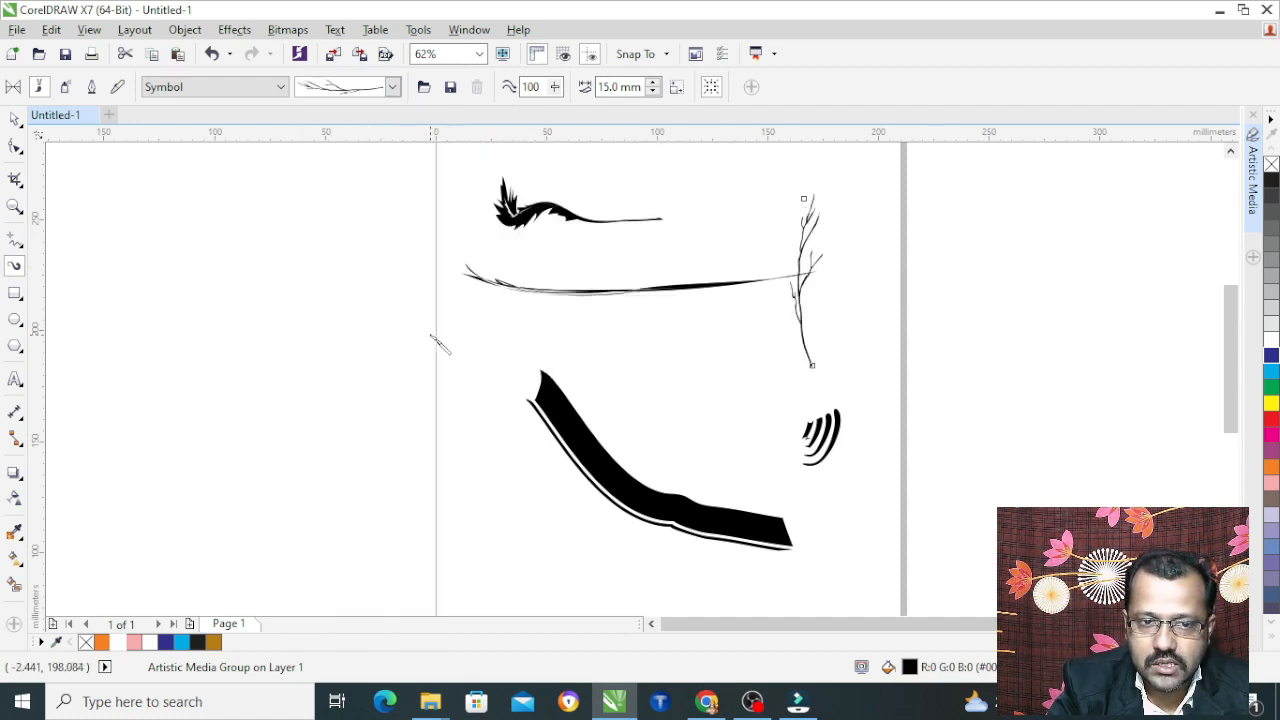
Draw a bare-branch stroke about 93 mm tall beside the page's left edge, plus two slanted strokes with the Symbol jagged-blot brush.
{"action": "left_click_drag", "start_coordinate": [401, 492], "coordinate": [399, 502]}
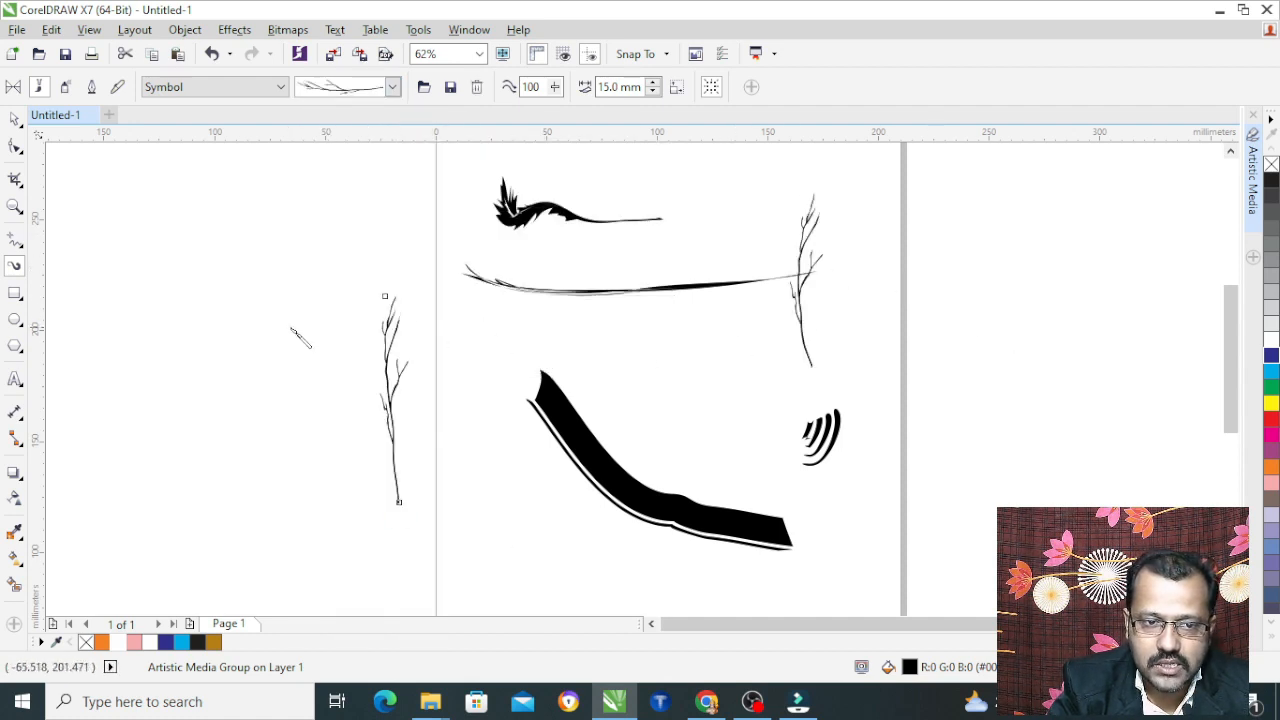
{"action": "left_click_drag", "start_coordinate": [291, 330], "coordinate": [355, 525]}
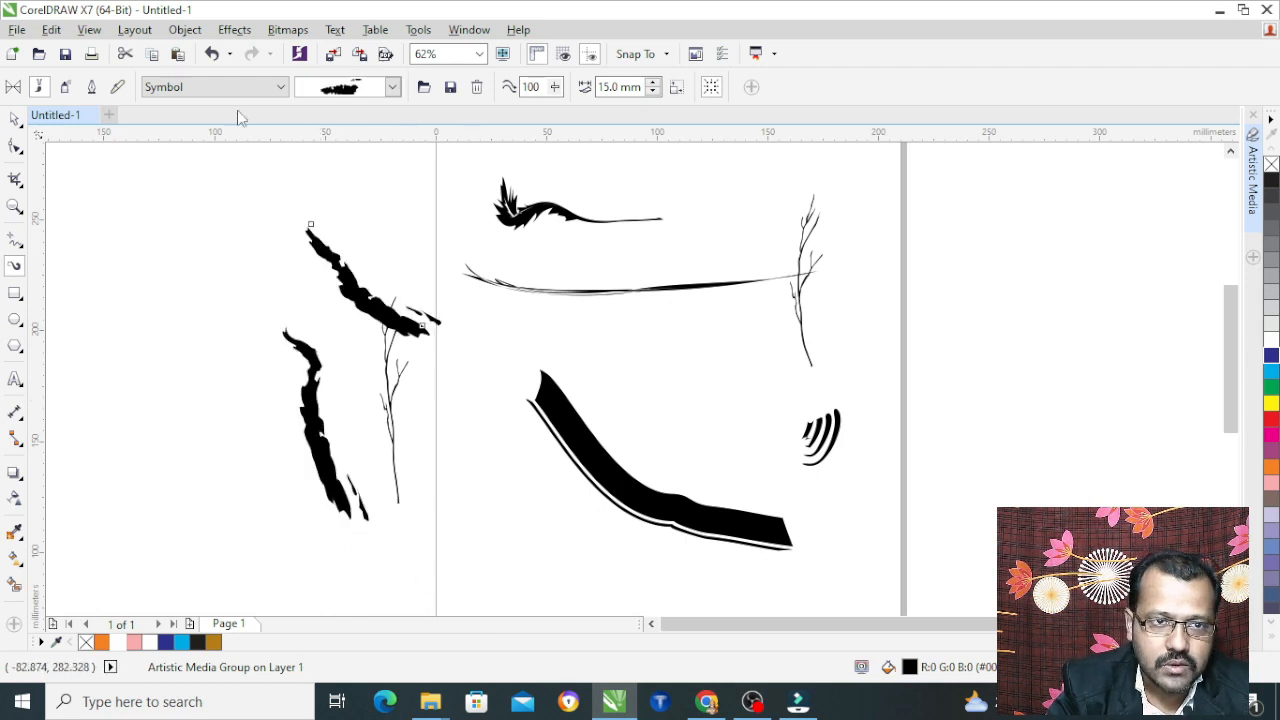
Switch to the Texture category and try the thick rough-line brush on the upper slanted stroke, ending with the ragged split brush.
{"action": "left_click", "coordinate": [235, 87]}
{"action": "left_click", "coordinate": [240, 231]}
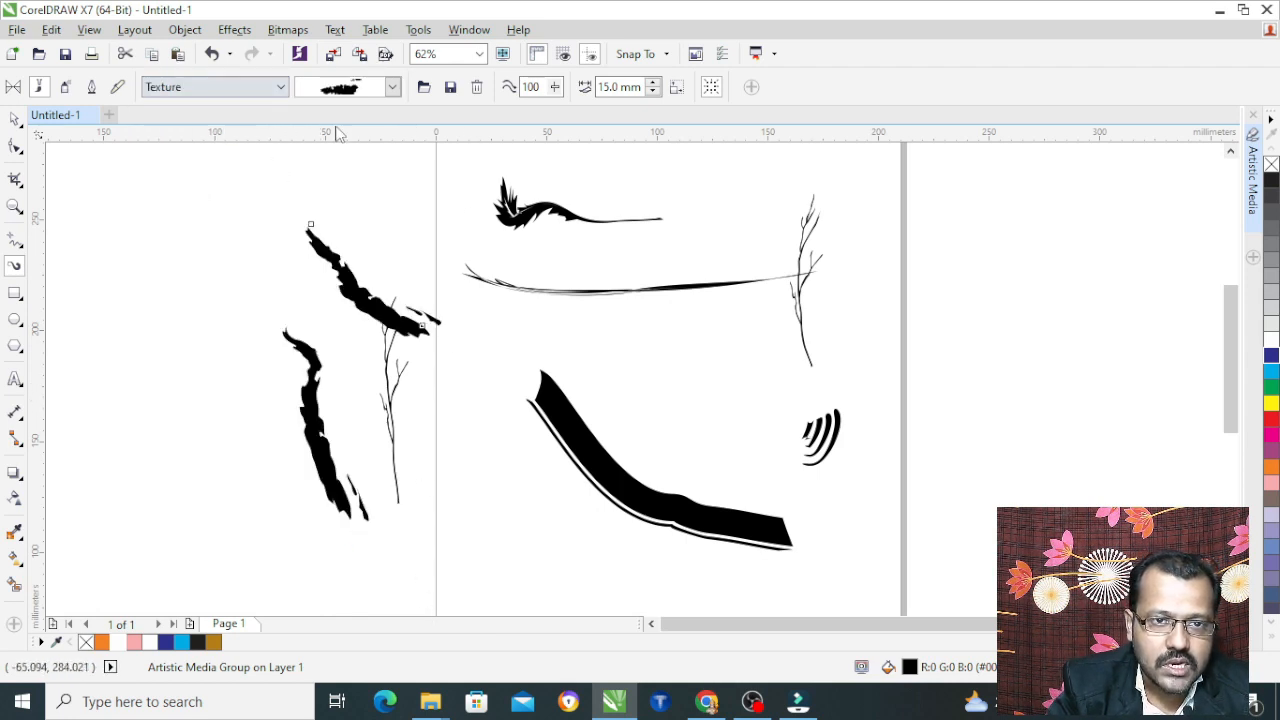
{"action": "left_click", "coordinate": [393, 87]}
{"action": "left_click", "coordinate": [380, 278]}
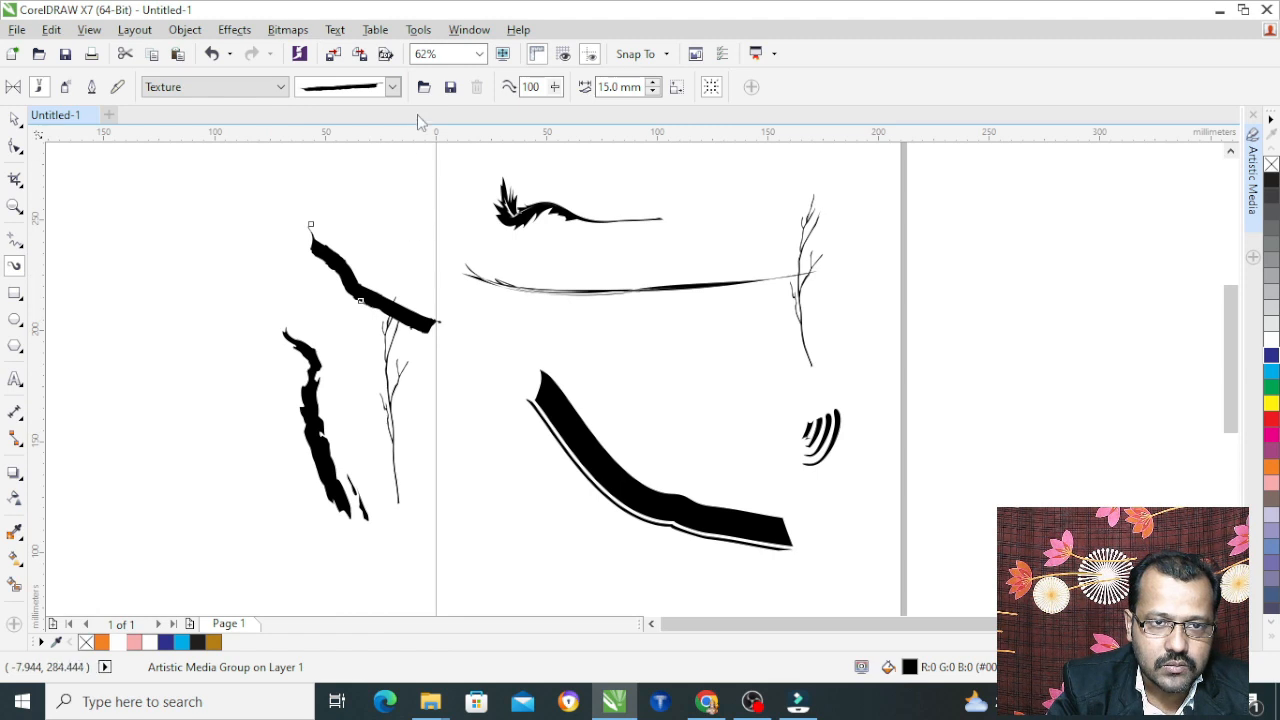
{"action": "left_click", "coordinate": [398, 88]}
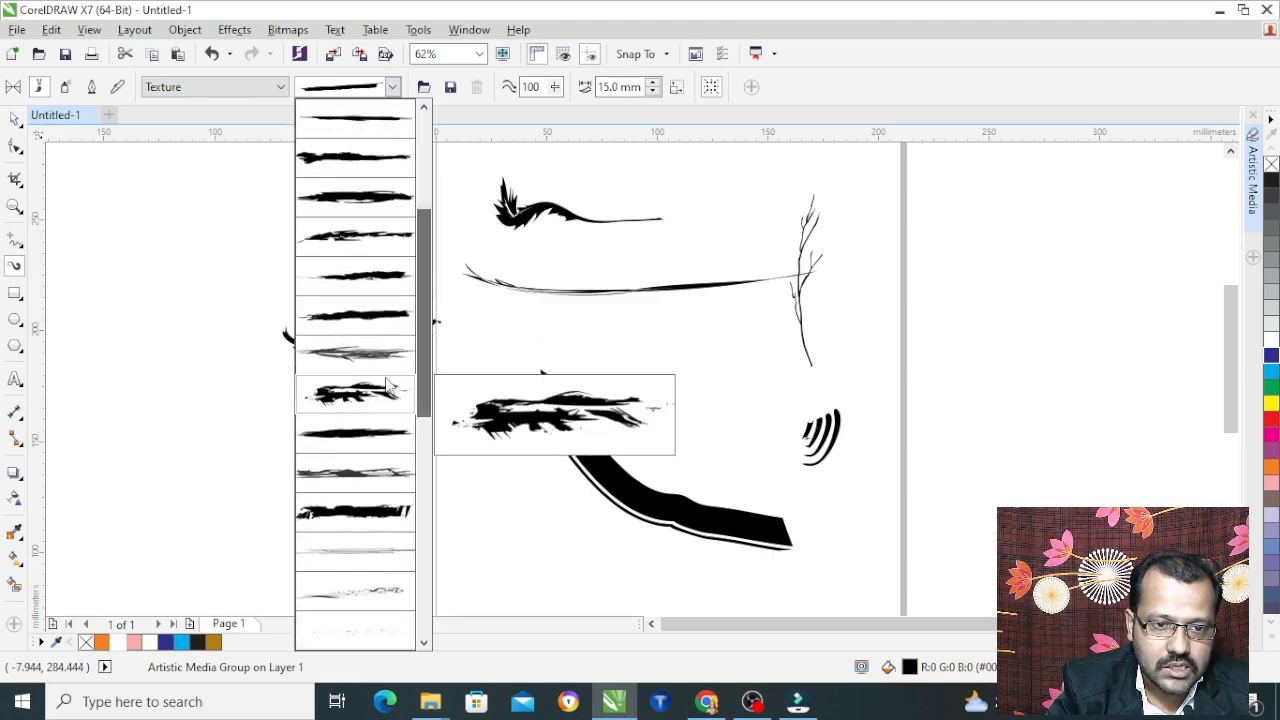
{"action": "left_click", "coordinate": [345, 400]}
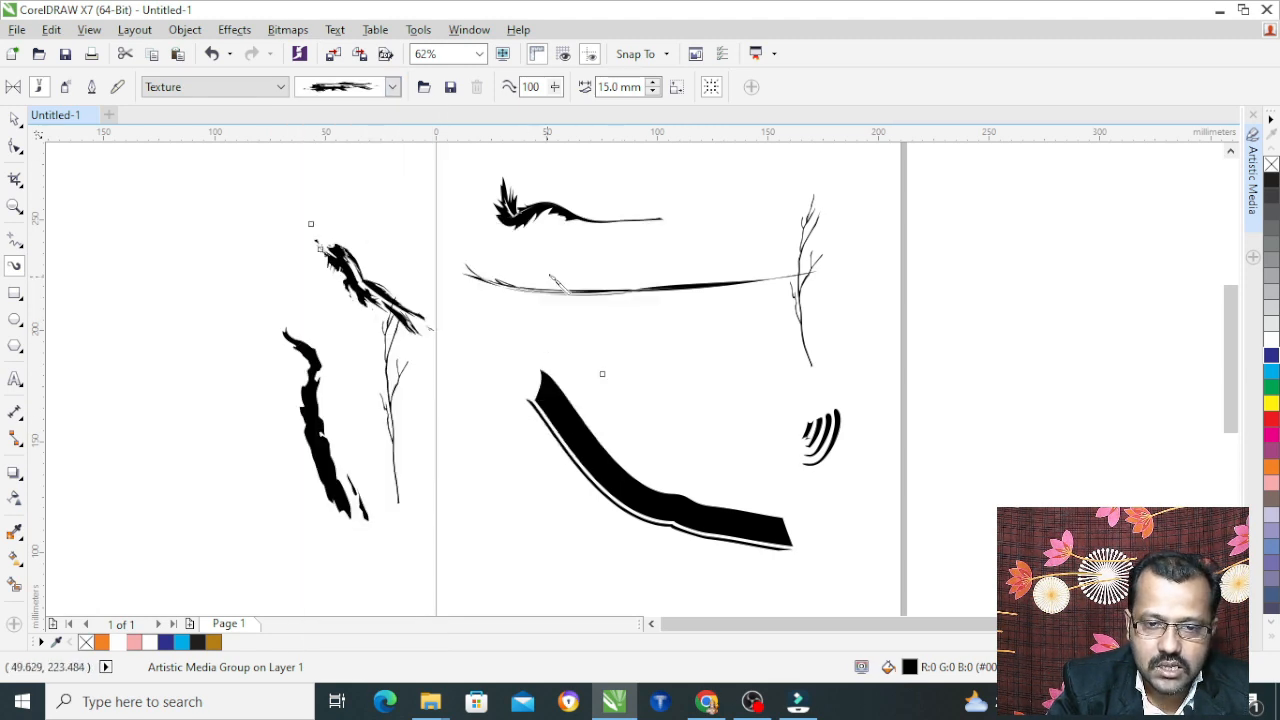
Draw a steep stroke about 80 mm long on the lower part of the page and give it the Texture thin speckled-line brush.
{"action": "scroll", "coordinate": [549, 276], "scroll_direction": "down", "scroll_amount": 2}
{"action": "scroll", "coordinate": [549, 383], "scroll_direction": "up", "scroll_amount": 2}
{"action": "left_click_drag", "start_coordinate": [516, 247], "coordinate": [562, 420]}
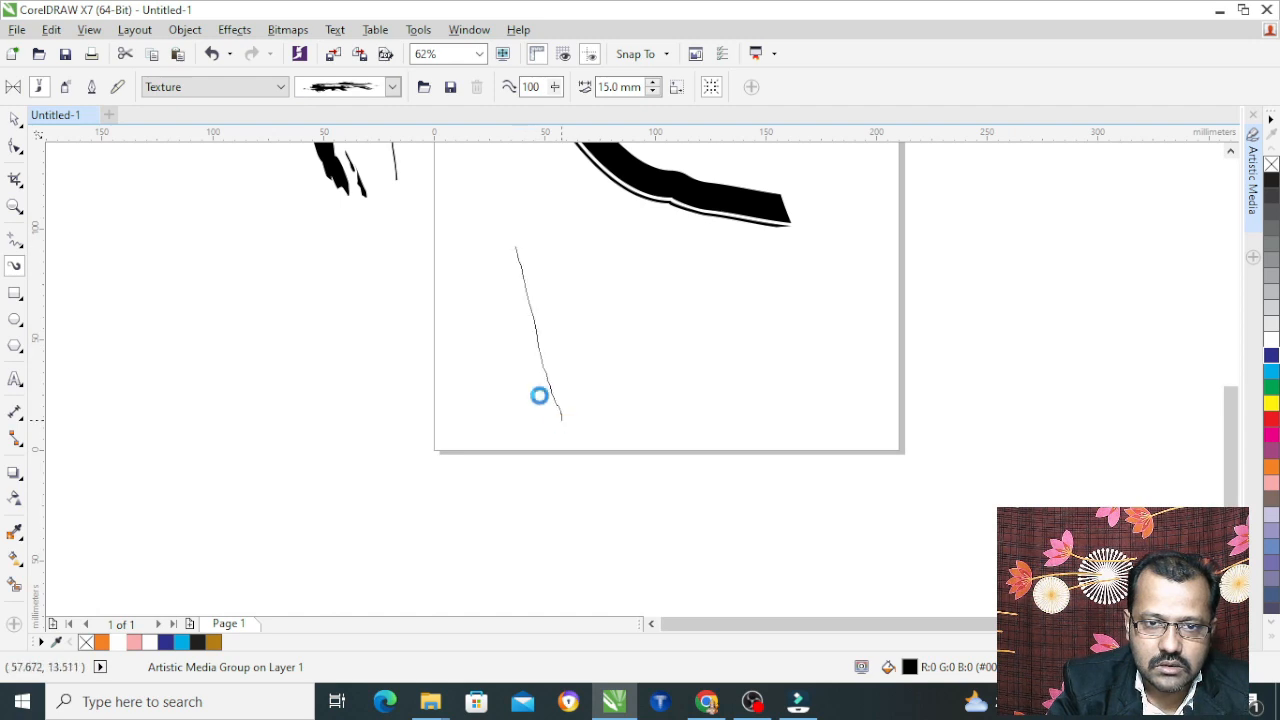
{"action": "left_click", "coordinate": [394, 88]}
{"action": "left_click_drag", "start_coordinate": [427, 212], "coordinate": [426, 349]}
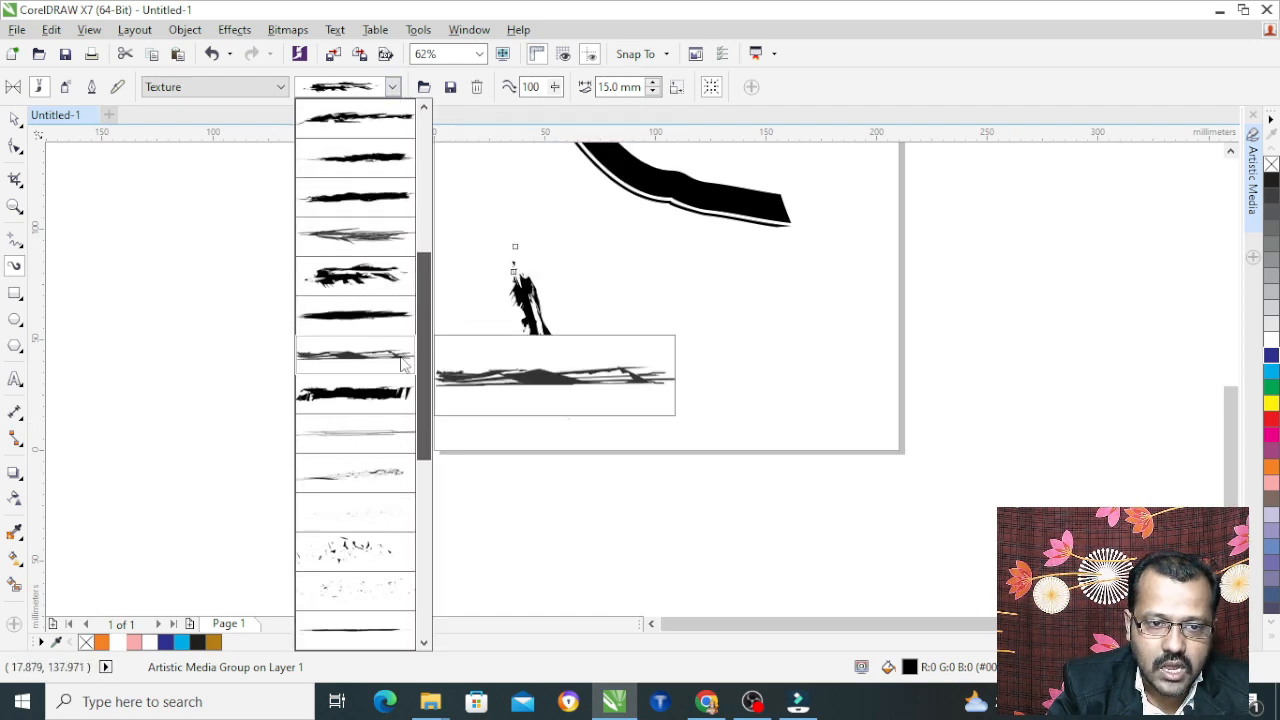
{"action": "left_click", "coordinate": [350, 485]}
Try the Texture splintered-chunks brush on the steep stroke, apply the faint-specks brush, and draw a second stroke about 90 mm wide beside it.
{"action": "left_click", "coordinate": [394, 88]}
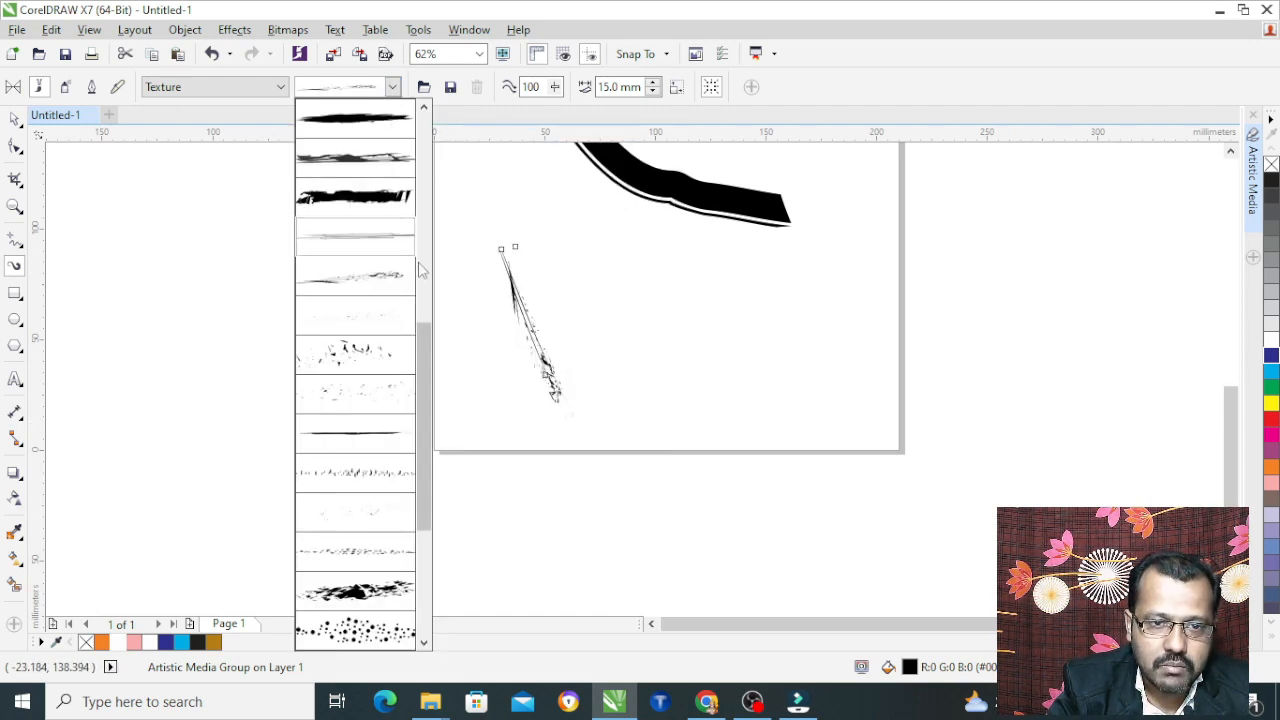
{"action": "scroll", "coordinate": [419, 385], "scroll_direction": "down", "scroll_amount": 1}
{"action": "left_click", "coordinate": [350, 555]}
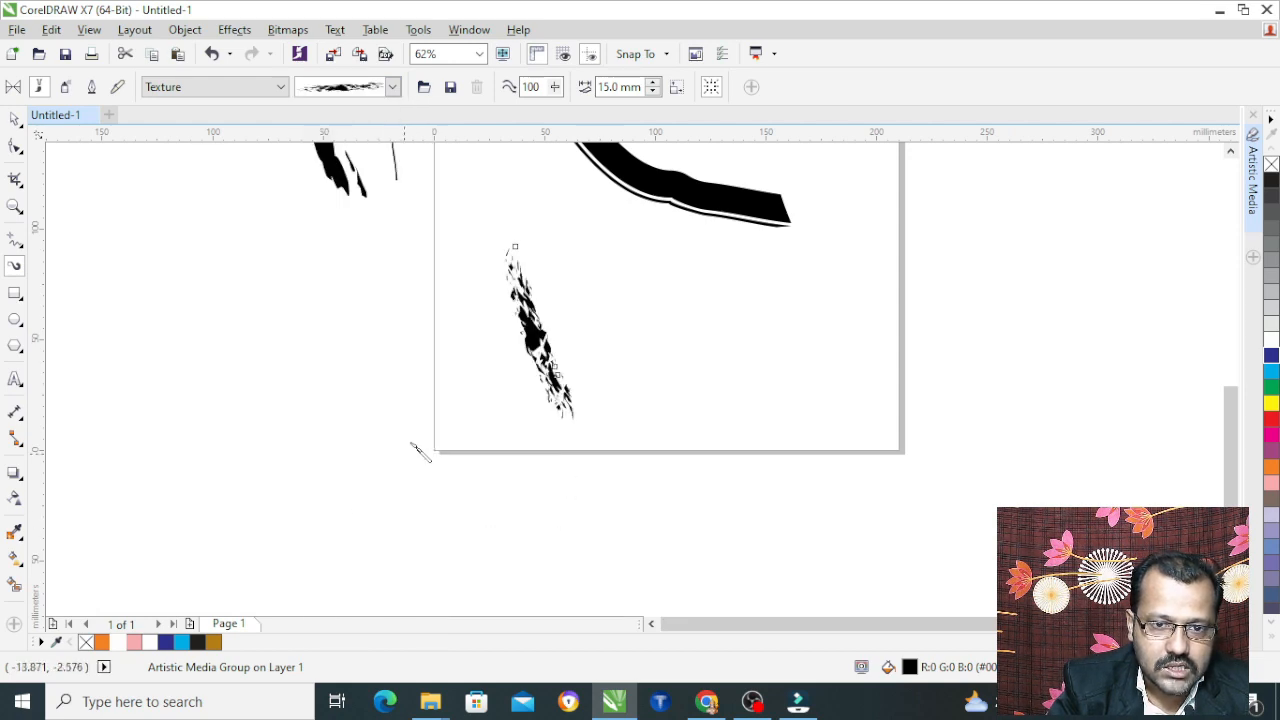
{"action": "left_click", "coordinate": [393, 88]}
{"action": "scroll", "coordinate": [428, 400], "scroll_direction": "down", "scroll_amount": 1}
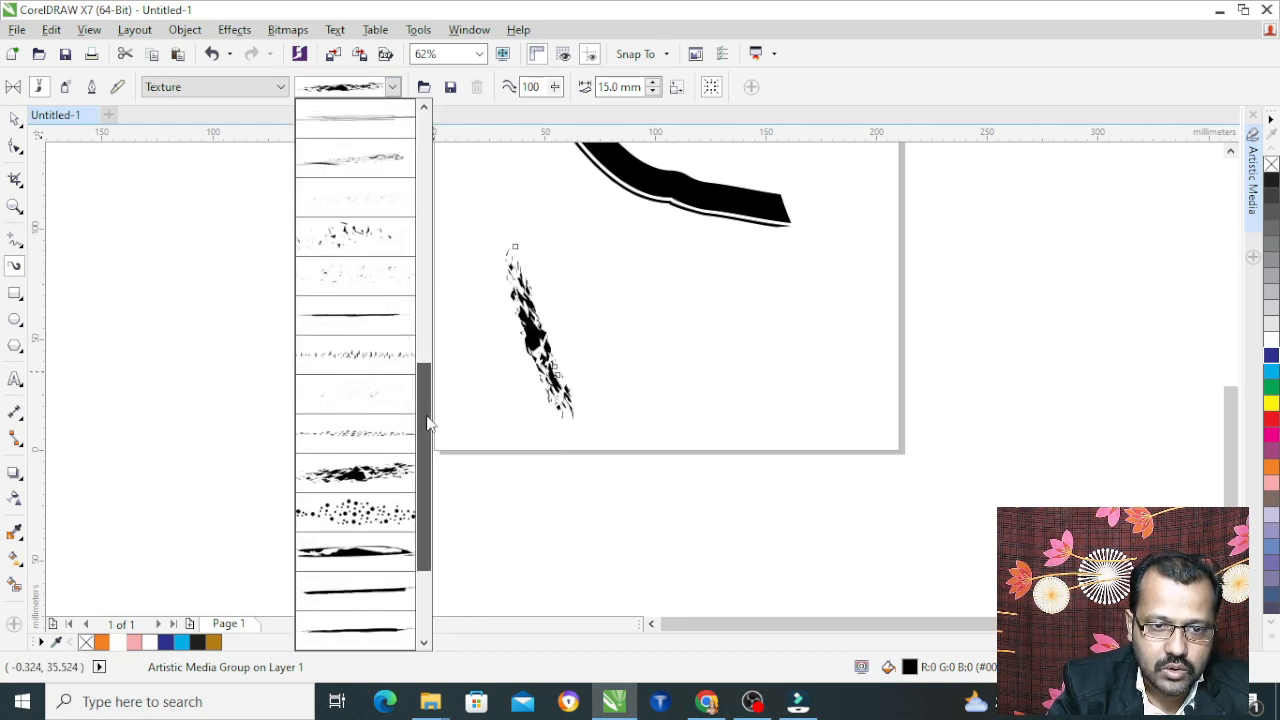
{"action": "left_click", "coordinate": [364, 296]}
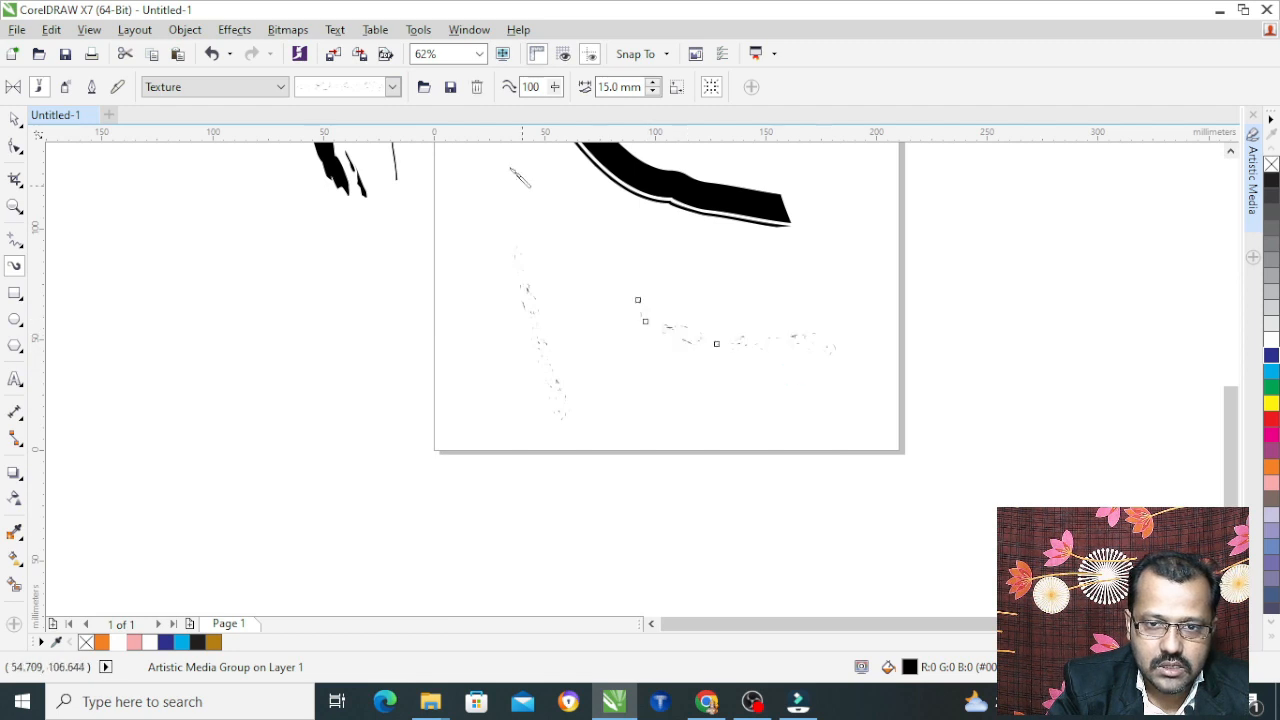
Try the Texture rough-line brush on the second lower stroke, ending with the scattered round-dots brush.
{"action": "left_click", "coordinate": [394, 88]}
{"action": "scroll", "coordinate": [428, 500], "scroll_direction": "down", "scroll_amount": 3}
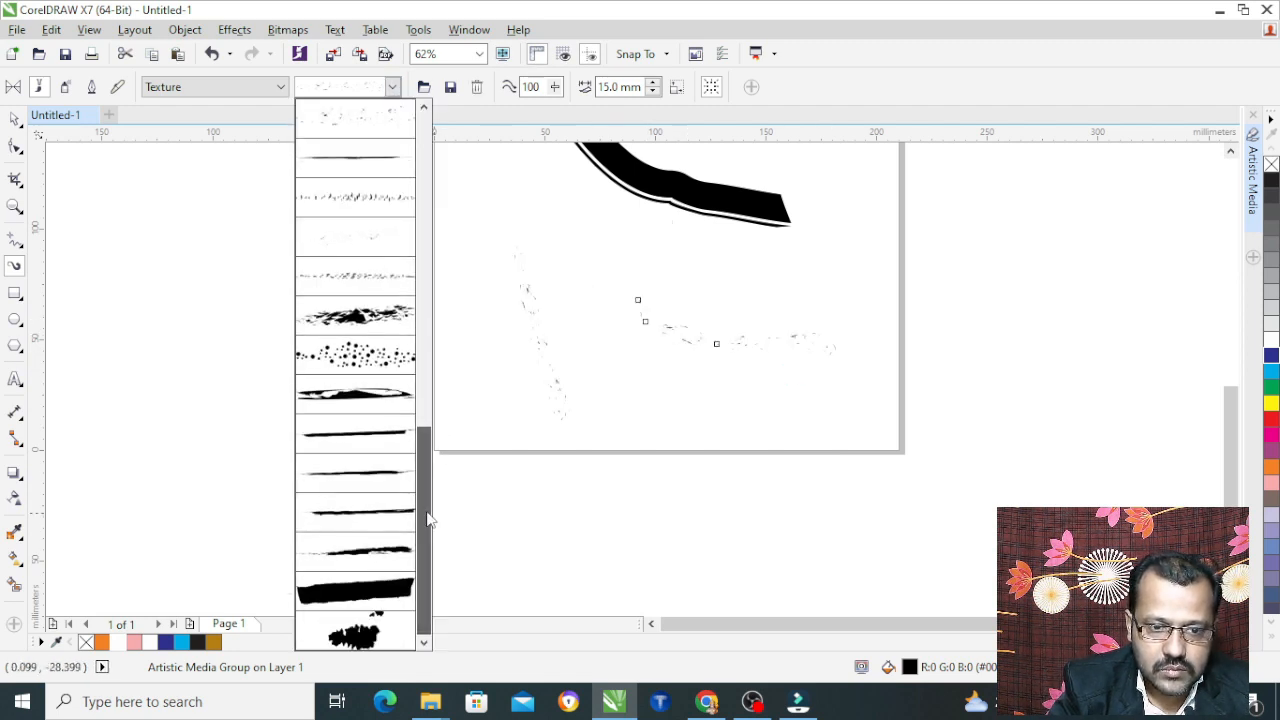
{"action": "left_click", "coordinate": [383, 528]}
{"action": "left_click", "coordinate": [392, 87]}
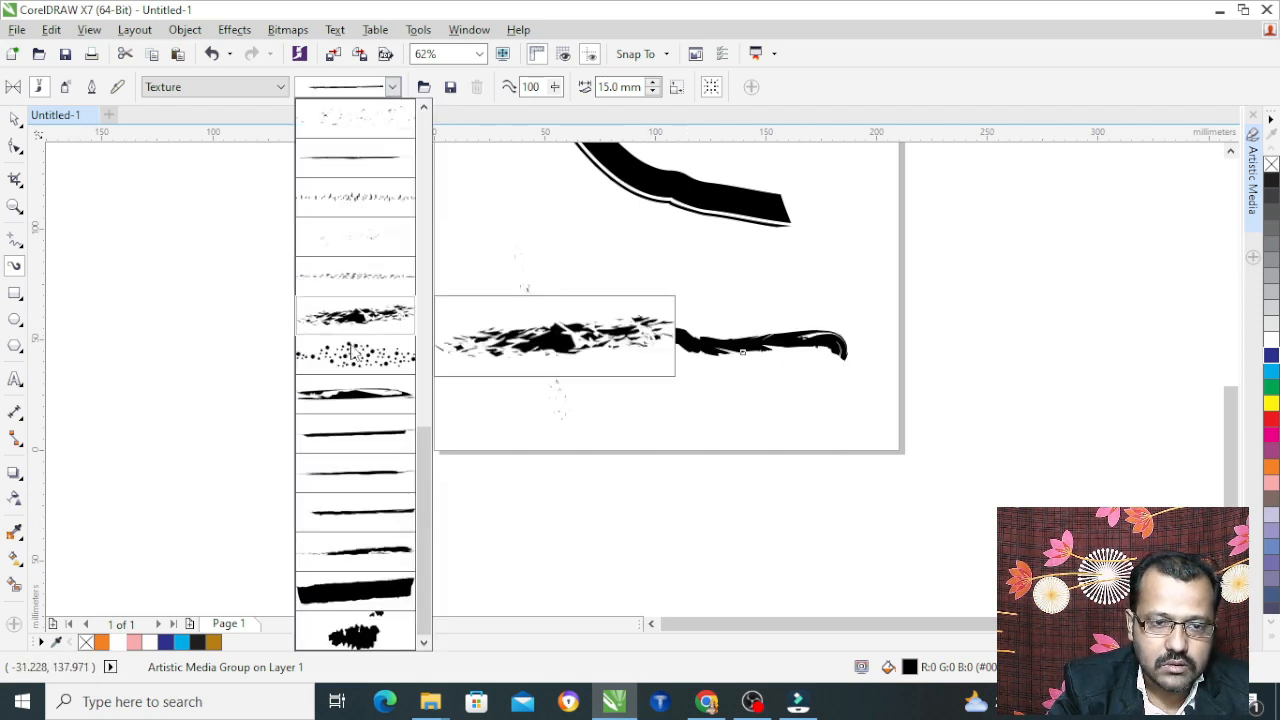
{"action": "left_click", "coordinate": [349, 346]}
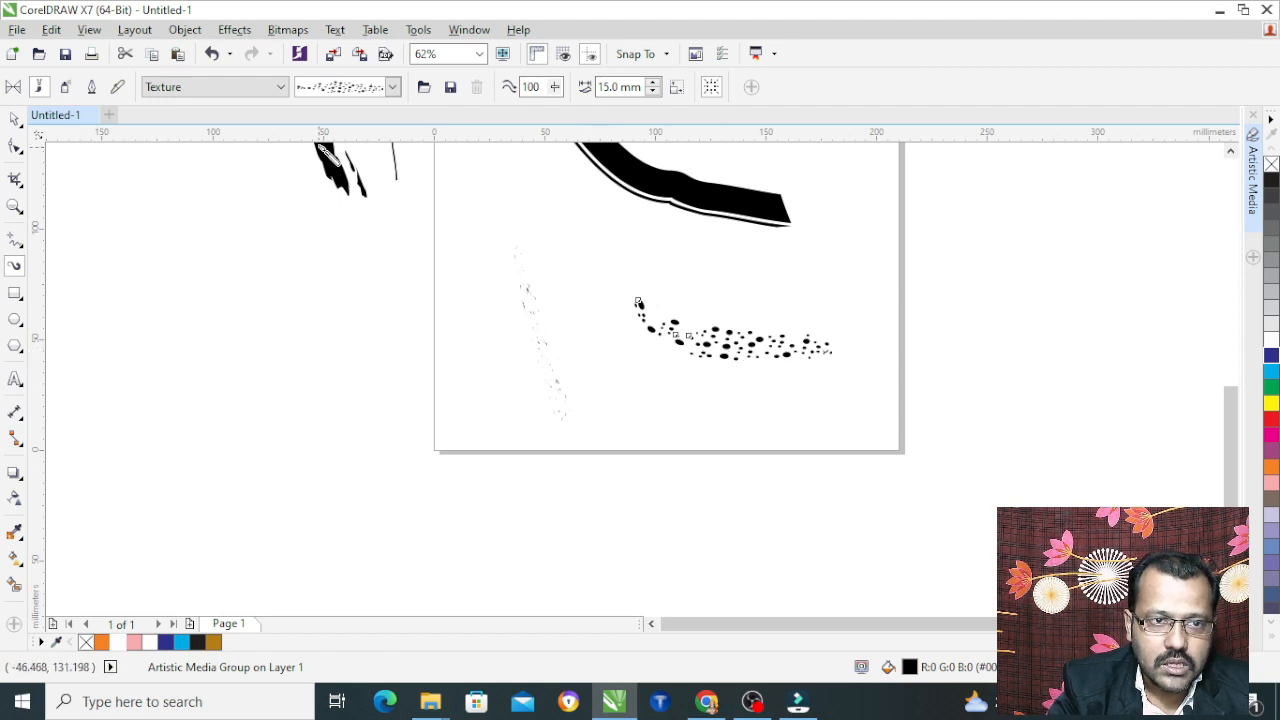
Select all strokes on and around the page, delete them, and reactivate the Artistic Media tool.
{"action": "left_click", "coordinate": [15, 119]}
{"action": "scroll", "coordinate": [362, 314], "scroll_direction": "down", "scroll_amount": 5}
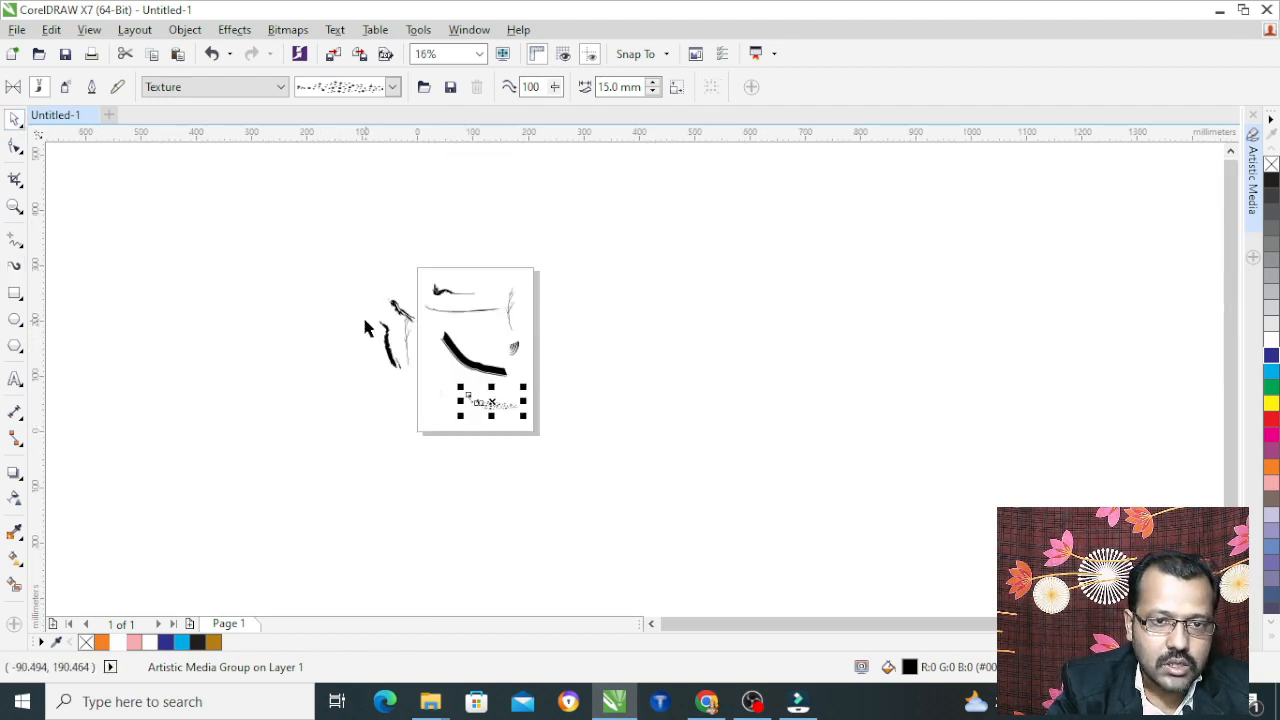
{"action": "left_click_drag", "start_coordinate": [294, 209], "coordinate": [746, 563]}
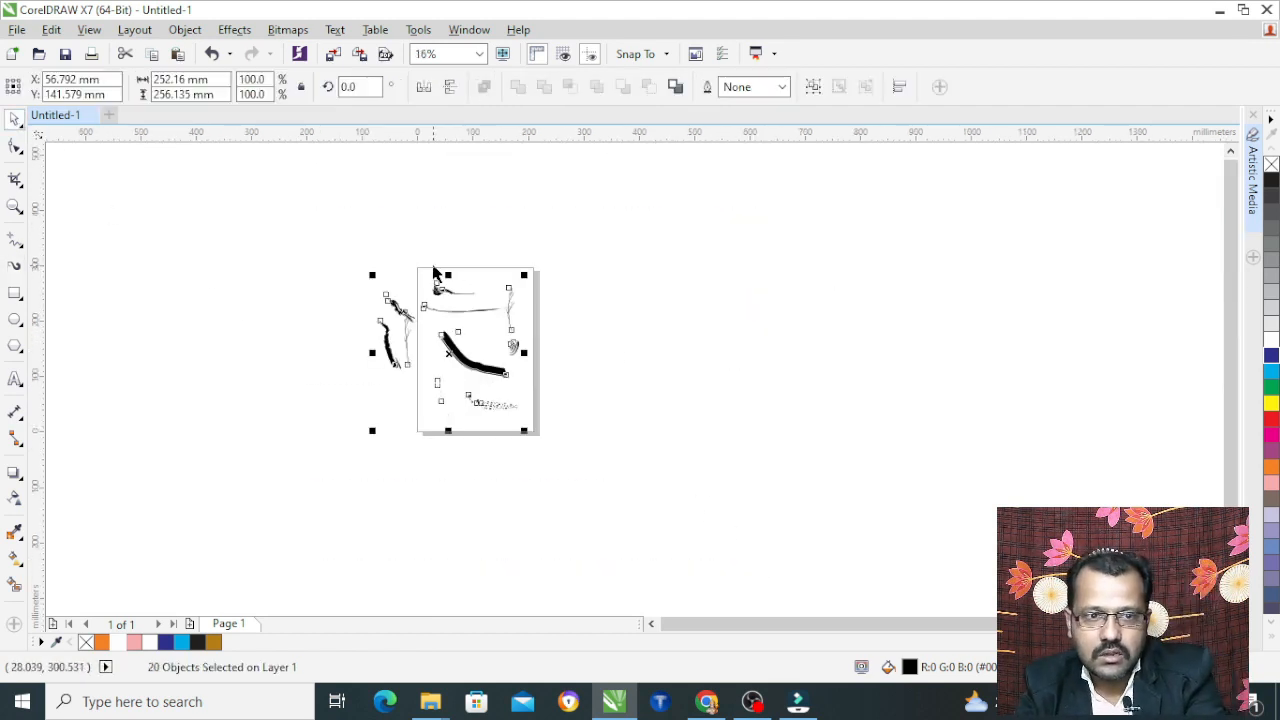
{"action": "key", "text": "Delete"}
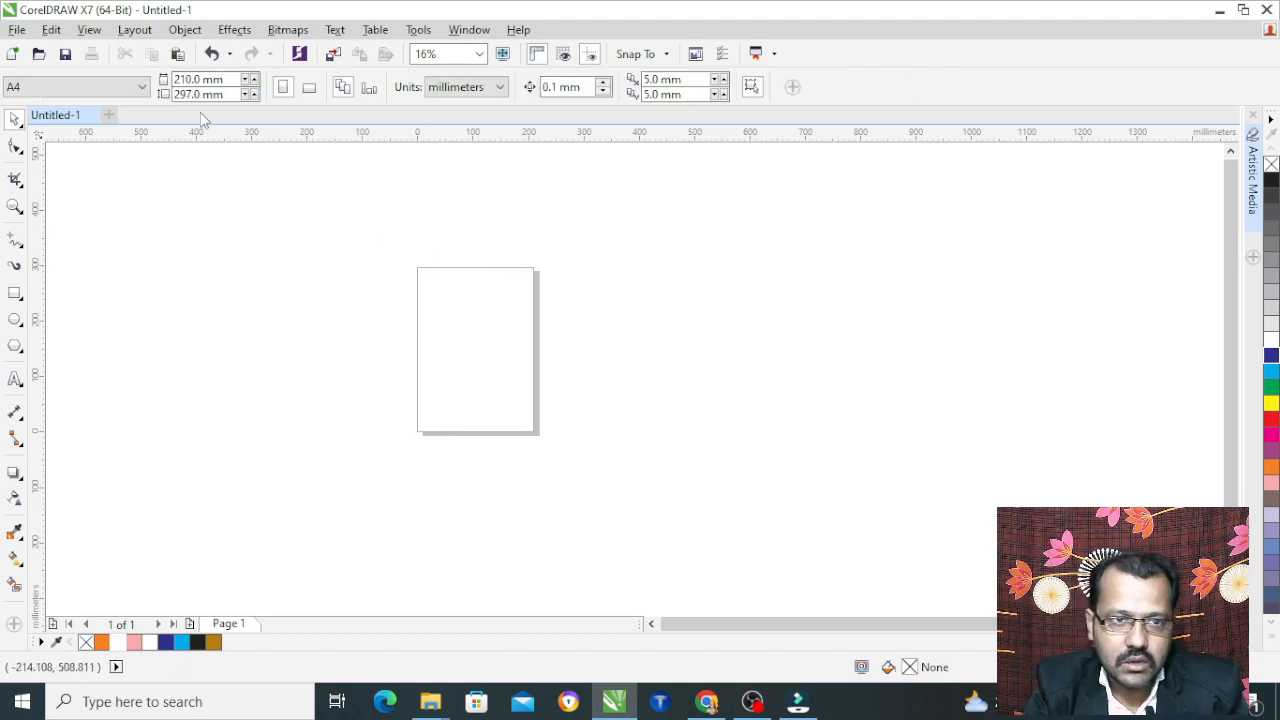
{"action": "left_click", "coordinate": [17, 265]}
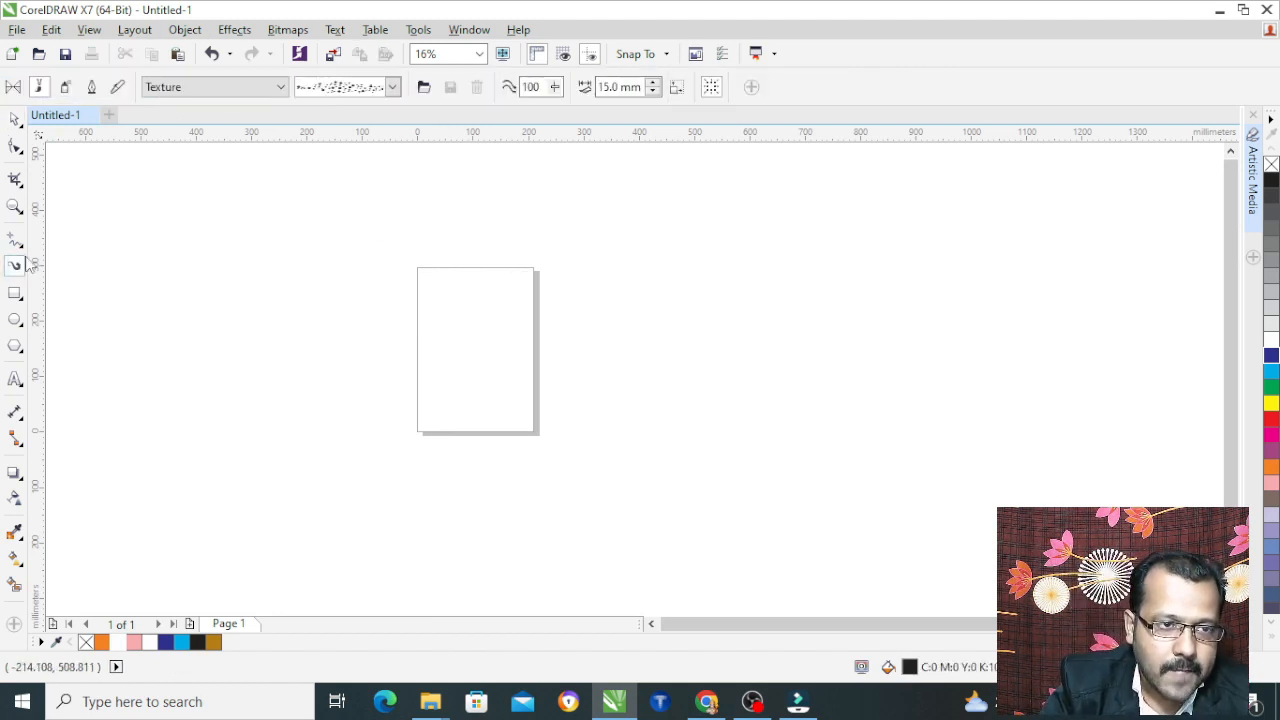
Switch the Artistic Media tool to Sprayer mode and choose the Brush Strokes category.
{"action": "left_click", "coordinate": [228, 87]}
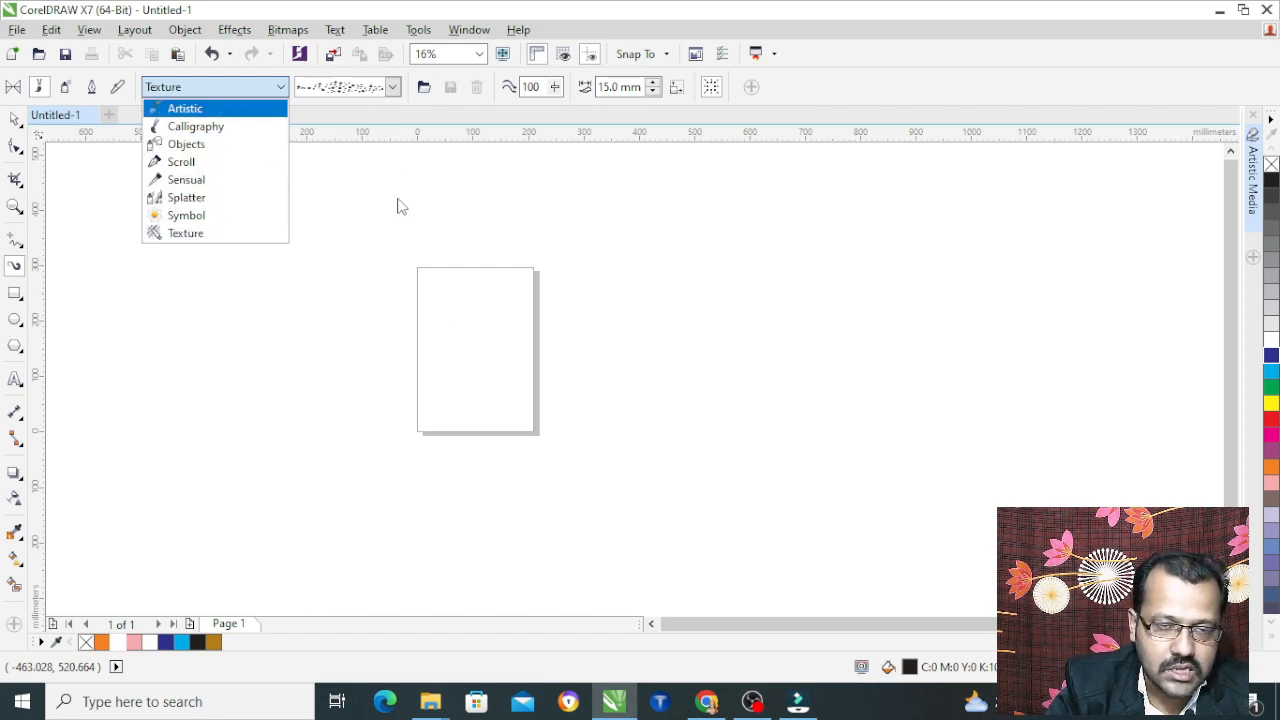
{"action": "left_click", "coordinate": [70, 91]}
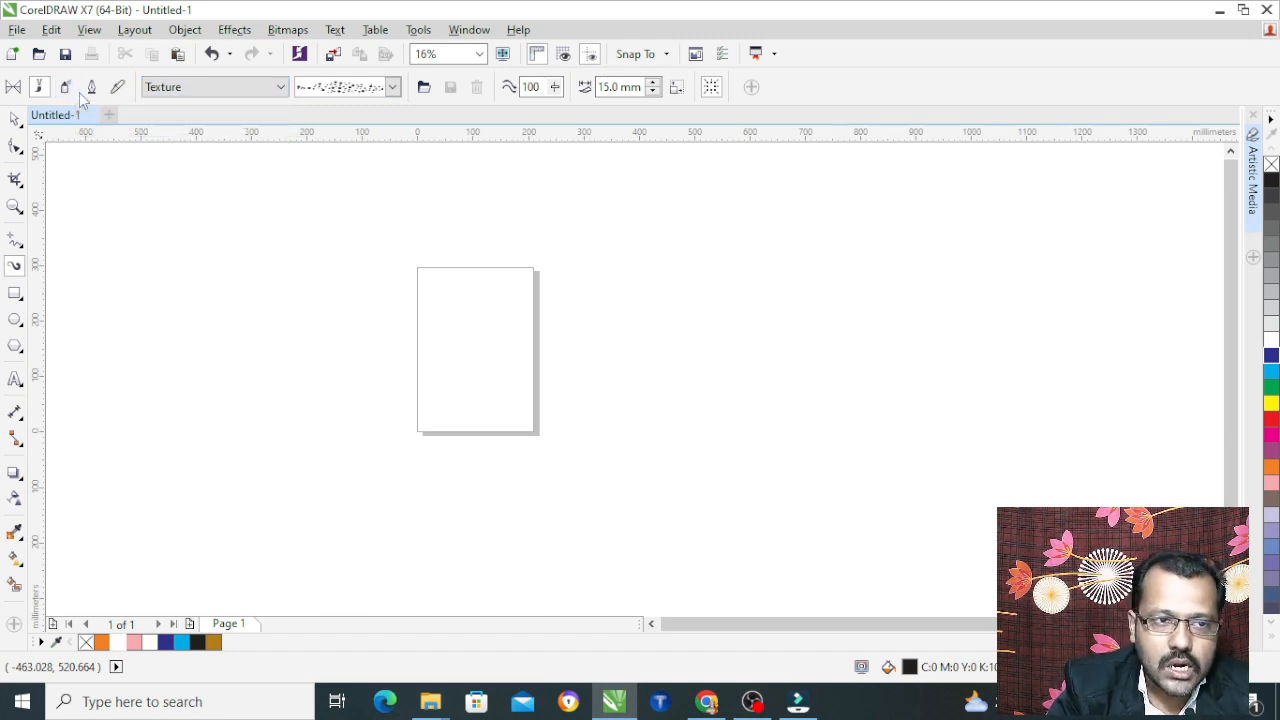
{"action": "left_click", "coordinate": [71, 92]}
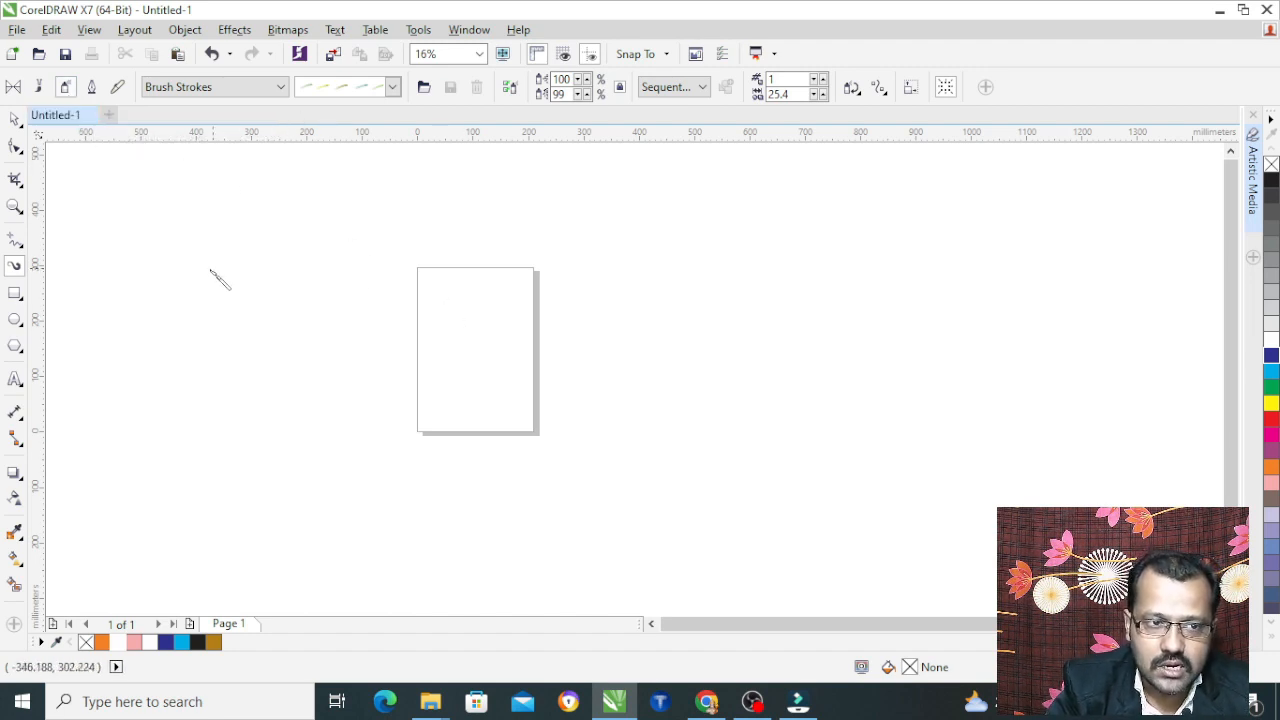
{"action": "left_click", "coordinate": [212, 86]}
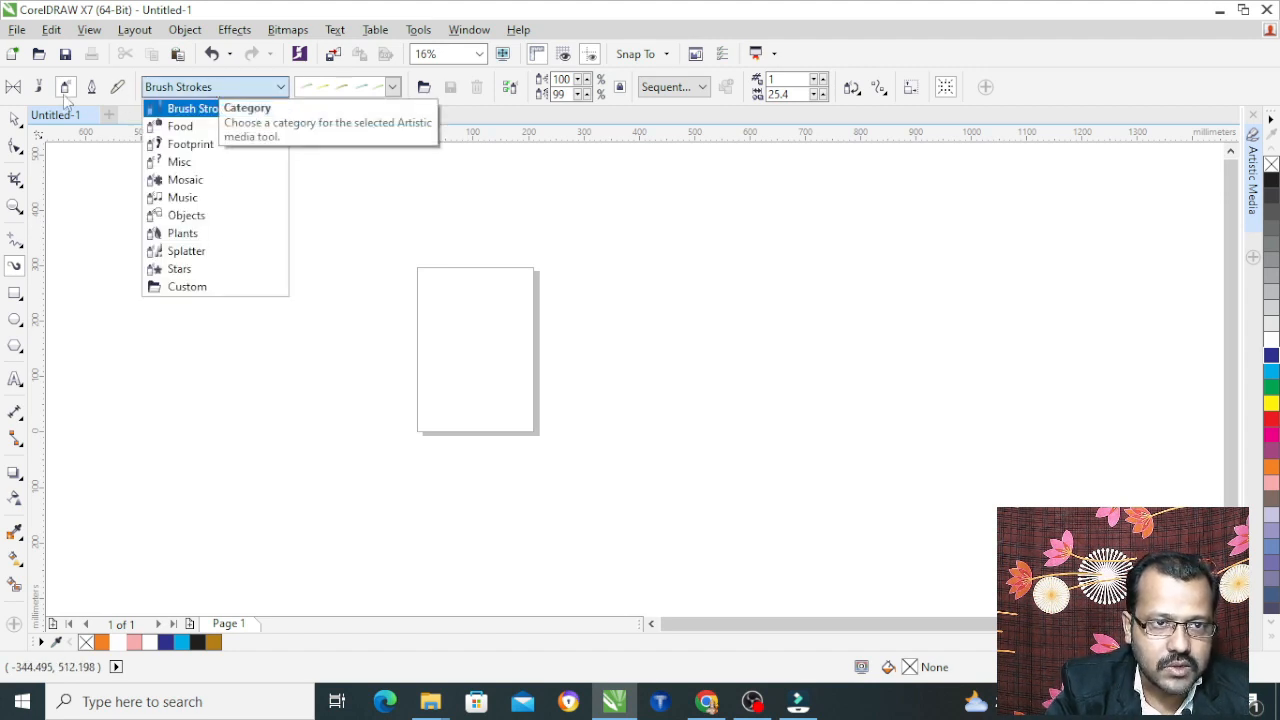
{"action": "left_click", "coordinate": [183, 91]}
{"action": "left_click", "coordinate": [187, 92]}
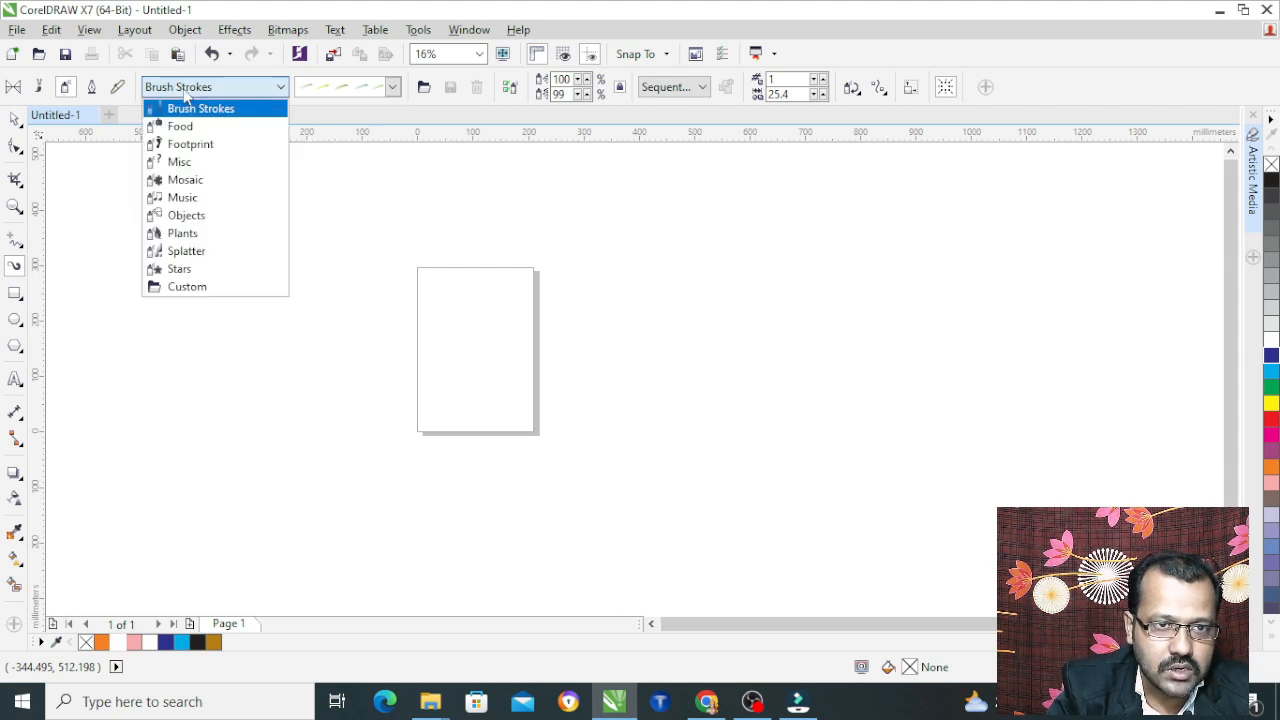
{"action": "left_click", "coordinate": [200, 108]}
Pick the mauve-and-brown Brush Strokes spray pattern and draw a diagonal stroke about 185 mm wide down the page.
{"action": "left_click", "coordinate": [392, 87]}
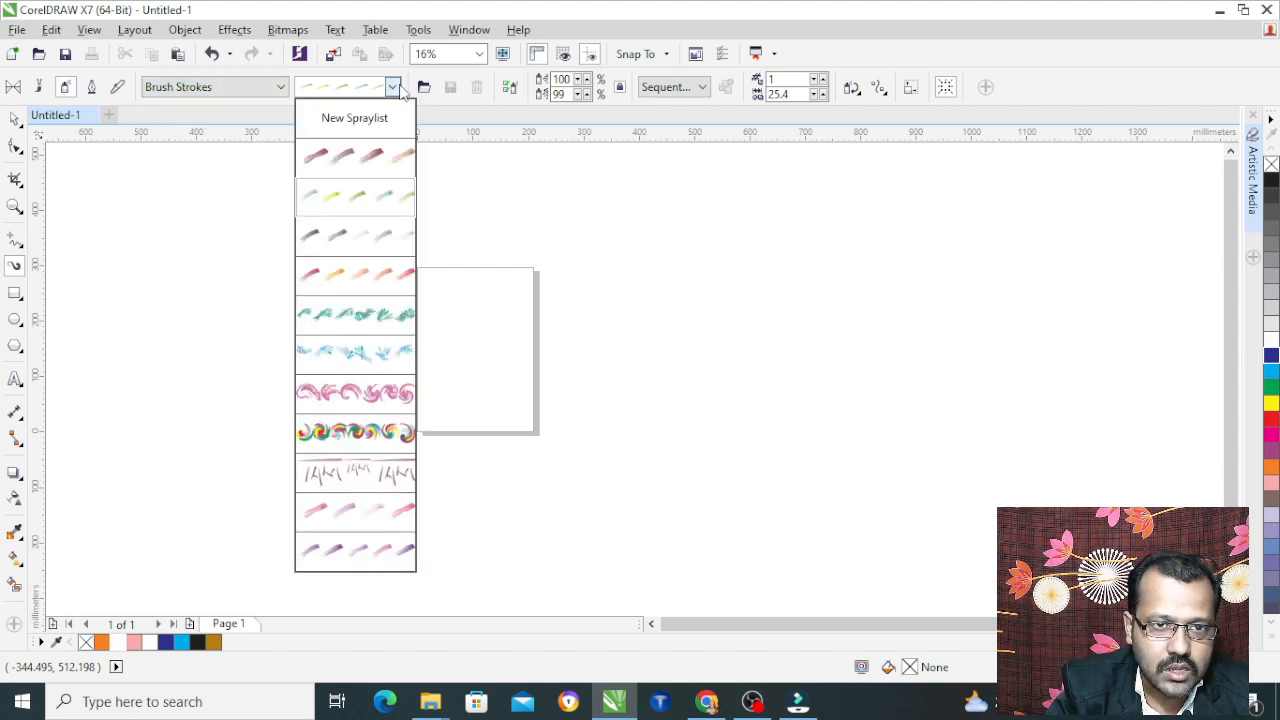
{"action": "left_click", "coordinate": [362, 178]}
{"action": "left_click_drag", "start_coordinate": [421, 299], "coordinate": [524, 423]}
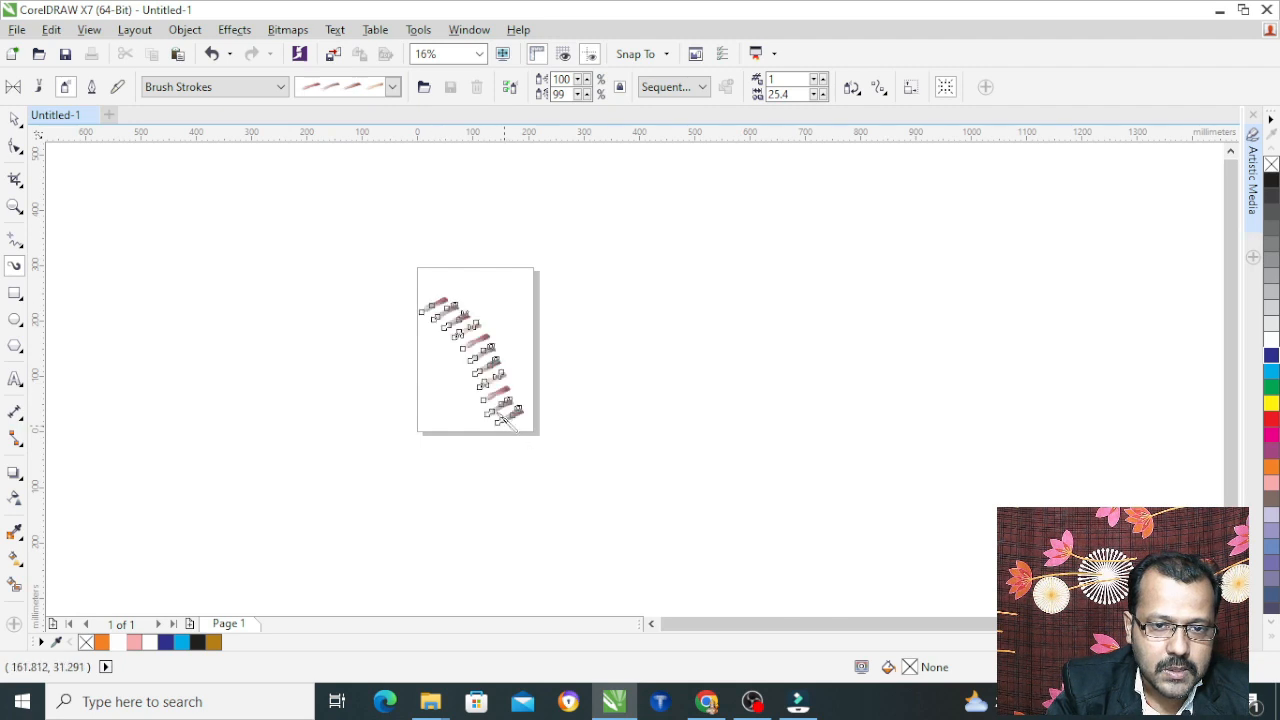
{"action": "scroll", "coordinate": [485, 365], "scroll_direction": "up", "scroll_amount": 2}
Draw a second stroke about 110 mm tall on the upper page and give it the Food cakes-and-desserts pattern.
{"action": "left_click", "coordinate": [240, 88]}
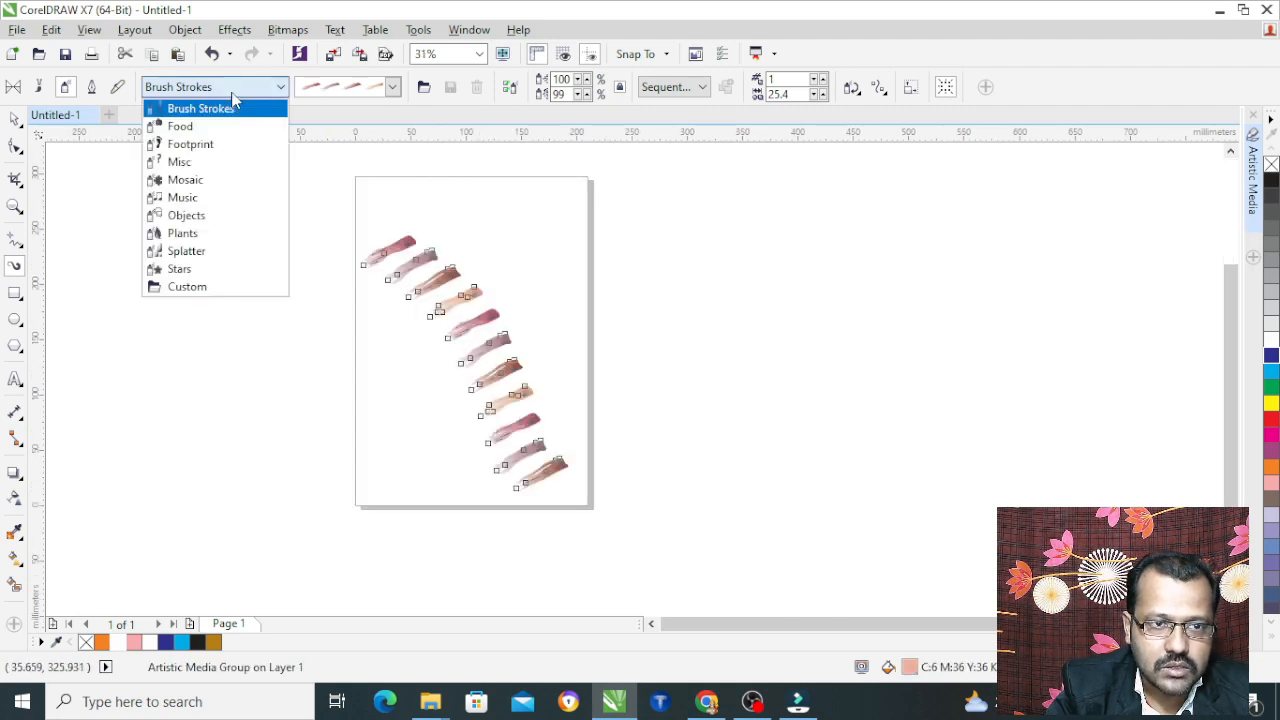
{"action": "left_click", "coordinate": [216, 127]}
{"action": "left_click_drag", "start_coordinate": [489, 214], "coordinate": [554, 336]}
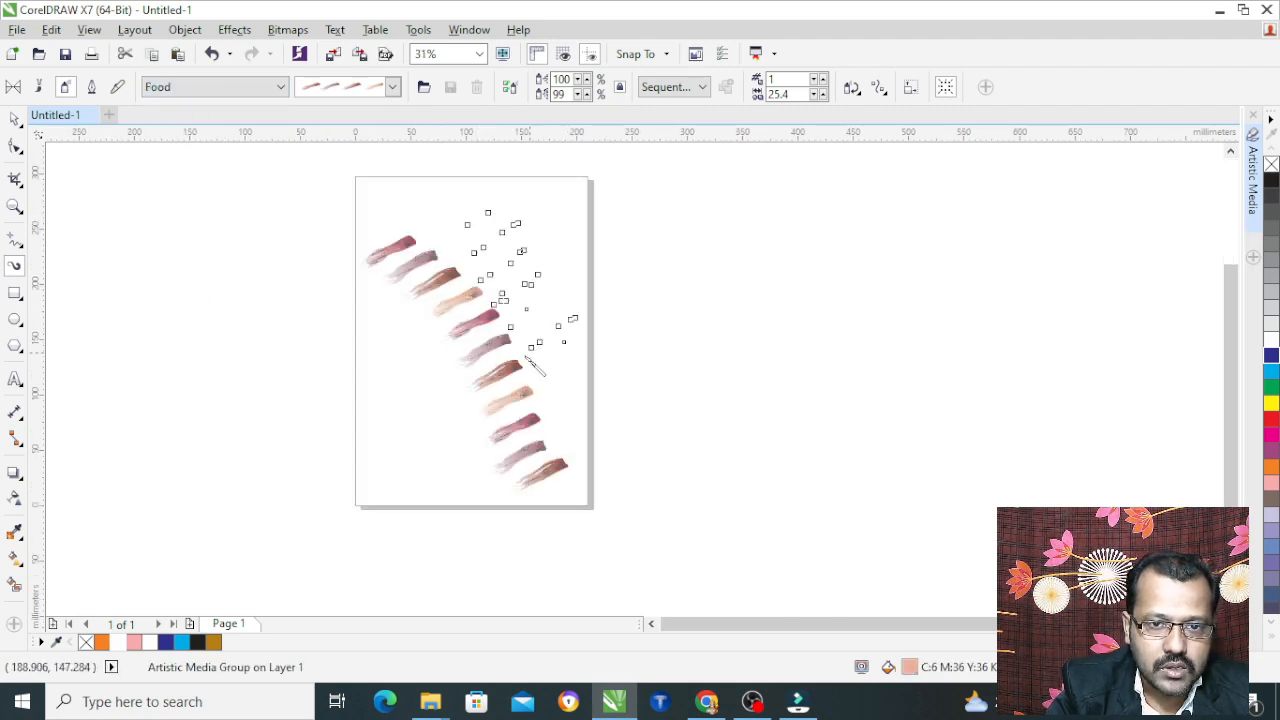
{"action": "left_click", "coordinate": [242, 90]}
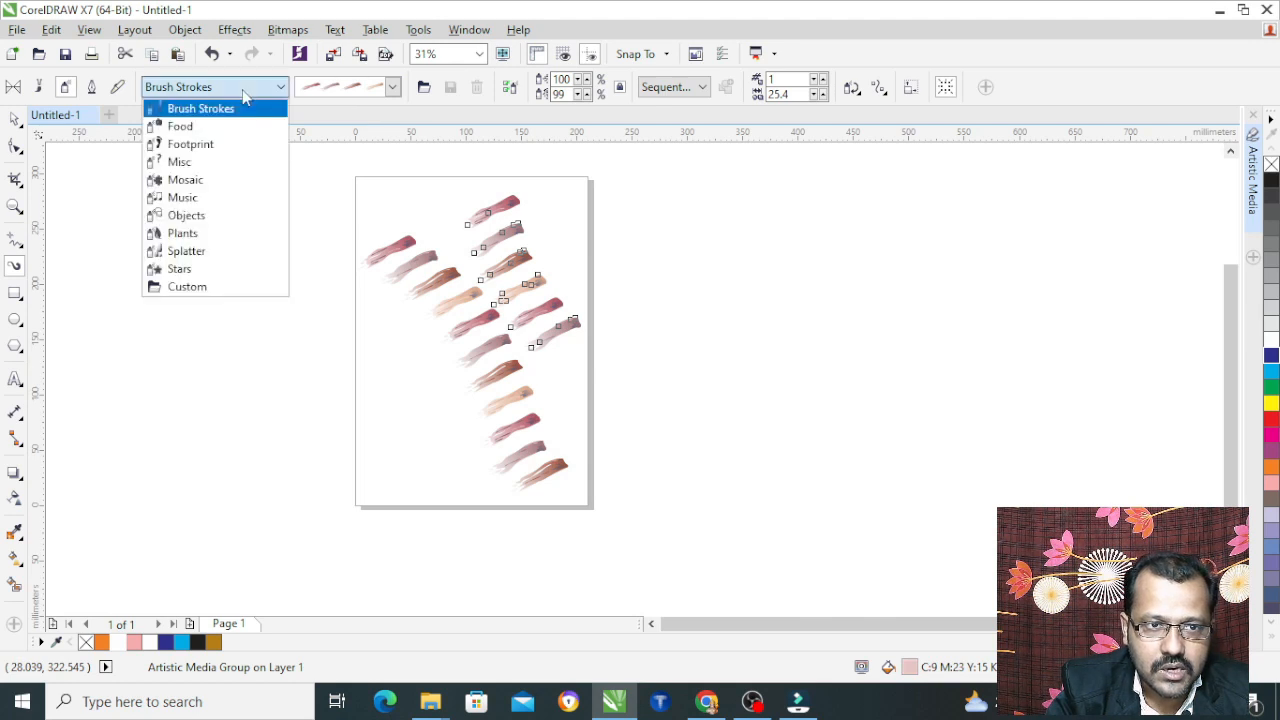
{"action": "left_click", "coordinate": [216, 127]}
{"action": "left_click", "coordinate": [392, 88]}
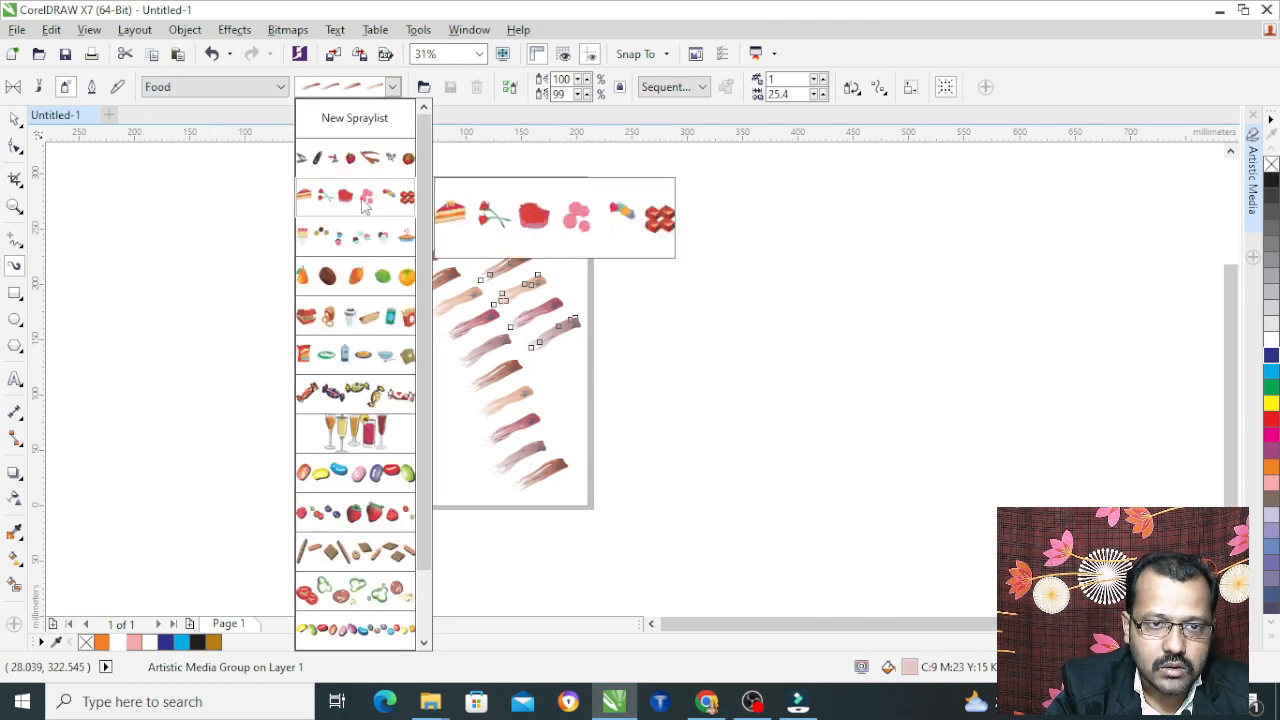
{"action": "left_click", "coordinate": [370, 245]}
Draw a dessert stroke about 250 mm wide from outside the page into it, and change it to the Food jelly-beans pattern.
{"action": "left_click_drag", "start_coordinate": [229, 286], "coordinate": [355, 425]}
{"action": "scroll", "coordinate": [355, 425], "scroll_direction": "up", "scroll_amount": 2}
{"action": "scroll", "coordinate": [480, 428], "scroll_direction": "down", "scroll_amount": 1}
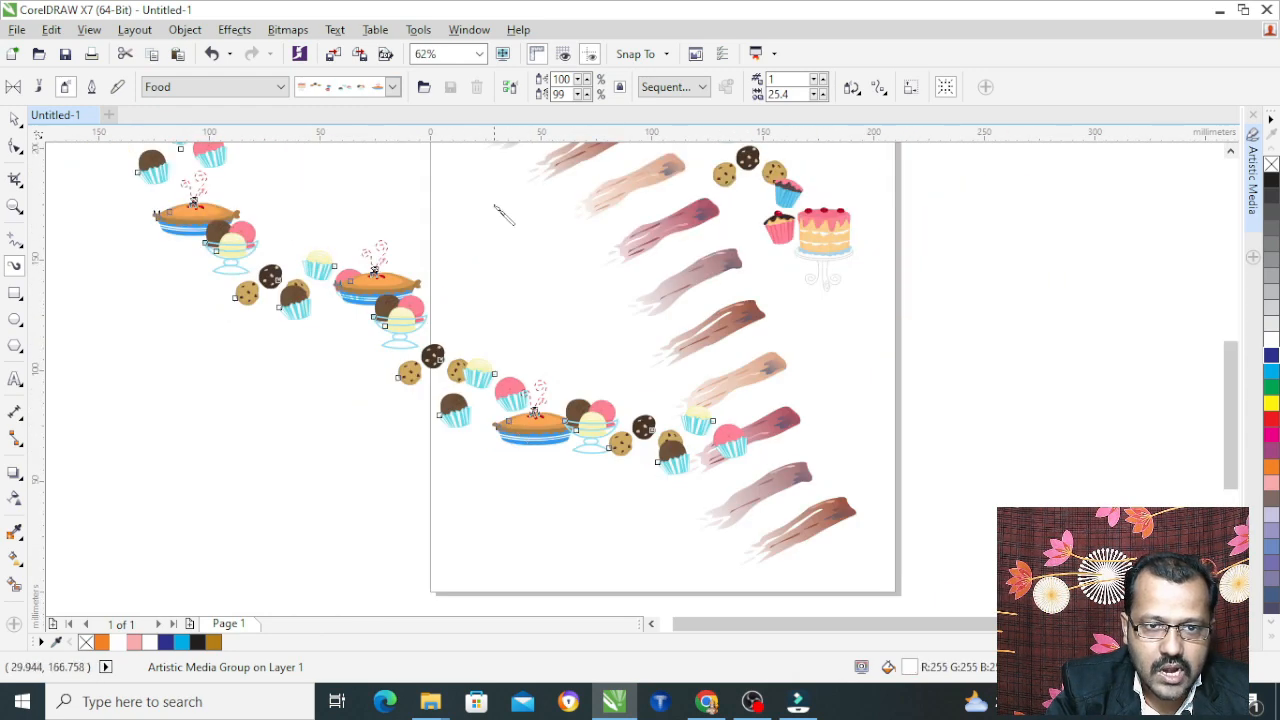
{"action": "left_click", "coordinate": [392, 87]}
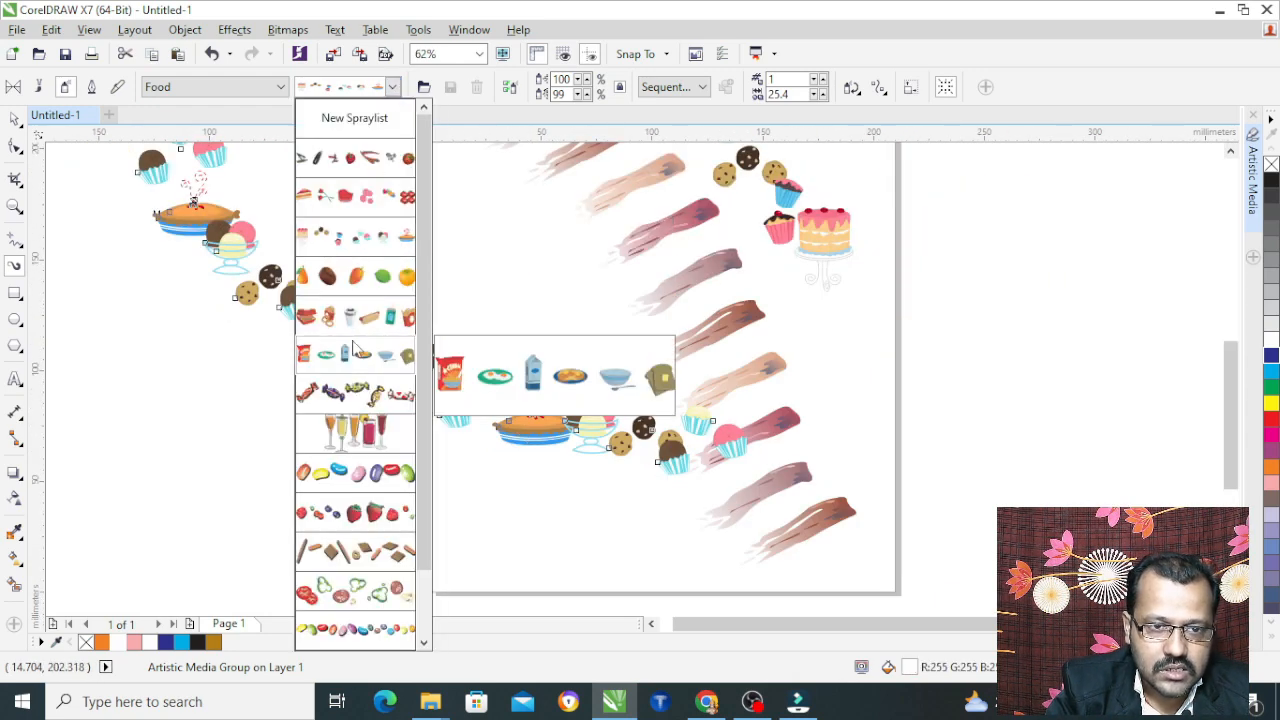
{"action": "left_click", "coordinate": [355, 490]}
{"action": "scroll", "coordinate": [417, 471], "scroll_direction": "down", "scroll_amount": 1}
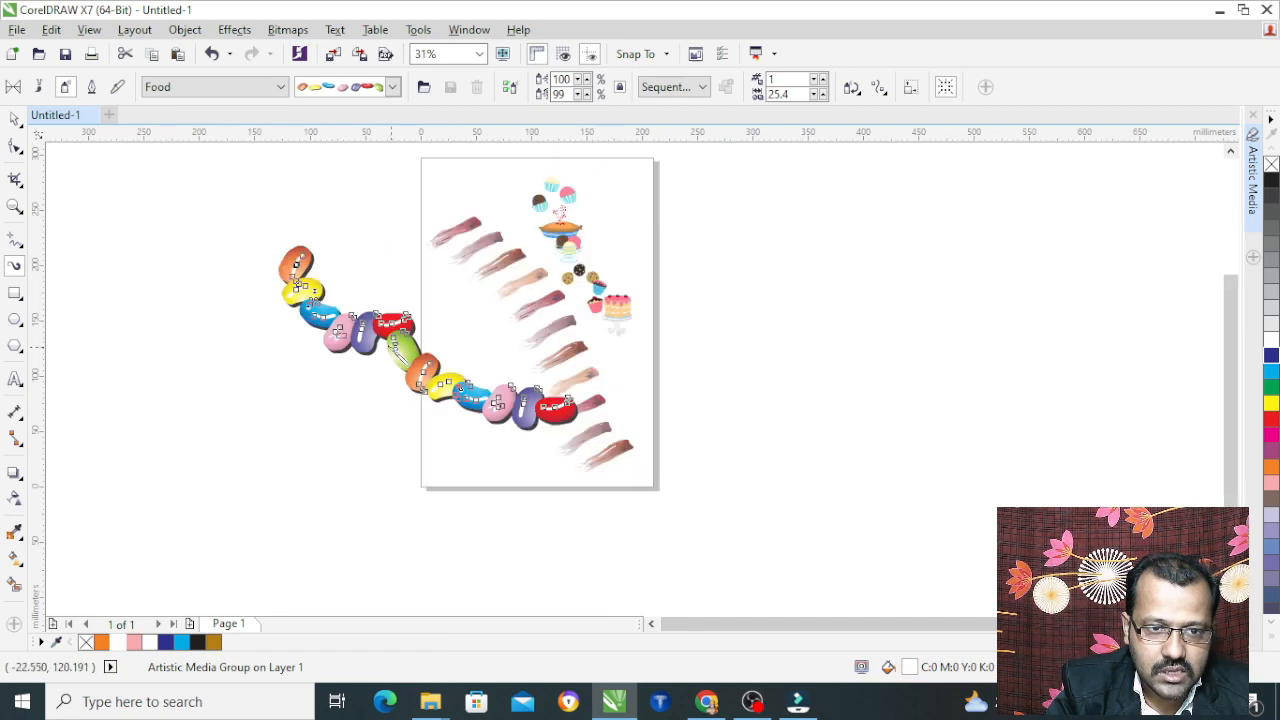
Choose the Footprint category and draw a stroke about 170 mm wide beside the page, below the long jelly-bean row.
{"action": "left_click", "coordinate": [226, 90]}
{"action": "left_click", "coordinate": [205, 140]}
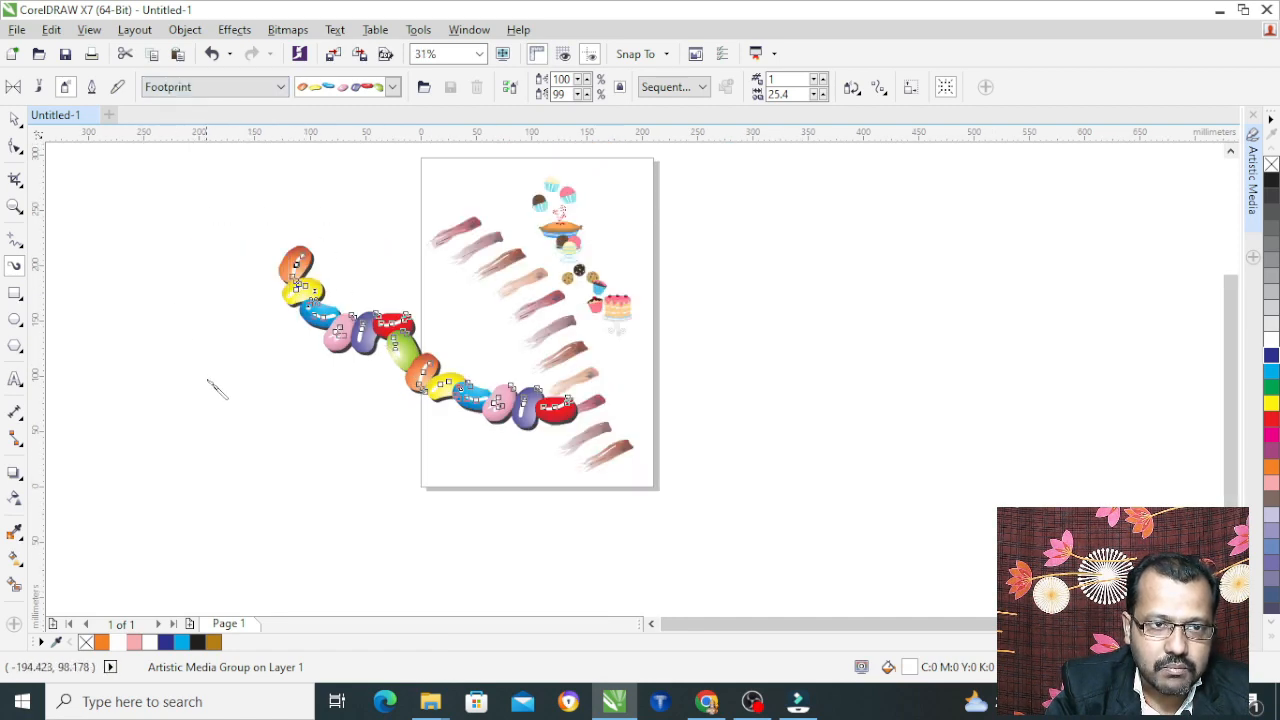
{"action": "left_click_drag", "start_coordinate": [411, 414], "coordinate": [413, 416]}
{"action": "scroll", "coordinate": [350, 455], "scroll_direction": "up", "scroll_amount": 1}
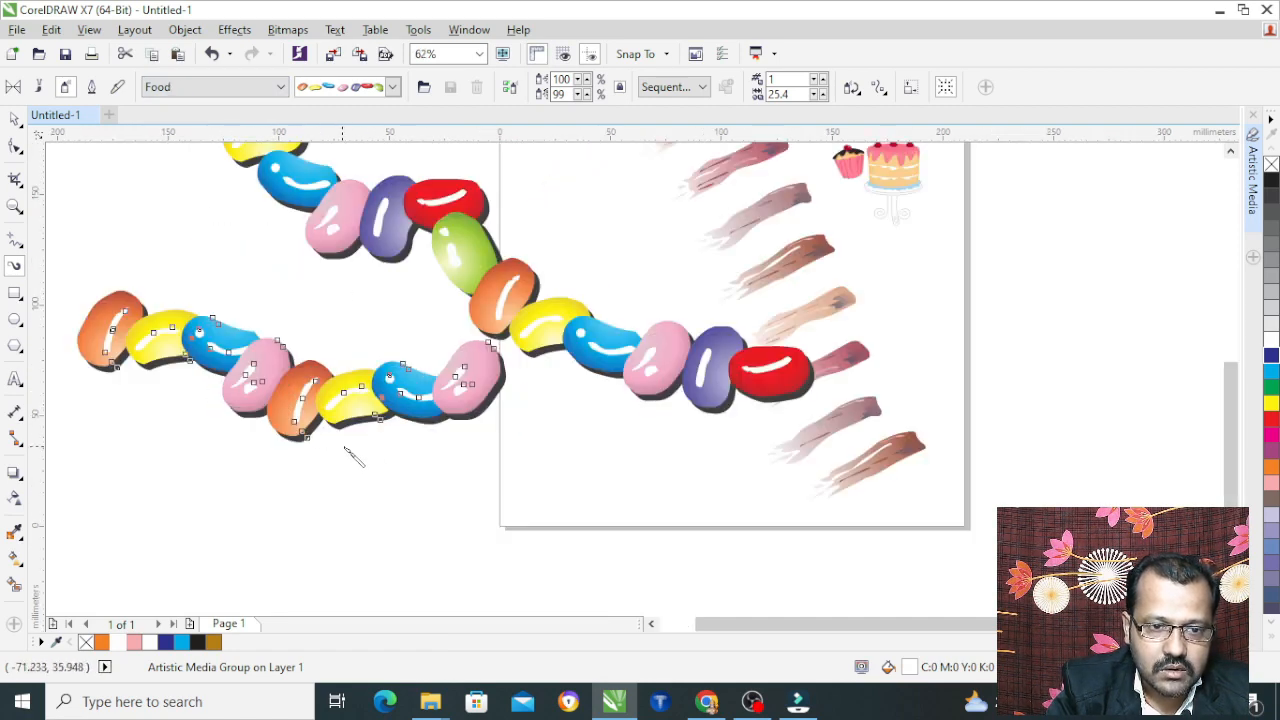
Choose the Footprint category again and draw a stroke about 85 mm wide inside the page near its lower edge.
{"action": "left_click", "coordinate": [236, 89]}
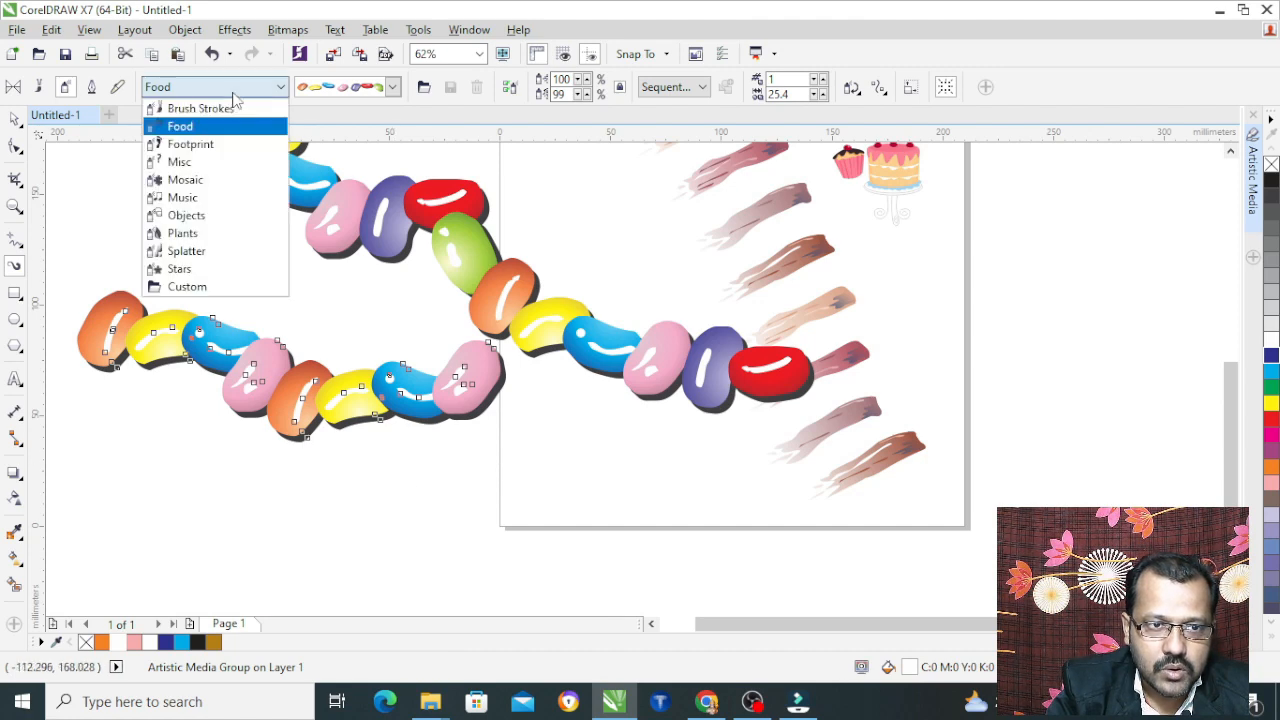
{"action": "left_click", "coordinate": [219, 146]}
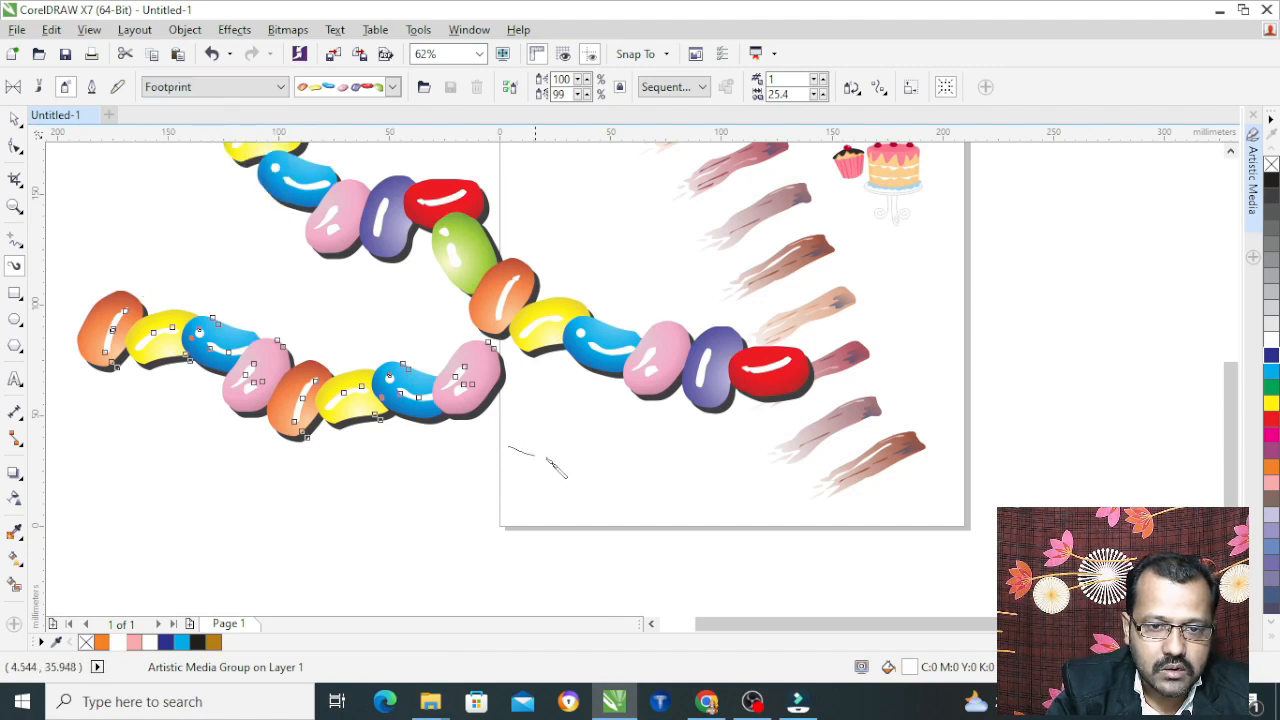
{"action": "left_click_drag", "start_coordinate": [556, 467], "coordinate": [690, 495]}
{"action": "scroll", "coordinate": [688, 491], "scroll_direction": "up", "scroll_amount": 2}
{"action": "scroll", "coordinate": [378, 207], "scroll_direction": "down", "scroll_amount": 1}
Apply the black Footprint paw-print pattern to the stroke near the page's lower edge and draw another about 120 mm wide below the page.
{"action": "left_click", "coordinate": [222, 88]}
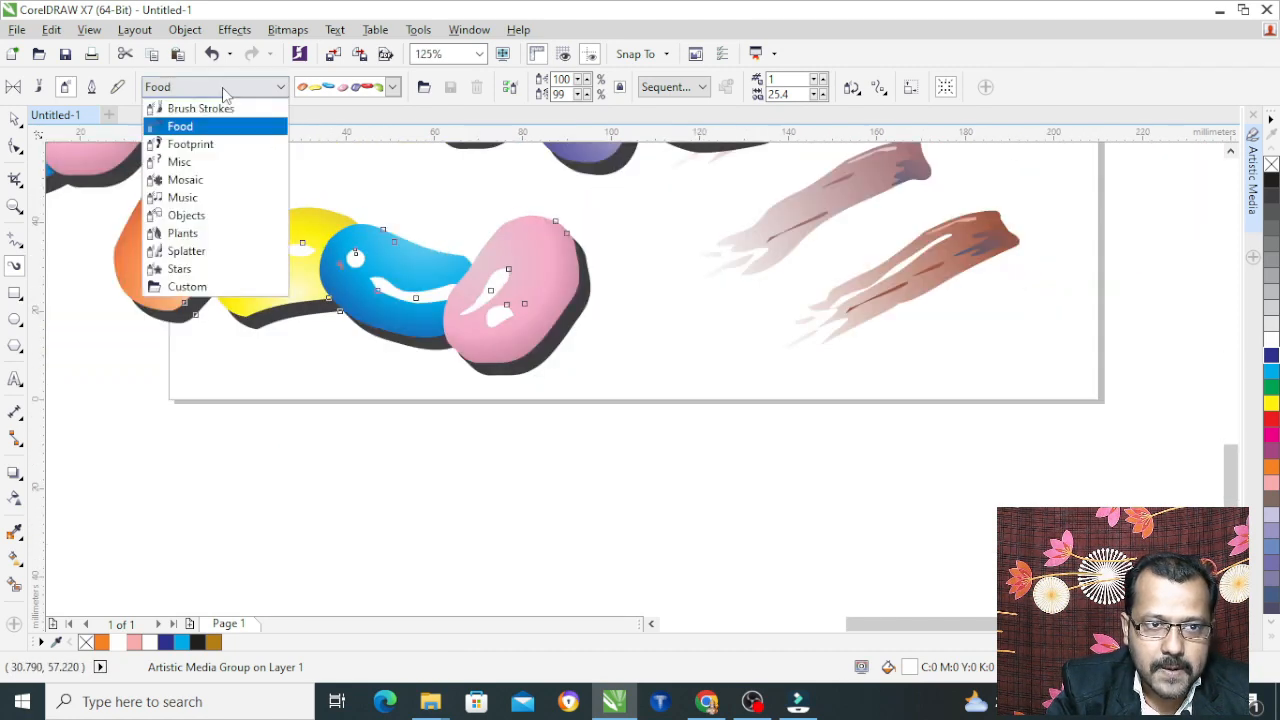
{"action": "left_click", "coordinate": [192, 145]}
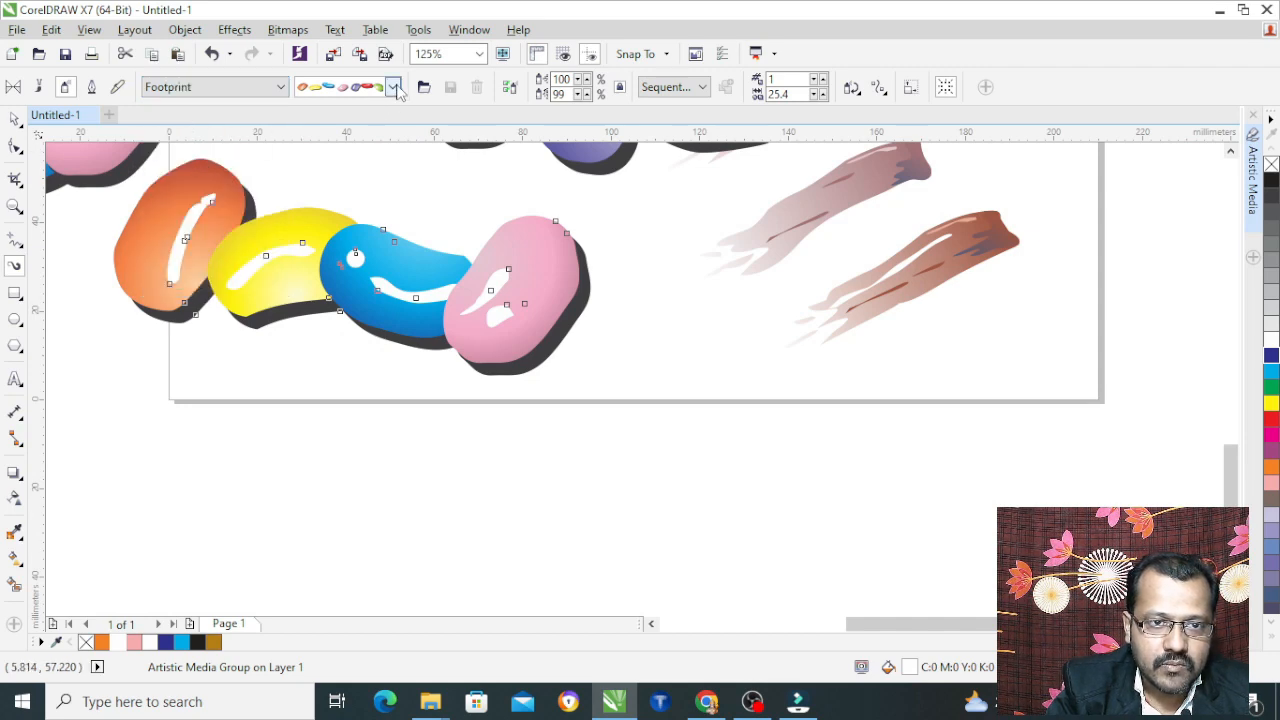
{"action": "left_click", "coordinate": [393, 87]}
{"action": "left_click", "coordinate": [343, 297]}
{"action": "scroll", "coordinate": [408, 330], "scroll_direction": "down", "scroll_amount": 1}
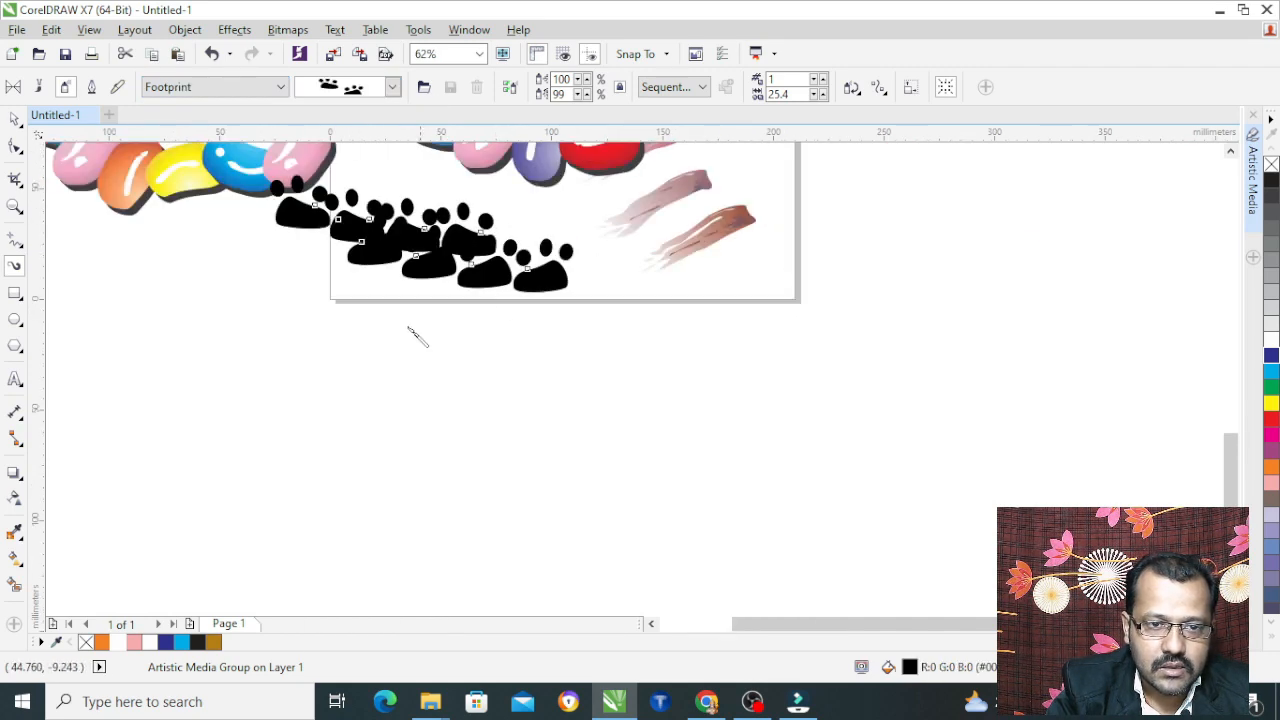
{"action": "left_click_drag", "start_coordinate": [335, 333], "coordinate": [598, 430]}
Draw a steep stroke about 60 mm tall outside the page beside the footprints and give it the Misc fox-bear-turtle animals pattern.
{"action": "left_click", "coordinate": [178, 88]}
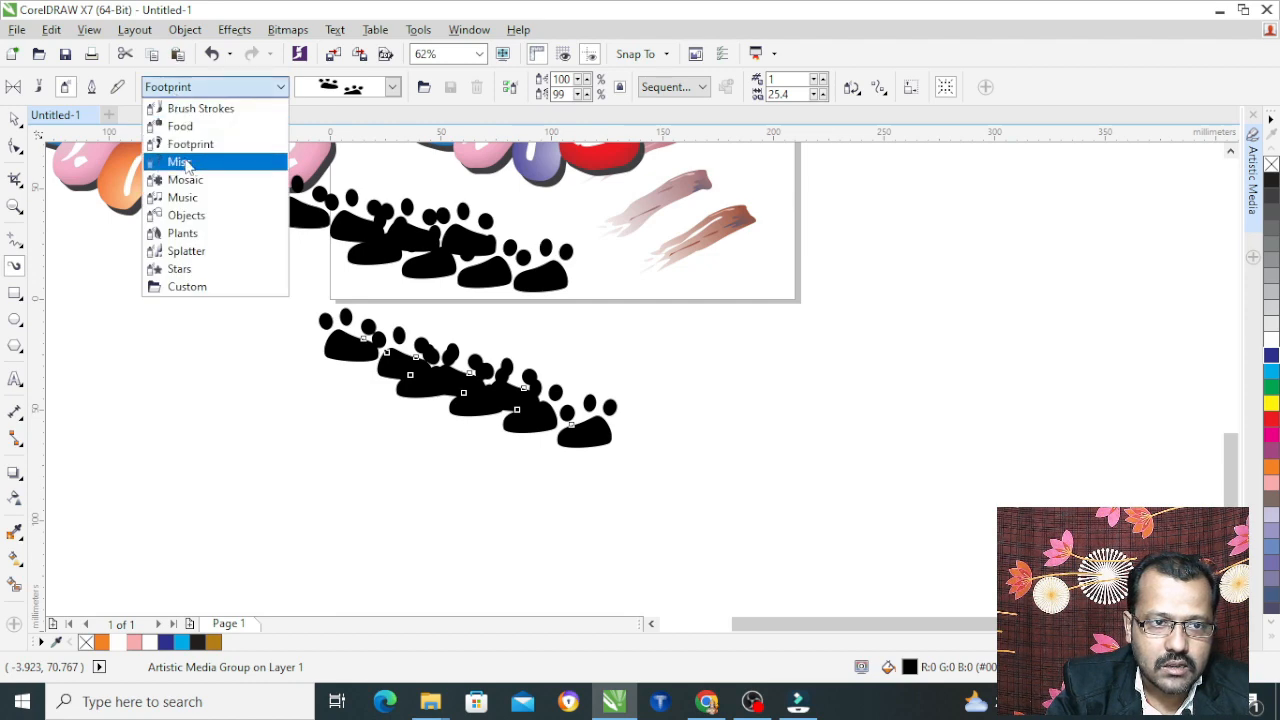
{"action": "left_click", "coordinate": [180, 162]}
{"action": "left_click_drag", "start_coordinate": [195, 252], "coordinate": [260, 362]}
{"action": "left_click", "coordinate": [262, 88]}
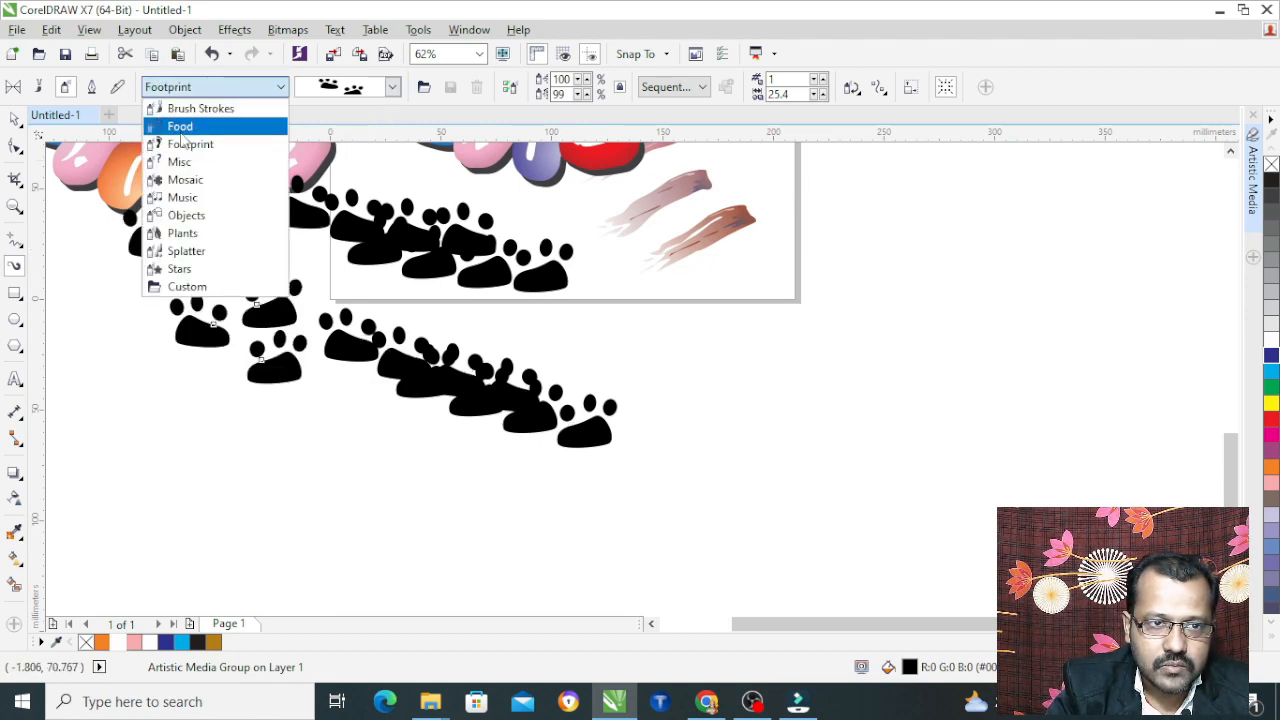
{"action": "left_click", "coordinate": [180, 162]}
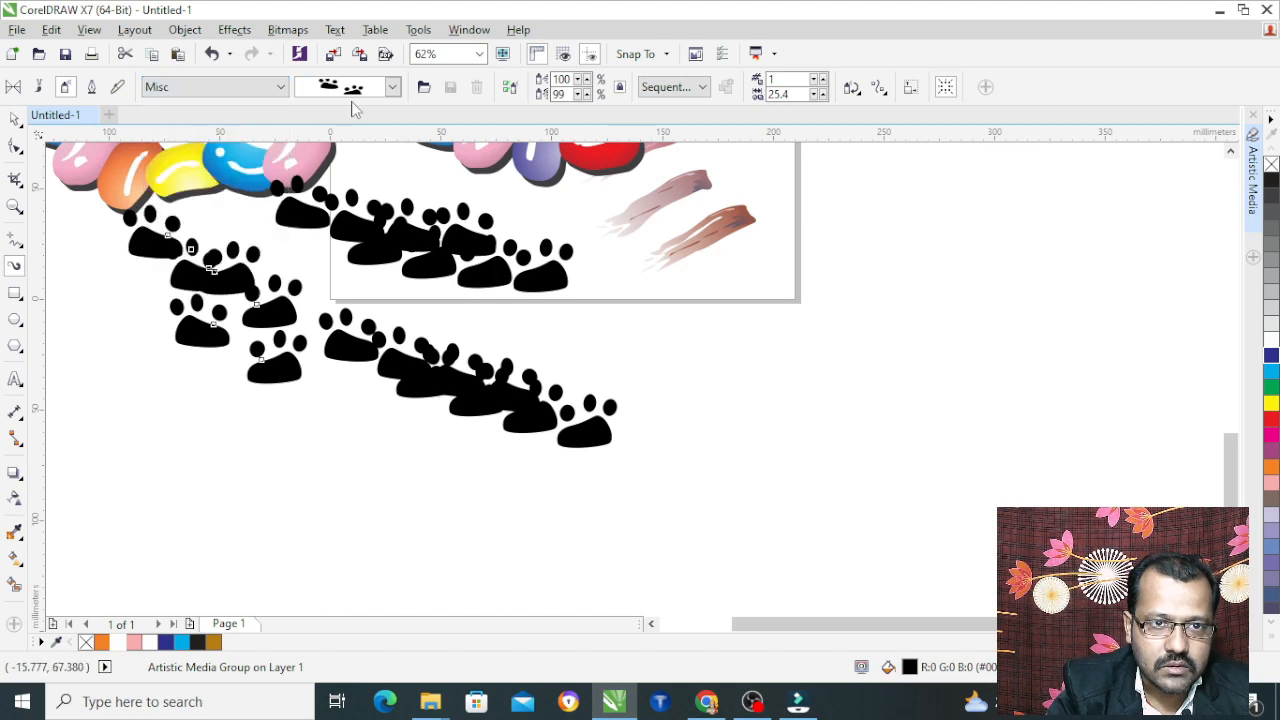
{"action": "left_click", "coordinate": [392, 87]}
{"action": "left_click", "coordinate": [338, 165]}
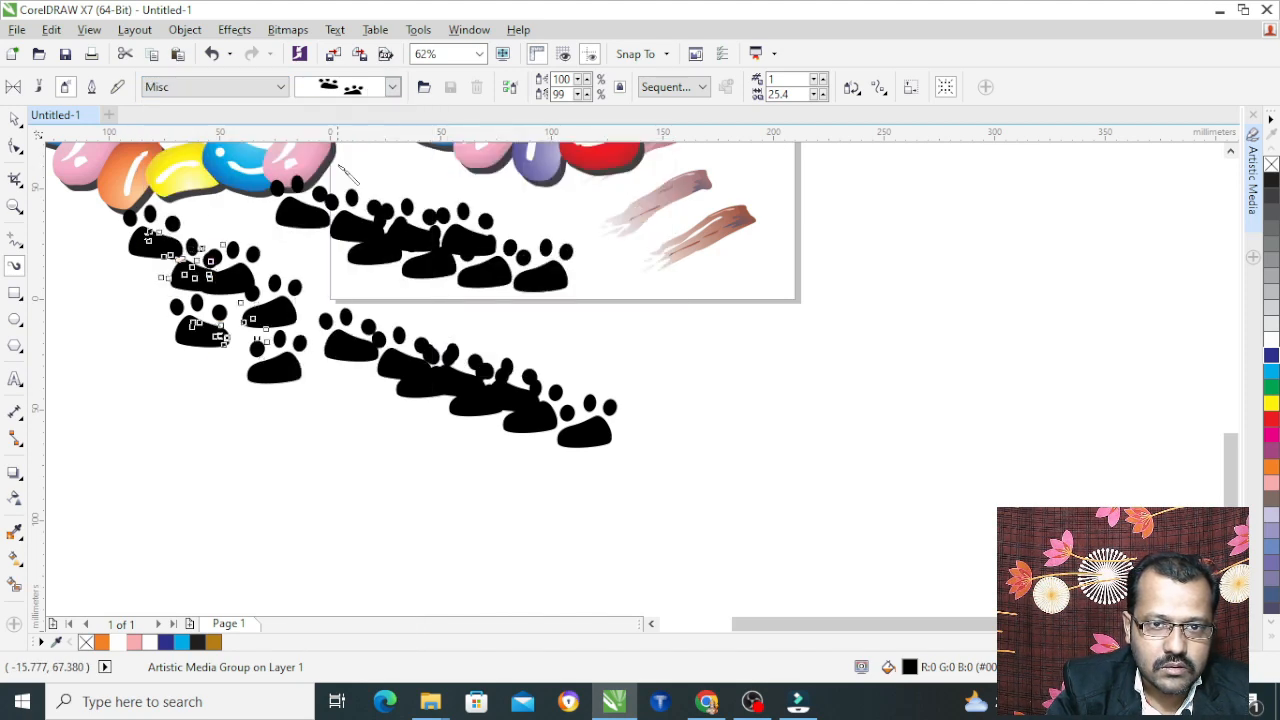
Draw a stroke about 85 mm wide below the page's corner, try the Misc bats-and-ghosts pattern, and apply the moons-and-stars pattern.
{"action": "mouse_move", "coordinate": [659, 312]}
{"action": "left_mouse_down"}
{"action": "mouse_move", "coordinate": [690, 354]}
{"action": "mouse_move", "coordinate": [850, 436]}
{"action": "left_mouse_up"}
{"action": "left_click", "coordinate": [392, 87]}
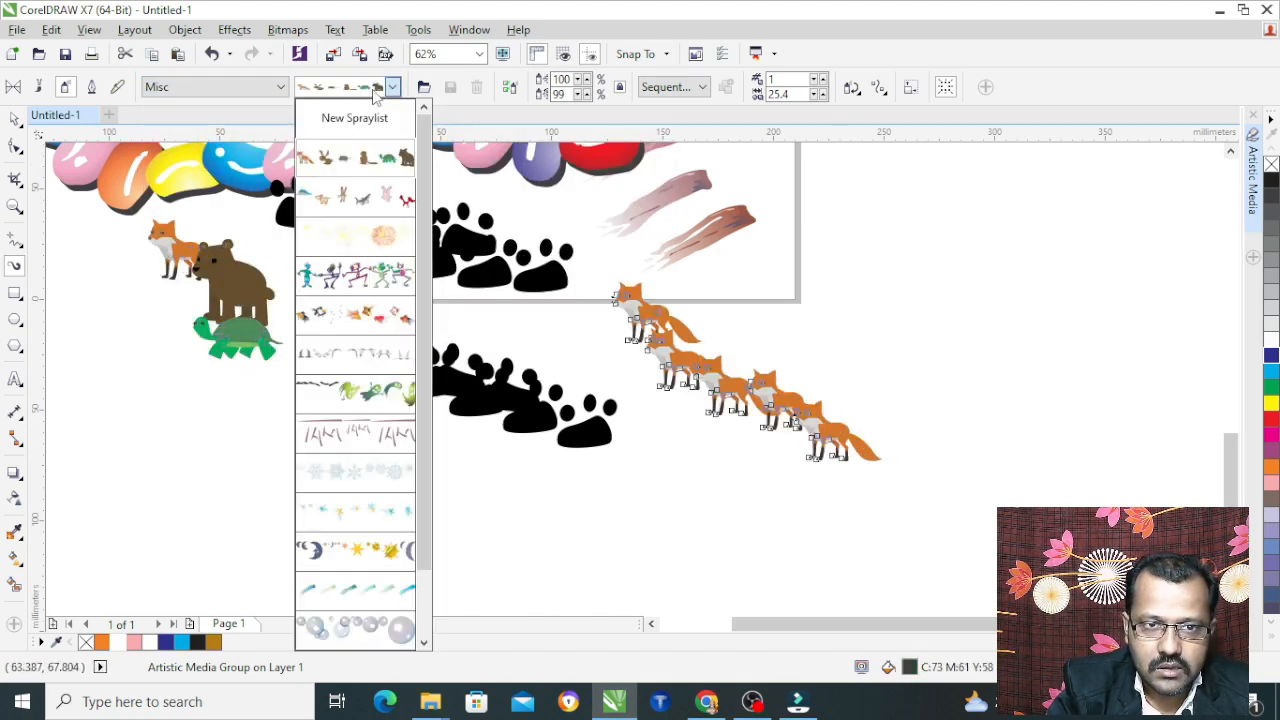
{"action": "left_click", "coordinate": [368, 396]}
{"action": "left_click", "coordinate": [350, 87]}
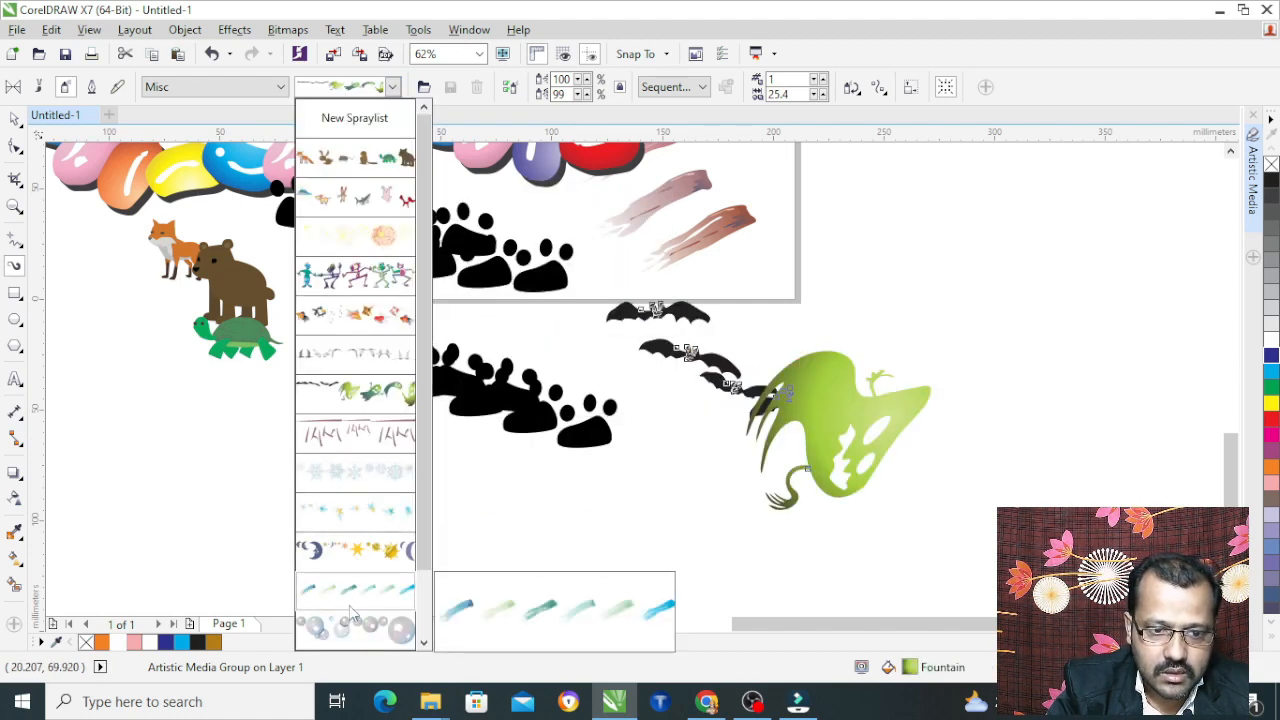
{"action": "left_click", "coordinate": [366, 552]}
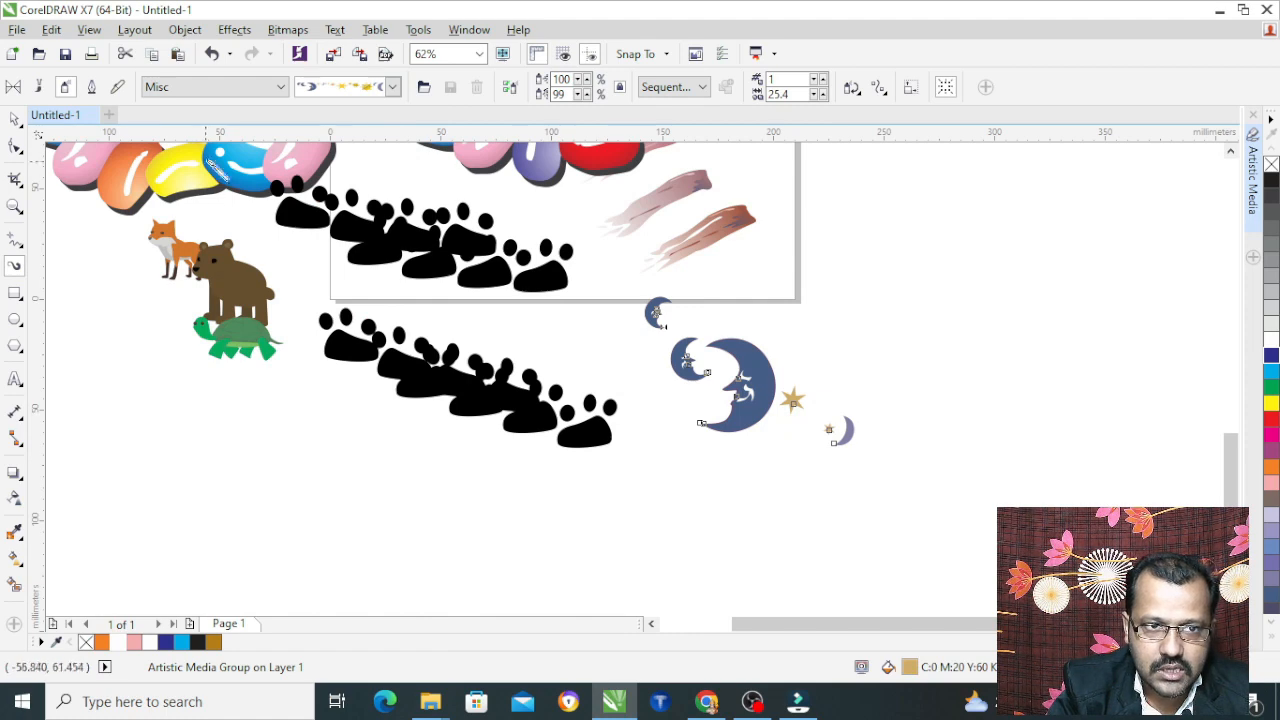
Choose the Mosaic category, draw a steep stroke about 75 mm tall beside the page, and give it the Misc snowflakes pattern.
{"action": "left_click", "coordinate": [200, 90]}
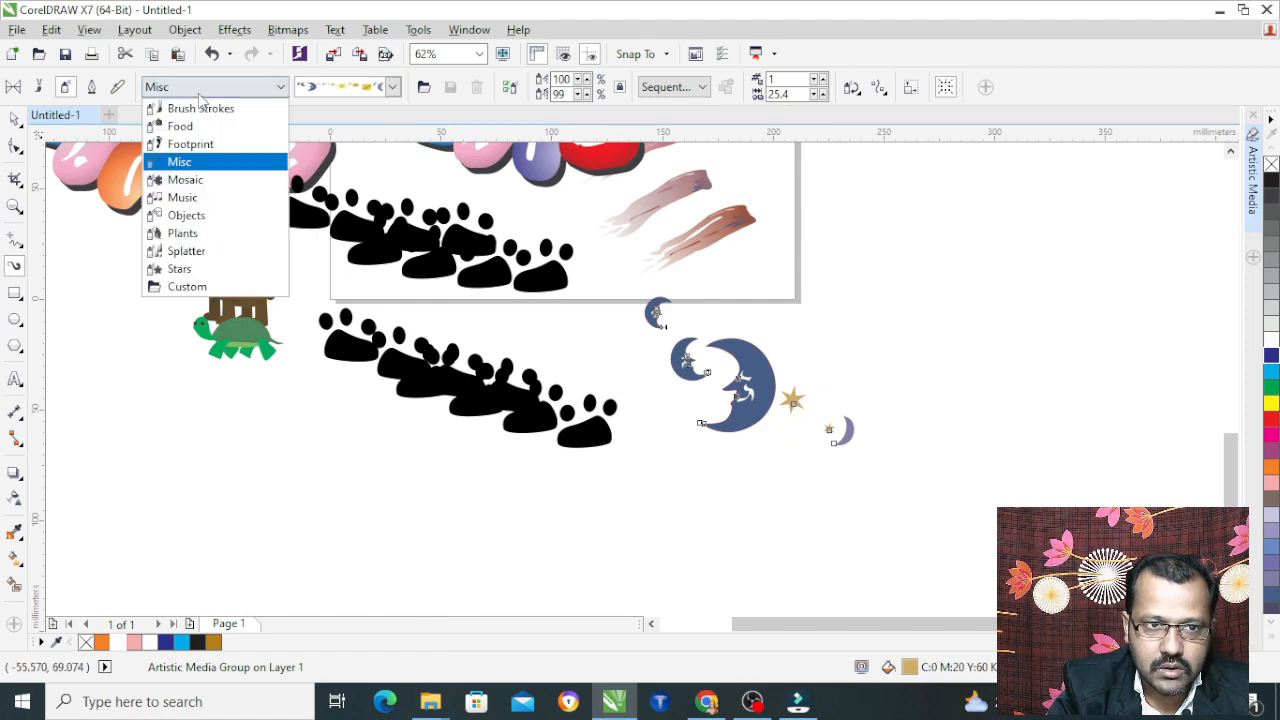
{"action": "left_click", "coordinate": [201, 187]}
{"action": "left_click_drag", "start_coordinate": [855, 228], "coordinate": [916, 390]}
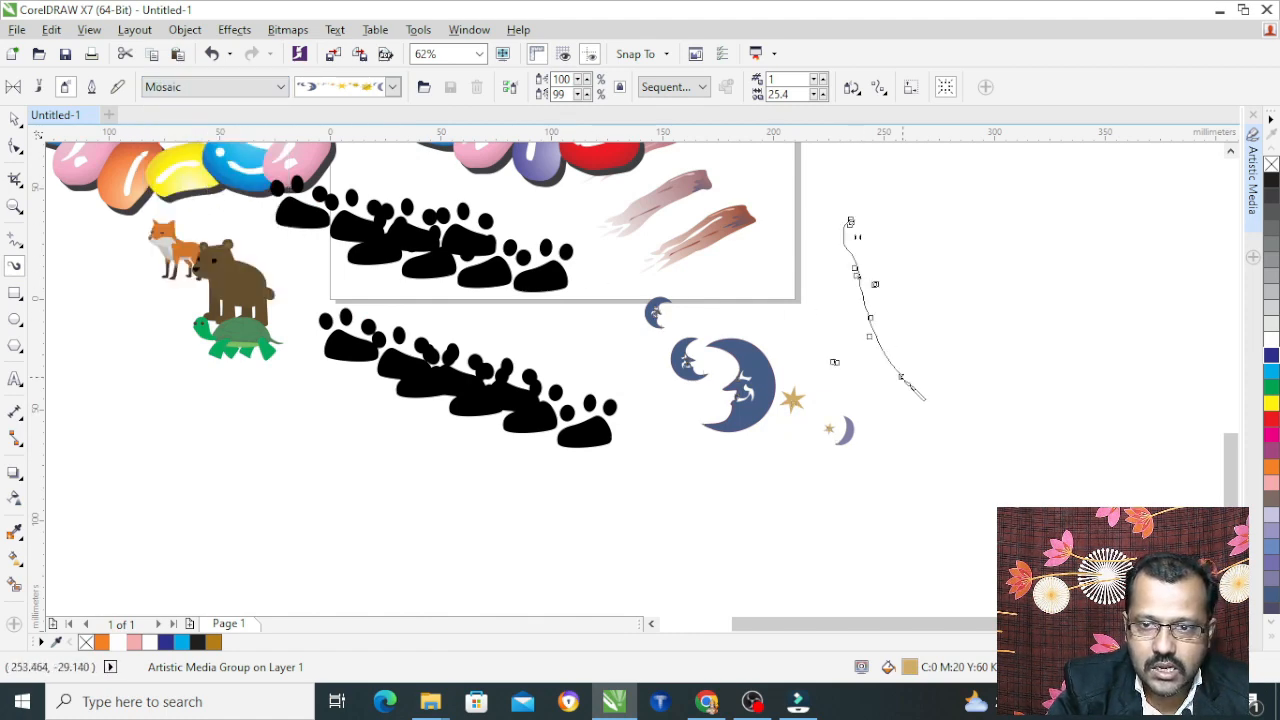
{"action": "left_click", "coordinate": [370, 93]}
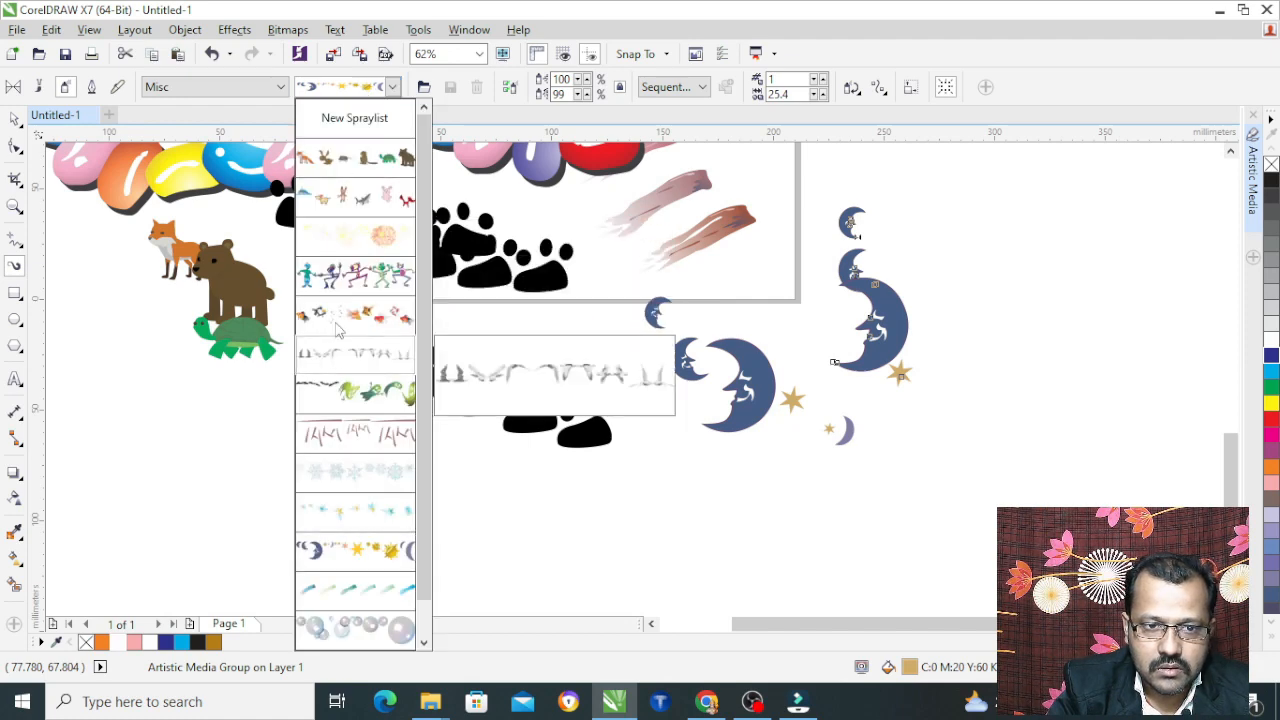
{"action": "left_click", "coordinate": [346, 477]}
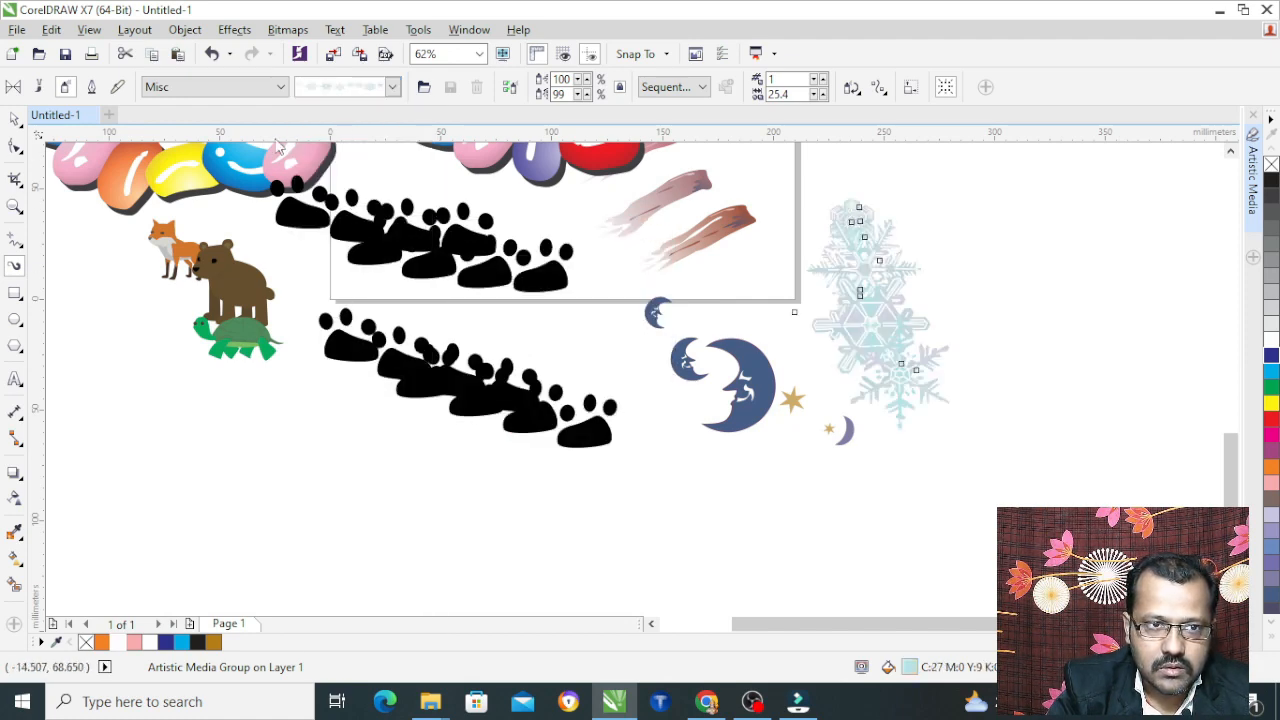
Draw two more snowflake strokes: a steep one about 75 mm tall beside the first and one about 150 mm wide below the footprints.
{"action": "left_click", "coordinate": [251, 92]}
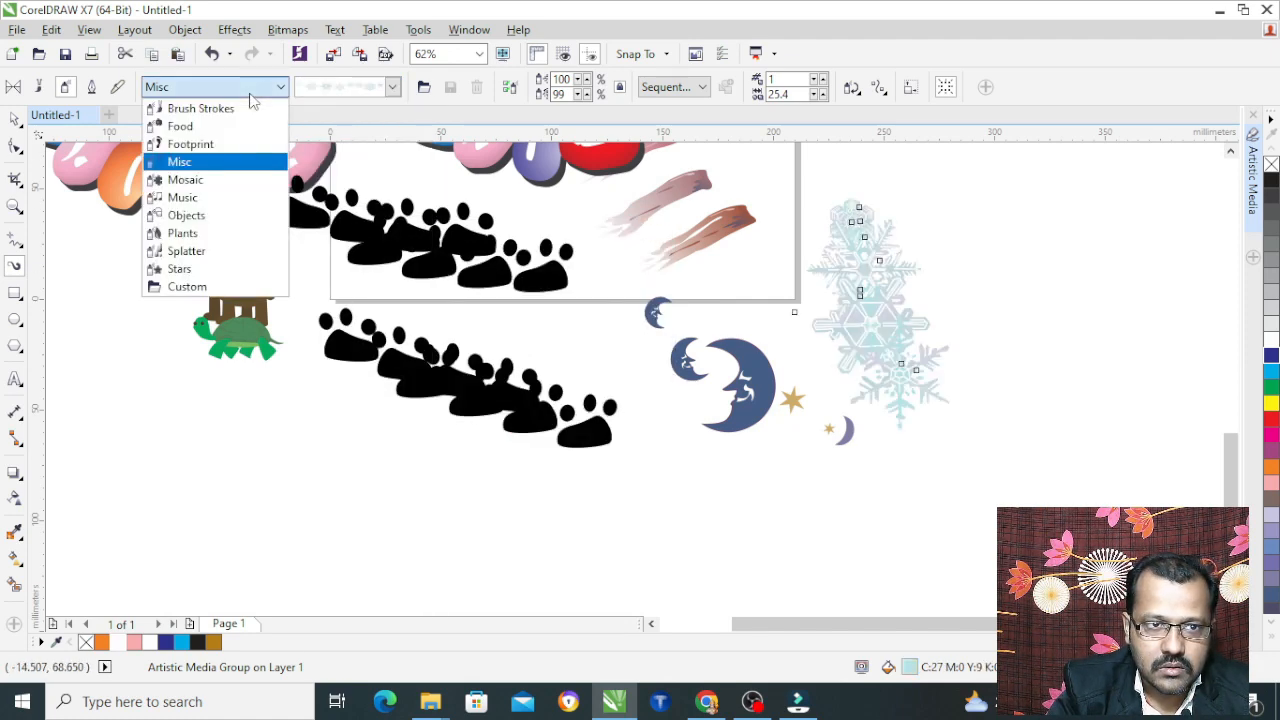
{"action": "left_click", "coordinate": [201, 217]}
{"action": "left_click_drag", "start_coordinate": [990, 235], "coordinate": [1050, 400]}
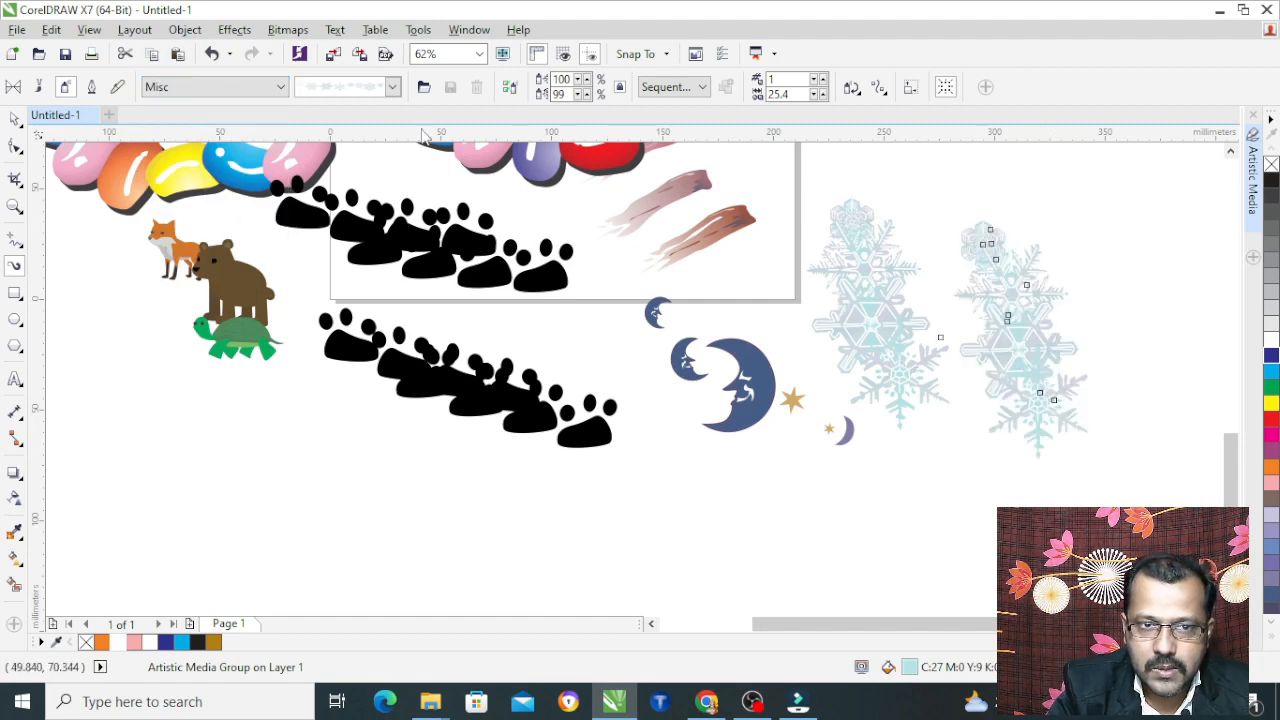
{"action": "left_click", "coordinate": [265, 90]}
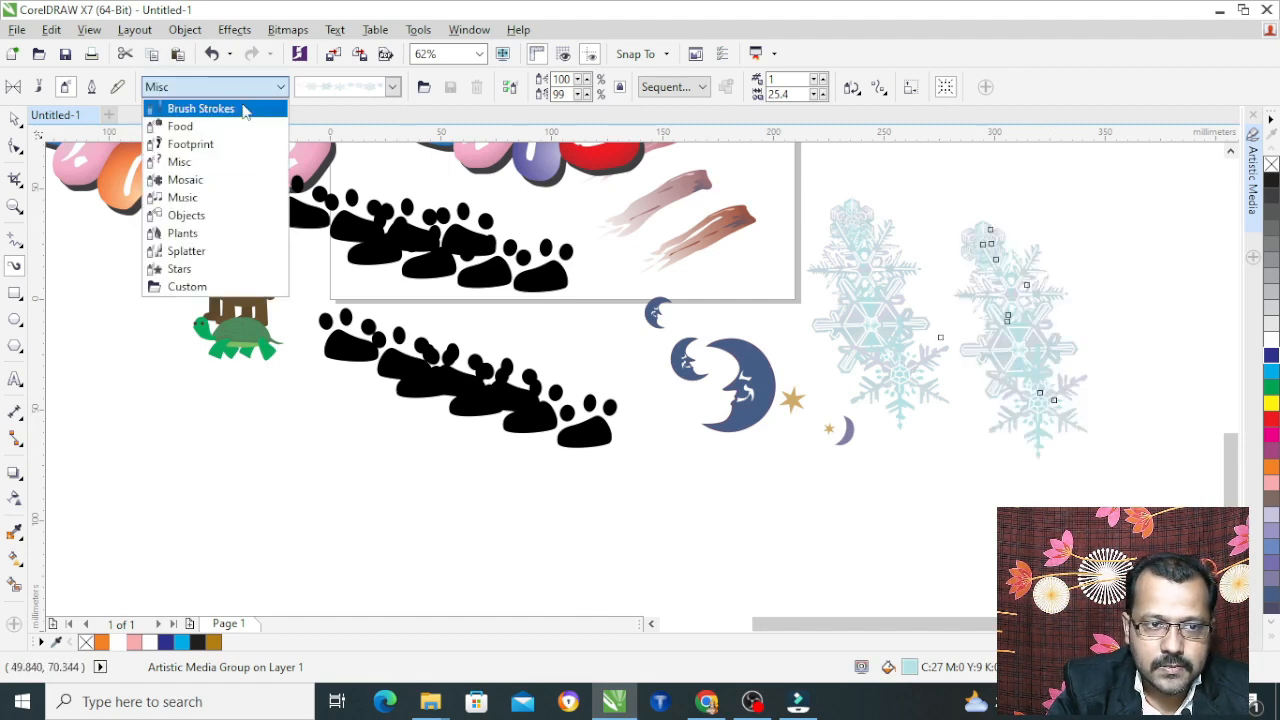
{"action": "left_click", "coordinate": [193, 213]}
{"action": "mouse_move", "coordinate": [290, 432]}
{"action": "left_mouse_down"}
{"action": "mouse_move", "coordinate": [460, 533]}
{"action": "mouse_move", "coordinate": [620, 590]}
{"action": "left_mouse_up"}
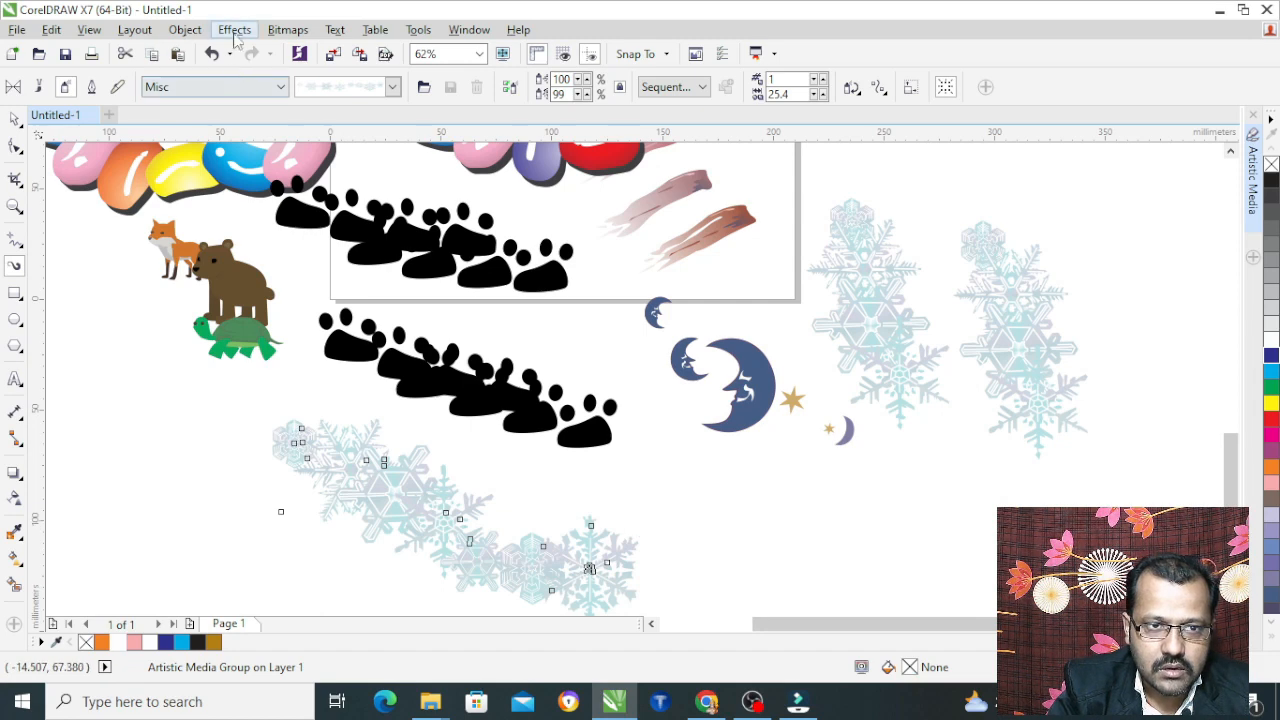
Choose the Music category, try the violins pattern on the stroke below the footprints, and apply the saxophones pattern.
{"action": "left_click", "coordinate": [258, 90]}
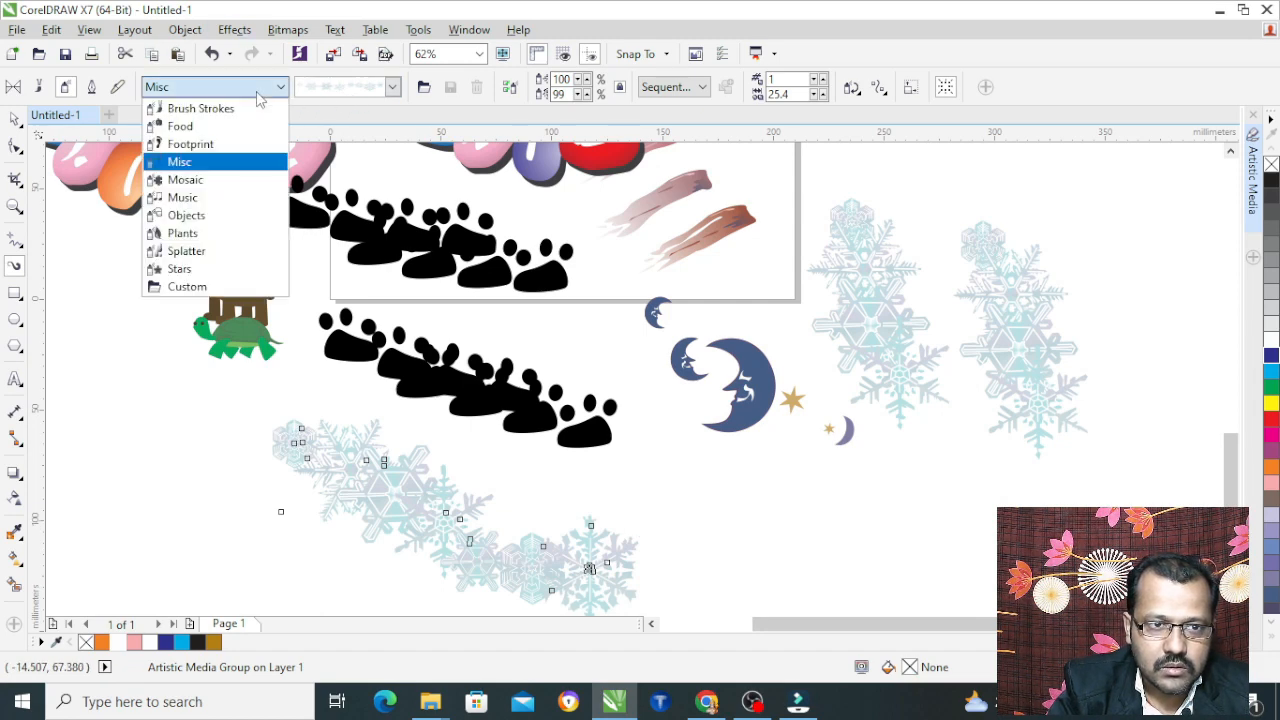
{"action": "left_click", "coordinate": [183, 197]}
{"action": "left_click", "coordinate": [362, 90]}
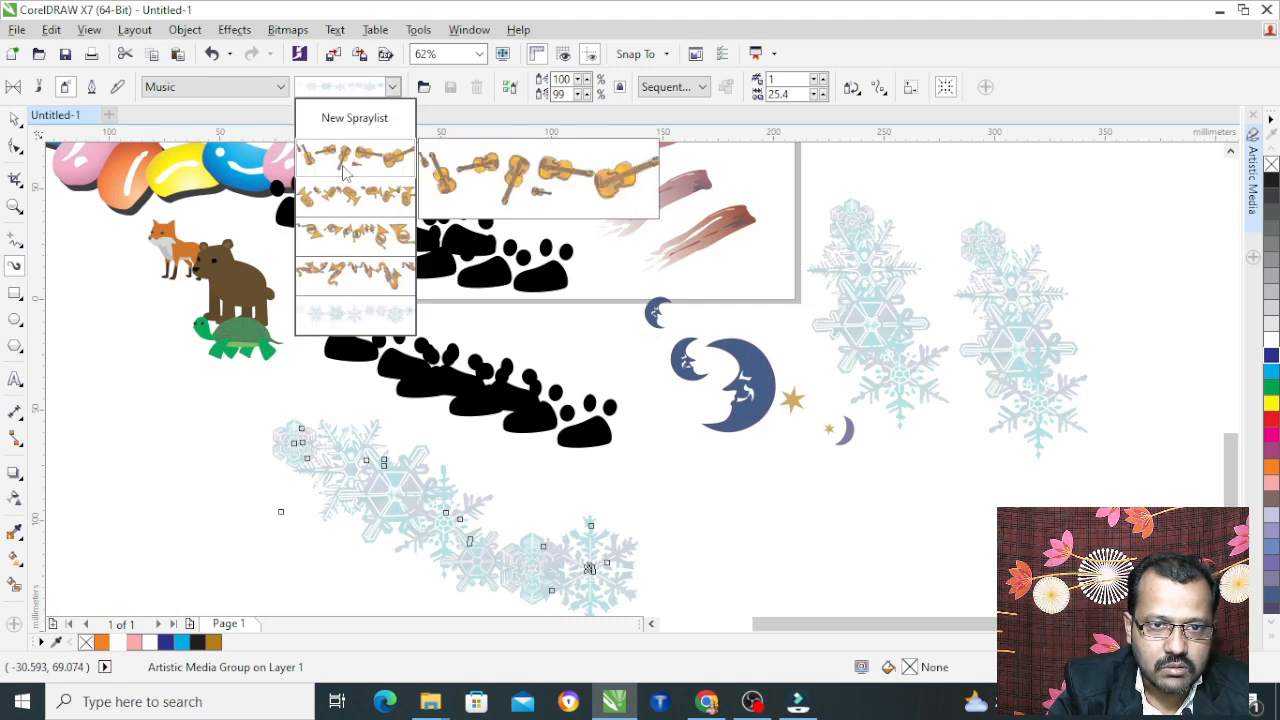
{"action": "left_click", "coordinate": [347, 176]}
{"action": "scroll", "coordinate": [588, 320], "scroll_direction": "down", "scroll_amount": 2}
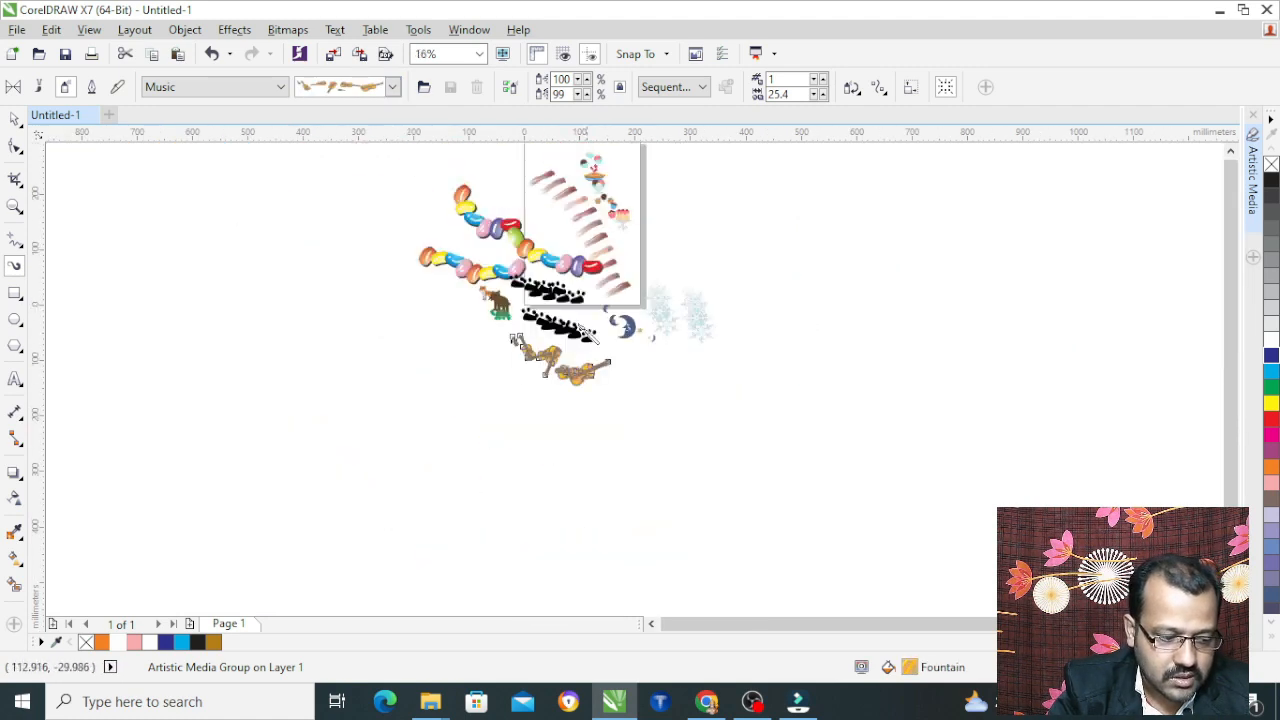
{"action": "scroll", "coordinate": [507, 376], "scroll_direction": "up", "scroll_amount": 2}
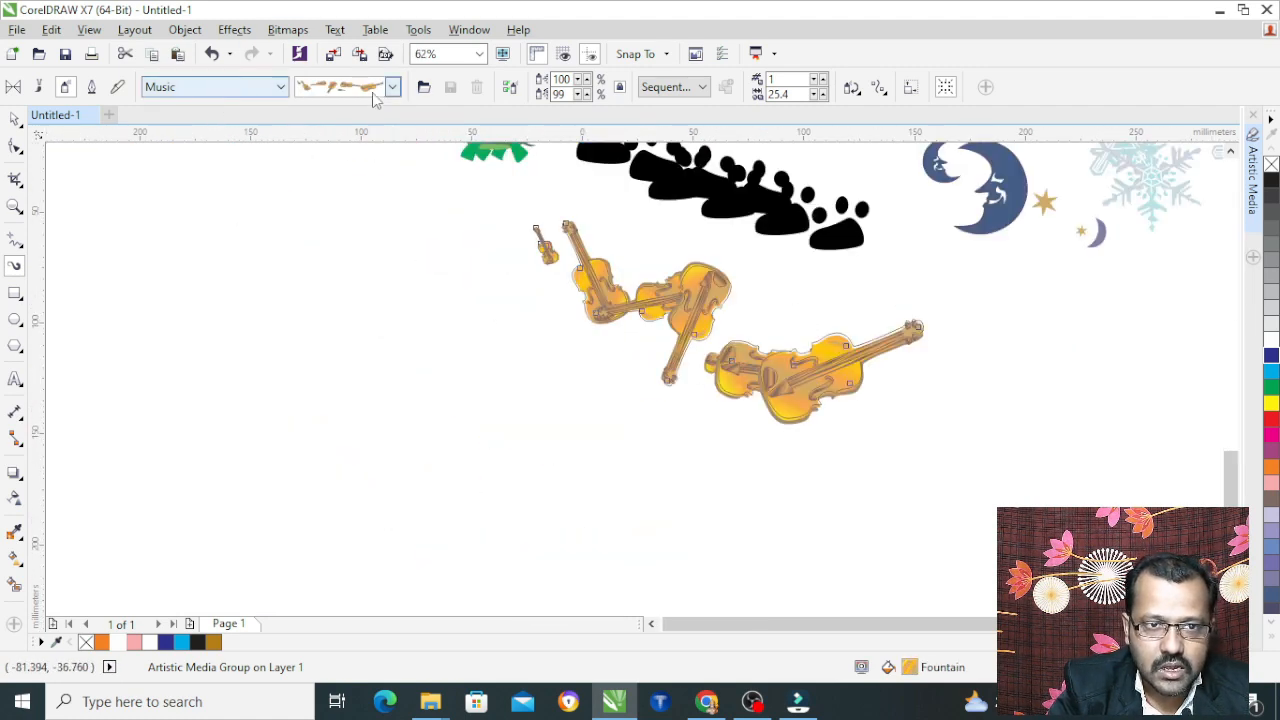
{"action": "left_click", "coordinate": [376, 92]}
{"action": "left_click", "coordinate": [351, 228]}
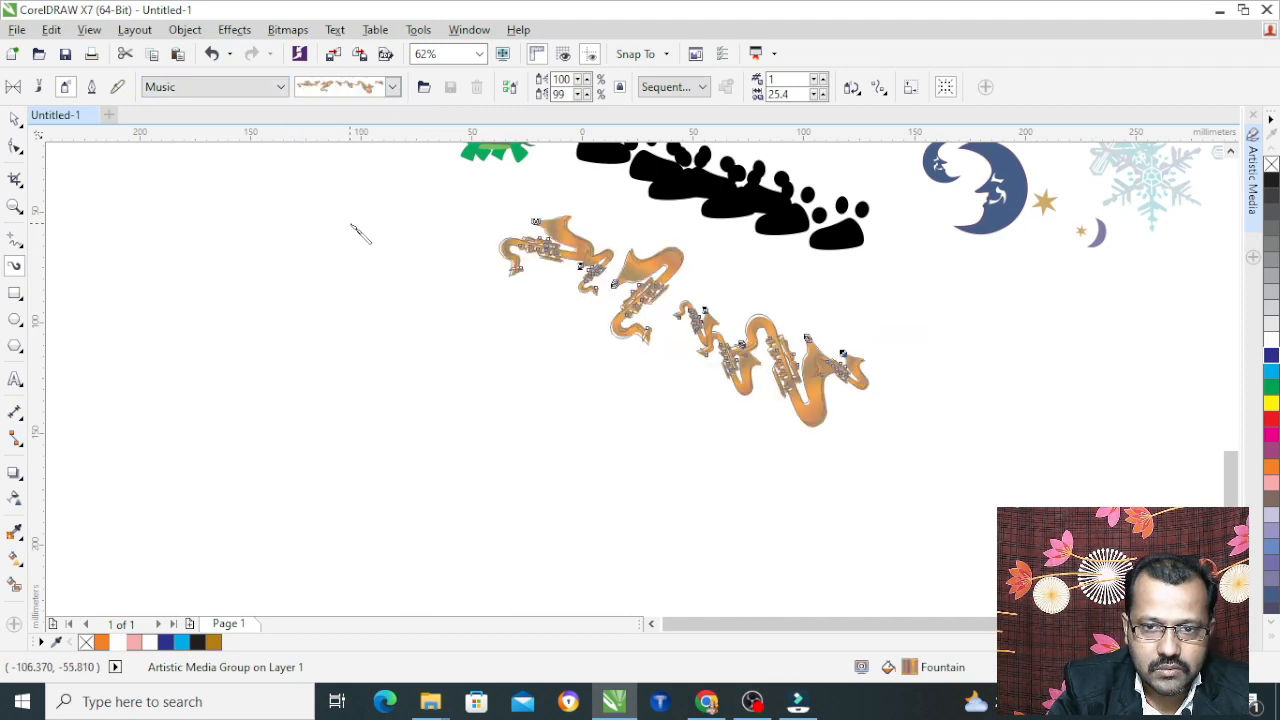
Draw two more saxophone strokes, one about 90 mm wide beside the first and one about 70 mm wide beneath it.
{"action": "left_click", "coordinate": [215, 87]}
{"action": "left_click", "coordinate": [209, 211]}
{"action": "left_click_drag", "start_coordinate": [340, 252], "coordinate": [566, 410]}
{"action": "left_click", "coordinate": [211, 88]}
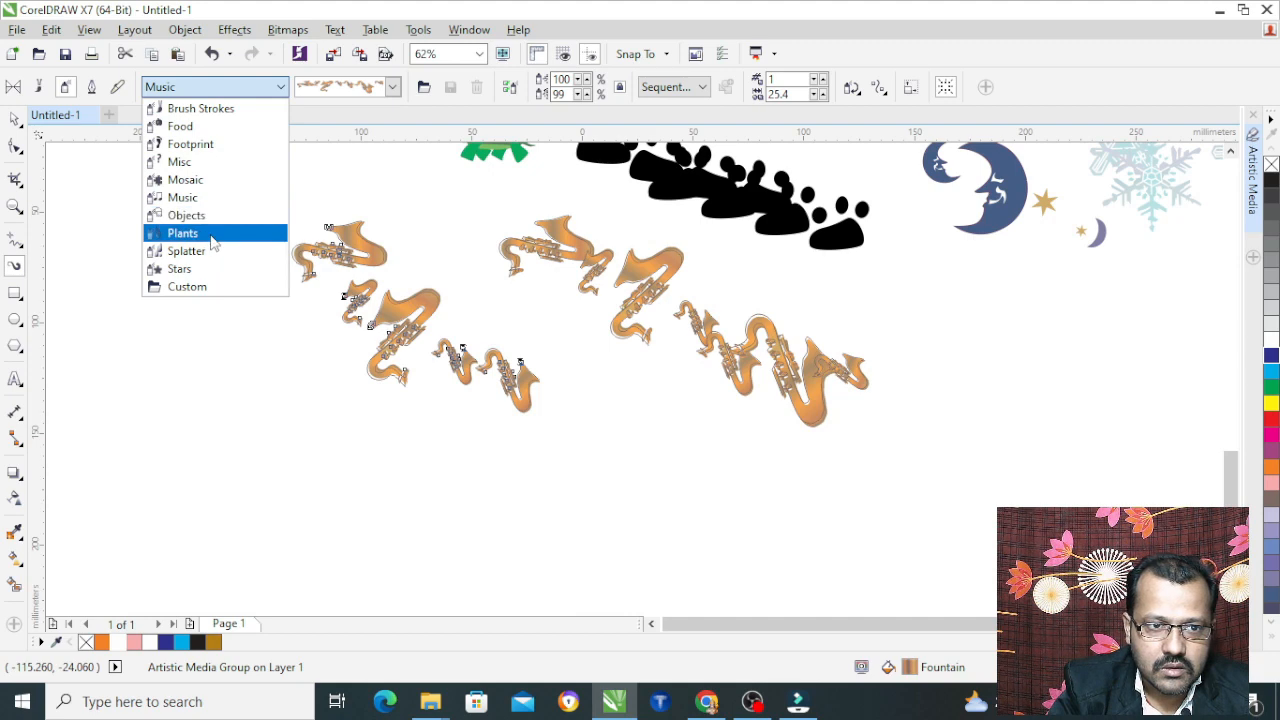
{"action": "key", "text": "Escape"}
{"action": "left_click_drag", "start_coordinate": [608, 394], "coordinate": [768, 516]}
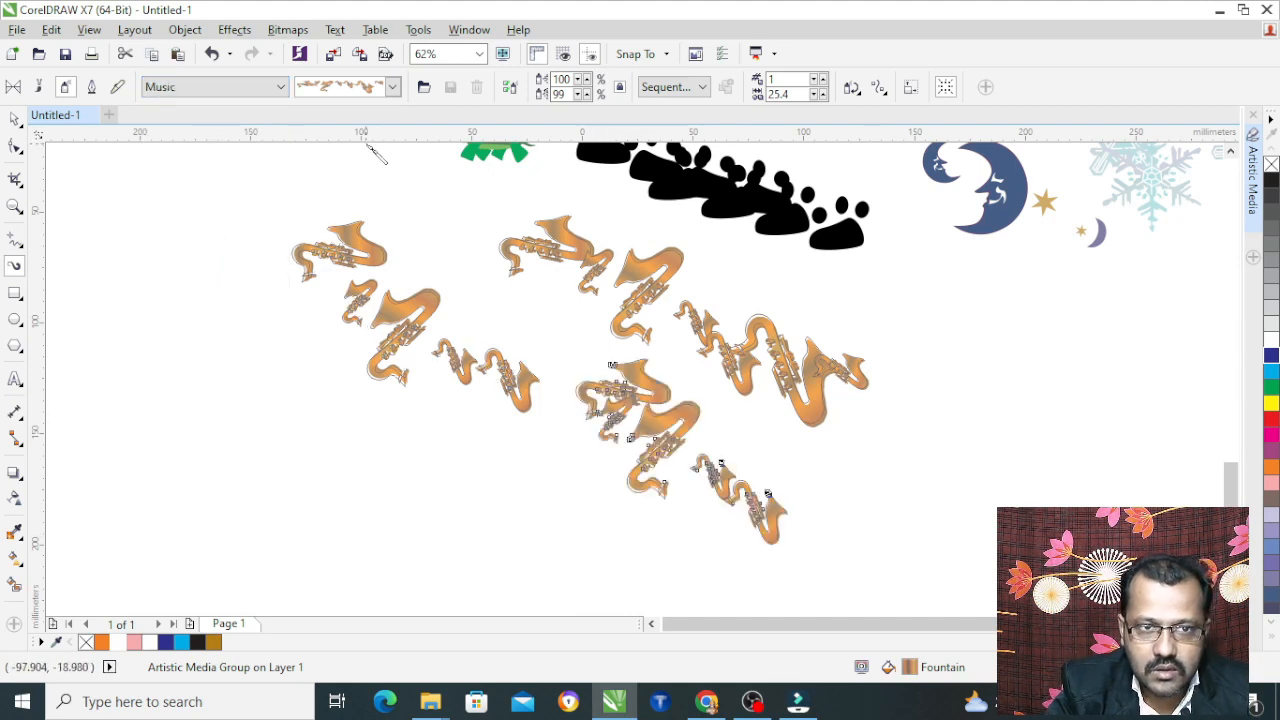
Give the lowest saxophone stroke the Plants mixed-leaves pattern and draw a steep leaf stroke about 80 mm tall beside the outermost saxophones.
{"action": "left_click", "coordinate": [215, 87]}
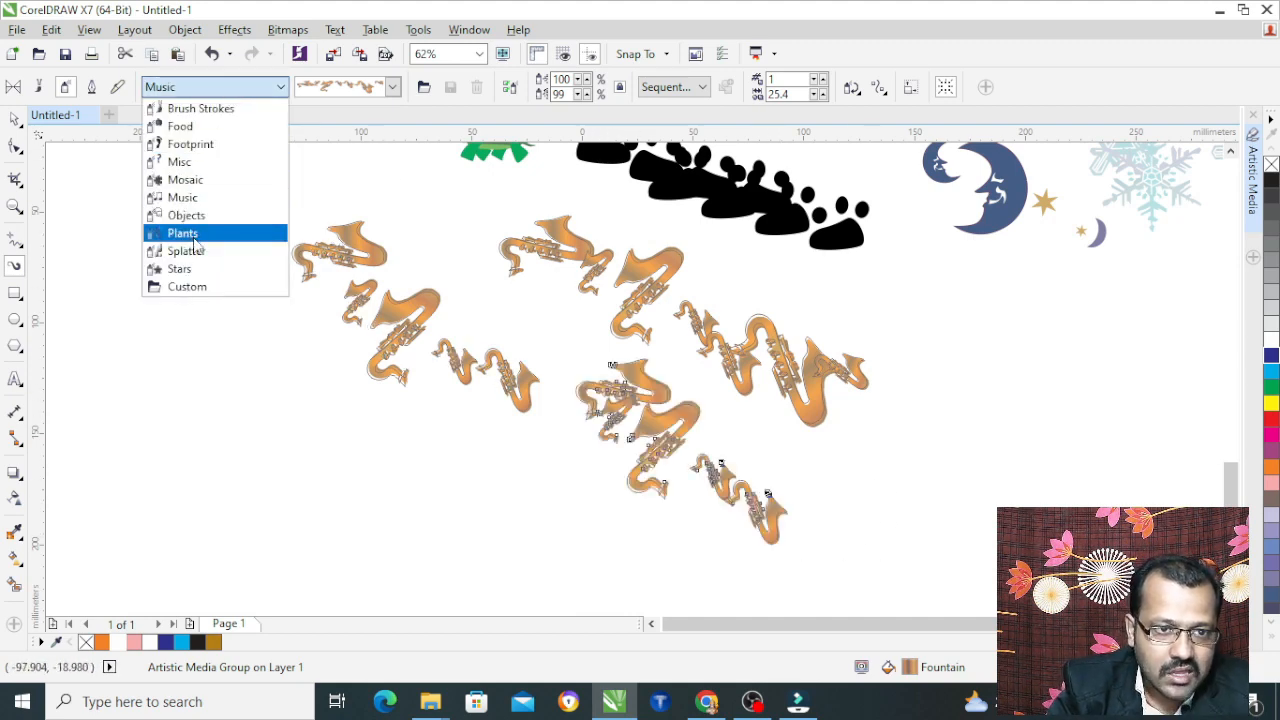
{"action": "left_click", "coordinate": [183, 233]}
{"action": "left_click", "coordinate": [368, 90]}
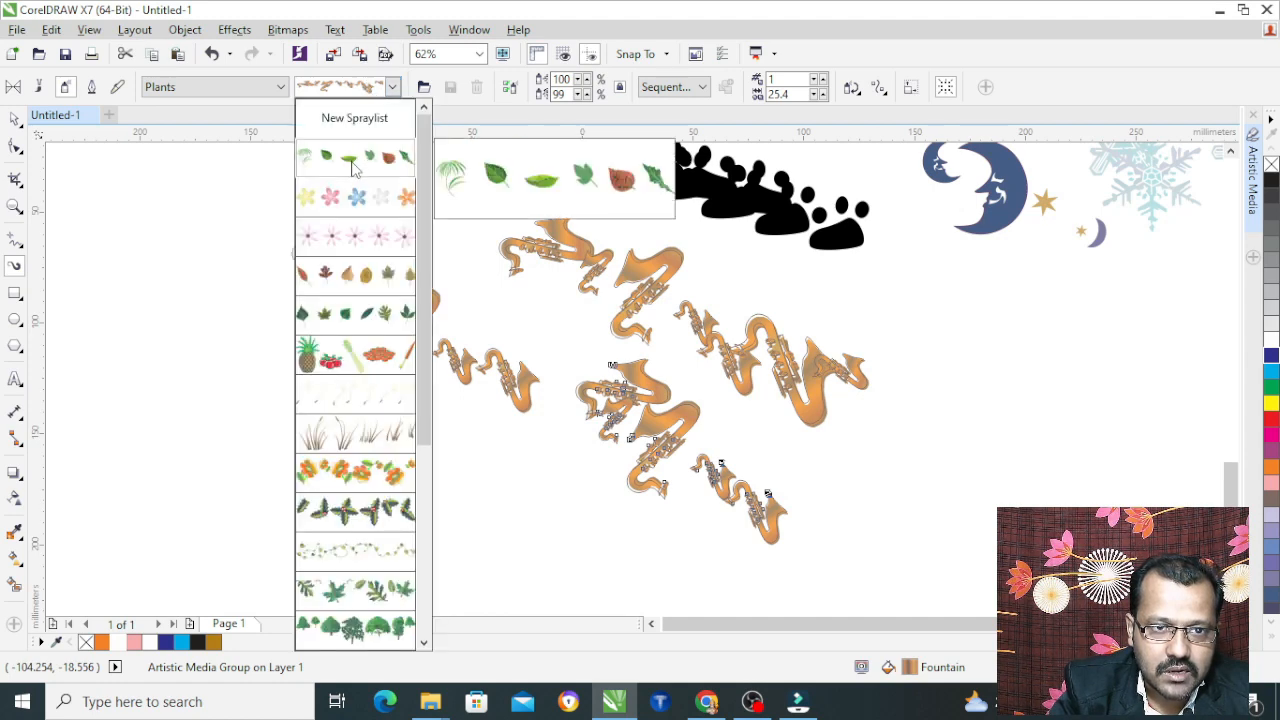
{"action": "left_click", "coordinate": [300, 264]}
{"action": "left_click_drag", "start_coordinate": [204, 288], "coordinate": [207, 295]}
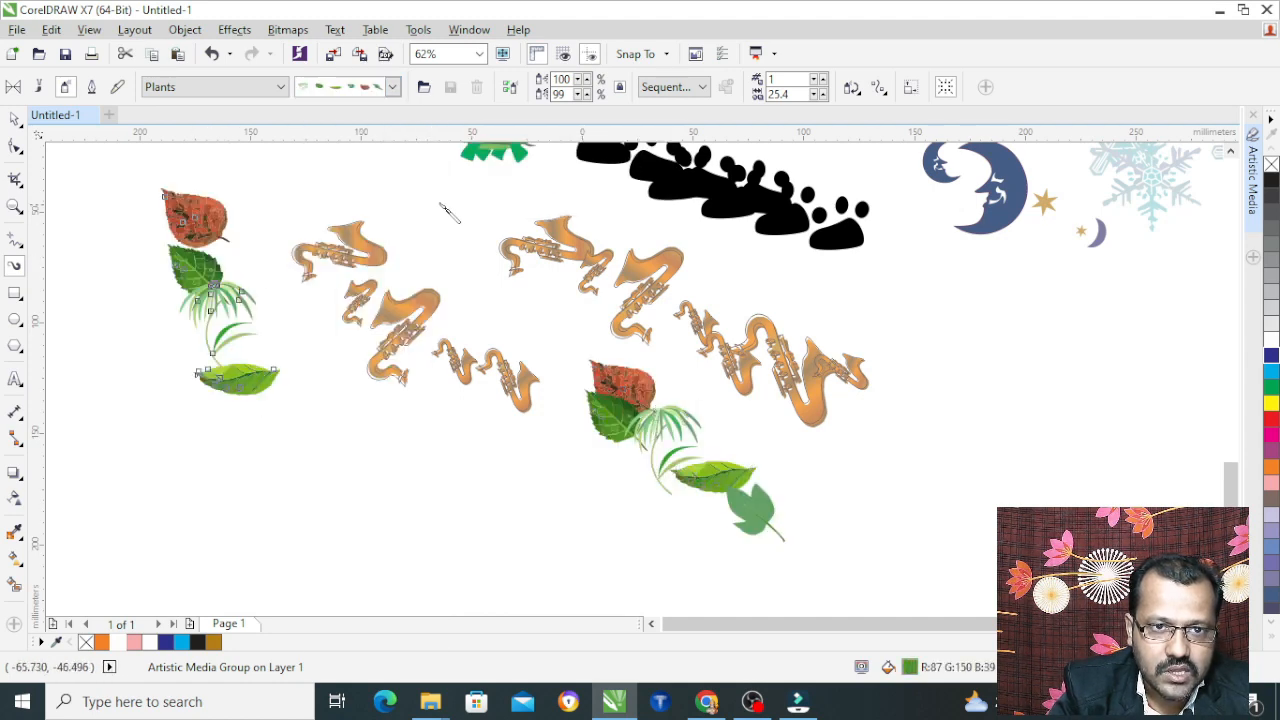
Try the Plants pineapple-and-vegetables pattern on the steep leaf stroke and apply the dandelion-seeds pattern.
{"action": "left_click", "coordinate": [380, 90]}
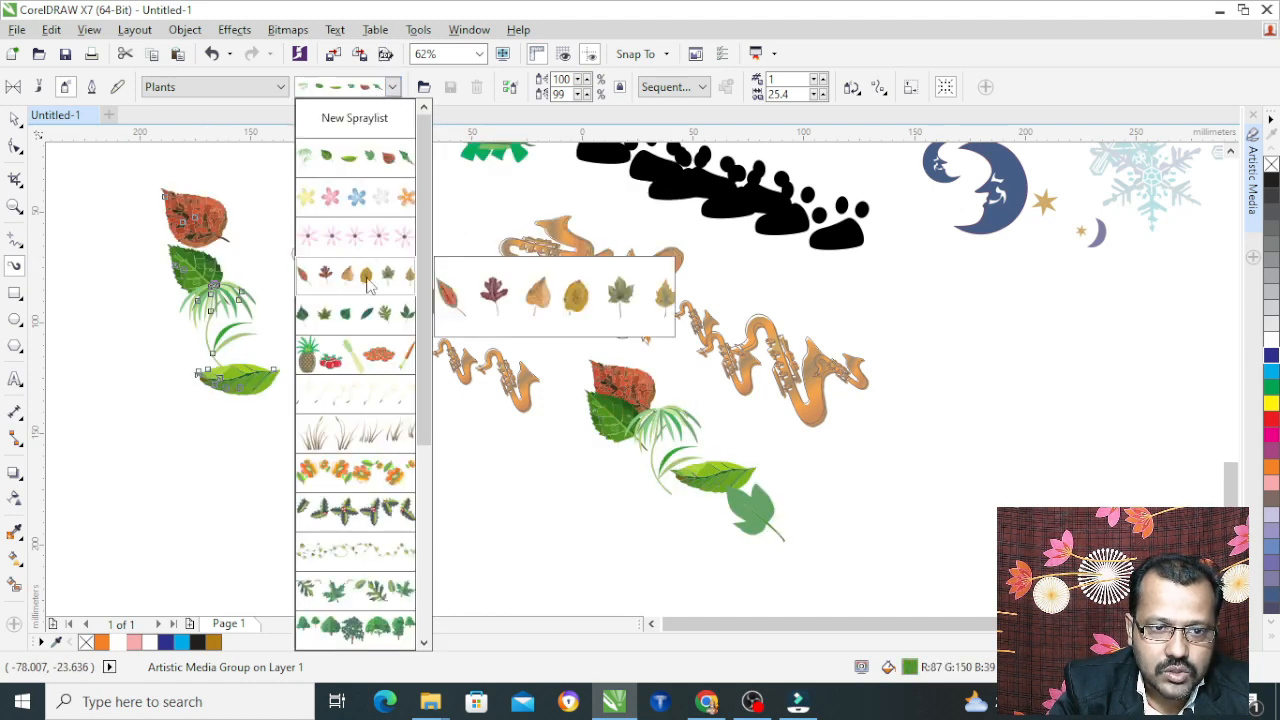
{"action": "left_click", "coordinate": [345, 362]}
{"action": "left_click", "coordinate": [362, 90]}
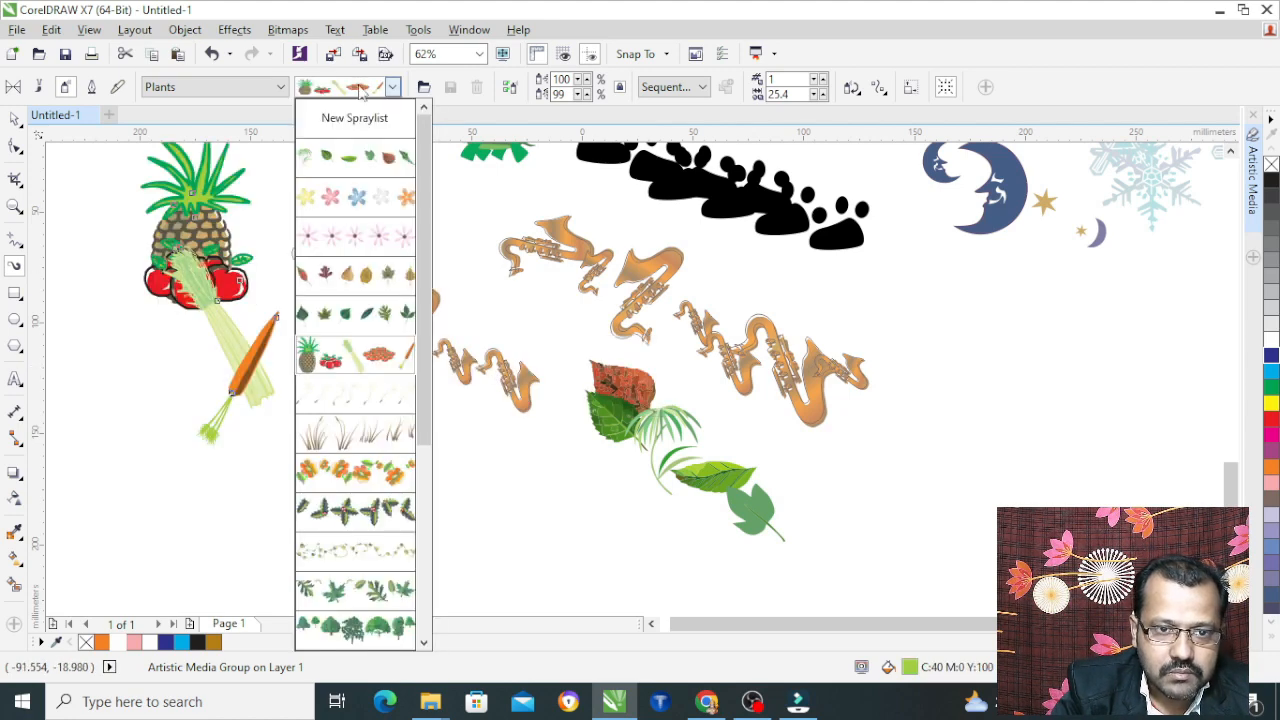
{"action": "left_click", "coordinate": [343, 363]}
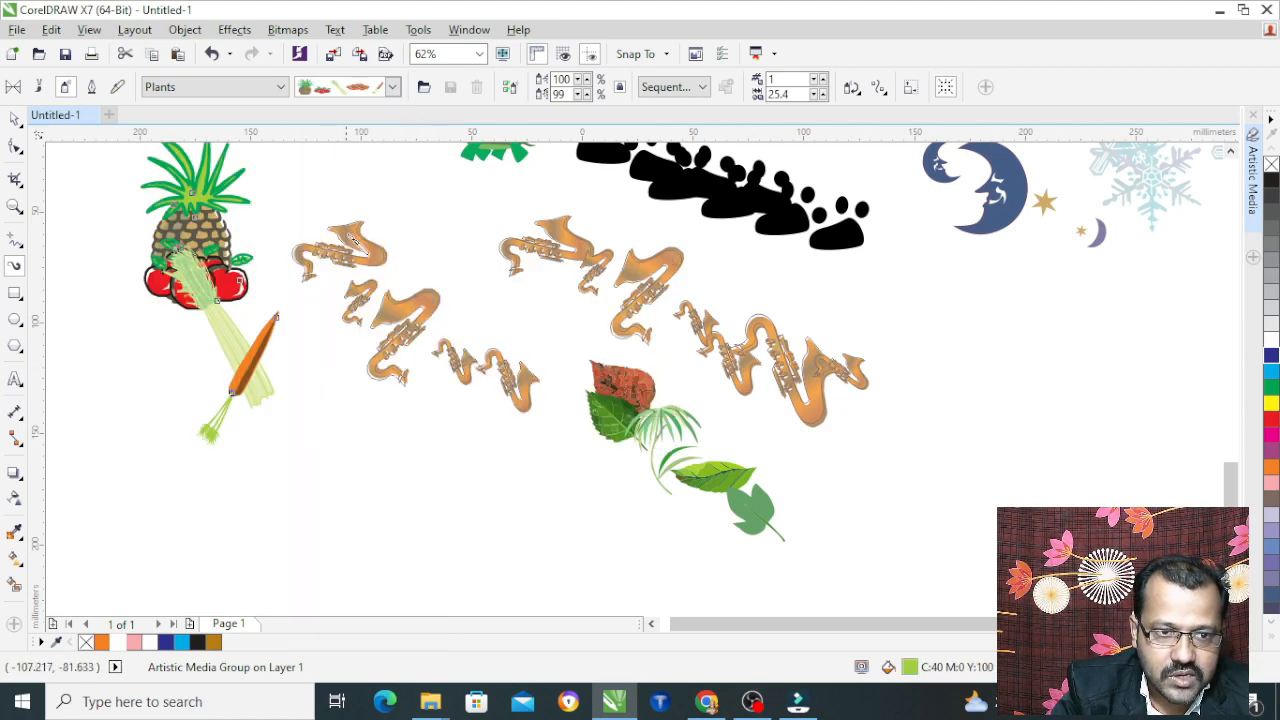
{"action": "left_click", "coordinate": [392, 87]}
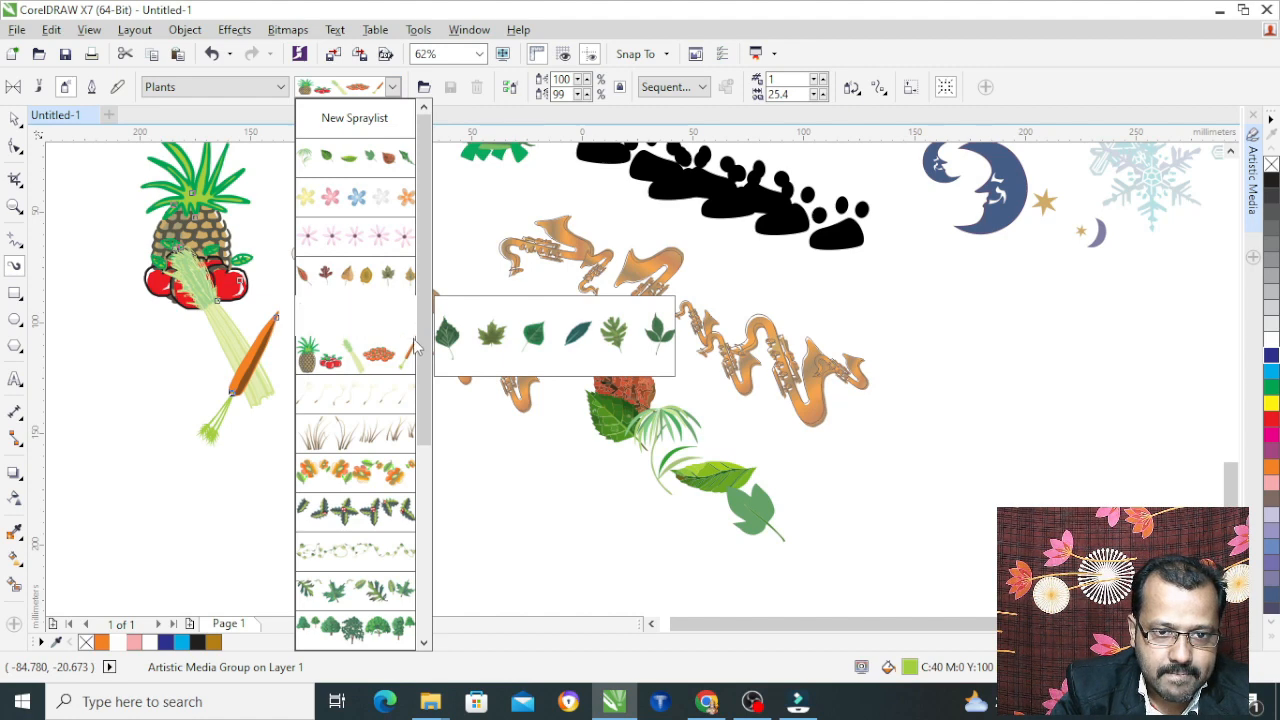
{"action": "left_click", "coordinate": [412, 400]}
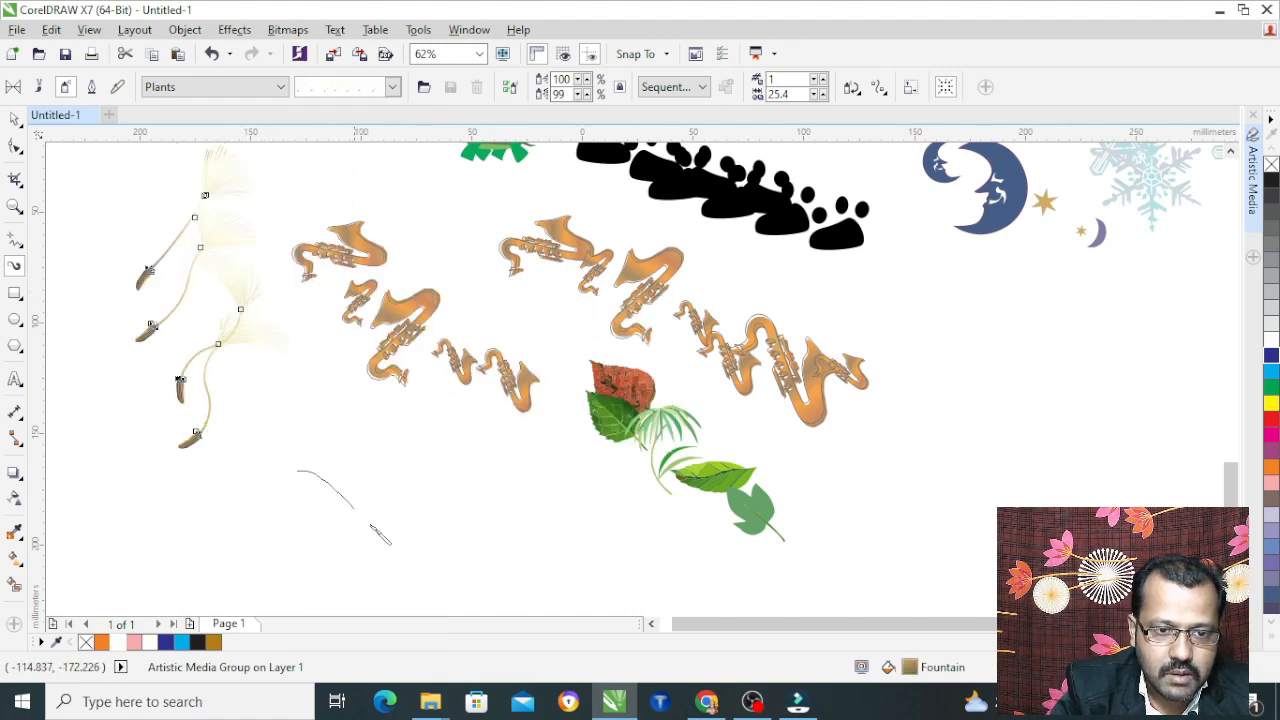
Draw a stroke about 70 mm wide below the dandelion seeds and give it the Plants bare-trees pattern.
{"action": "left_click_drag", "start_coordinate": [380, 535], "coordinate": [460, 542]}
{"action": "scroll", "coordinate": [394, 500], "scroll_direction": "up", "scroll_amount": 2}
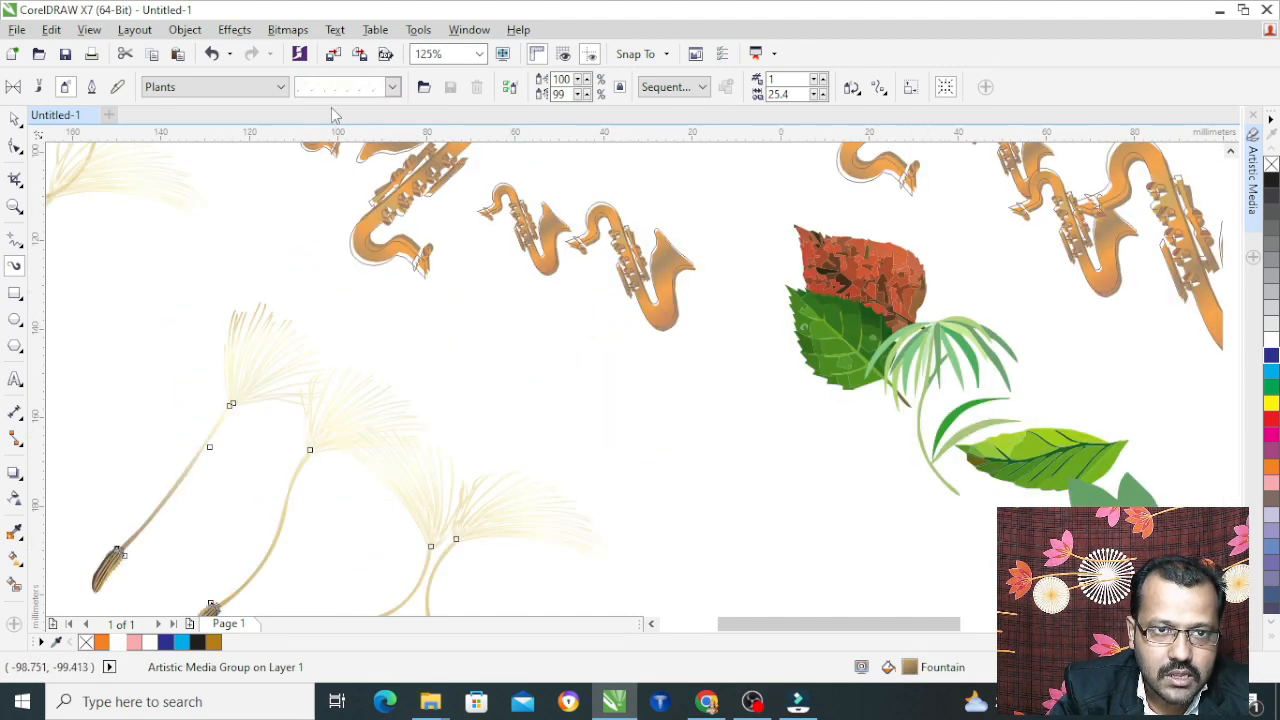
{"action": "left_click", "coordinate": [392, 87]}
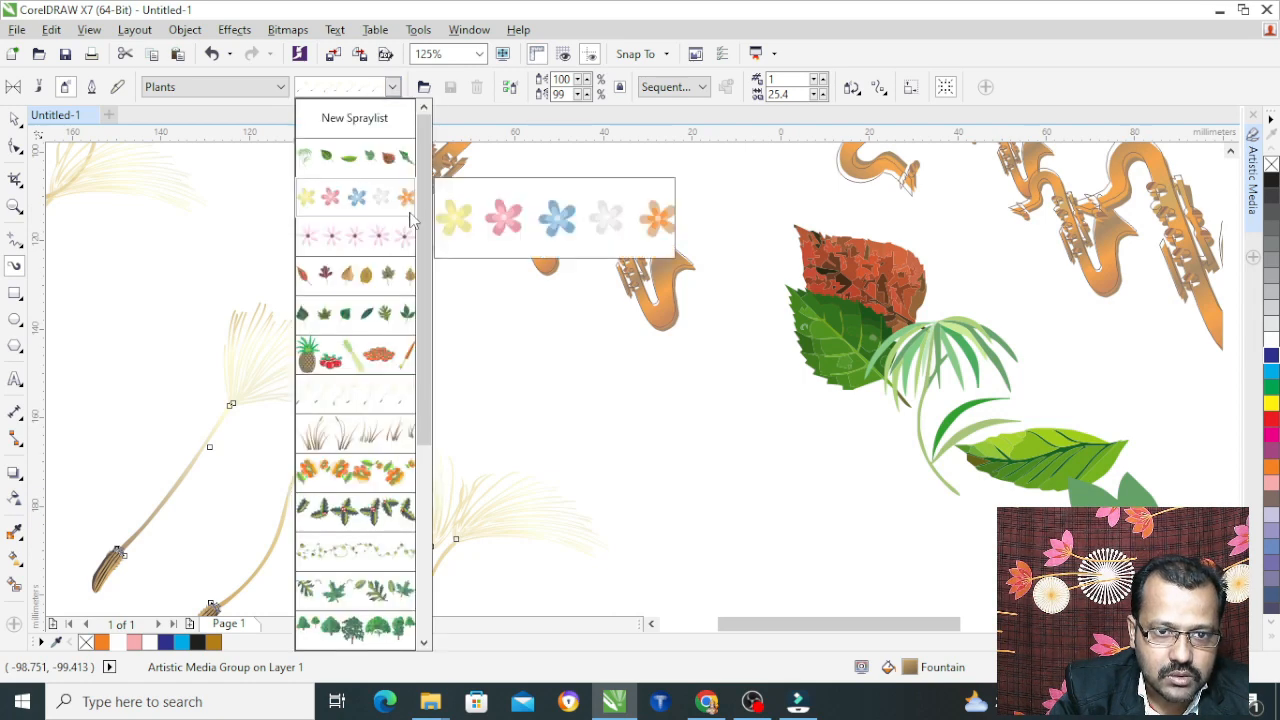
{"action": "scroll", "coordinate": [420, 370], "scroll_direction": "down", "scroll_amount": 5}
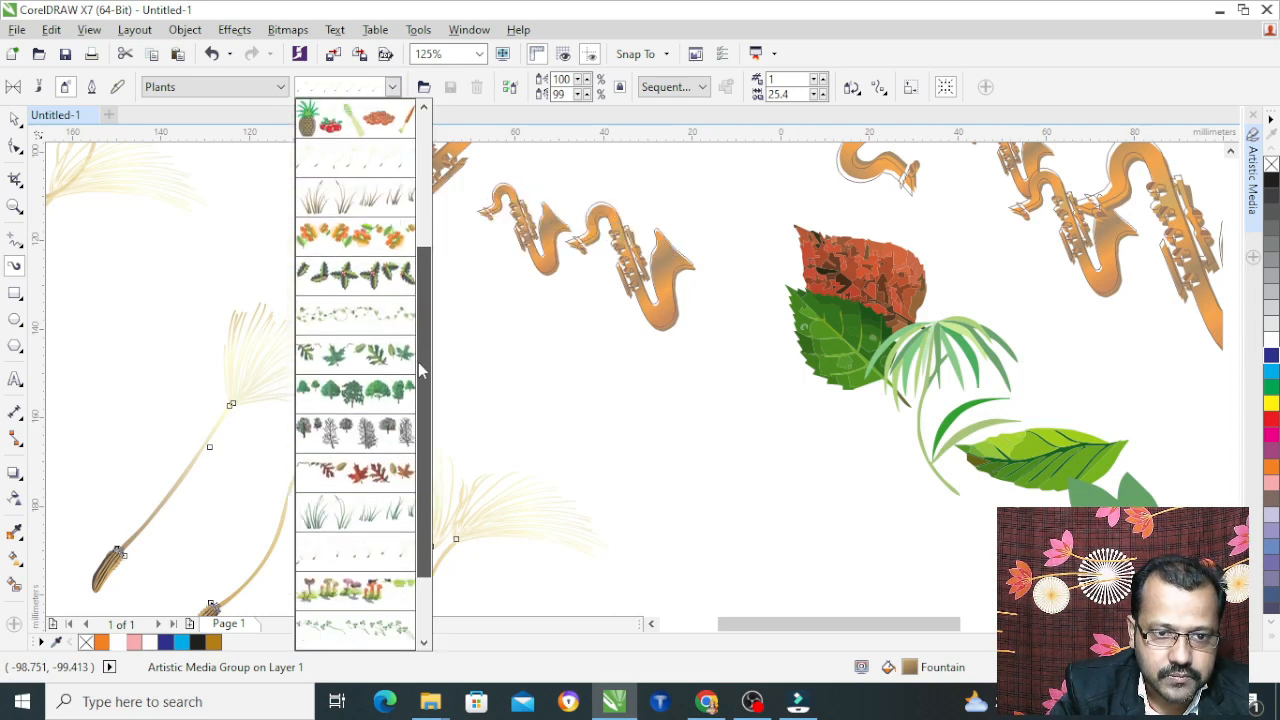
{"action": "left_click", "coordinate": [365, 431]}
{"action": "scroll", "coordinate": [430, 340], "scroll_direction": "down", "scroll_amount": 2}
{"action": "scroll", "coordinate": [436, 498], "scroll_direction": "up", "scroll_amount": 2}
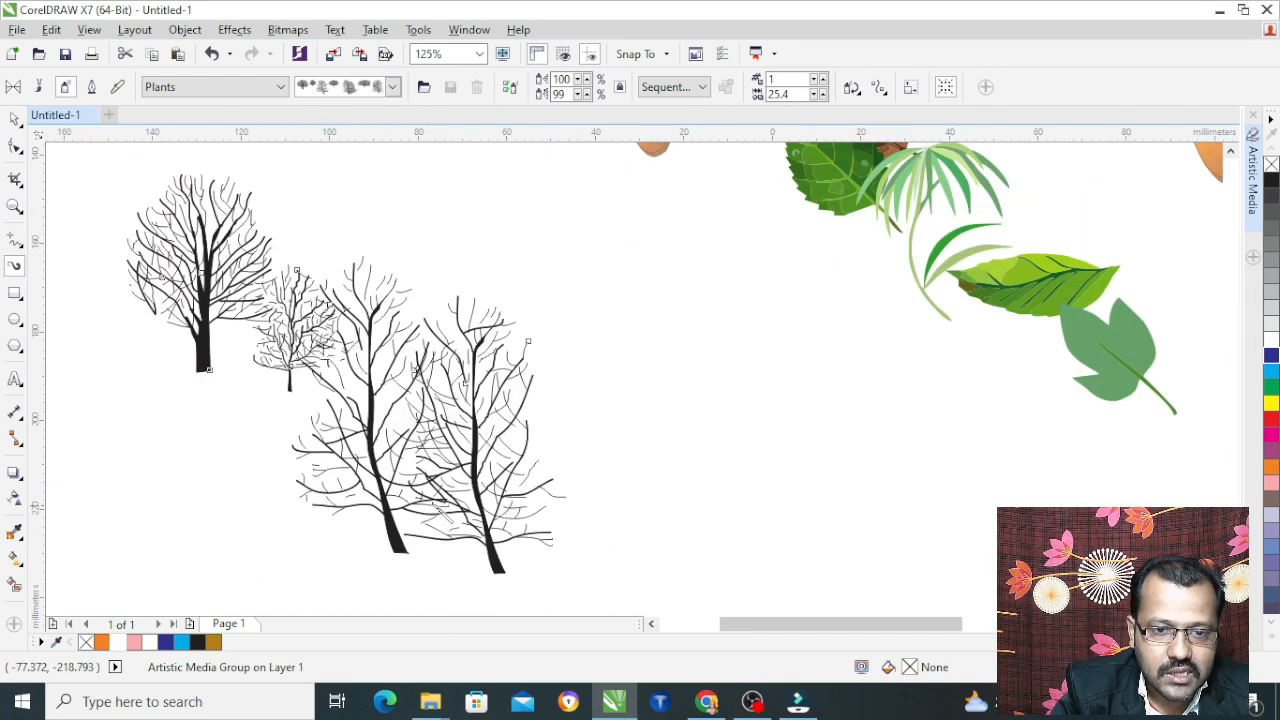
Draw a short stroke beside the bare trees, try the Plants autumn-leaves pattern, and apply the orange-flowers pattern.
{"action": "left_click_drag", "start_coordinate": [648, 412], "coordinate": [715, 425]}
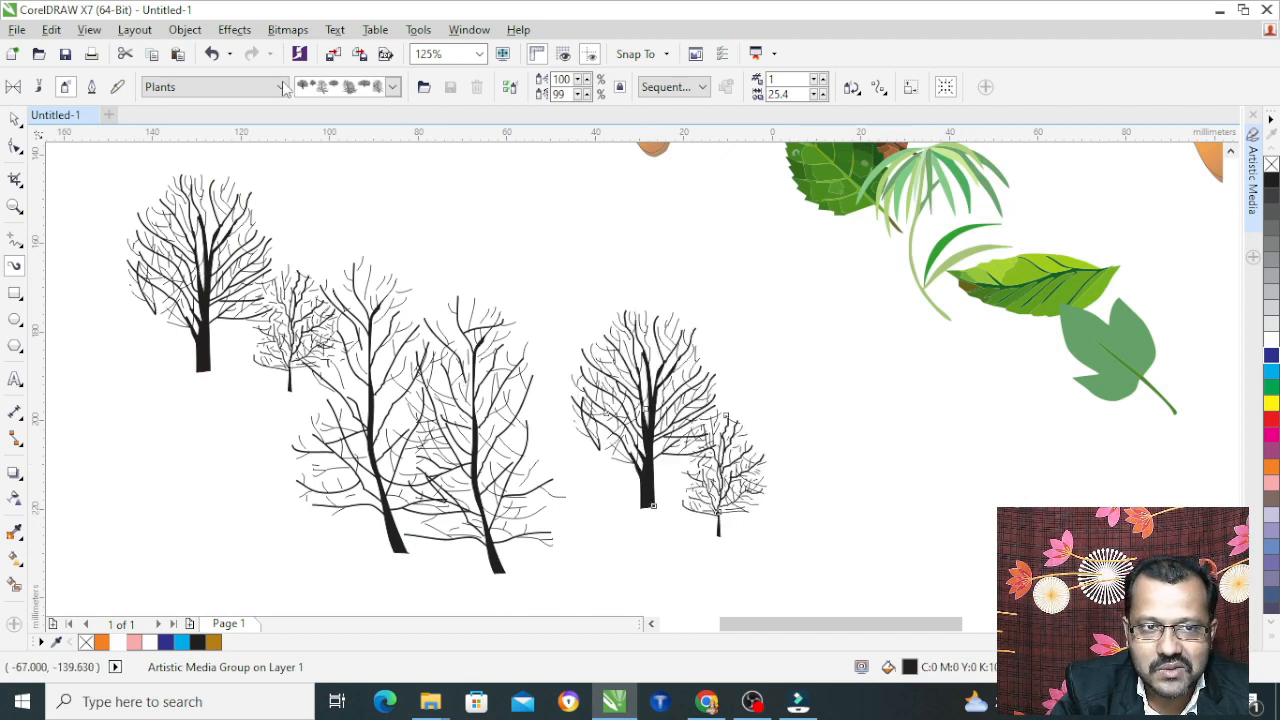
{"action": "left_click", "coordinate": [393, 87]}
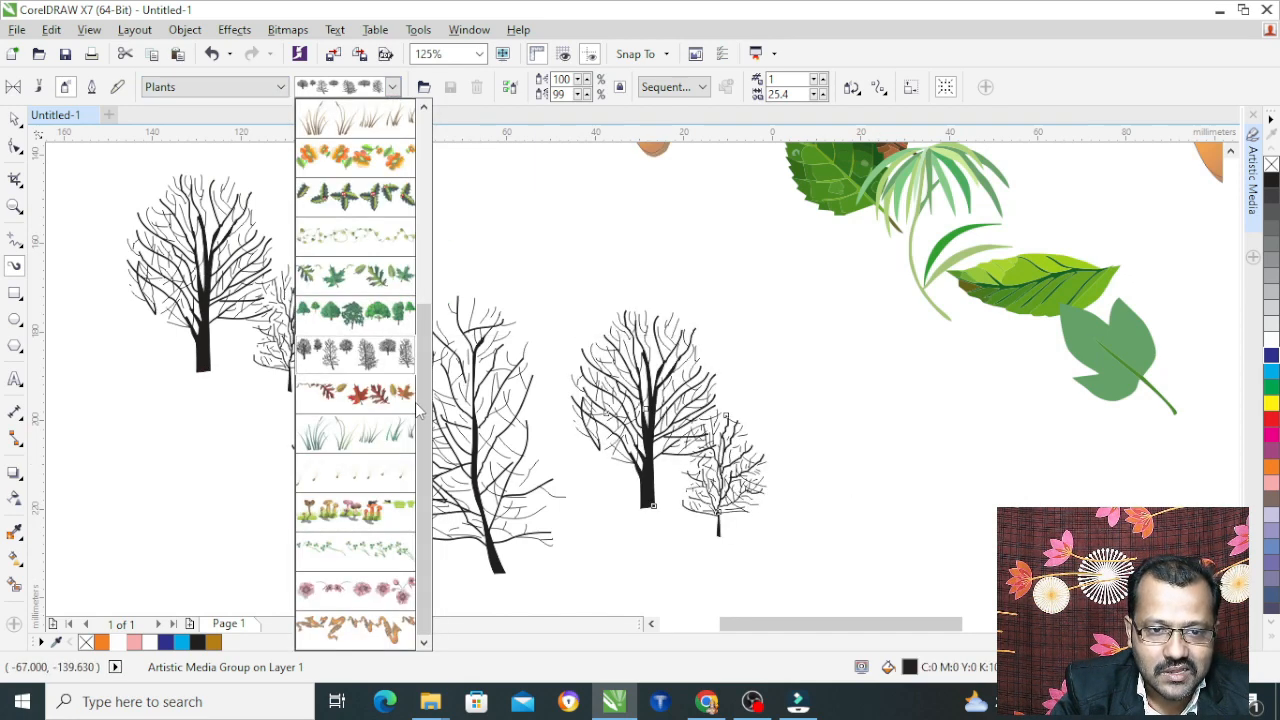
{"action": "scroll", "coordinate": [426, 470], "scroll_direction": "down", "scroll_amount": 3}
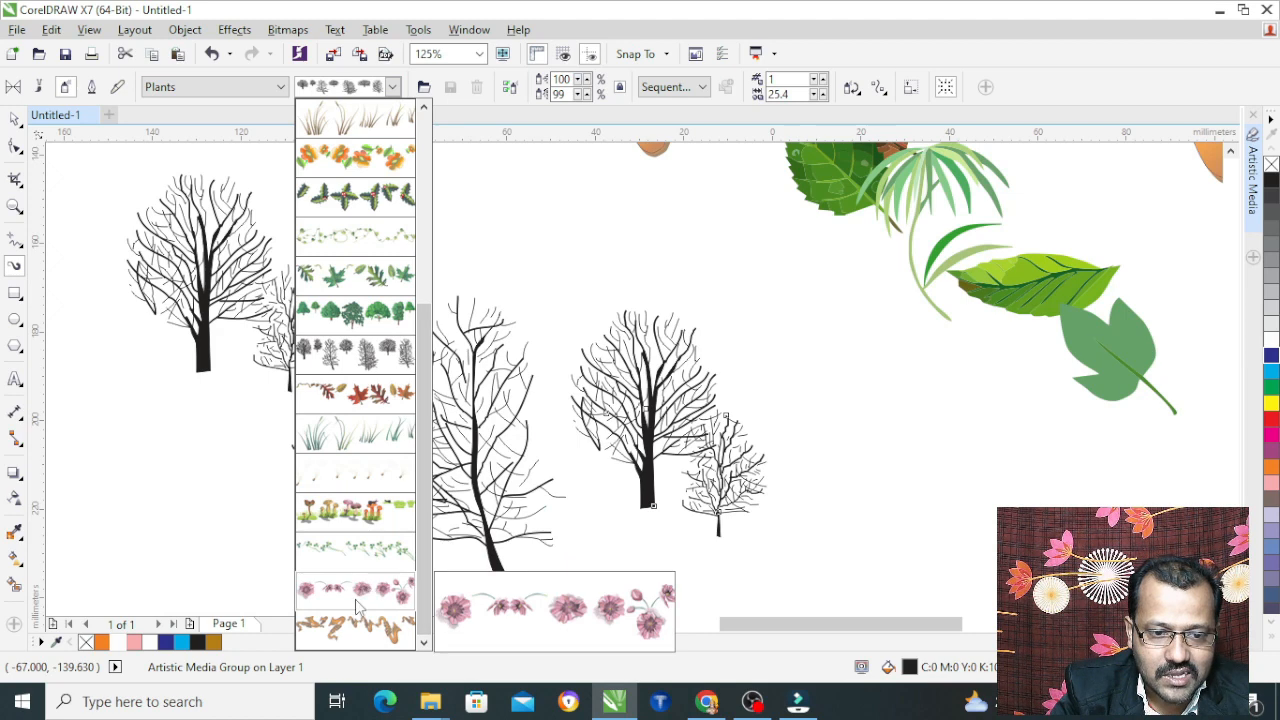
{"action": "left_click", "coordinate": [343, 396]}
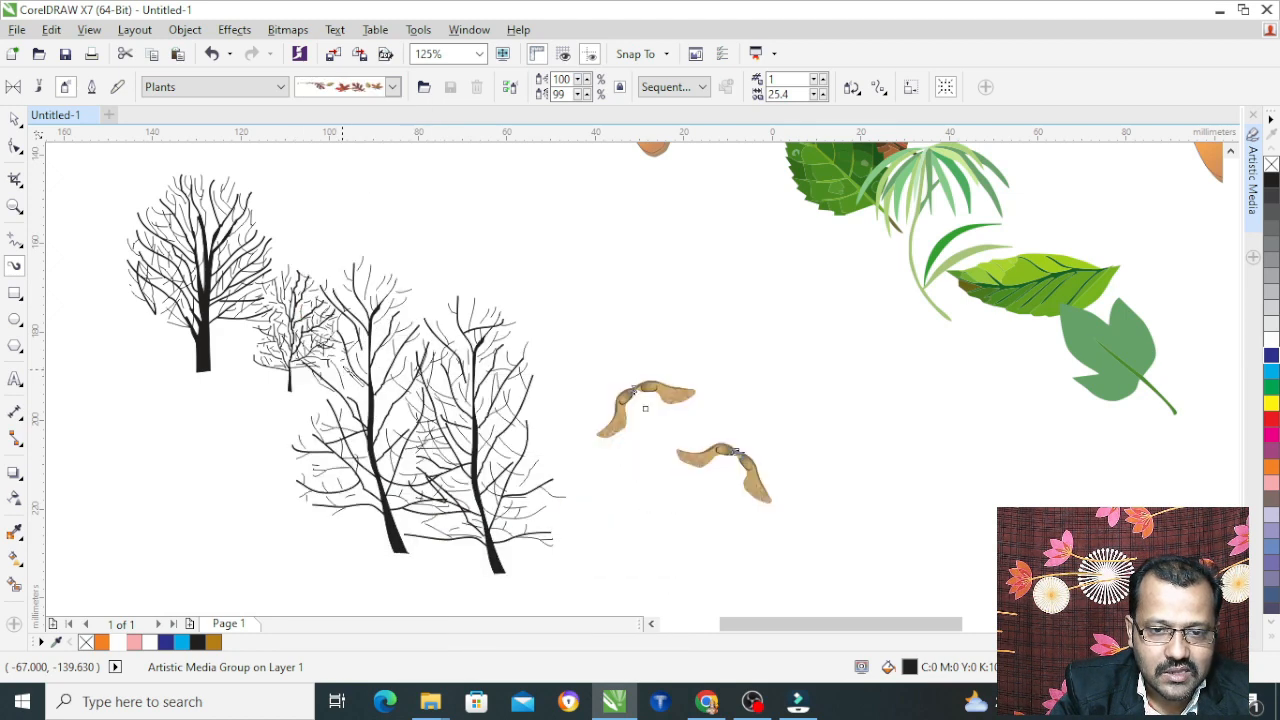
{"action": "left_click", "coordinate": [353, 92]}
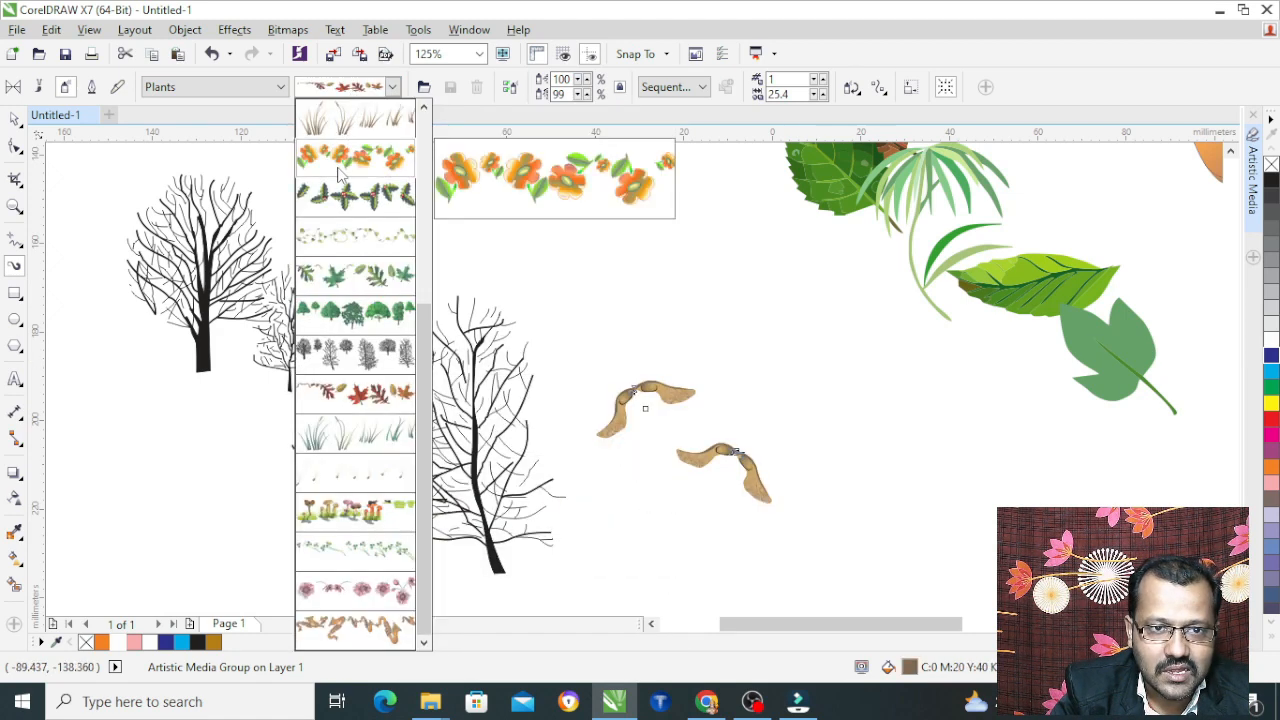
{"action": "left_click", "coordinate": [343, 158]}
Choose the Splatter category and try the thin-line splatter and the black blot with a tail on the flower stroke.
{"action": "left_click", "coordinate": [180, 88]}
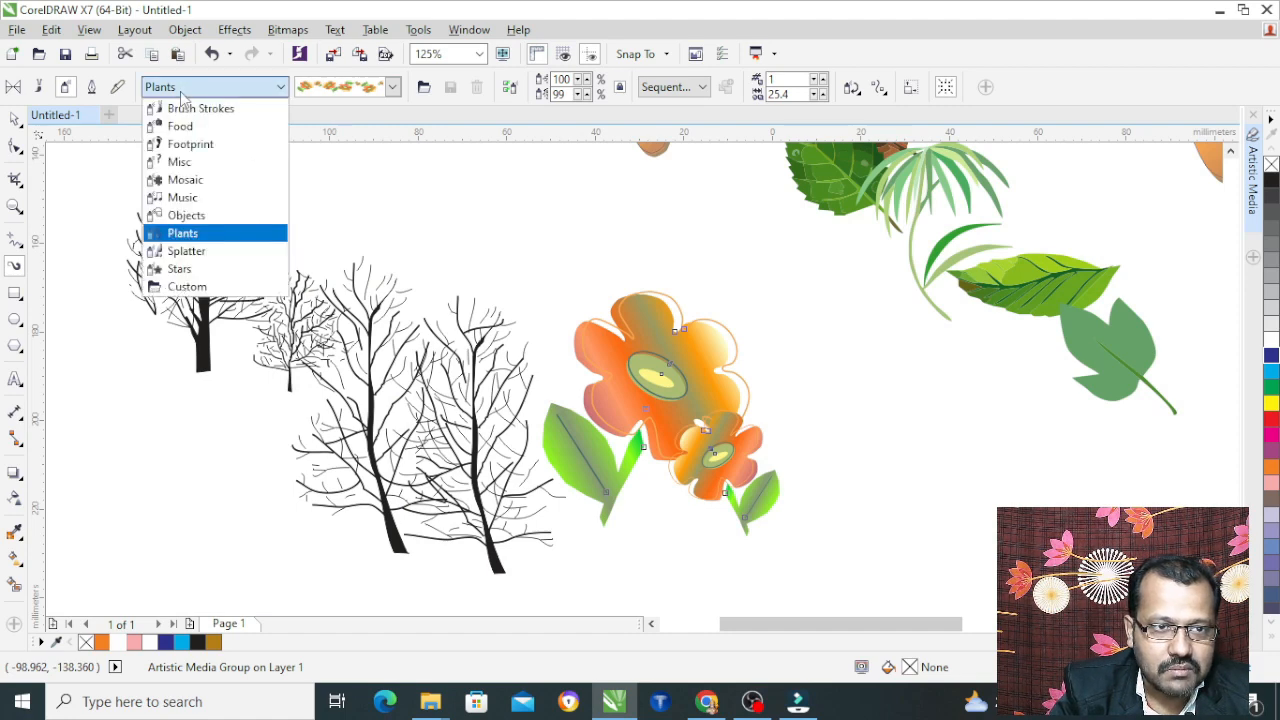
{"action": "left_click", "coordinate": [200, 253]}
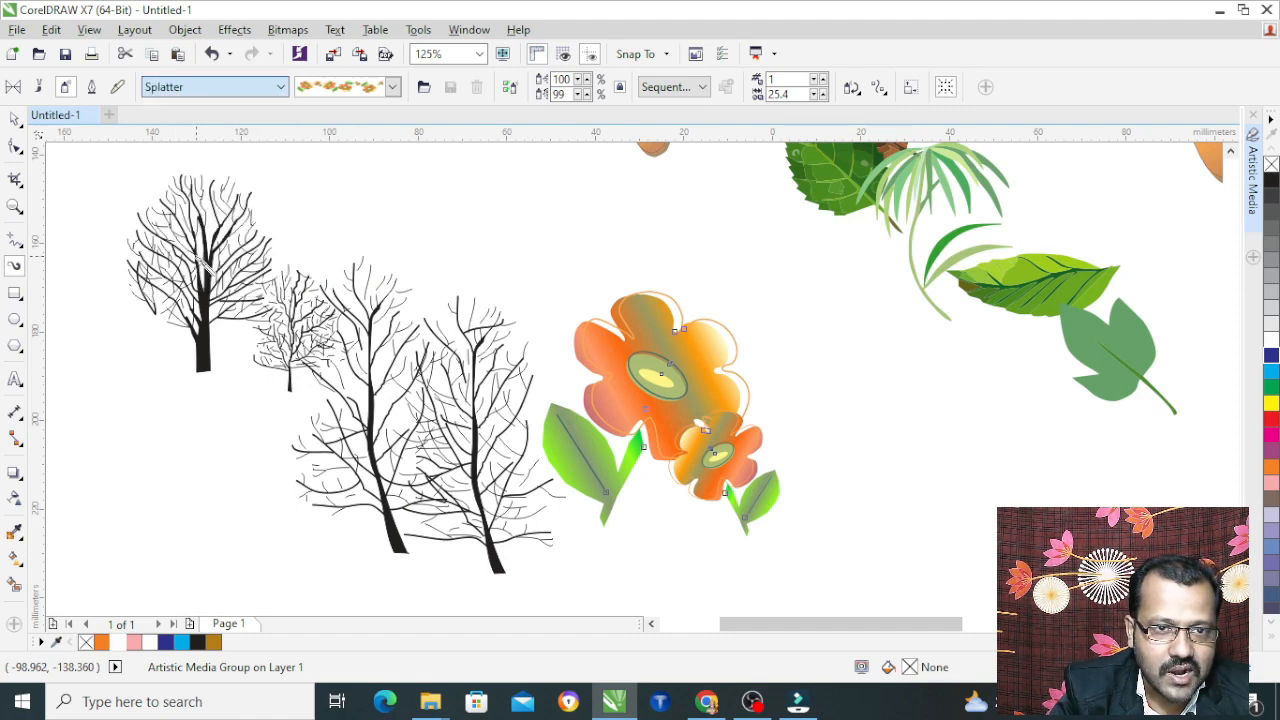
{"action": "left_click", "coordinate": [375, 90]}
{"action": "left_click", "coordinate": [356, 198]}
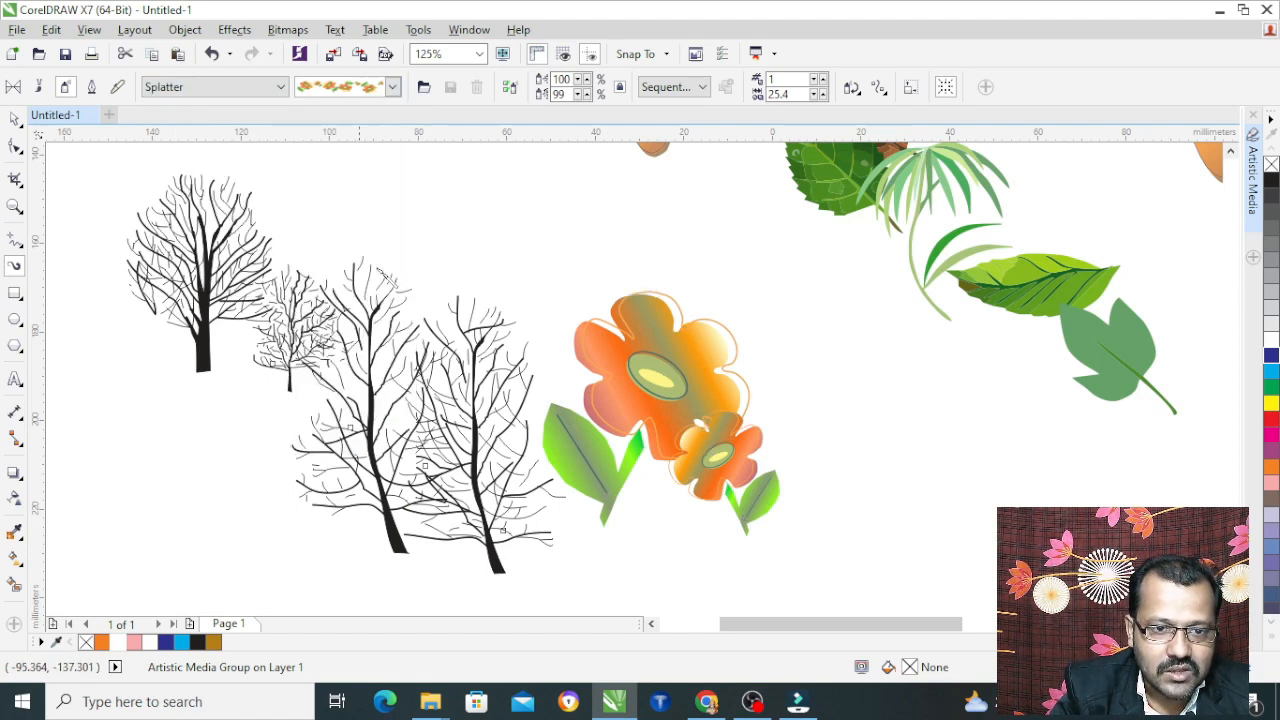
{"action": "left_click", "coordinate": [393, 87]}
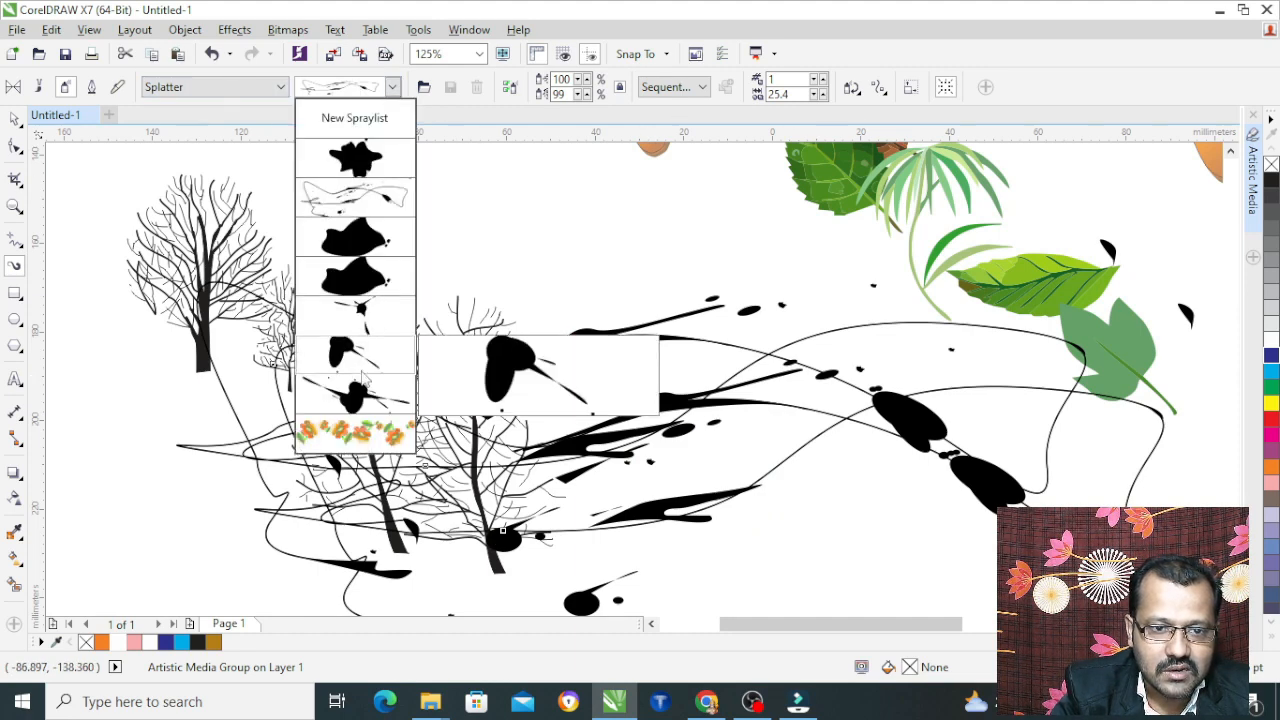
{"action": "left_click", "coordinate": [366, 197]}
Choose the Stars category and apply its colourful eight-pointed stars pattern to the short stroke beside the bare trees.
{"action": "left_click", "coordinate": [196, 88]}
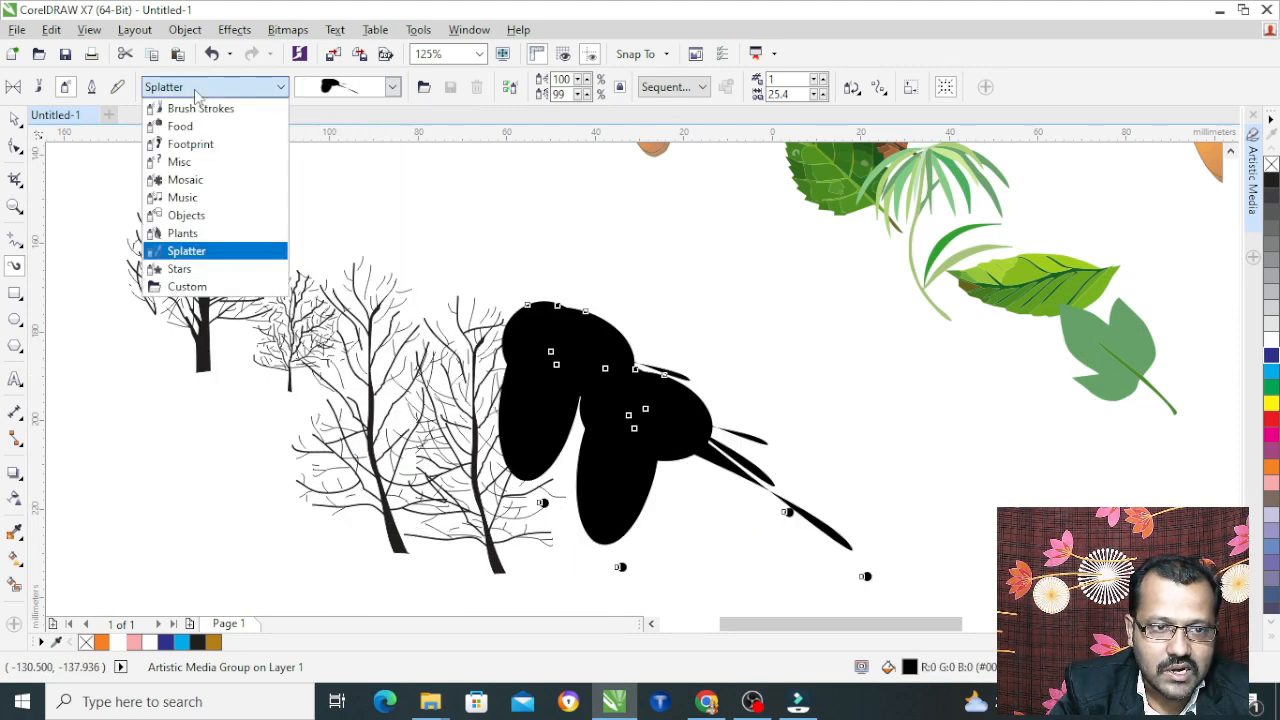
{"action": "left_click", "coordinate": [175, 270]}
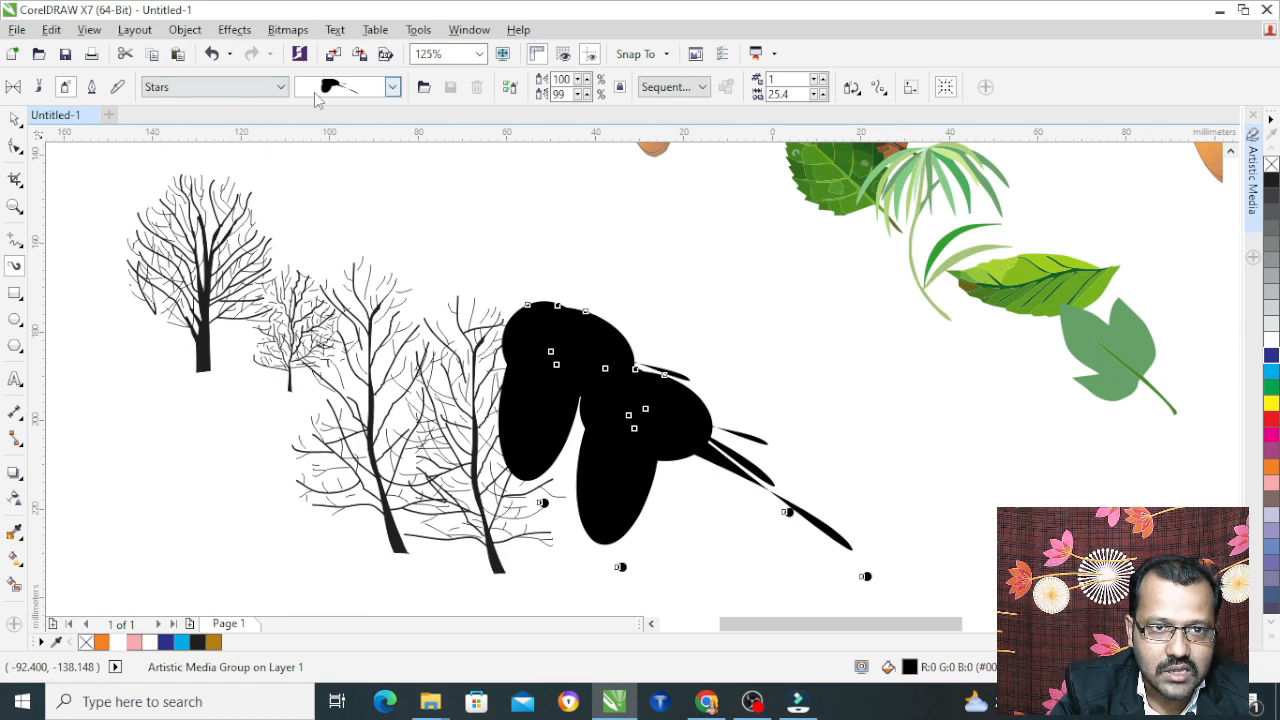
{"action": "left_click", "coordinate": [393, 87]}
{"action": "left_click", "coordinate": [345, 157]}
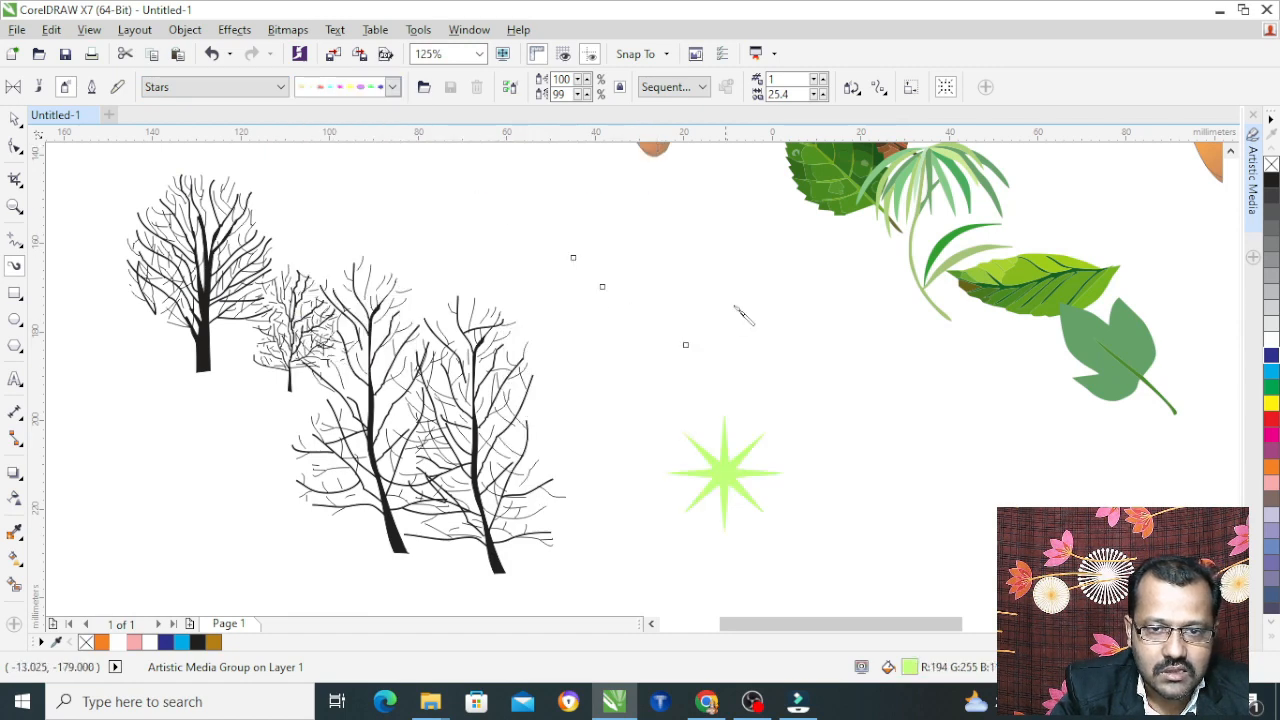
Apply the Stars category's pale purple stars pattern to the short stroke beside the bare trees.
{"action": "left_click", "coordinate": [360, 87]}
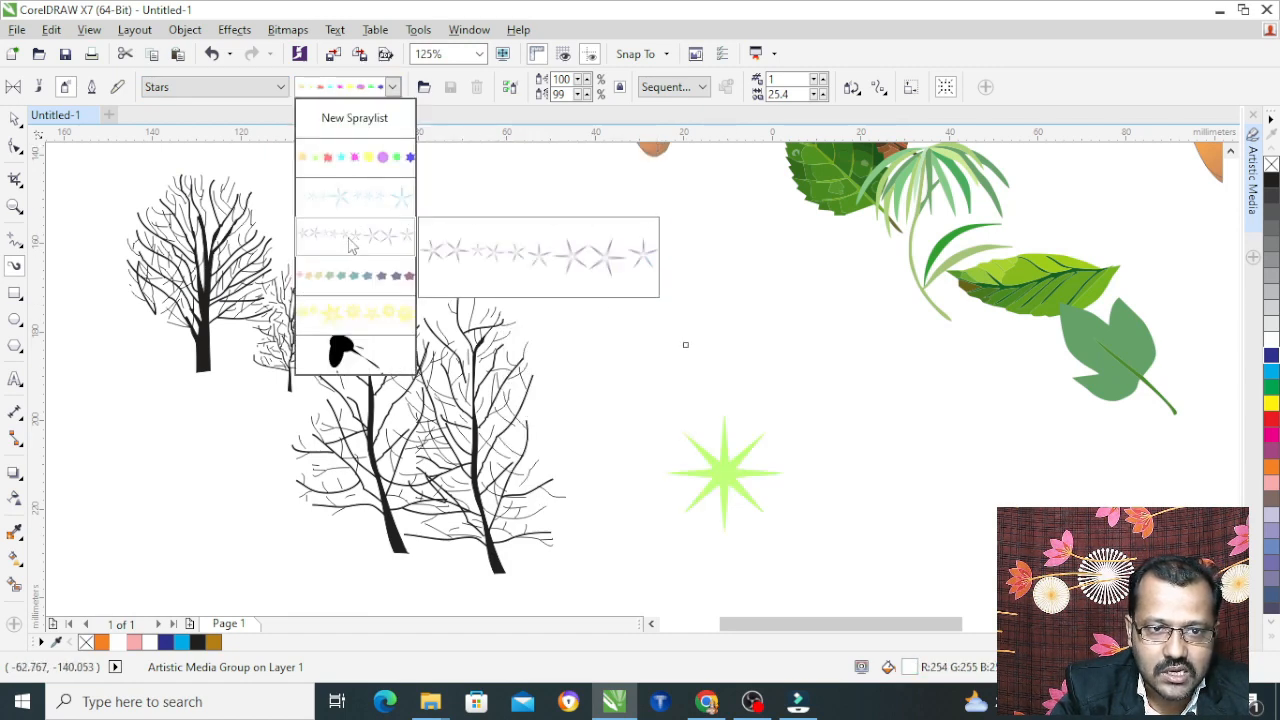
{"action": "left_click", "coordinate": [349, 242]}
{"action": "left_click", "coordinate": [215, 87]}
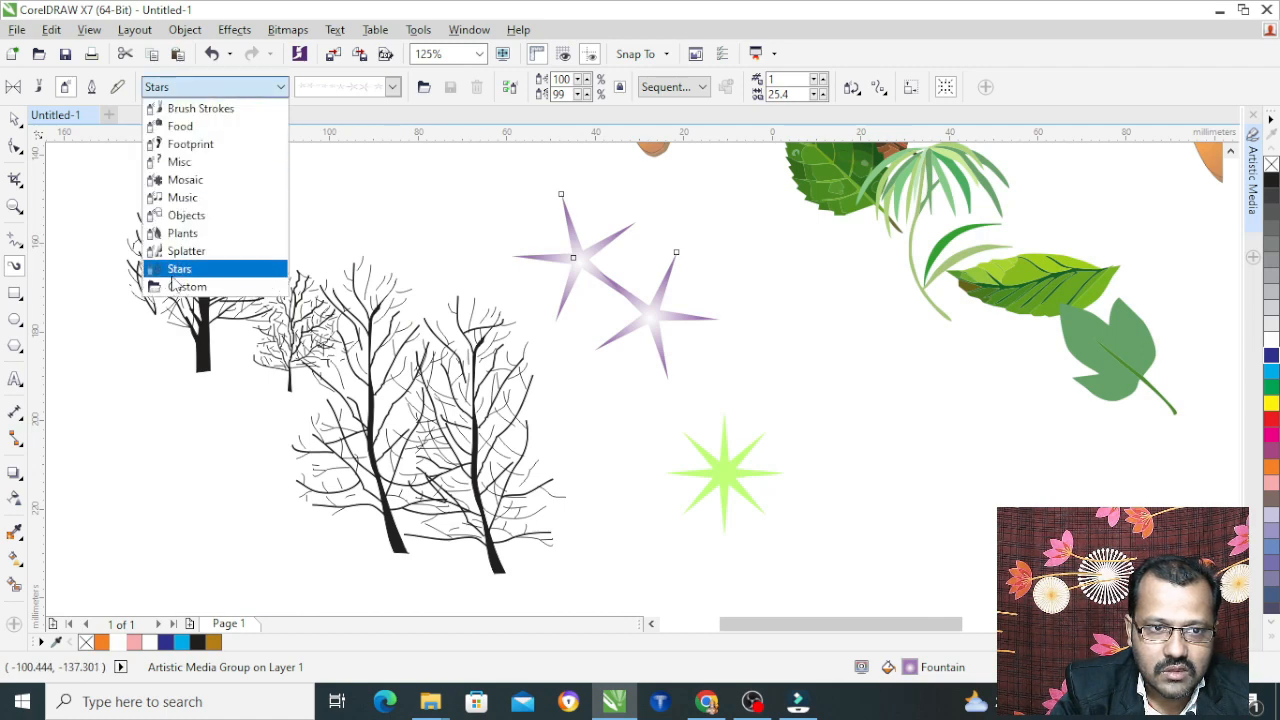
{"action": "left_click", "coordinate": [178, 270]}
{"action": "left_click", "coordinate": [215, 87]}
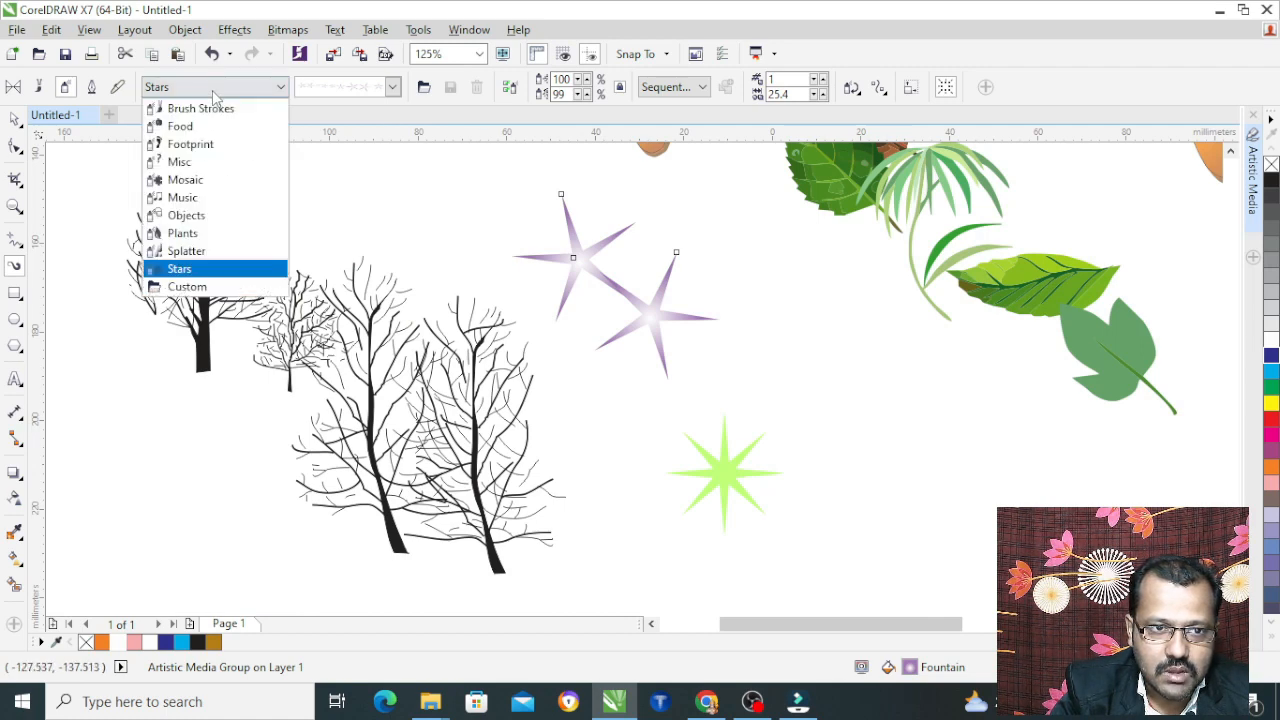
{"action": "left_click", "coordinate": [187, 287]}
{"action": "scroll", "coordinate": [595, 367], "scroll_direction": "down", "scroll_amount": 1}
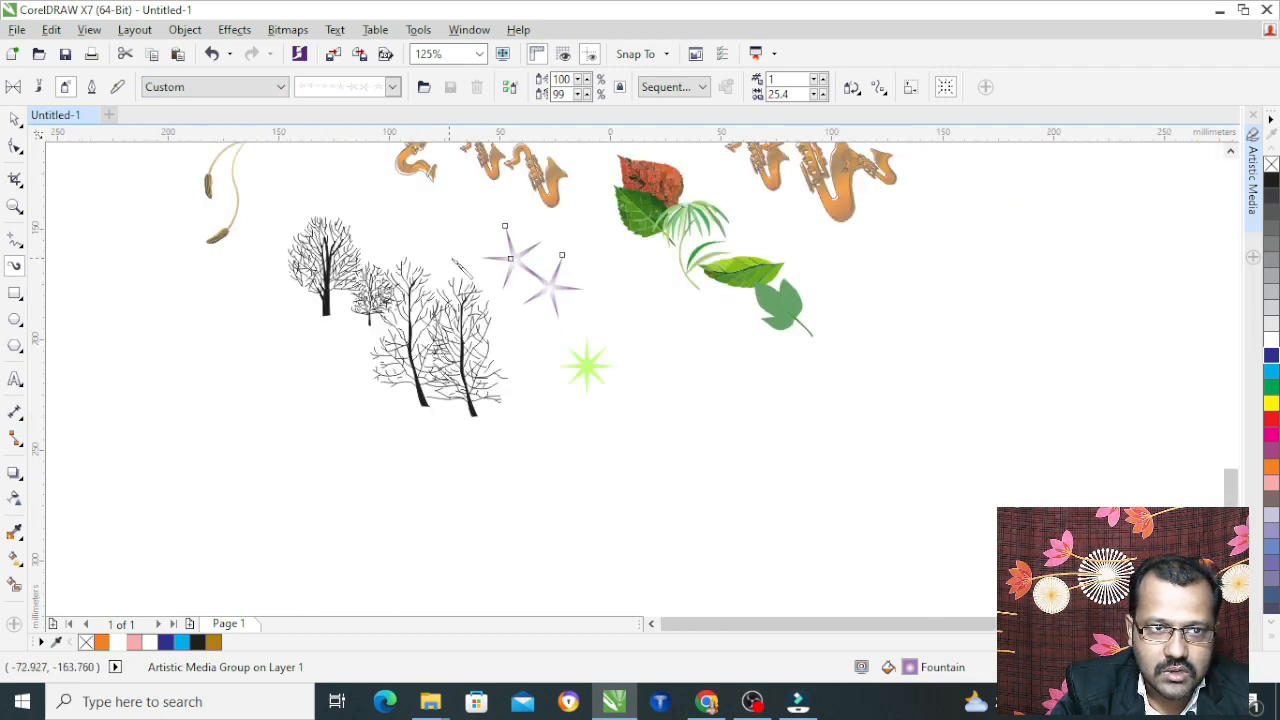
Draw a stroke about 107 mm wide below the green star with the Stars pale purple stars pattern.
{"action": "left_click", "coordinate": [392, 86]}
{"action": "left_click", "coordinate": [338, 238]}
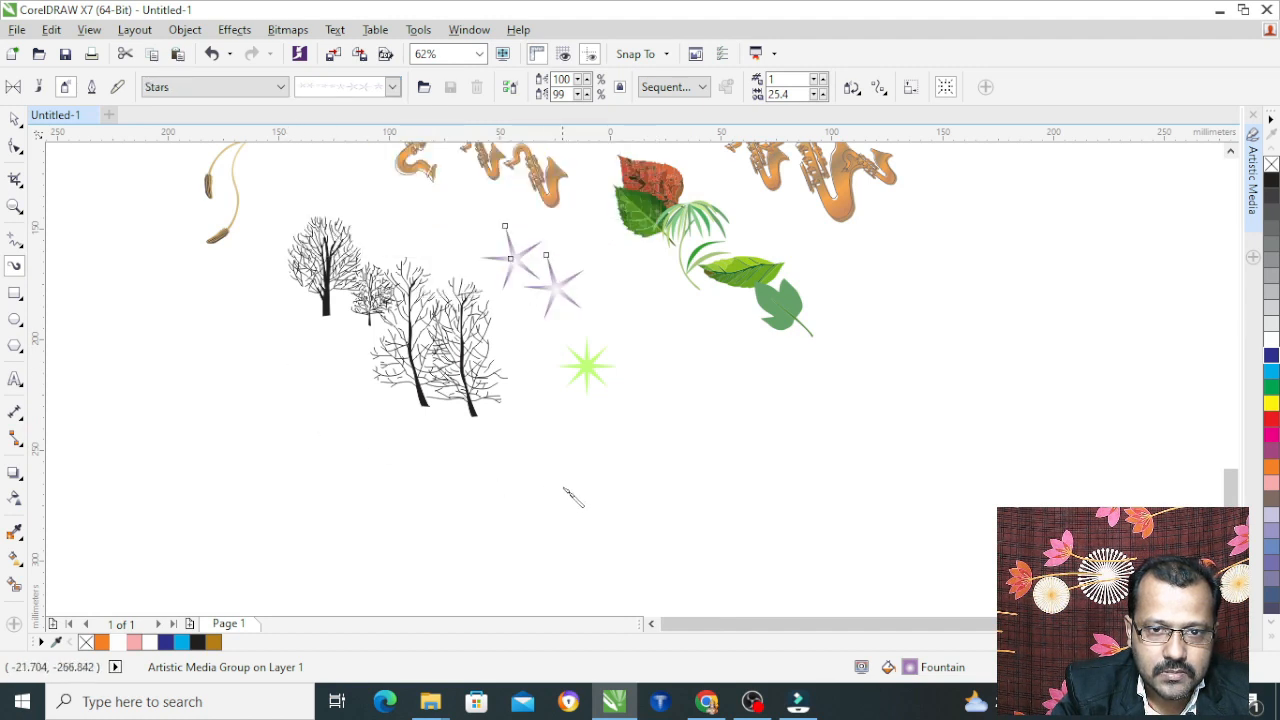
{"action": "left_click_drag", "start_coordinate": [562, 480], "coordinate": [800, 468]}
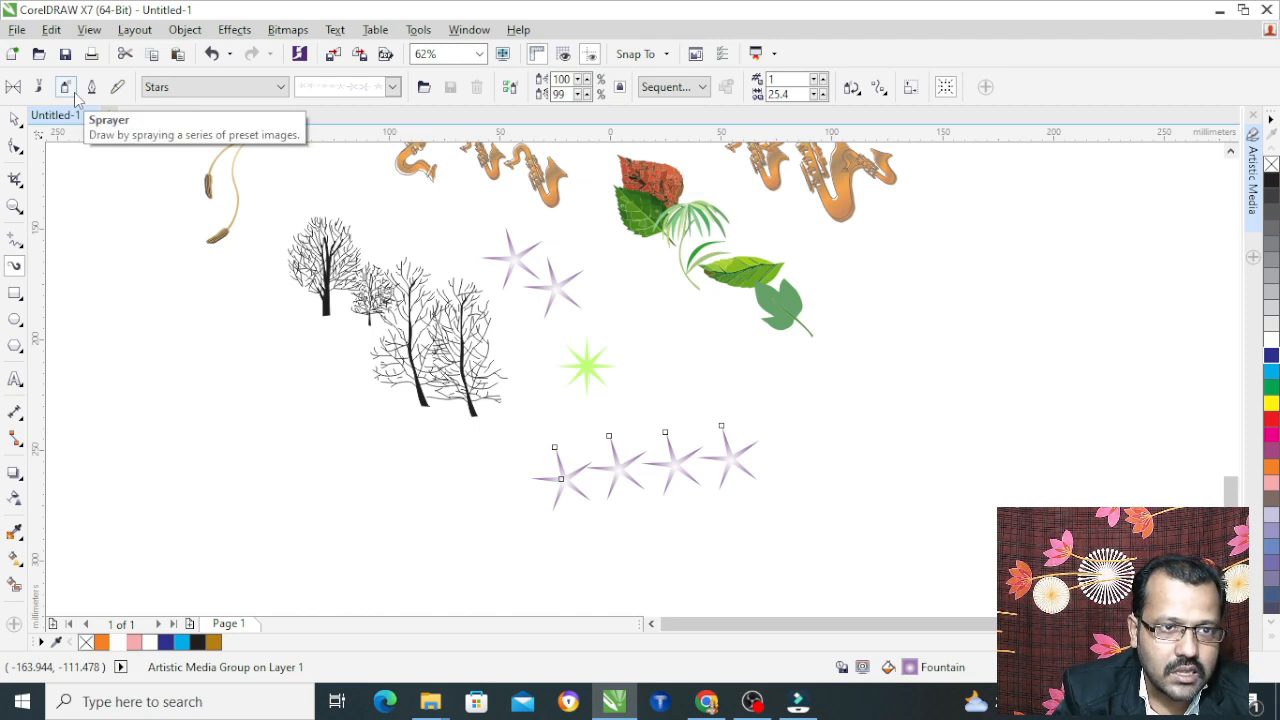
{"action": "left_click", "coordinate": [392, 86]}
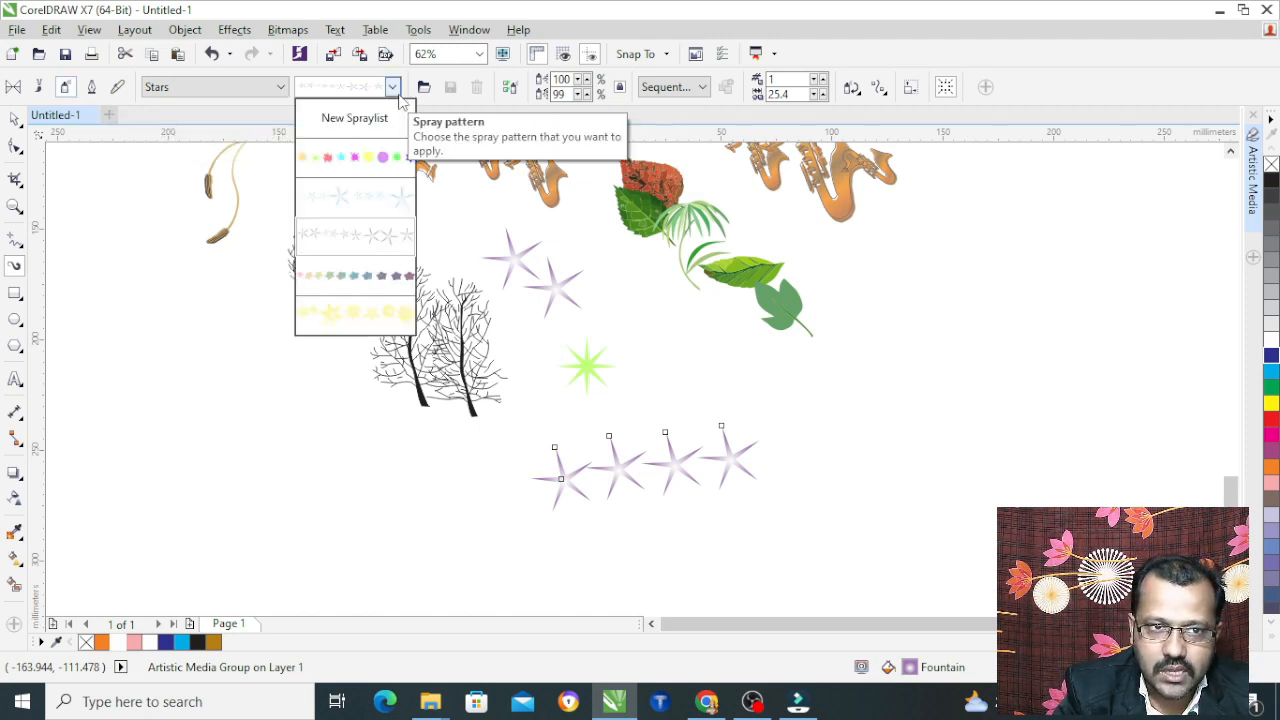
{"action": "left_click", "coordinate": [278, 88]}
{"action": "left_click", "coordinate": [278, 88]}
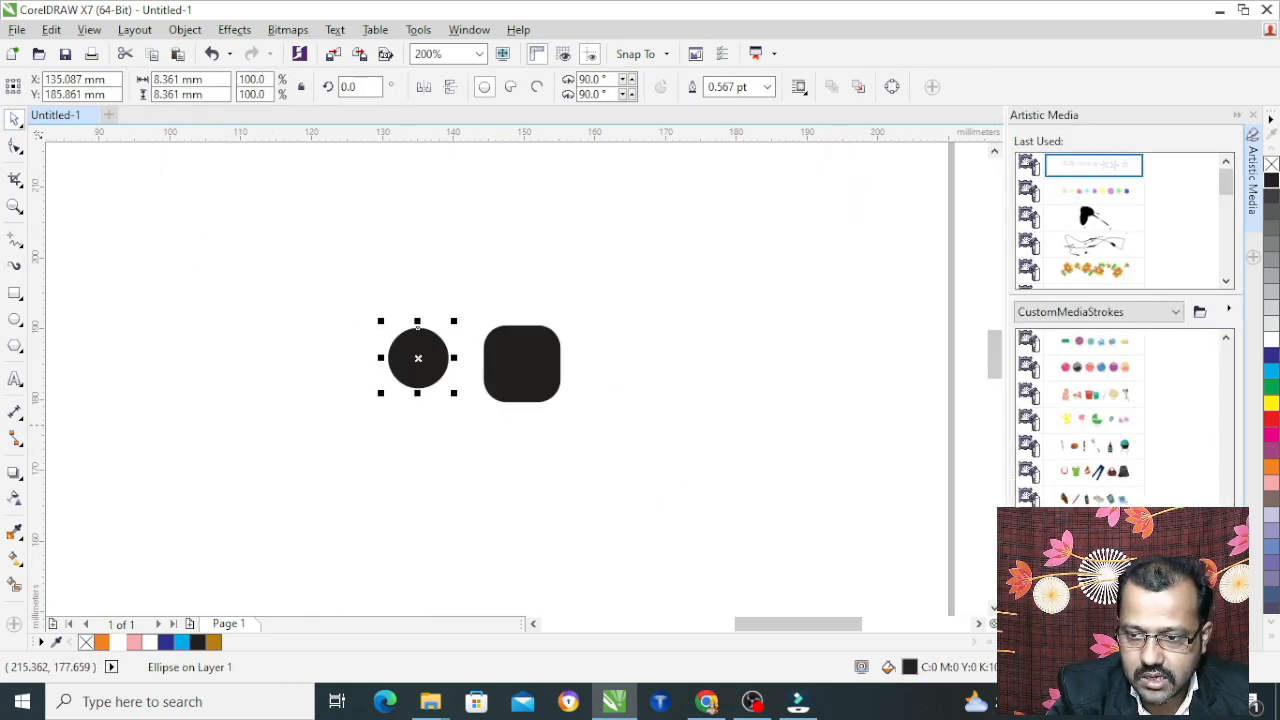
Try the custom circle spray pattern on the small black circle and delete the resulting artwork.
{"action": "left_click", "coordinate": [1094, 576]}
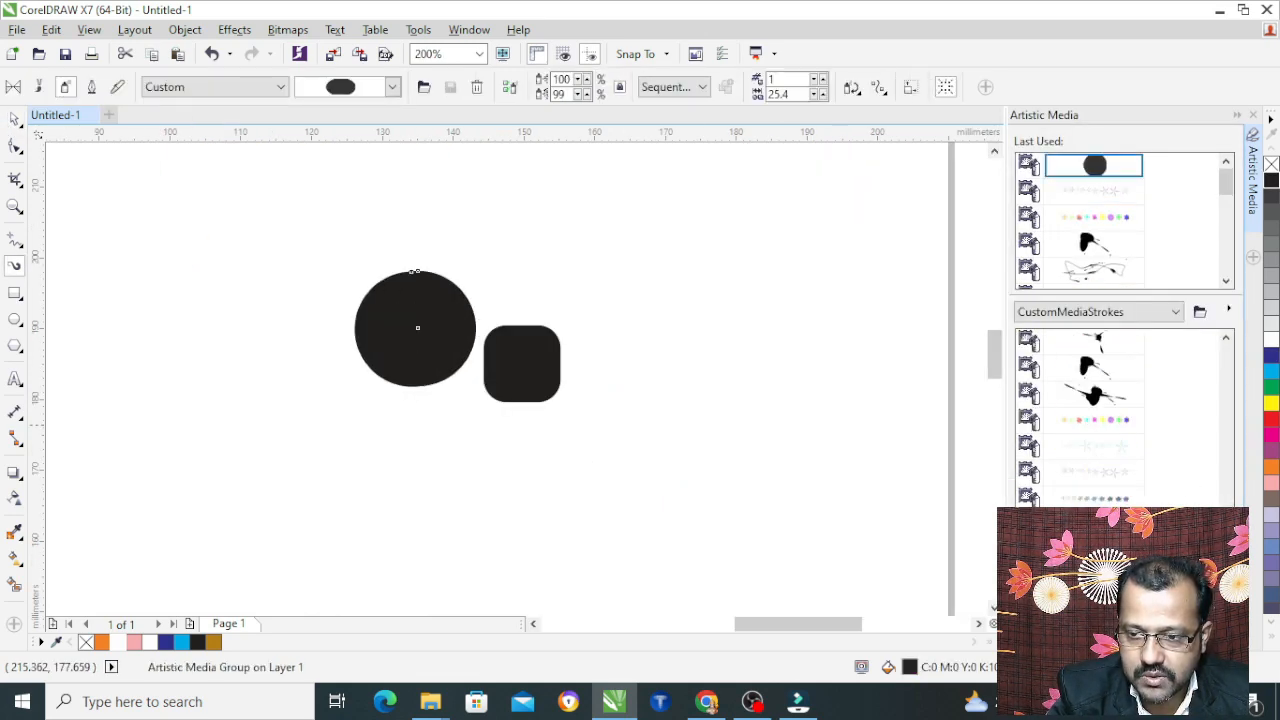
{"action": "left_click", "coordinate": [15, 120]}
{"action": "left_click_drag", "start_coordinate": [462, 357], "coordinate": [334, 409]}
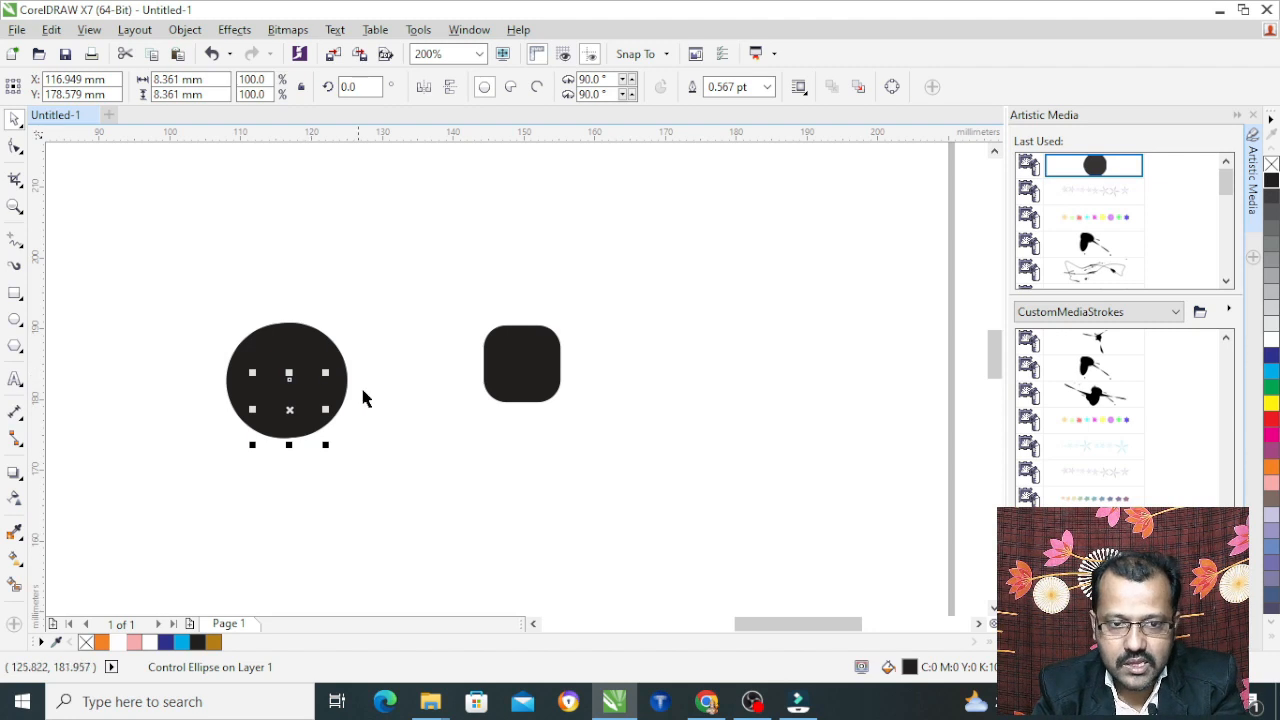
{"action": "key", "text": "Delete"}
Save the black rounded square as an Object Sprayer stroke named Rectangle in the CustomMediaStrokes folder.
{"action": "left_click", "coordinate": [539, 389]}
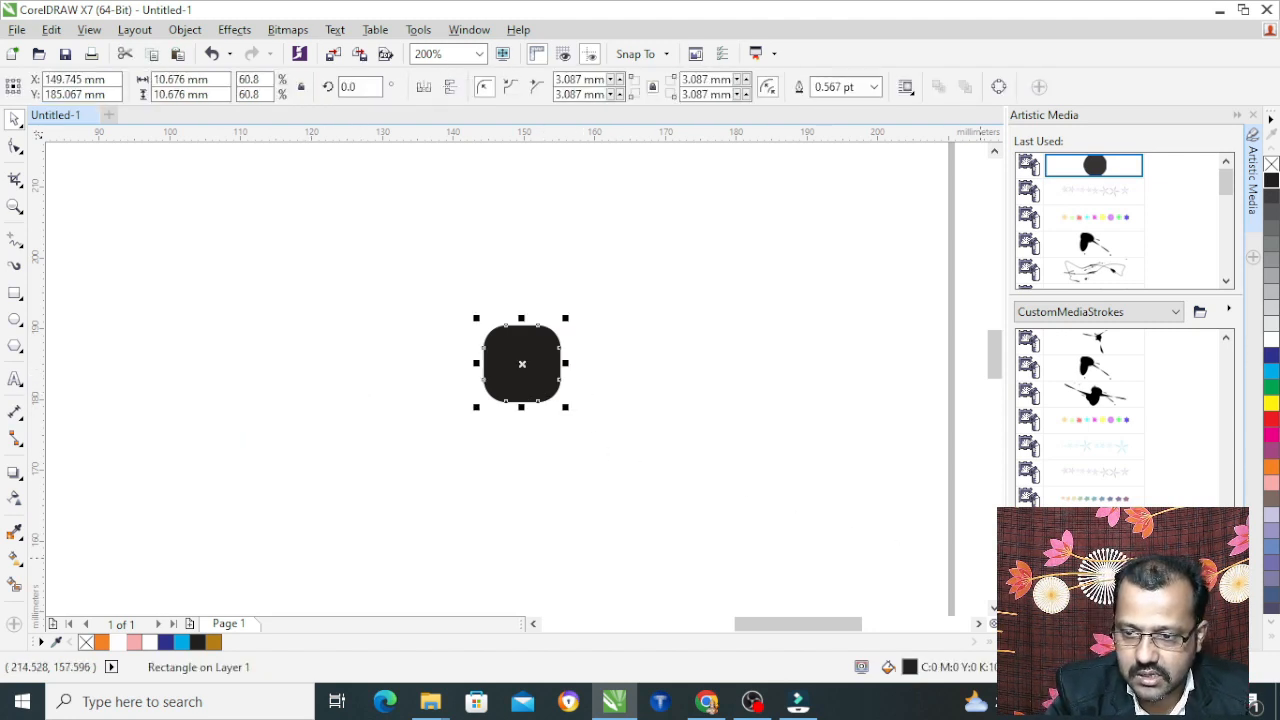
{"action": "left_click", "coordinate": [1195, 608]}
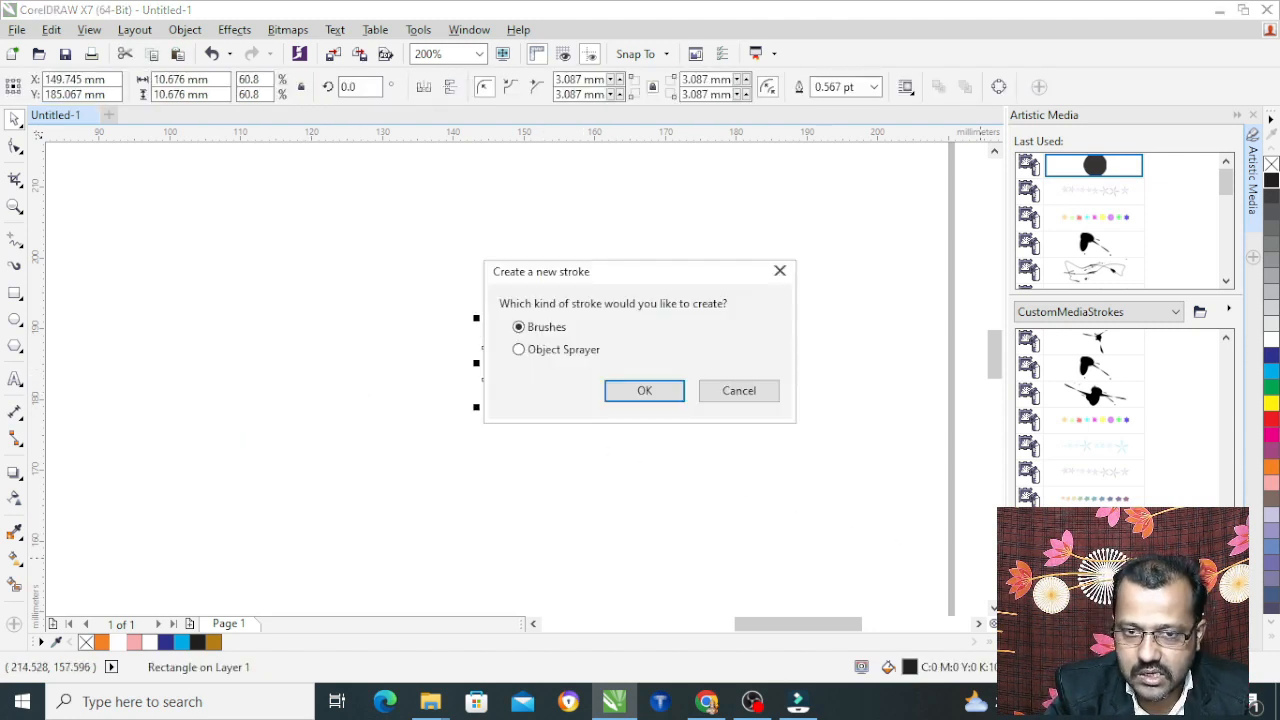
{"action": "left_click", "coordinate": [519, 352]}
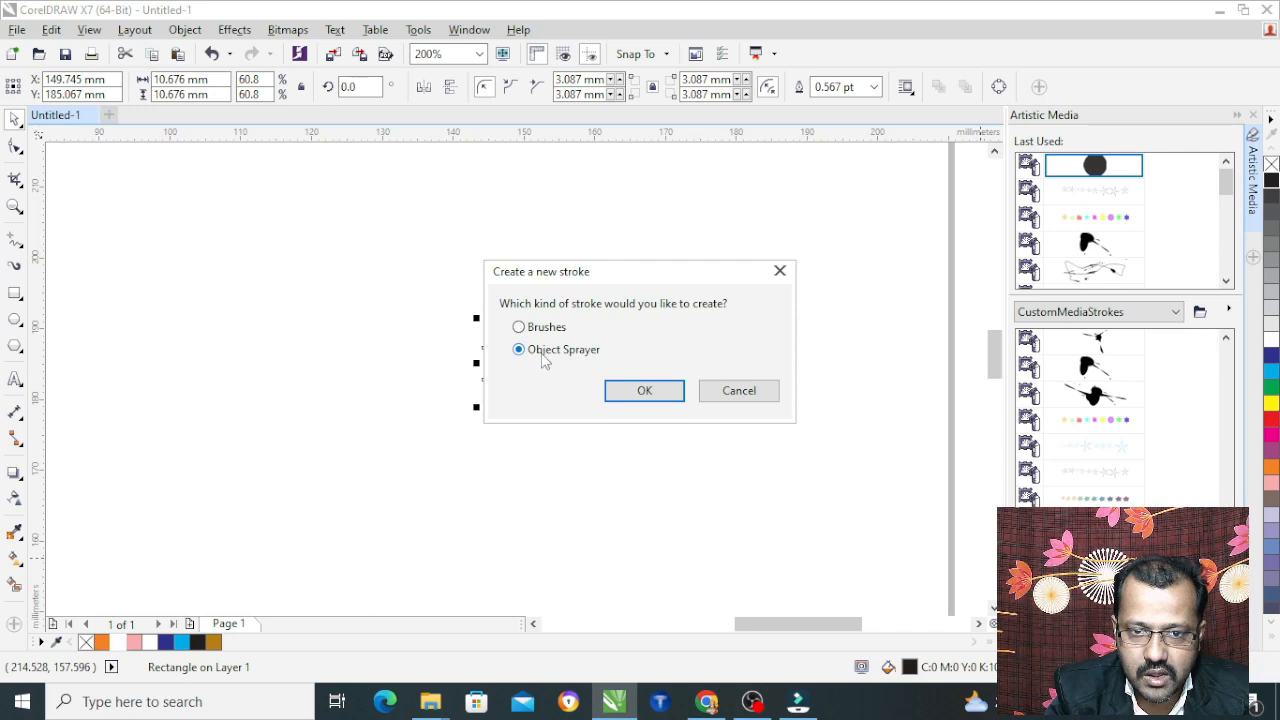
{"action": "left_click", "coordinate": [622, 391]}
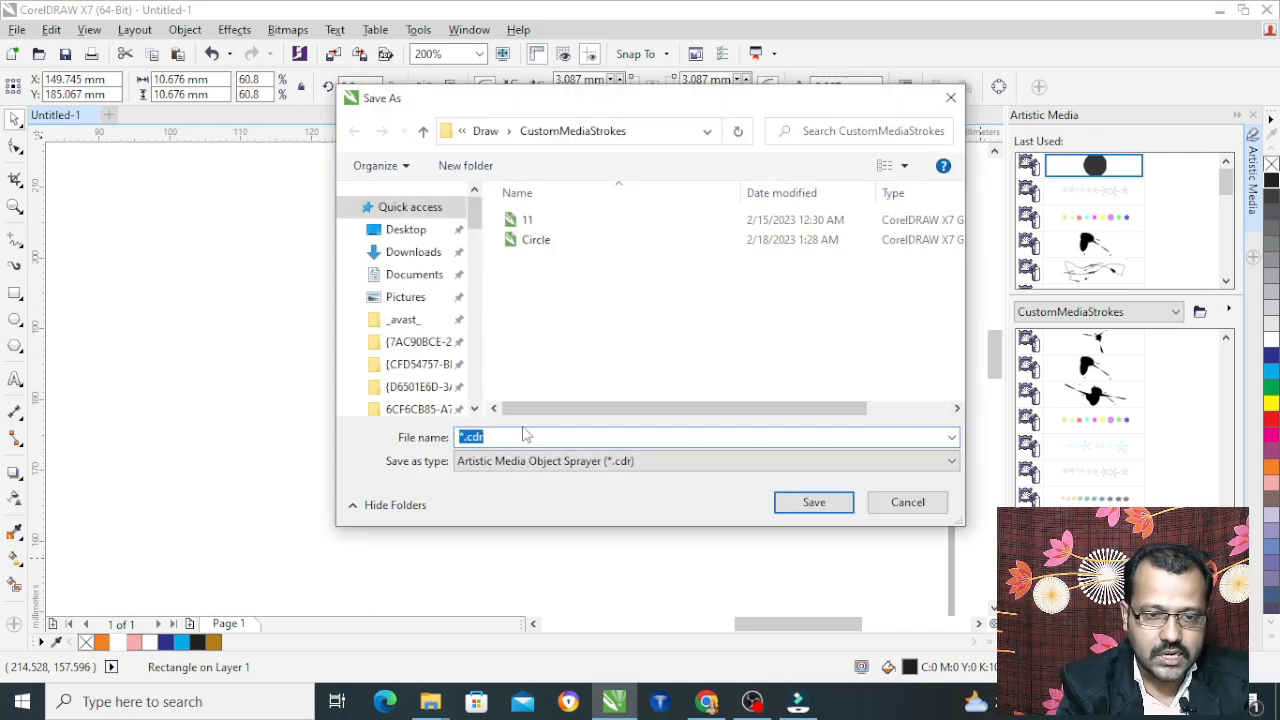
{"action": "type", "text": "Rectangle"}
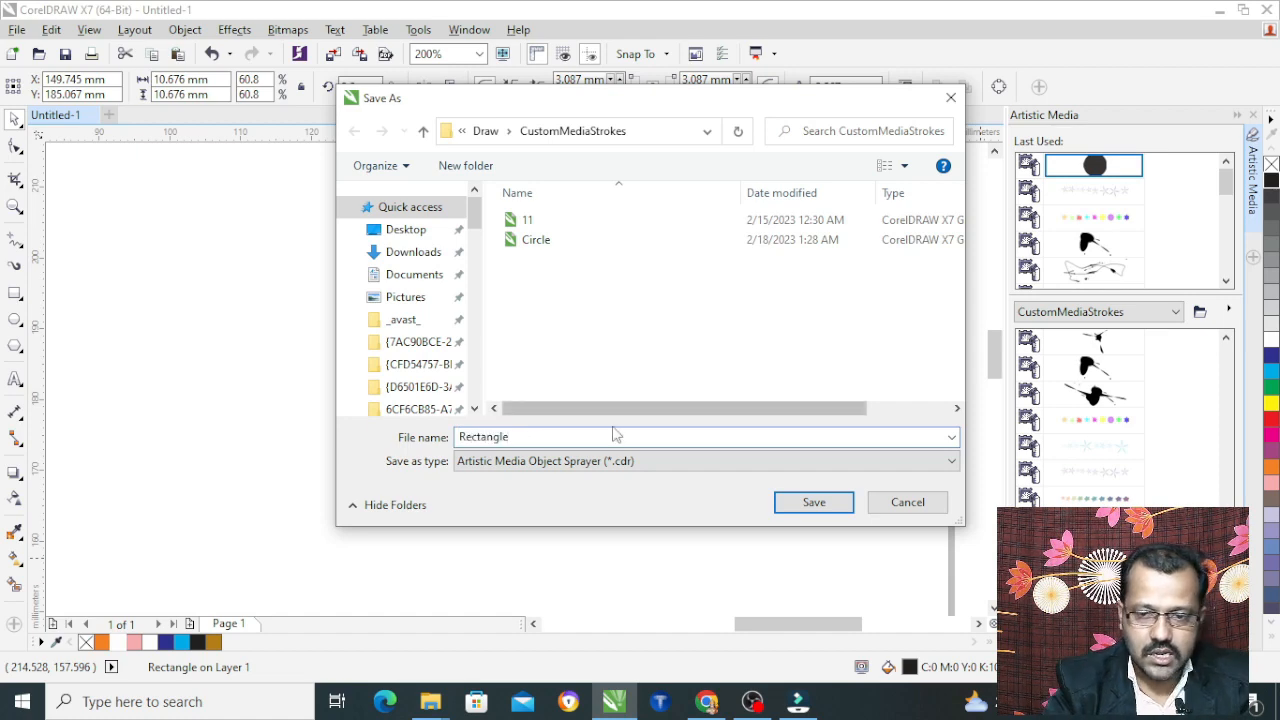
{"action": "left_click", "coordinate": [811, 504]}
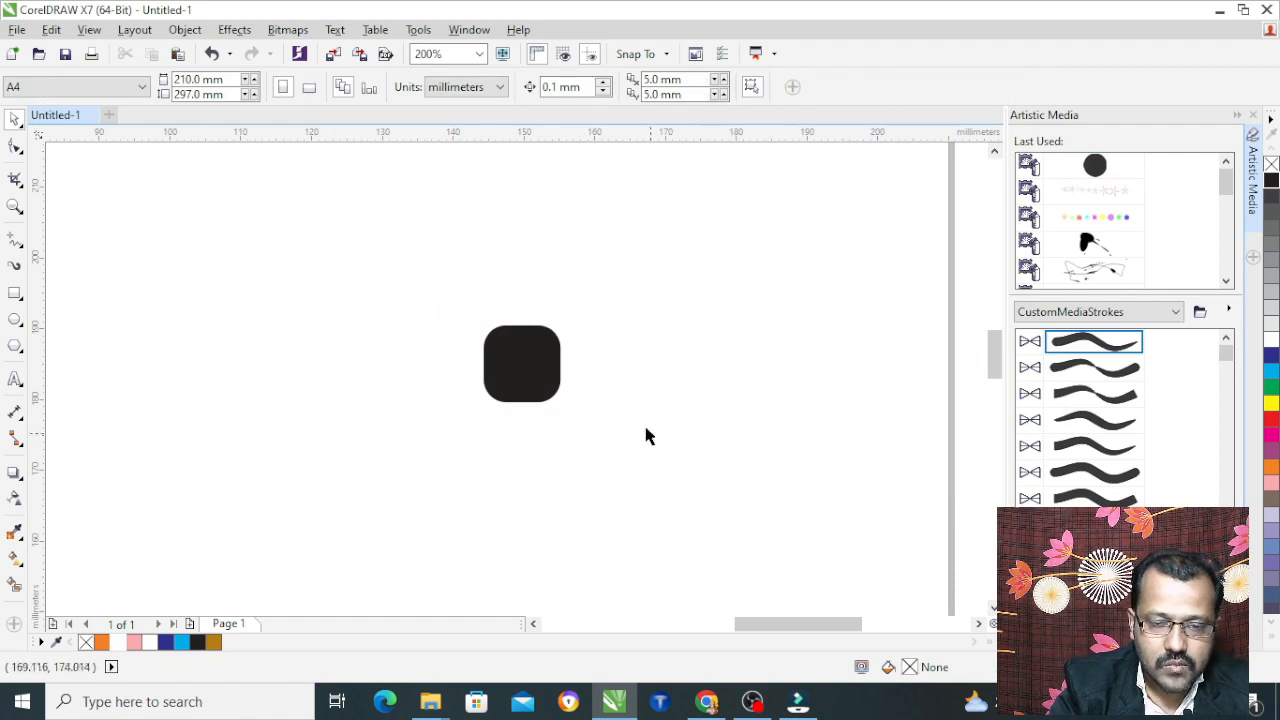
Draw an unfilled circle about 22.5 mm in diameter beside the rounded square and enlarge it to about 29.1 mm.
{"action": "left_click", "coordinate": [534, 354]}
{"action": "left_click", "coordinate": [15, 319]}
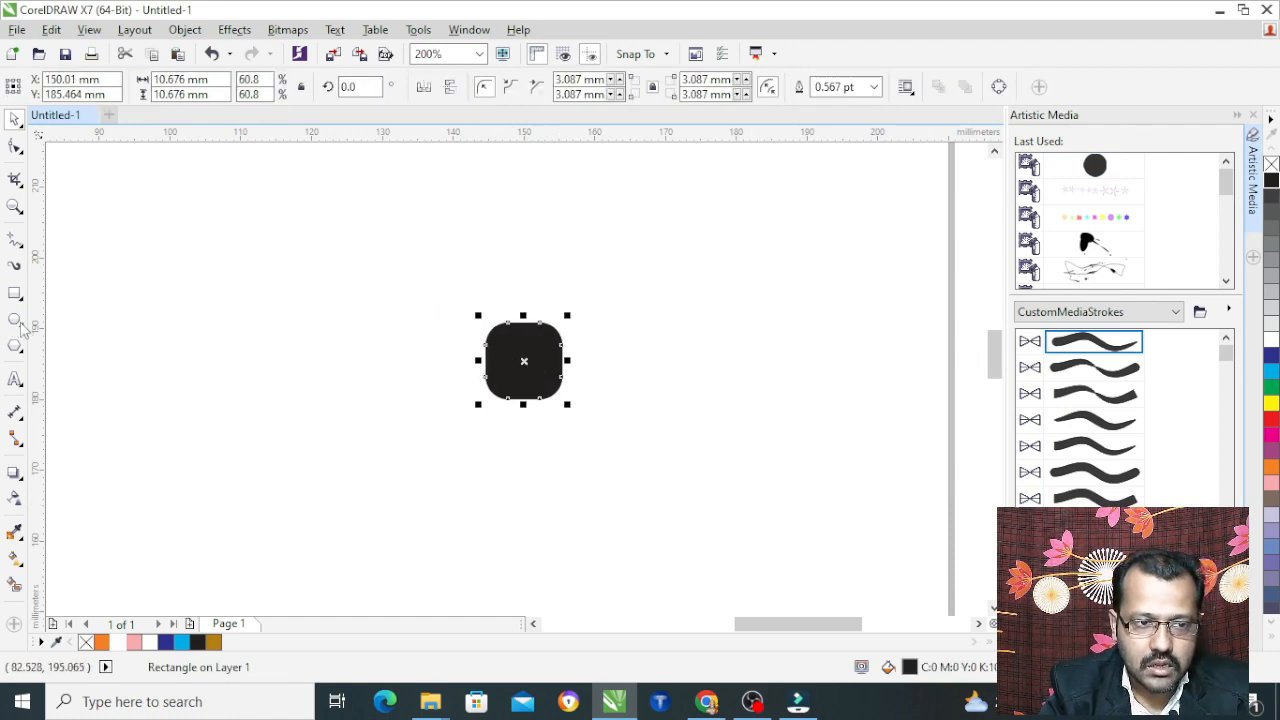
{"action": "left_click_drag", "start_coordinate": [178, 318], "coordinate": [340, 480]}
{"action": "left_click", "coordinate": [15, 118]}
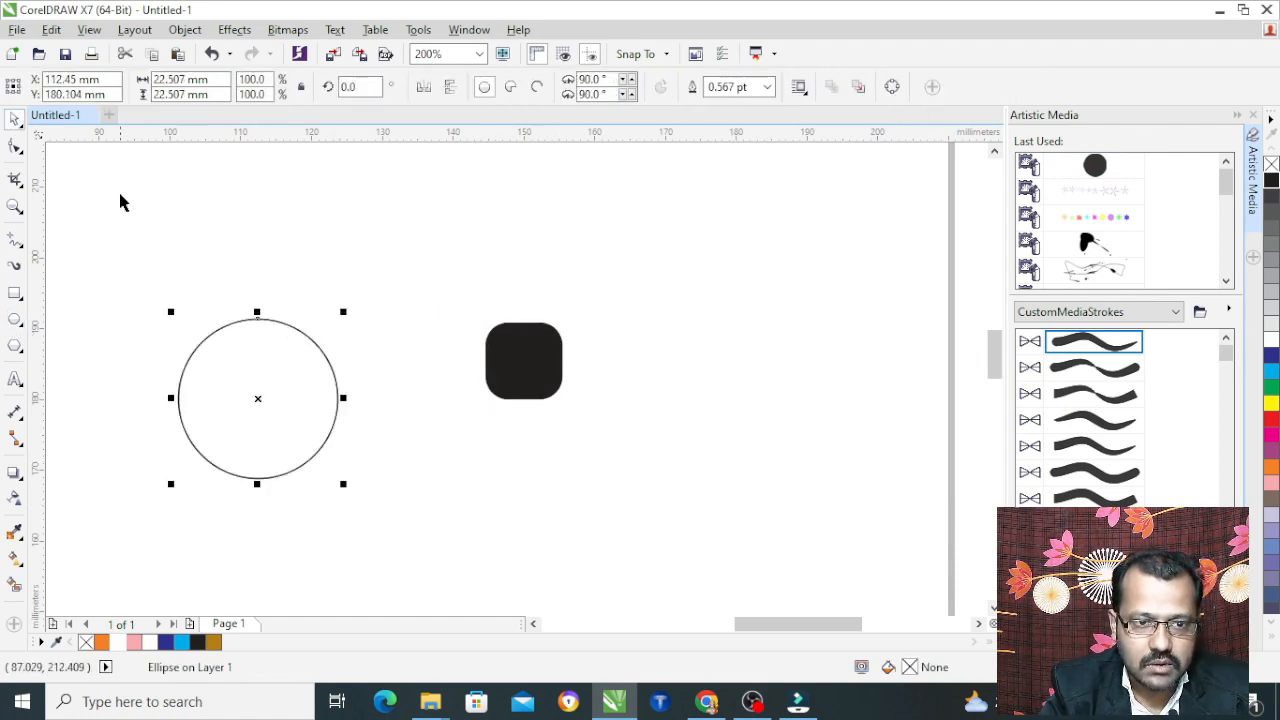
{"action": "left_click_drag", "start_coordinate": [345, 313], "coordinate": [370, 285]}
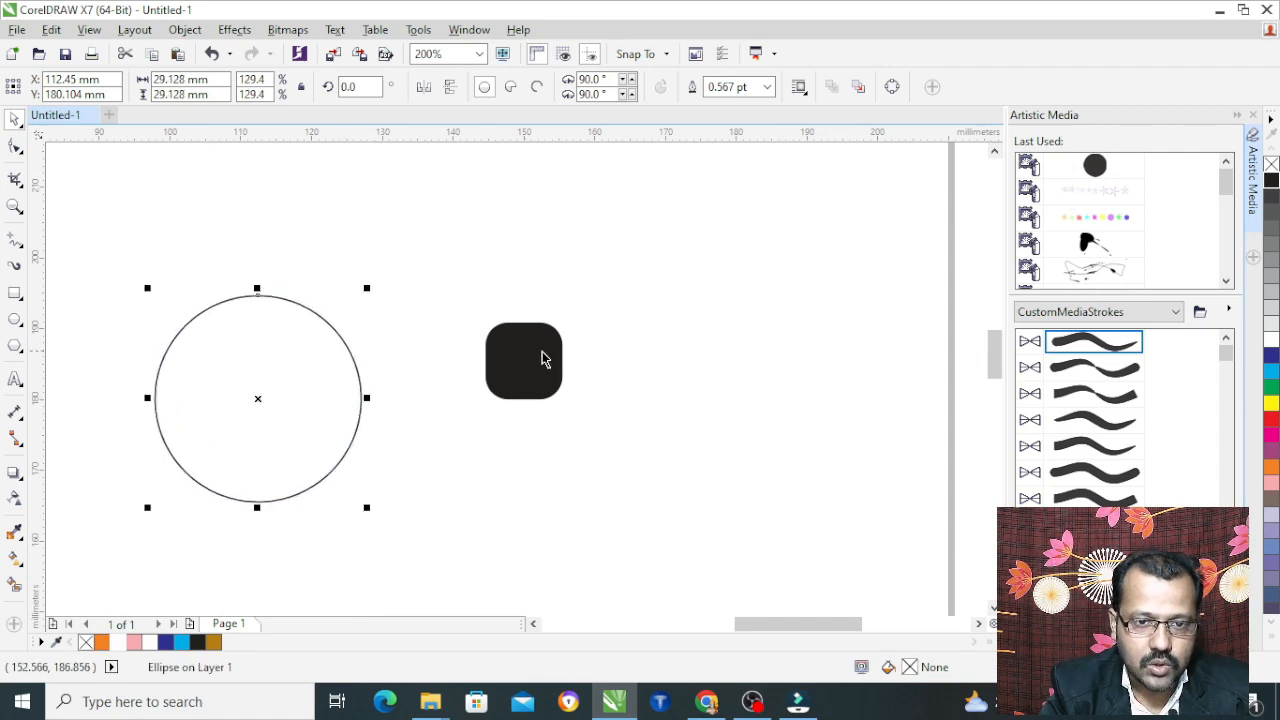
Try the custom rounded-square spray pattern on the black rounded square itself and undo it.
{"action": "left_click", "coordinate": [534, 357]}
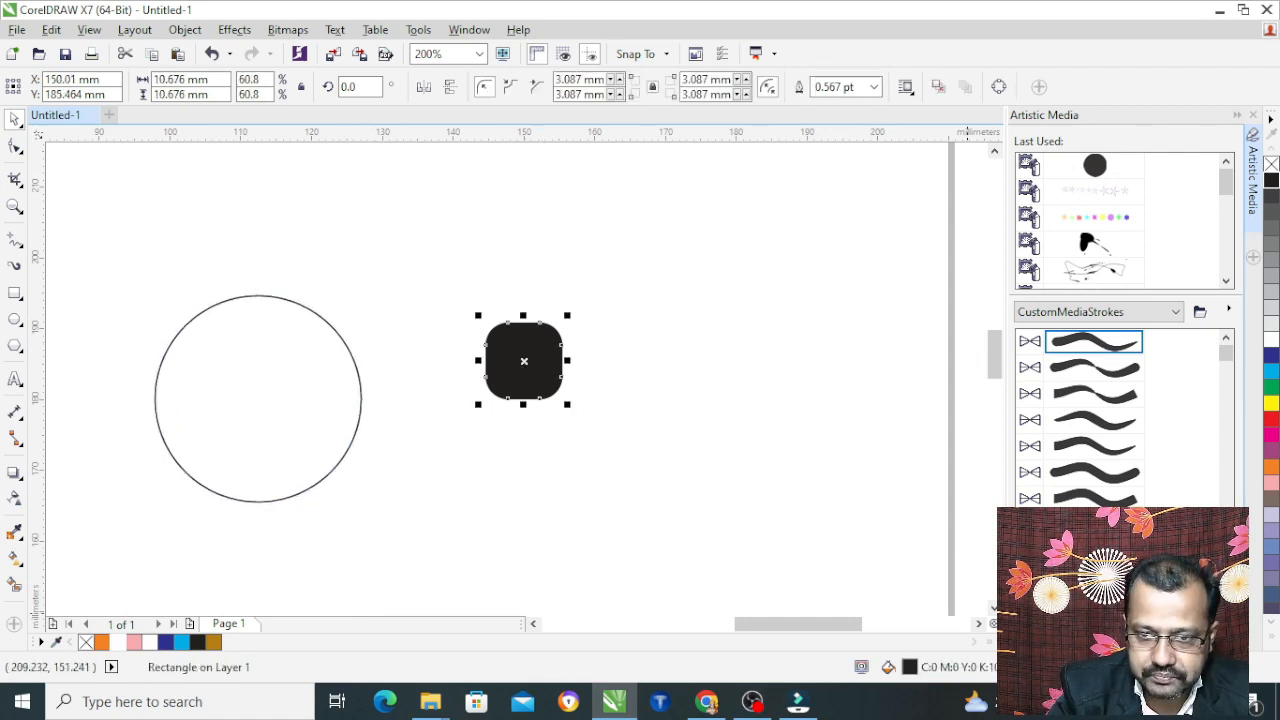
{"action": "left_click_drag", "start_coordinate": [1226, 352], "coordinate": [1226, 540]}
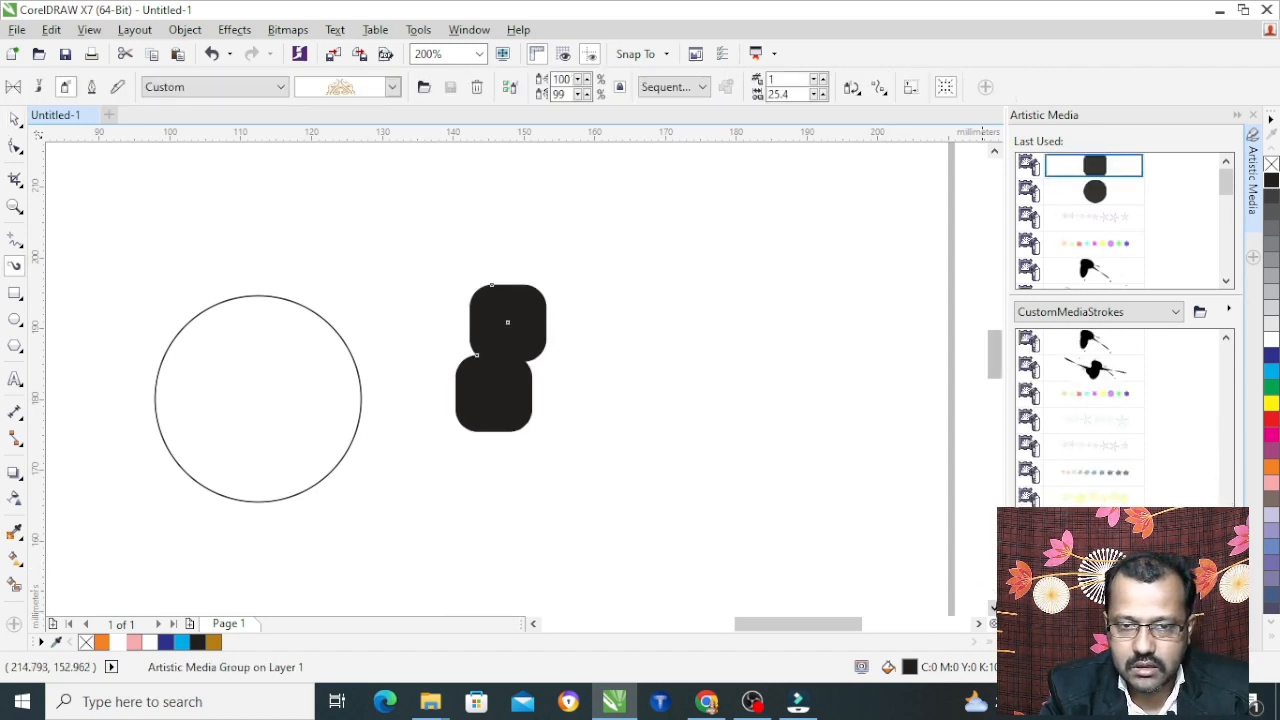
{"action": "key", "text": "ctrl+z"}
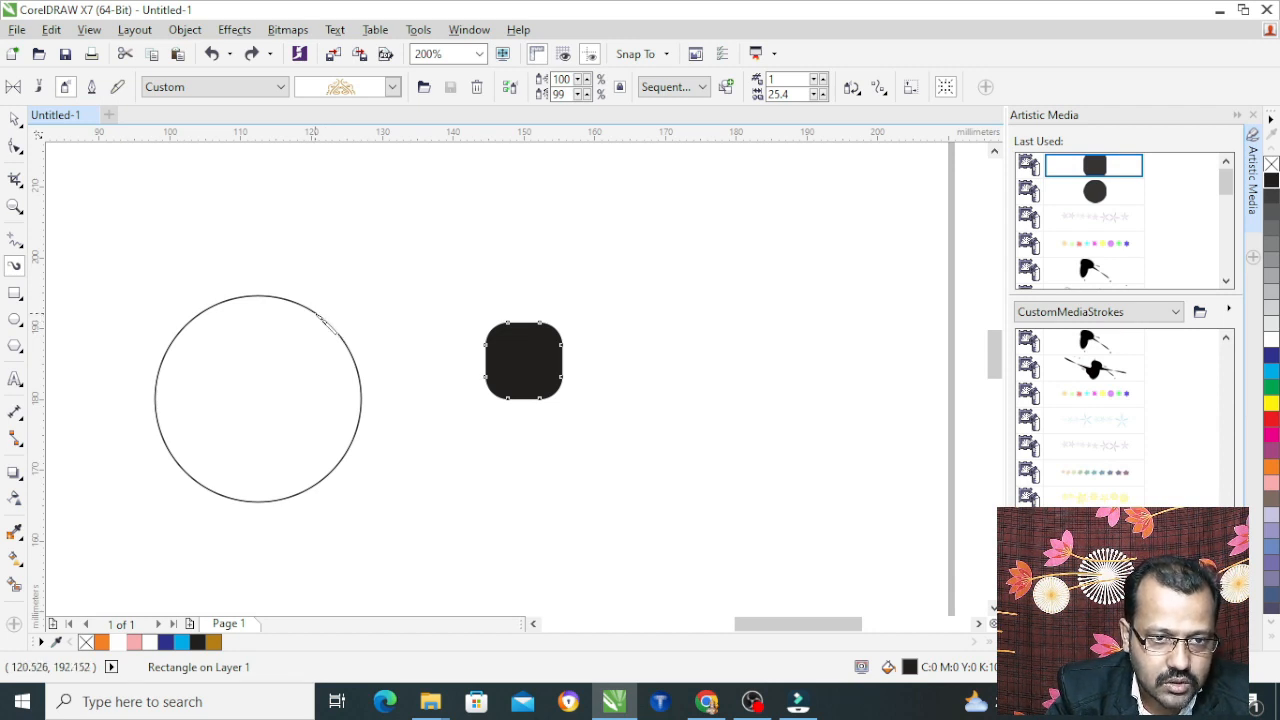
Apply the recently used rounded-square spray pattern to the outline of the large circle.
{"action": "left_click", "coordinate": [320, 318]}
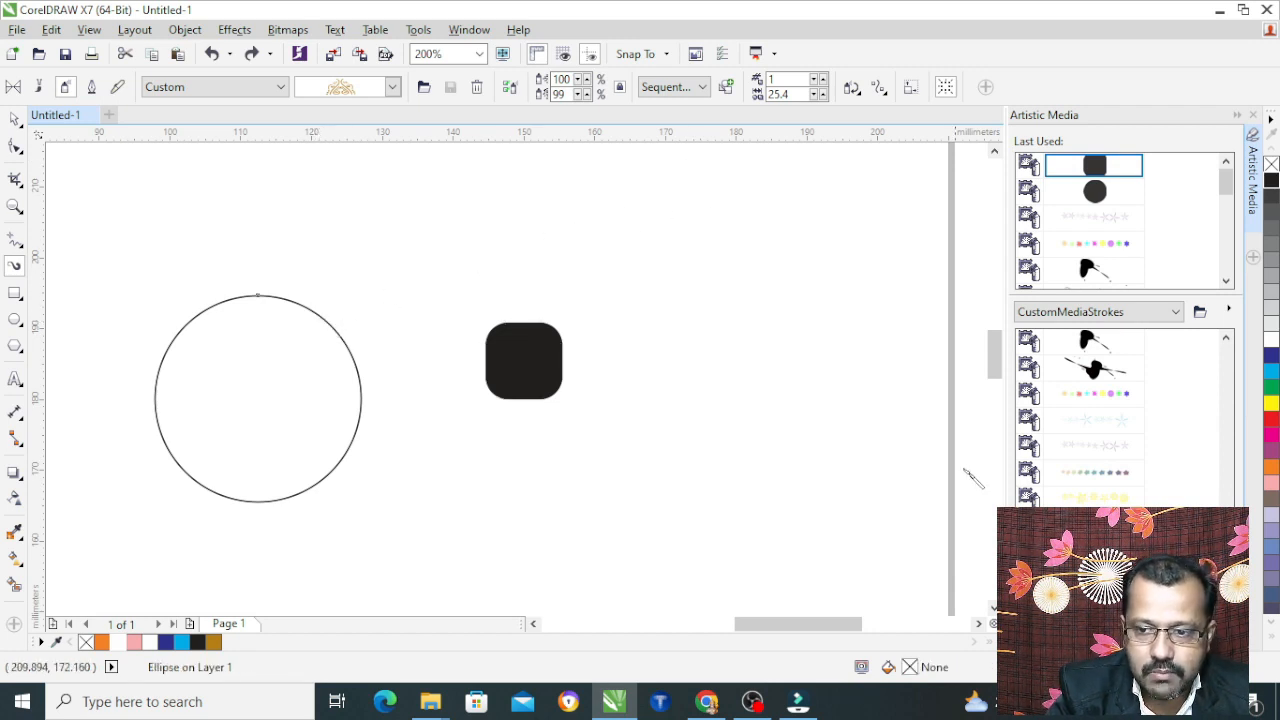
{"action": "left_click", "coordinate": [1094, 166]}
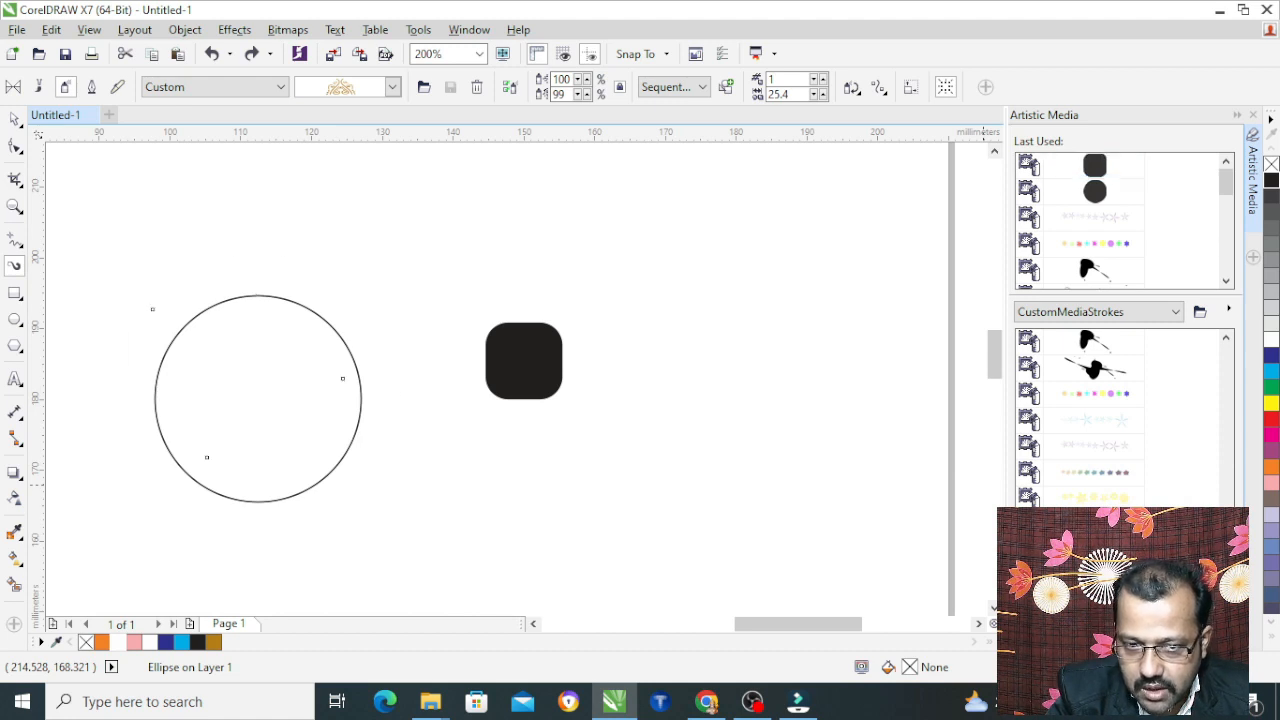
{"action": "scroll", "coordinate": [350, 343], "scroll_direction": "down", "scroll_amount": 1}
{"action": "scroll", "coordinate": [440, 415], "scroll_direction": "up", "scroll_amount": 1}
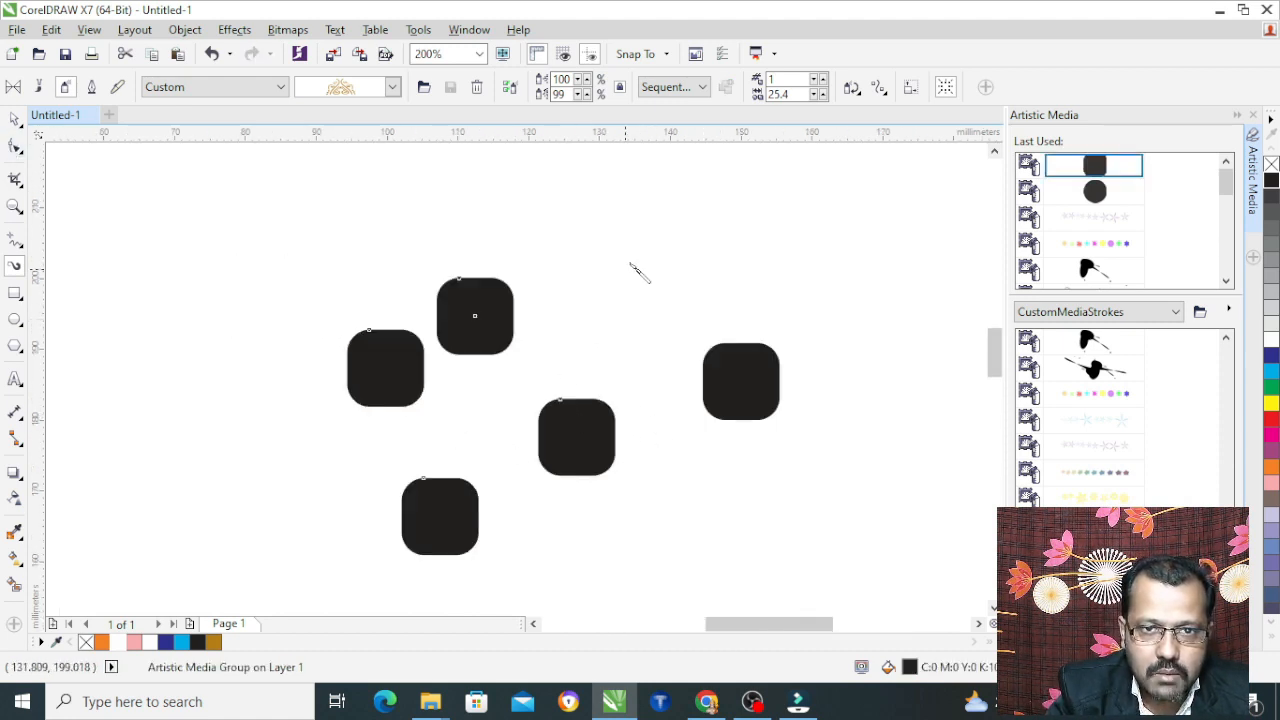
Set the spacing between the sprayed rounded squares around the circle to 15 mm.
{"action": "double_click", "coordinate": [800, 94]}
{"action": "type", "text": "1"}
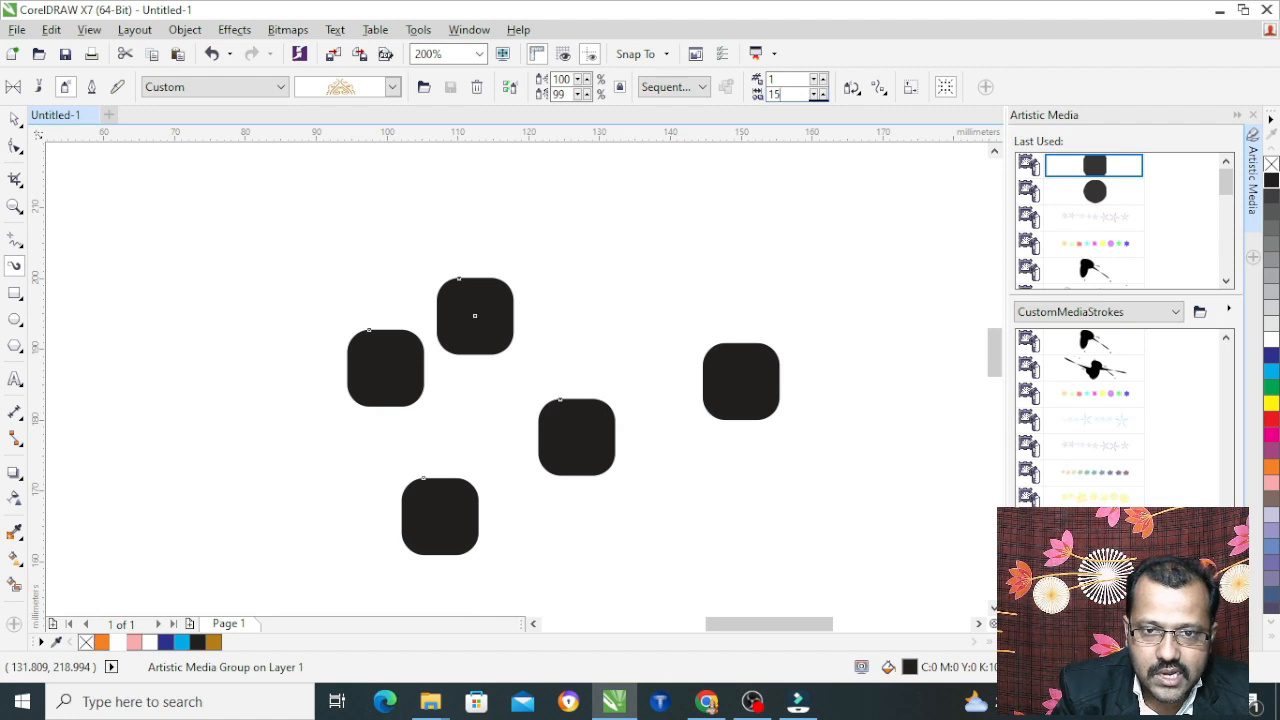
{"action": "type", "text": "5"}
{"action": "key", "text": "Return"}
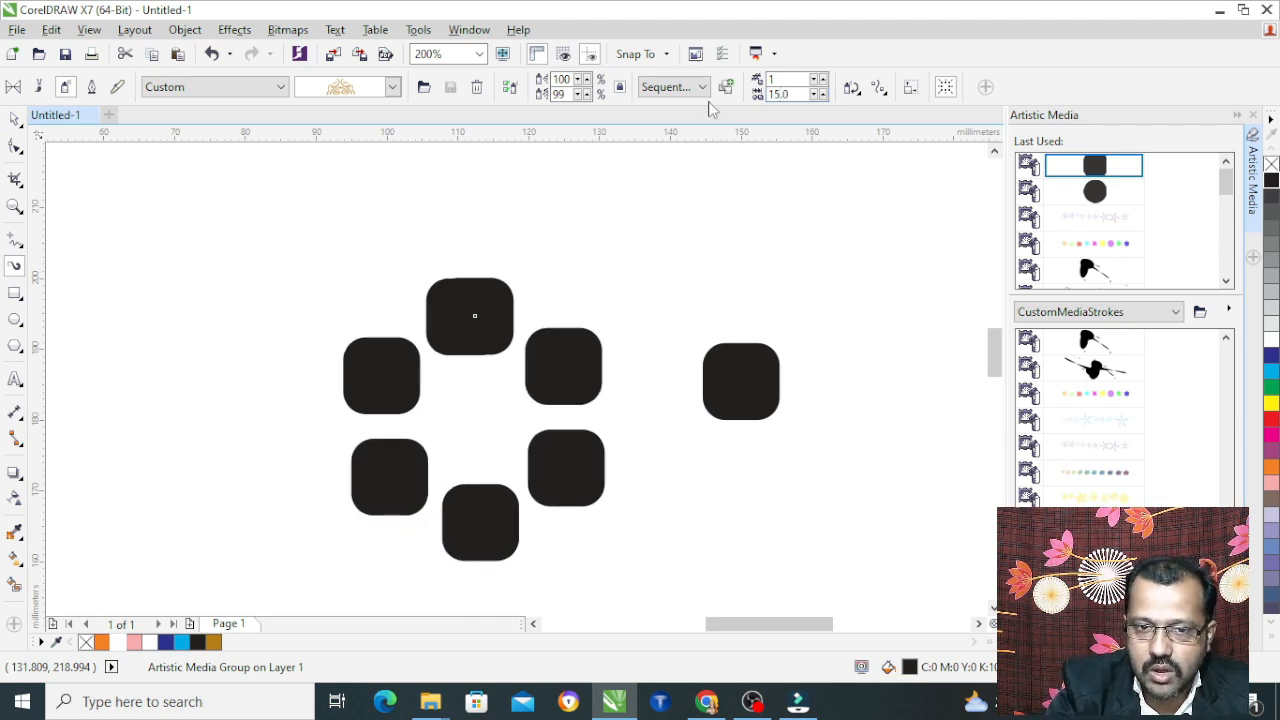
Try a 16 mm spacing for the sprayed rounded squares and reduce it to 10 mm.
{"action": "left_click", "coordinate": [820, 91]}
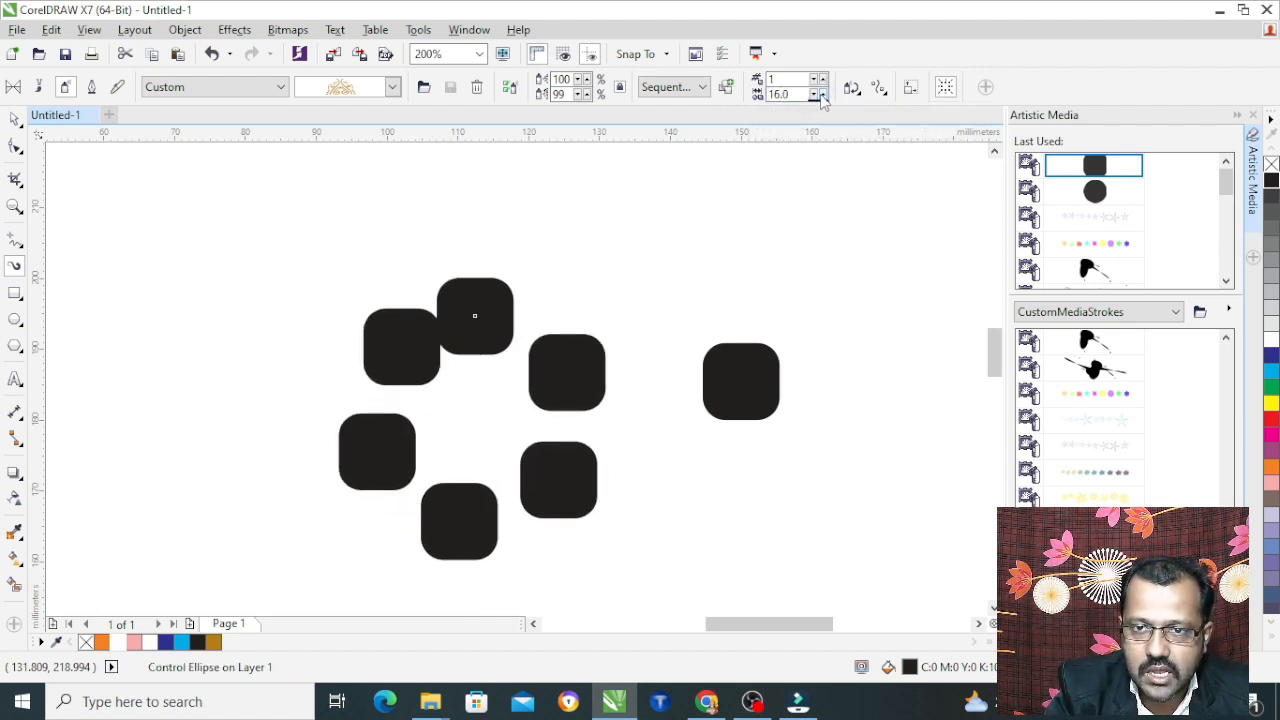
{"action": "left_click_drag", "start_coordinate": [802, 93], "coordinate": [706, 91]}
{"action": "type", "text": "1"}
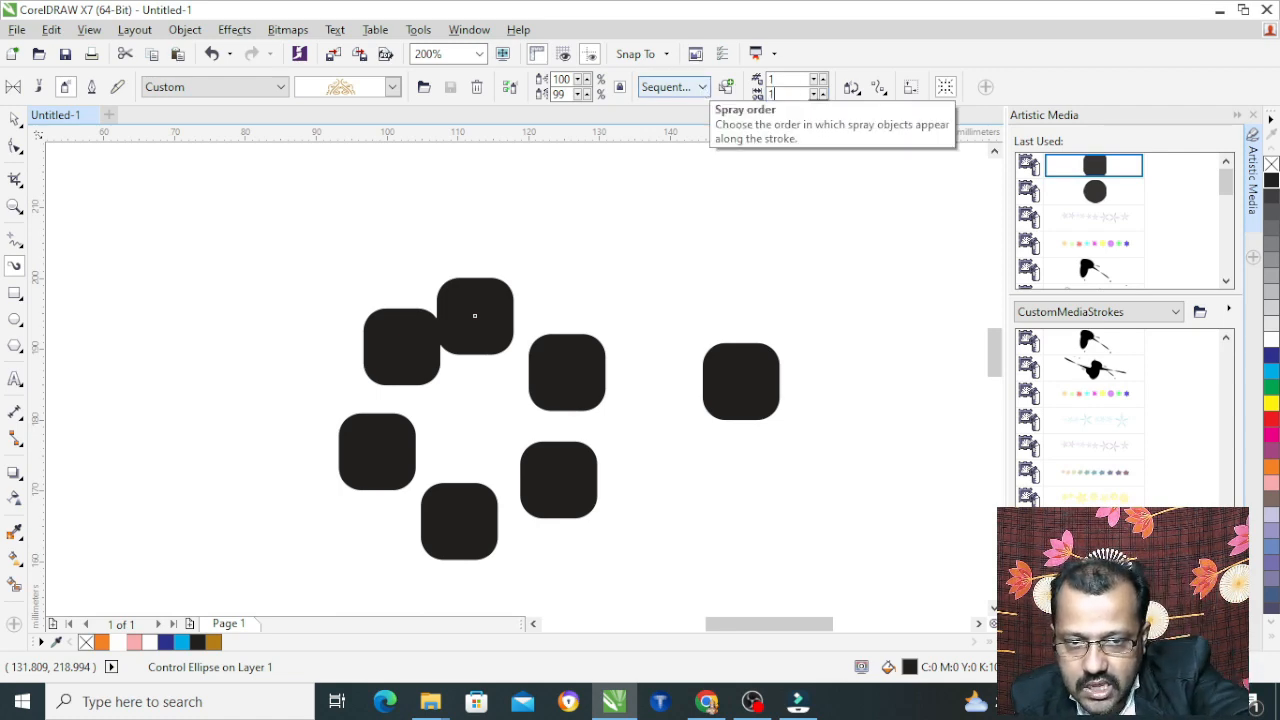
{"action": "type", "text": "0"}
{"action": "key", "text": "Return"}
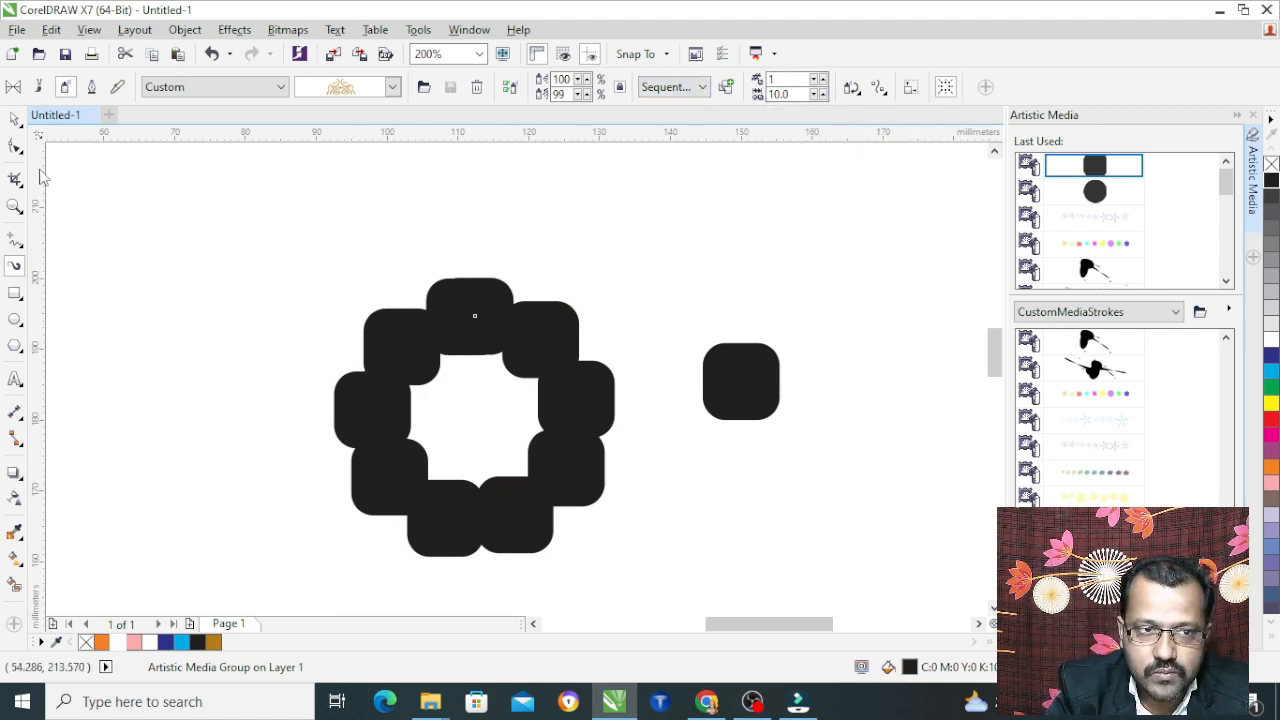
Select the control circle of the sprayed ring and replace its pattern with the custom circle spray pattern.
{"action": "left_click", "coordinate": [15, 120]}
{"action": "left_click", "coordinate": [524, 350]}
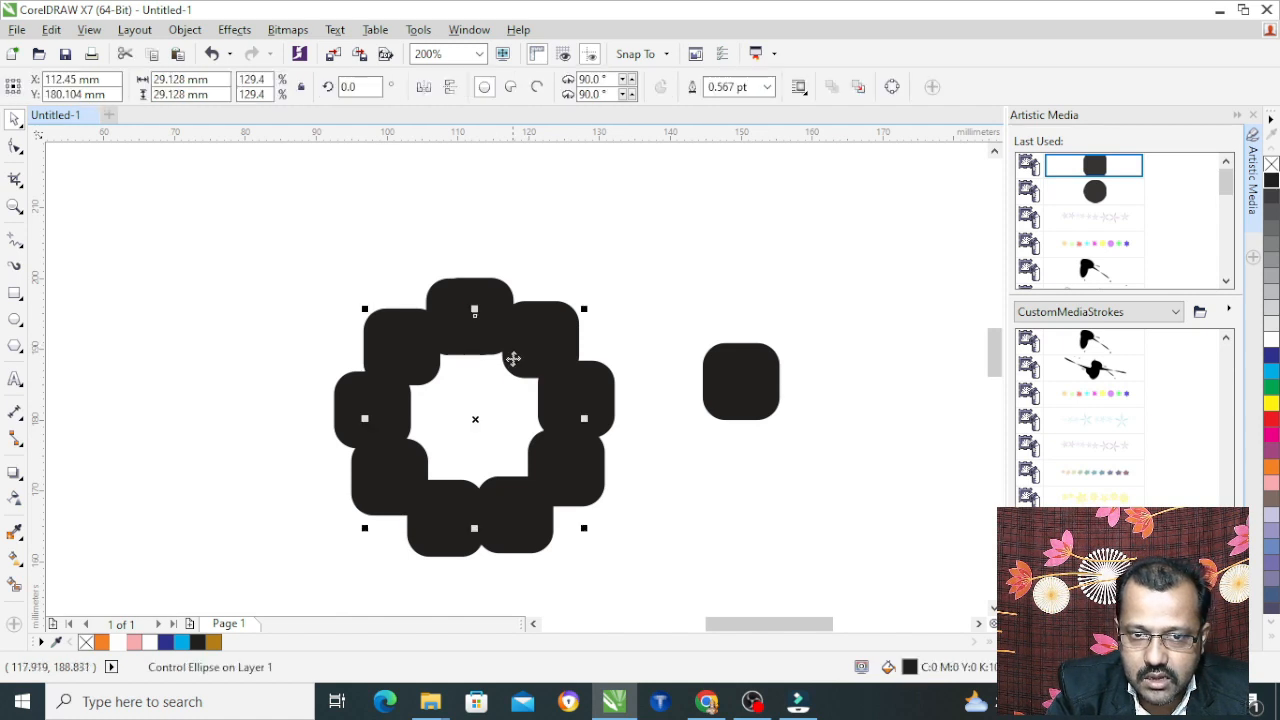
{"action": "left_click", "coordinate": [1095, 191]}
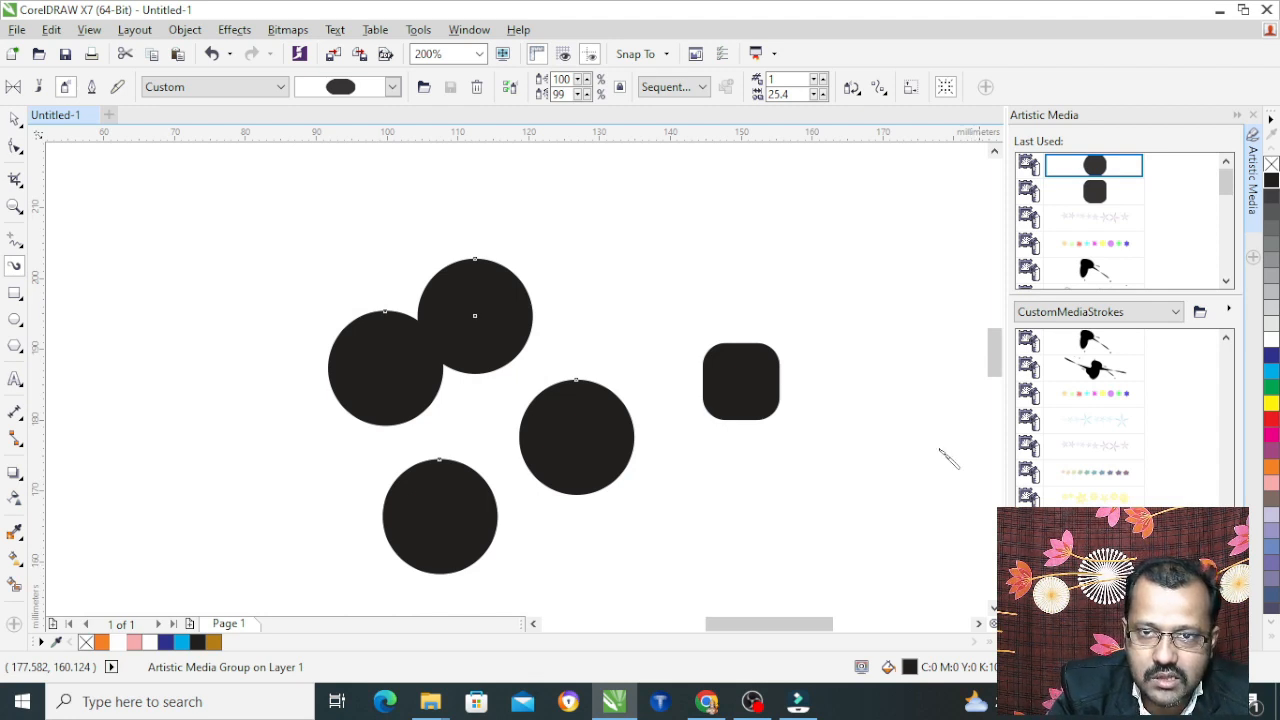
Set the spacing between the sprayed circles to 10 mm and the spray object size to 50%.
{"action": "left_click_drag", "start_coordinate": [808, 94], "coordinate": [717, 94]}
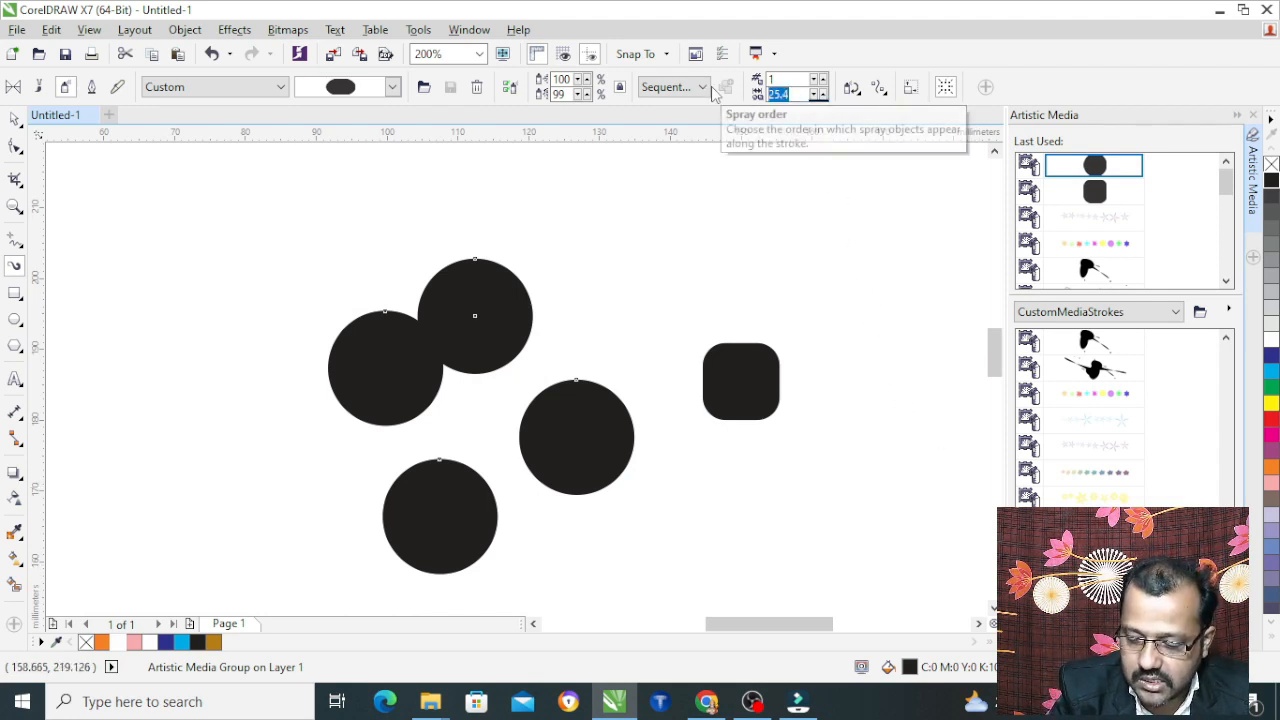
{"action": "type", "text": "10"}
{"action": "key", "text": "Return"}
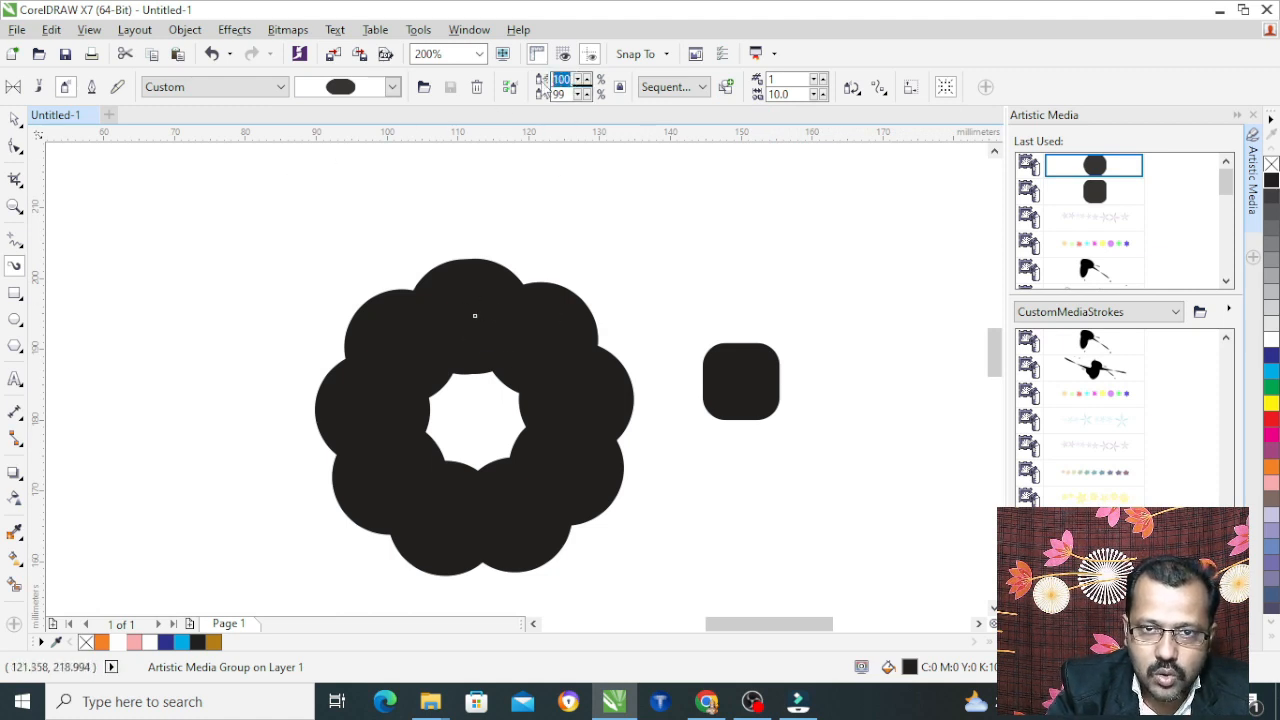
{"action": "type", "text": "50"}
{"action": "key", "text": "Return"}
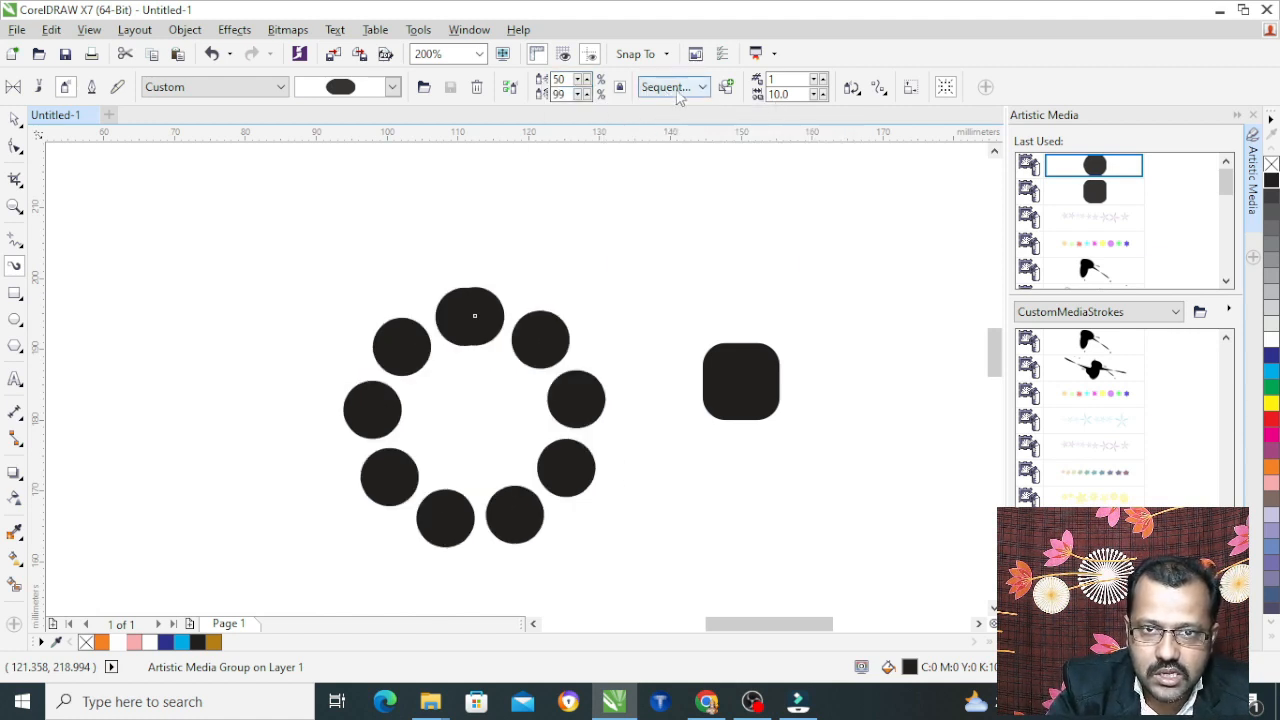
Reduce the spacing between the sprayed circles to 5 mm.
{"action": "left_click", "coordinate": [816, 97]}
{"action": "left_click", "coordinate": [816, 97]}
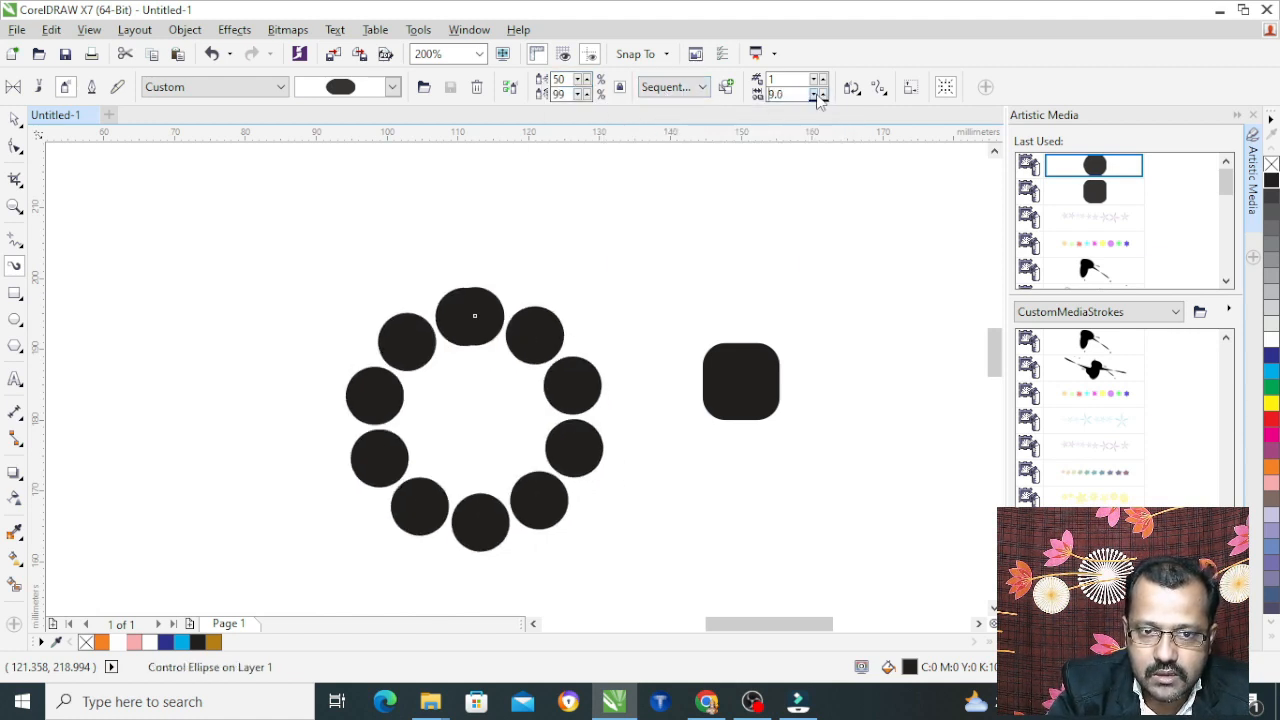
{"action": "left_click", "coordinate": [816, 97]}
{"action": "left_click", "coordinate": [818, 97]}
{"action": "left_click", "coordinate": [818, 97]}
{"action": "left_click", "coordinate": [818, 97]}
{"action": "left_click", "coordinate": [818, 97]}
{"action": "left_click", "coordinate": [818, 97]}
{"action": "left_click", "coordinate": [818, 97]}
{"action": "left_click", "coordinate": [818, 97]}
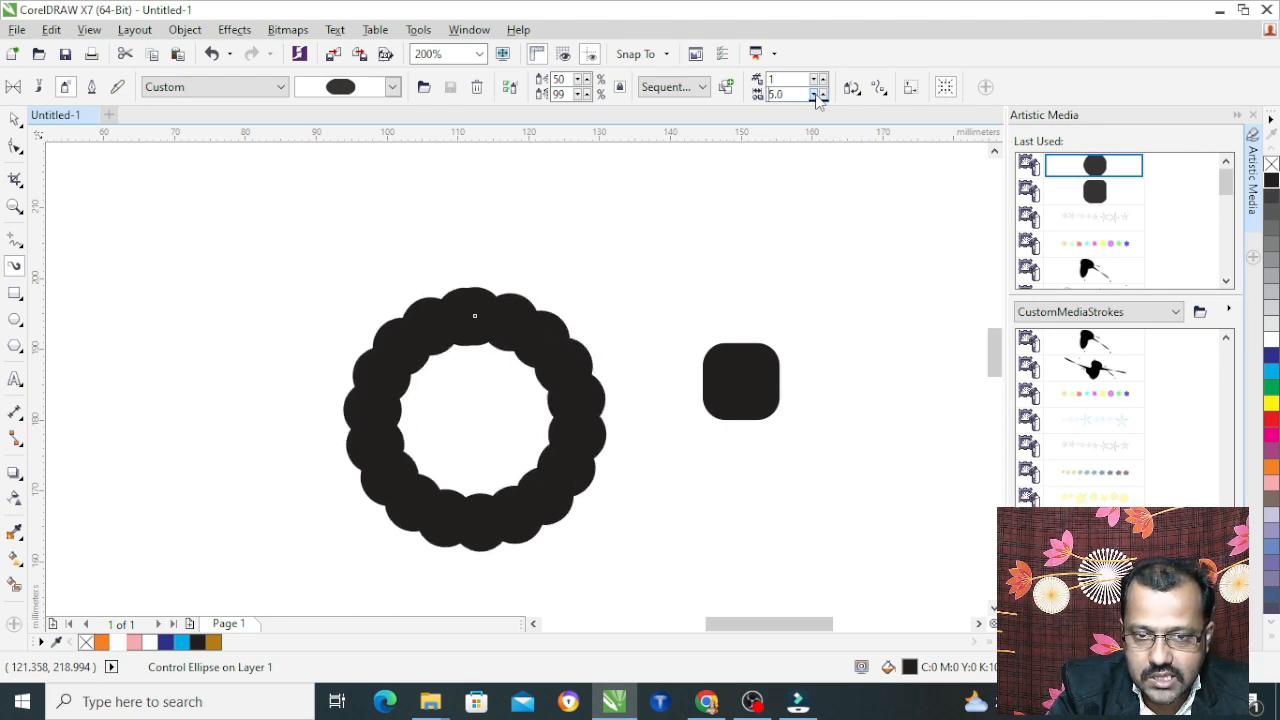
Increase the spacing between the sprayed circles around the ring to 9.5 mm.
{"action": "left_click", "coordinate": [818, 93]}
{"action": "left_click", "coordinate": [818, 93]}
{"action": "left_click", "coordinate": [818, 93]}
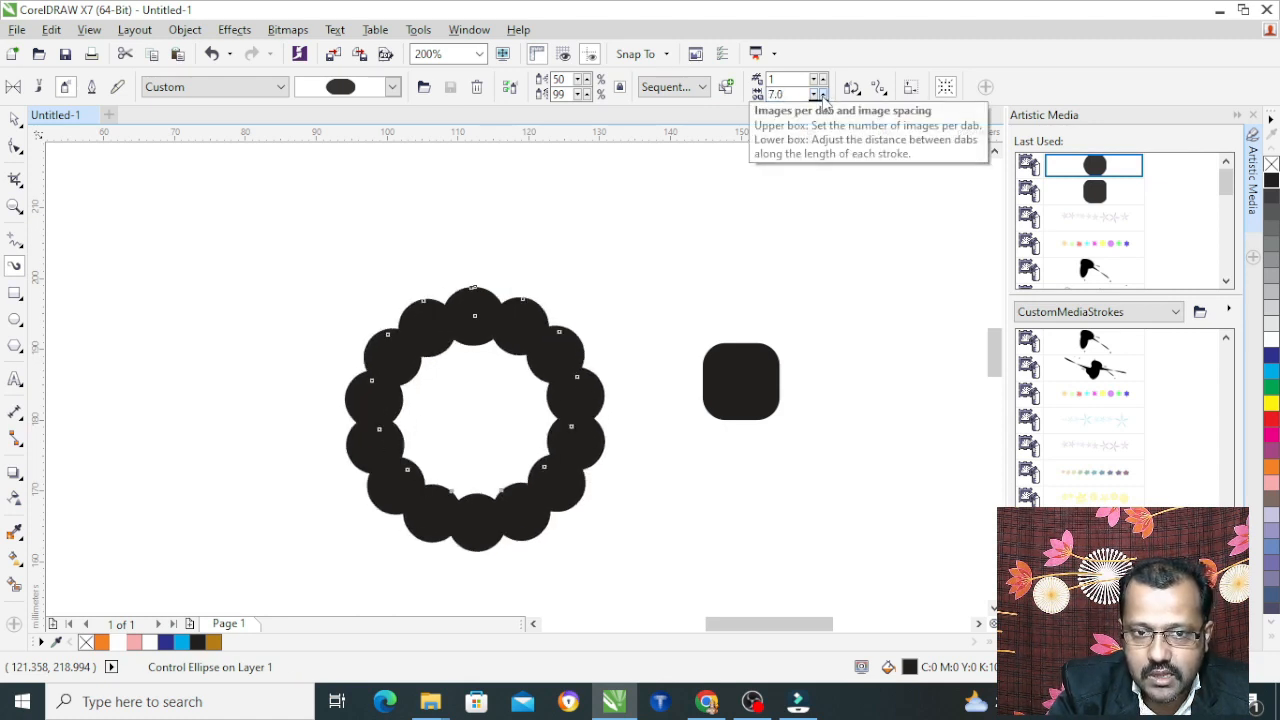
{"action": "left_click", "coordinate": [818, 93]}
{"action": "left_click", "coordinate": [818, 93]}
{"action": "left_click", "coordinate": [818, 93]}
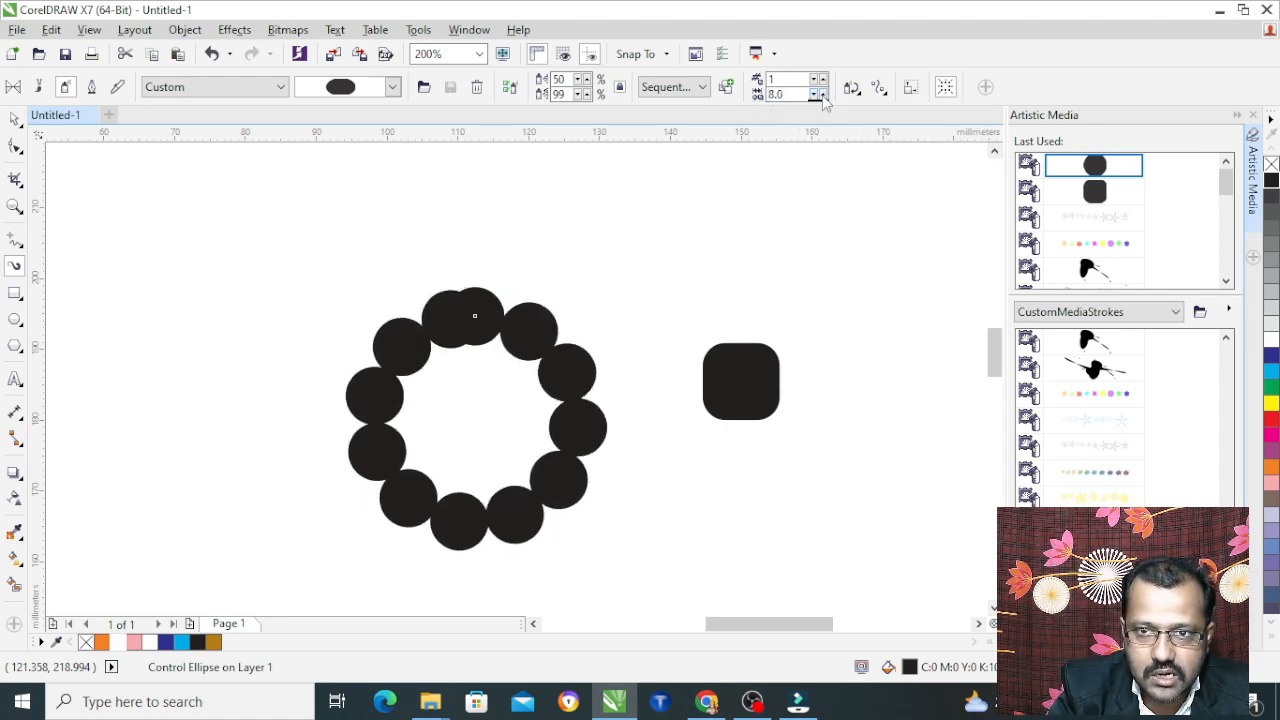
{"action": "left_click", "coordinate": [822, 98]}
{"action": "left_click", "coordinate": [822, 98]}
{"action": "left_click", "coordinate": [822, 98]}
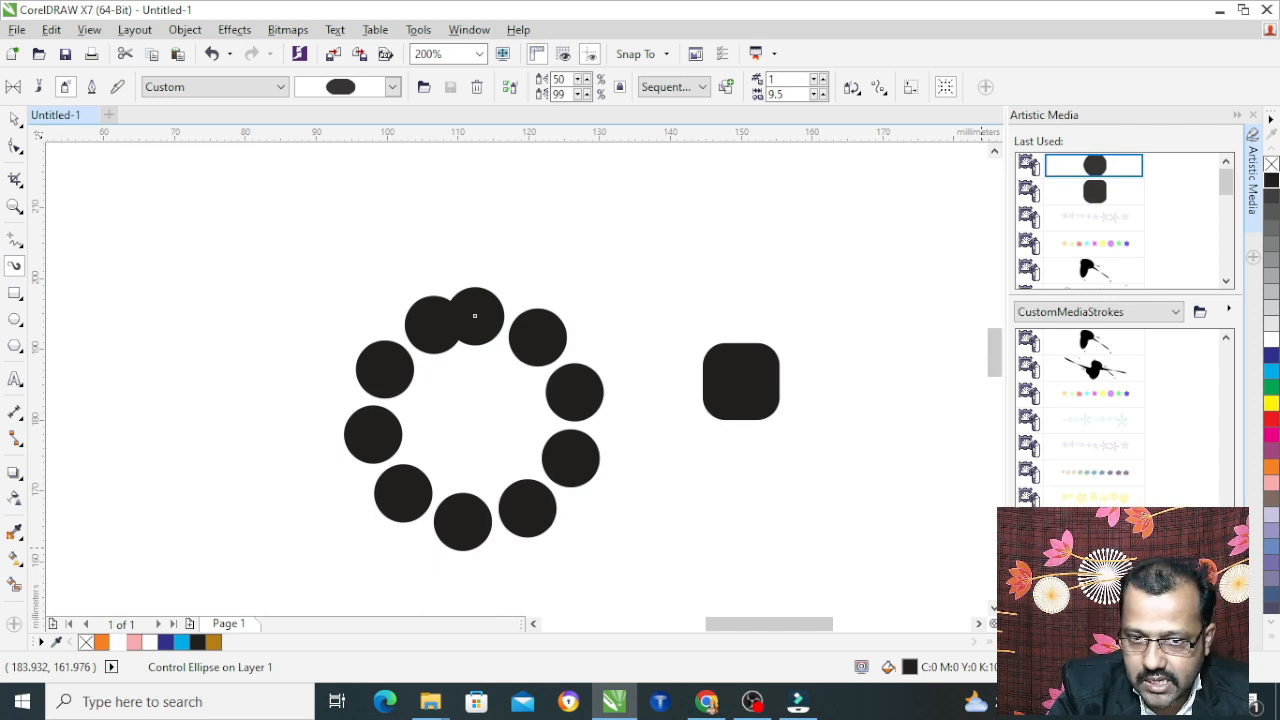
Replace the ring's circles with the custom golden ornament spray pattern and set the spacing between ornaments to 11 mm.
{"action": "left_click", "coordinate": [1095, 552]}
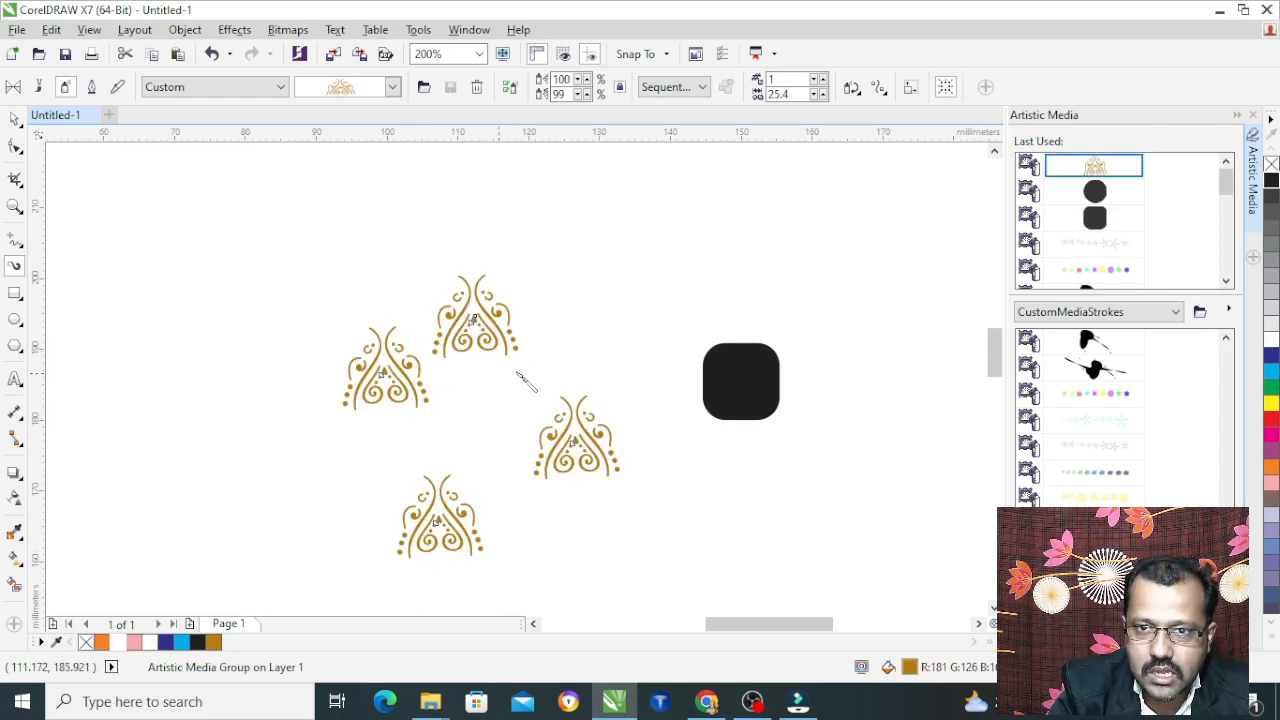
{"action": "left_click", "coordinate": [800, 95]}
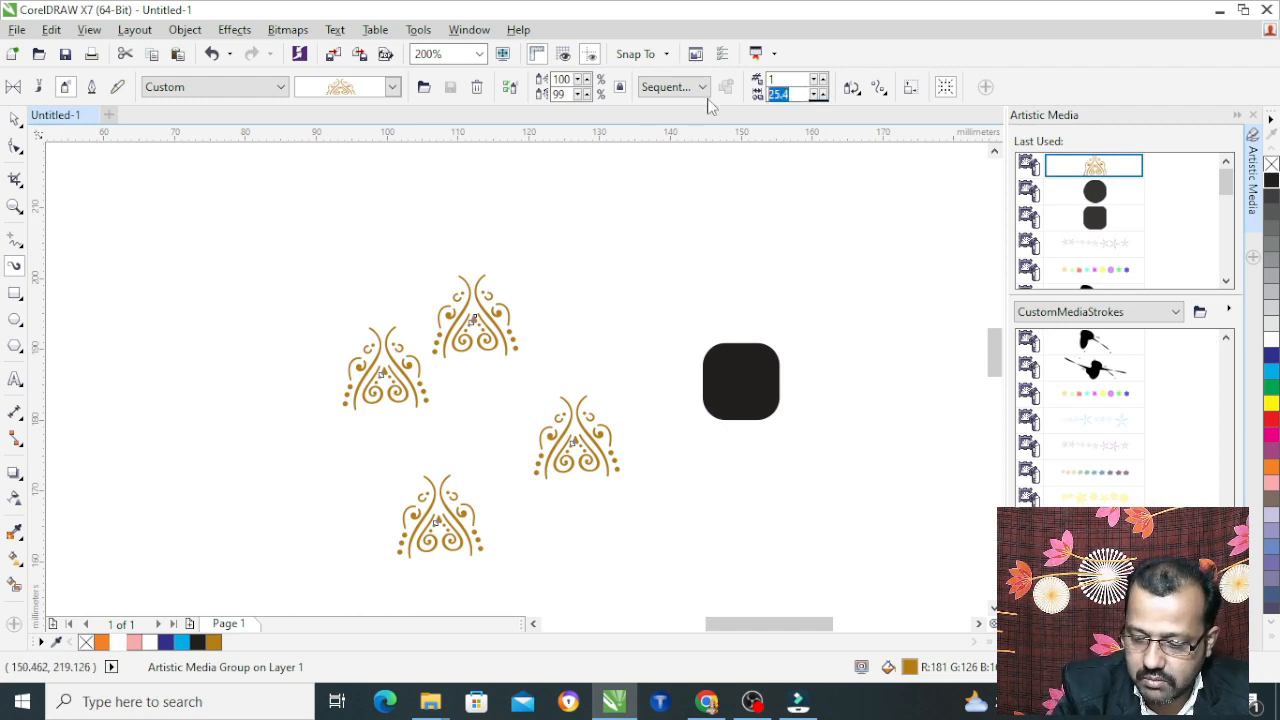
{"action": "type", "text": "11"}
{"action": "key", "text": "Return"}
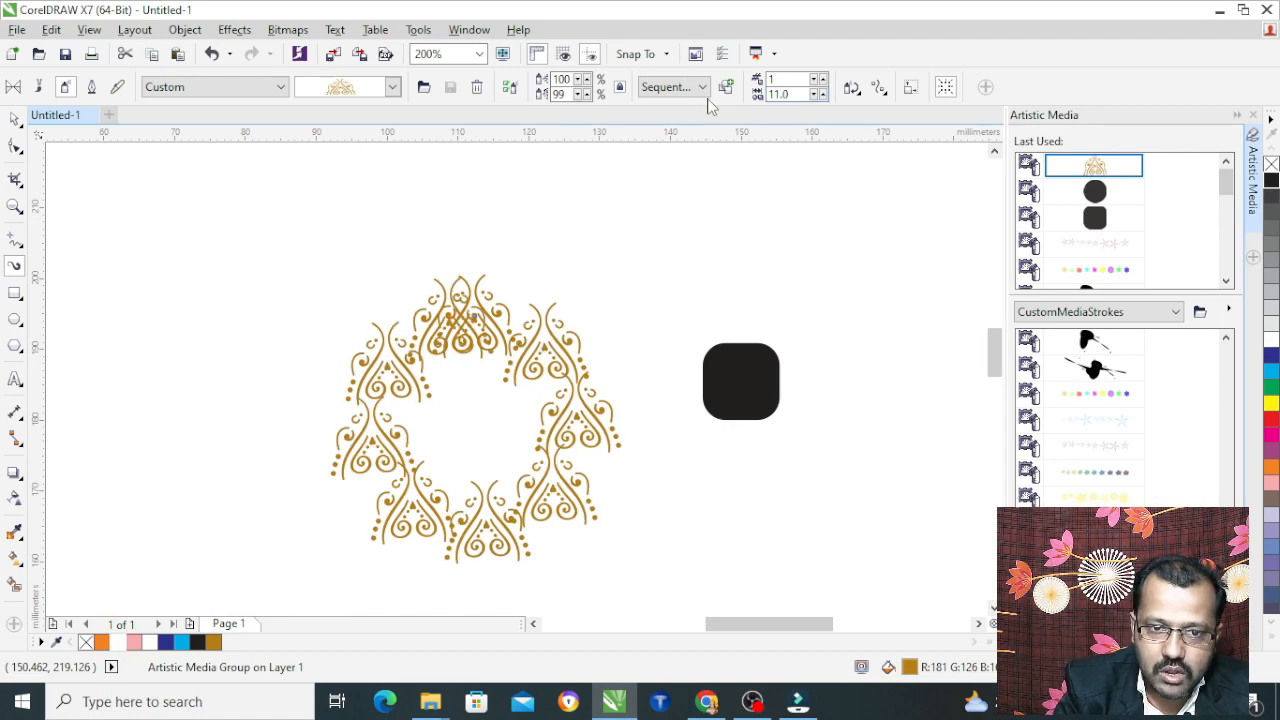
{"action": "scroll", "coordinate": [456, 560], "scroll_direction": "up", "scroll_amount": 1}
{"action": "scroll", "coordinate": [472, 476], "scroll_direction": "down", "scroll_amount": 1}
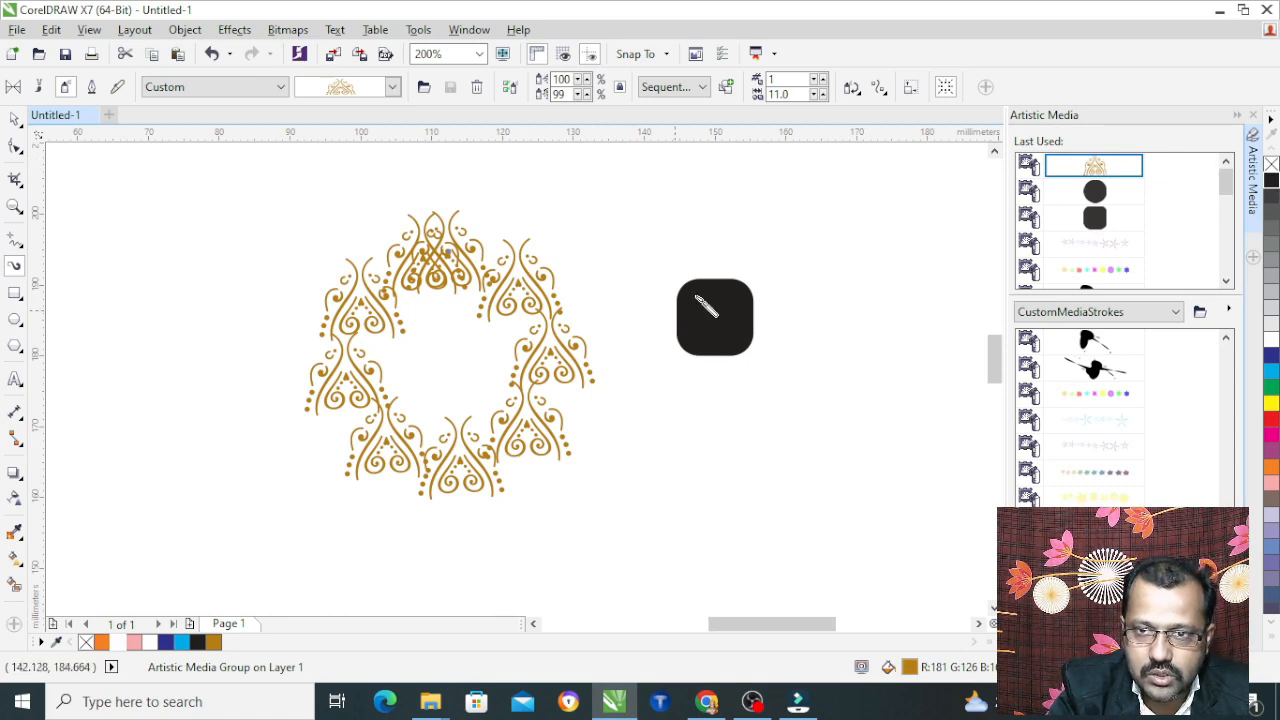
Set the rotation of the sprayed ornaments to be relative to the path, with the increment option enabled.
{"action": "left_click", "coordinate": [849, 89]}
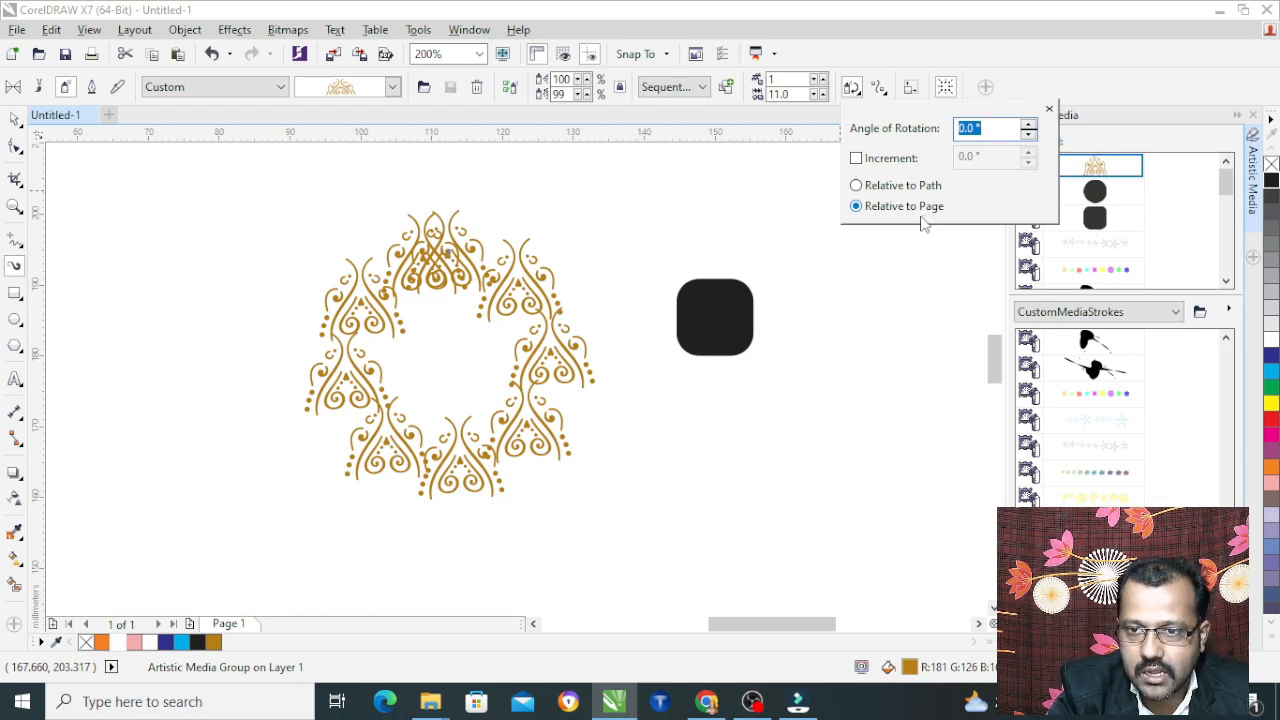
{"action": "left_click", "coordinate": [856, 159]}
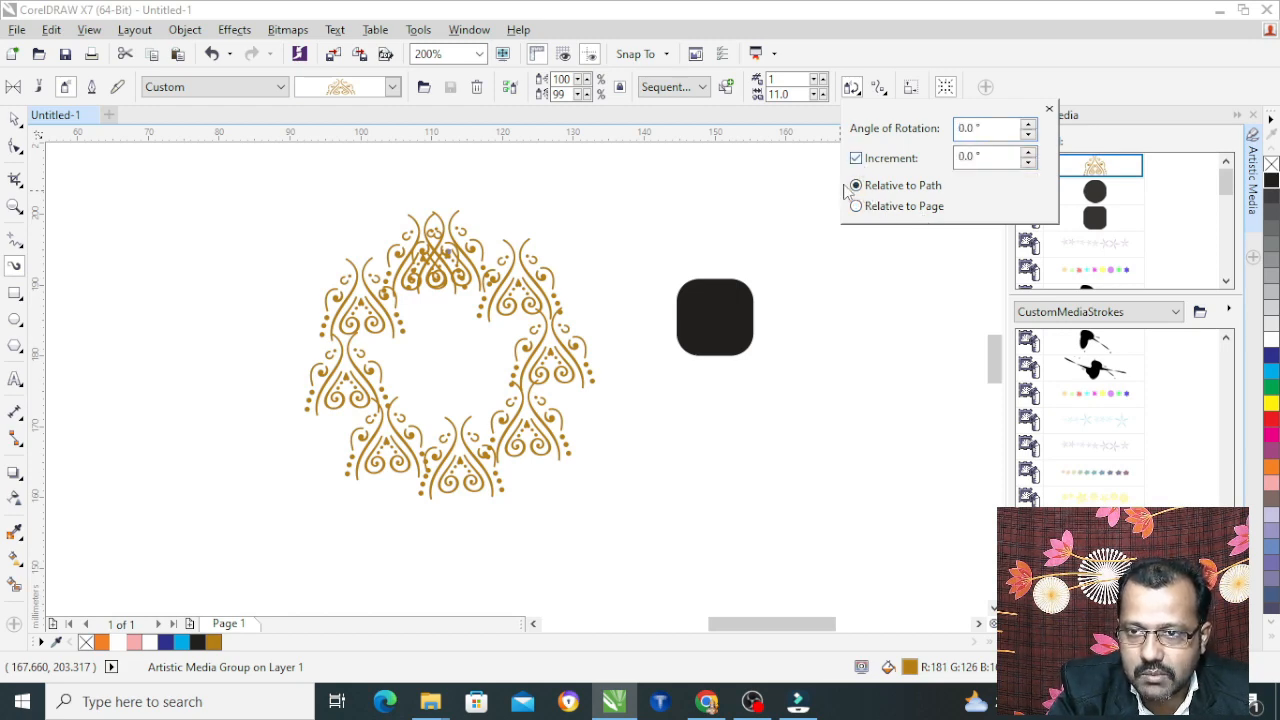
{"action": "left_click", "coordinate": [555, 305]}
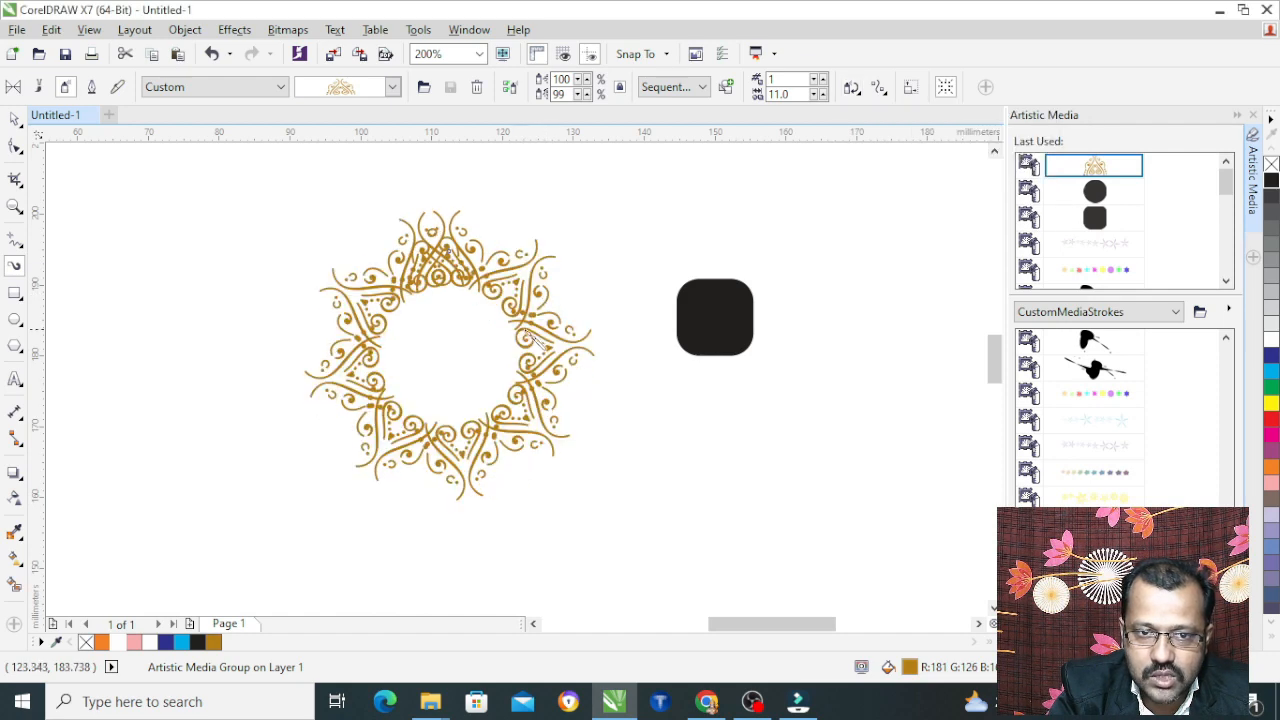
Reduce the spacing between the sprayed ornaments to 6.5 mm and set the spray object size to 70%.
{"action": "left_click", "coordinate": [814, 98]}
{"action": "left_click", "coordinate": [814, 98]}
{"action": "left_click", "coordinate": [814, 98]}
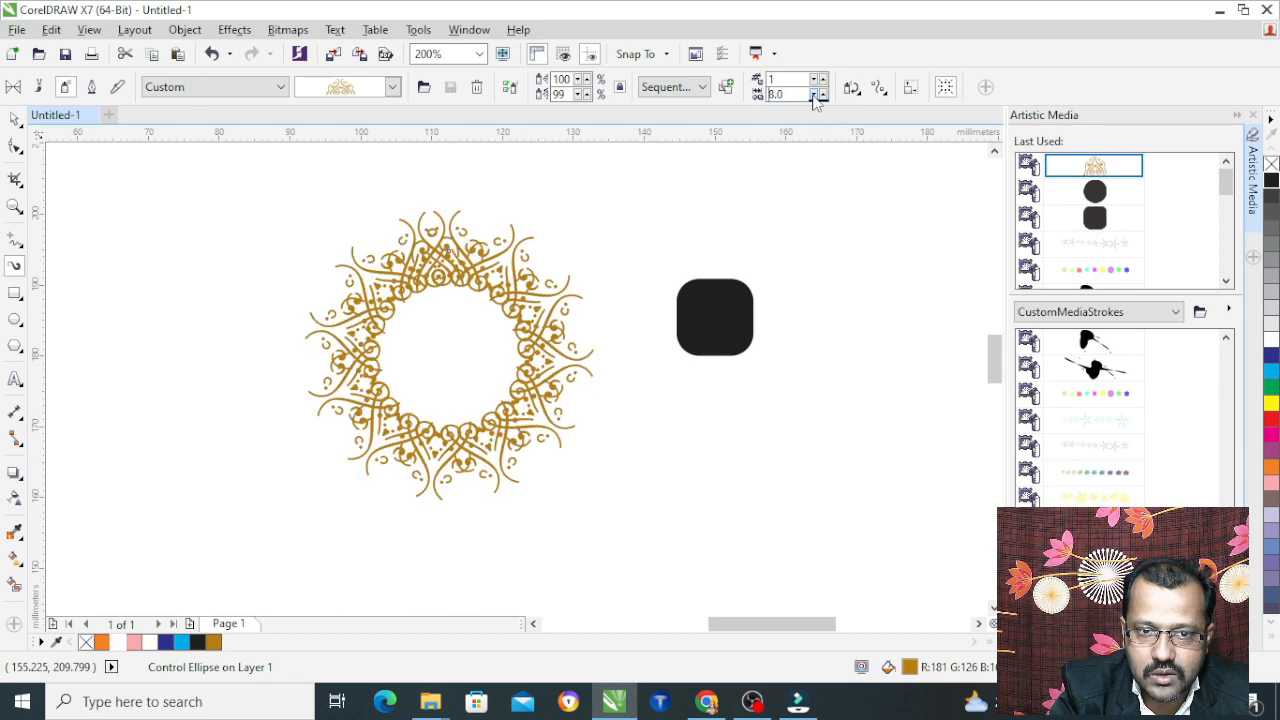
{"action": "left_click", "coordinate": [815, 98]}
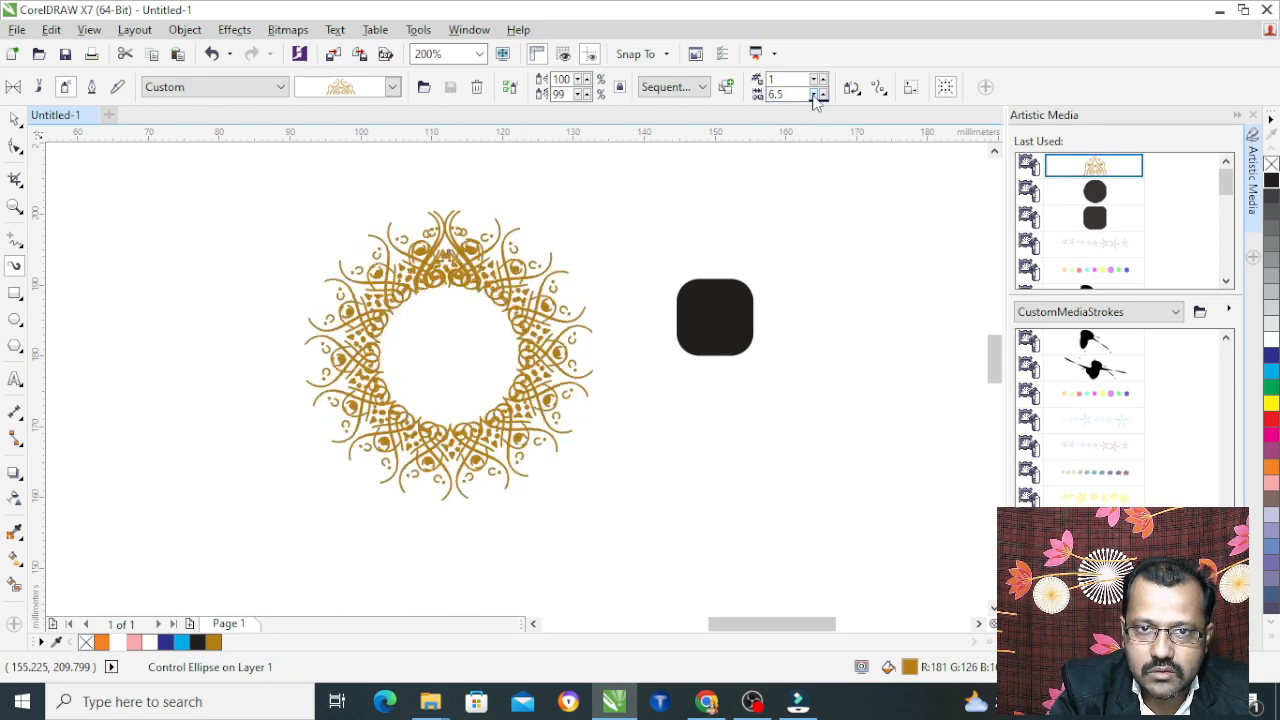
{"action": "double_click", "coordinate": [560, 79]}
{"action": "type", "text": "7"}
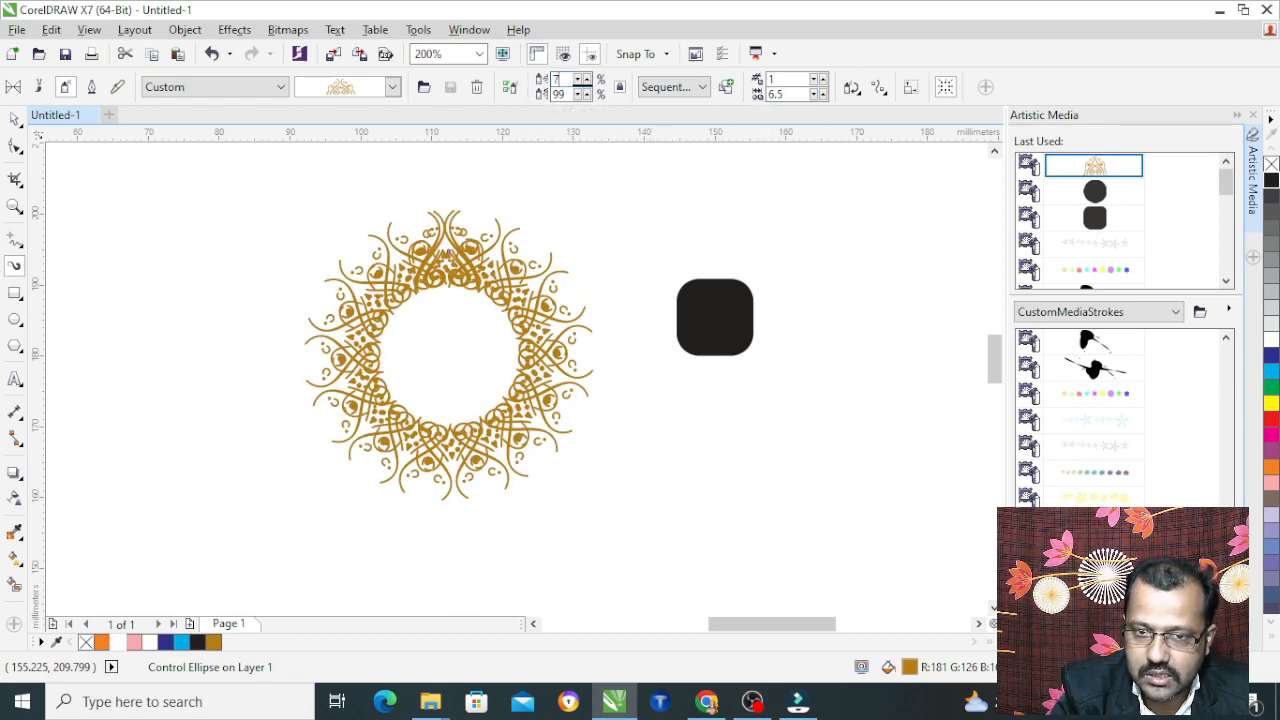
{"action": "type", "text": "0"}
{"action": "key", "text": "Return"}
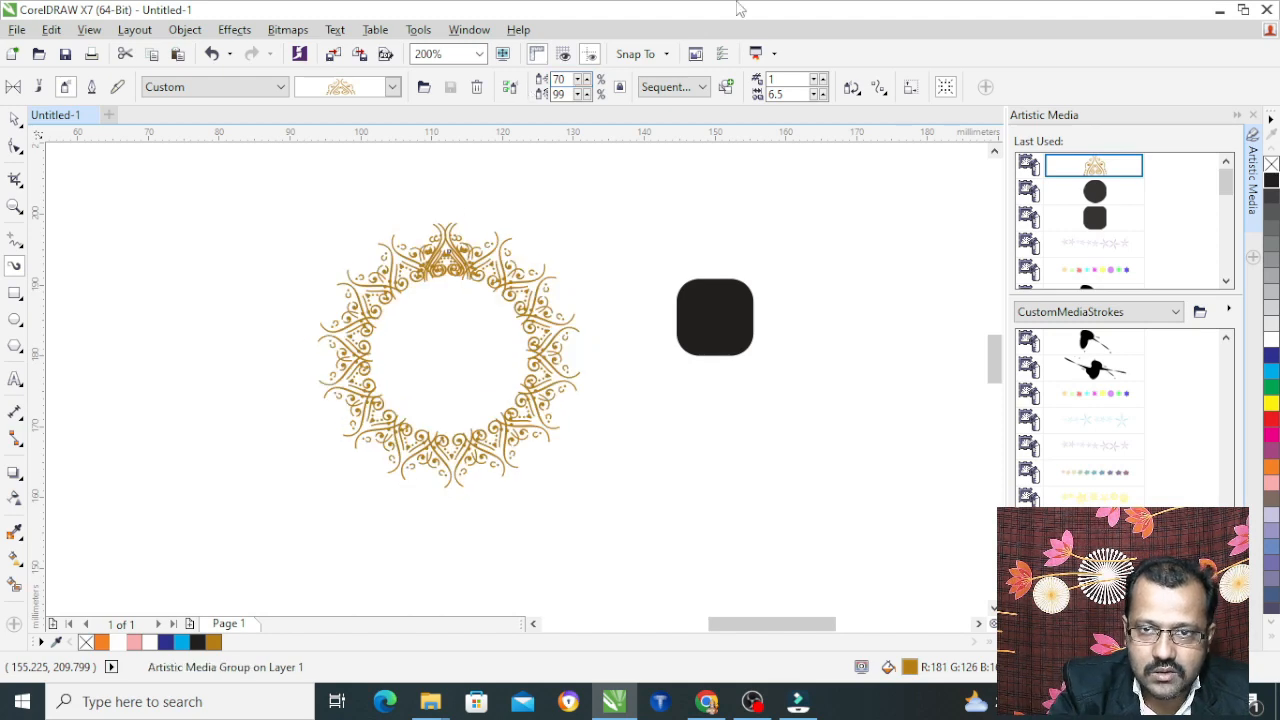
Increase the spacing between the sprayed ornaments around the circle to 10.5 mm.
{"action": "left_click", "coordinate": [822, 91]}
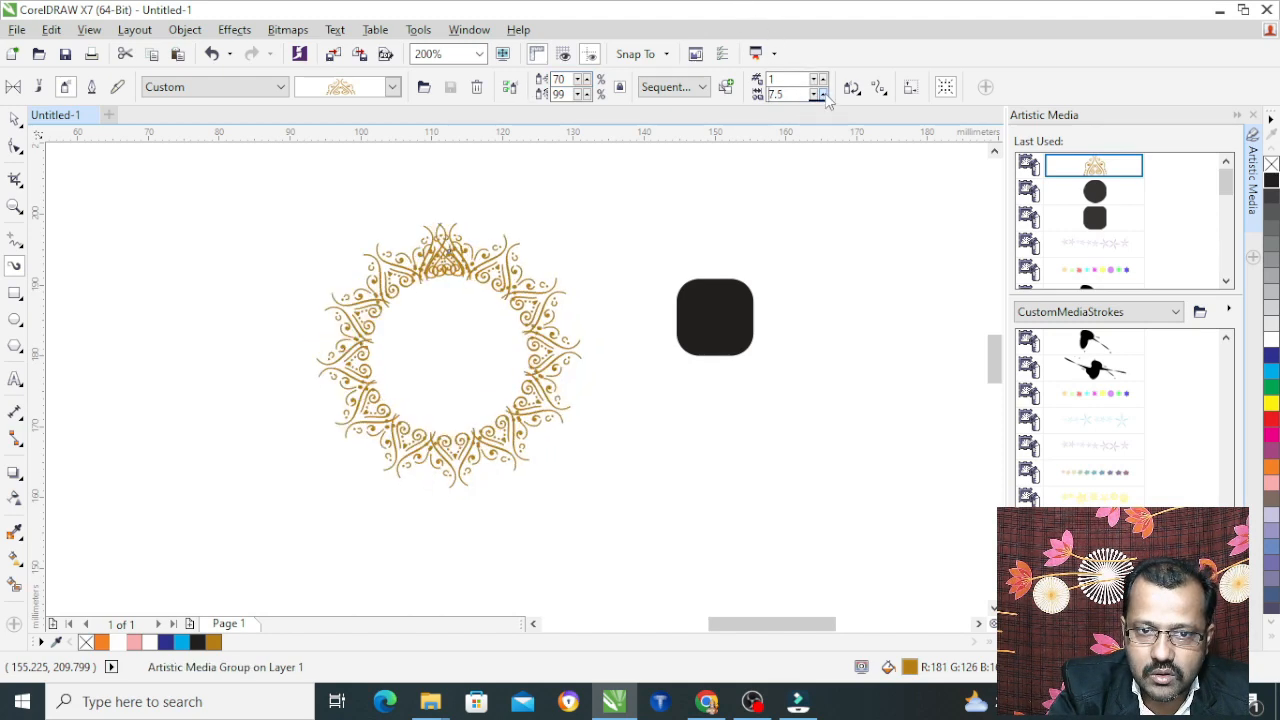
{"action": "left_click", "coordinate": [822, 91]}
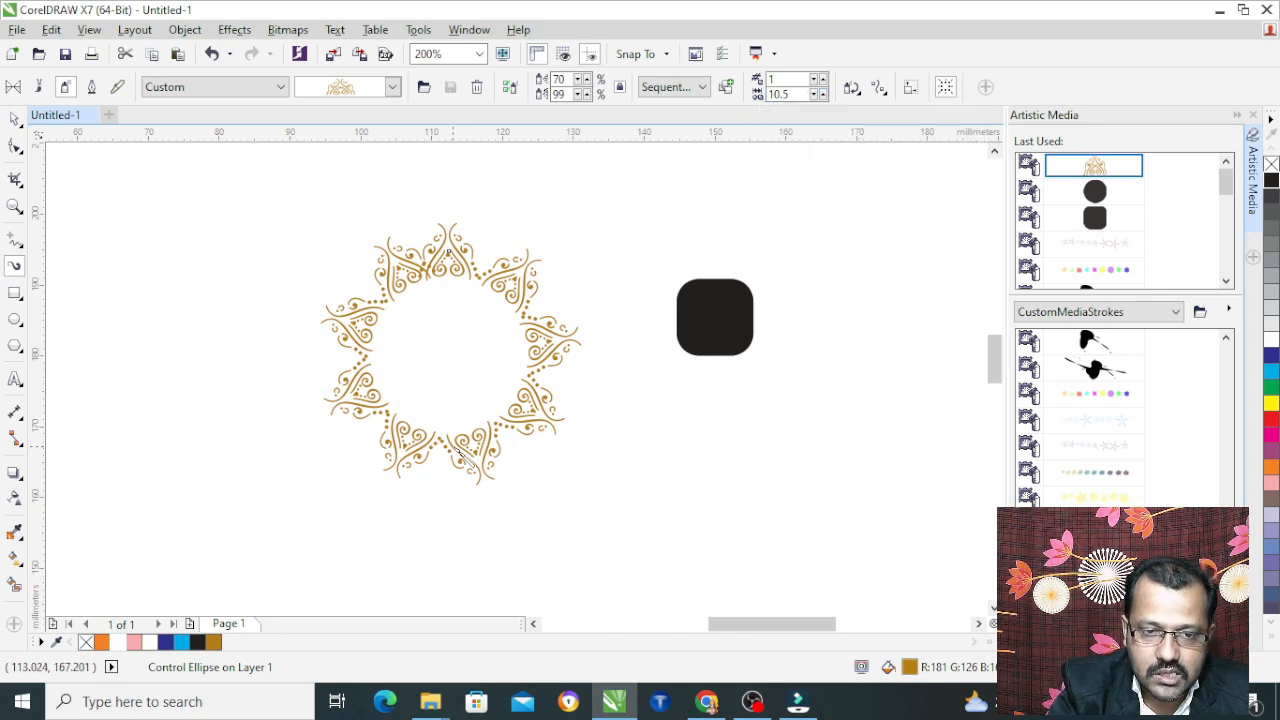
{"action": "scroll", "coordinate": [465, 455], "scroll_direction": "up", "scroll_amount": 1}
{"action": "scroll", "coordinate": [465, 455], "scroll_direction": "down", "scroll_amount": 1}
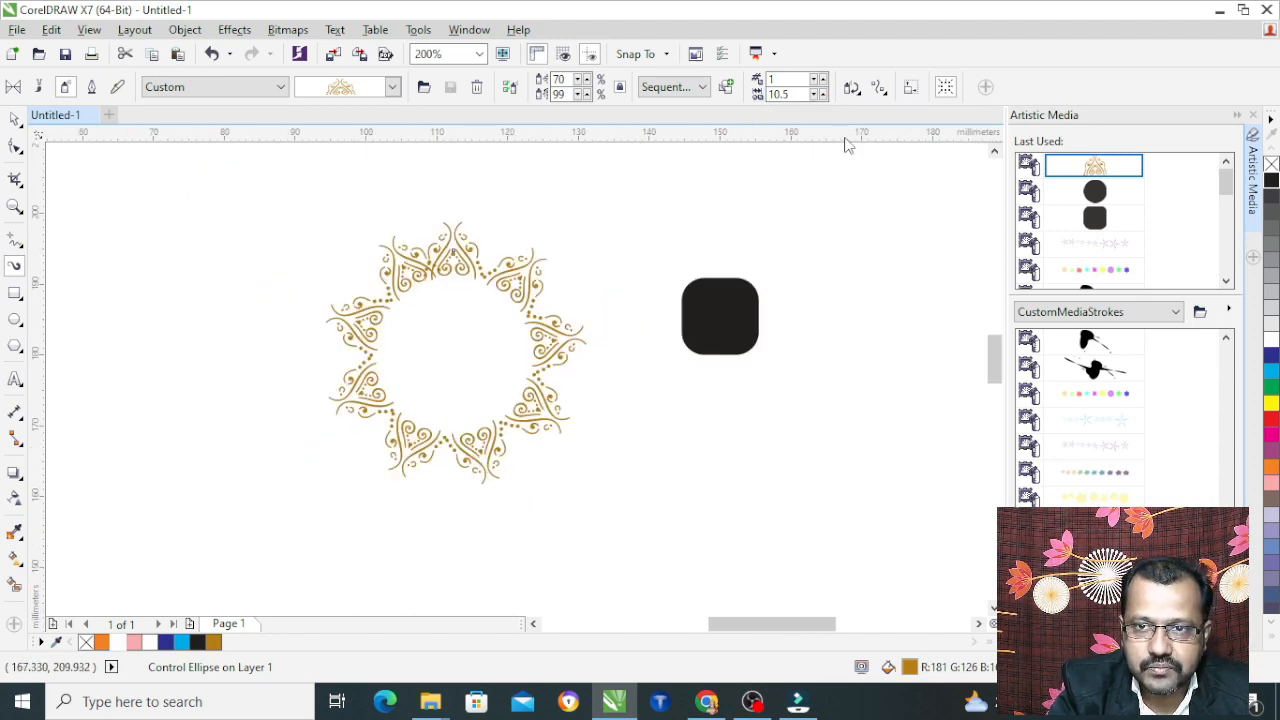
Try rotation angles of 45° and 60° on the sprayed ornaments, and restore their original angle.
{"action": "left_click", "coordinate": [853, 89]}
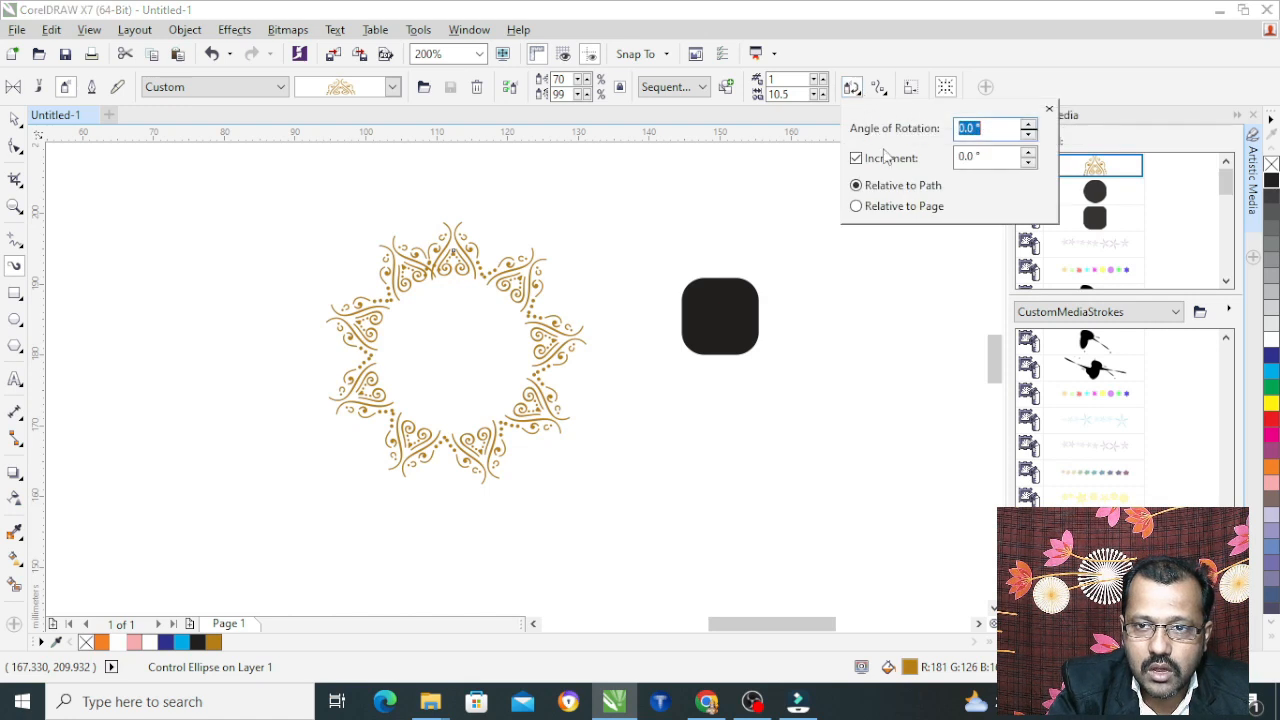
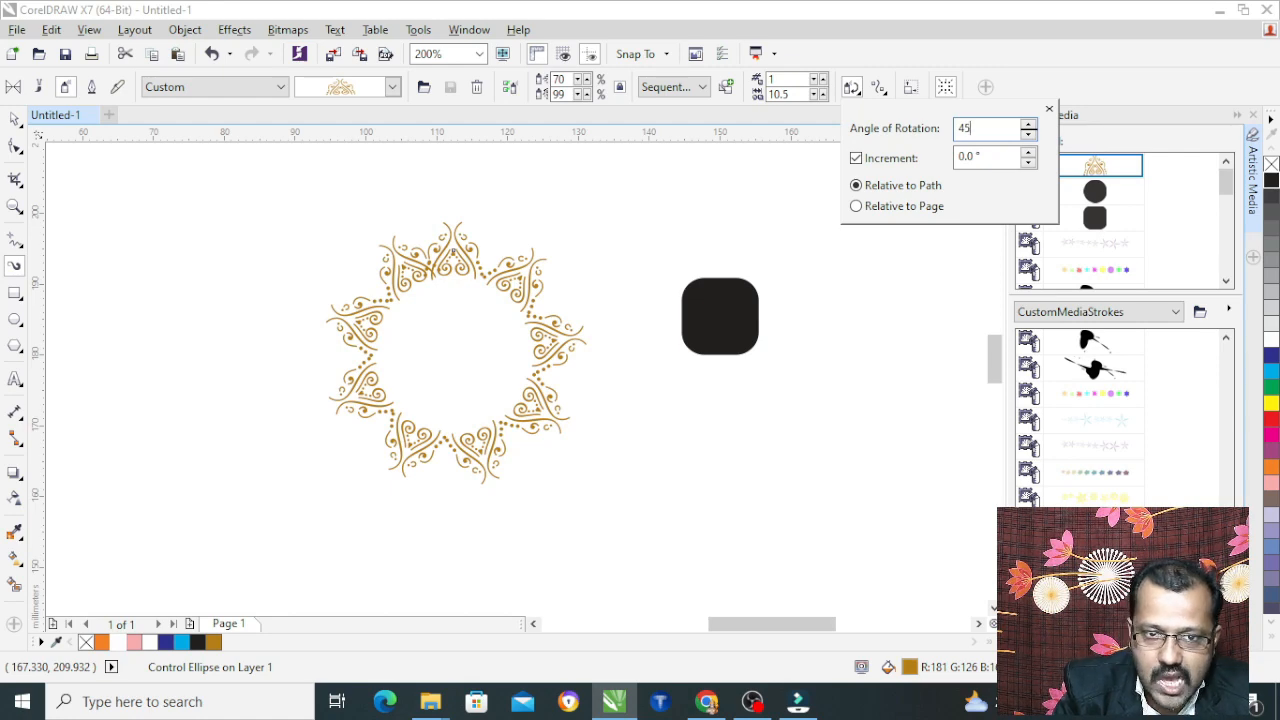
{"action": "key", "text": "Return"}
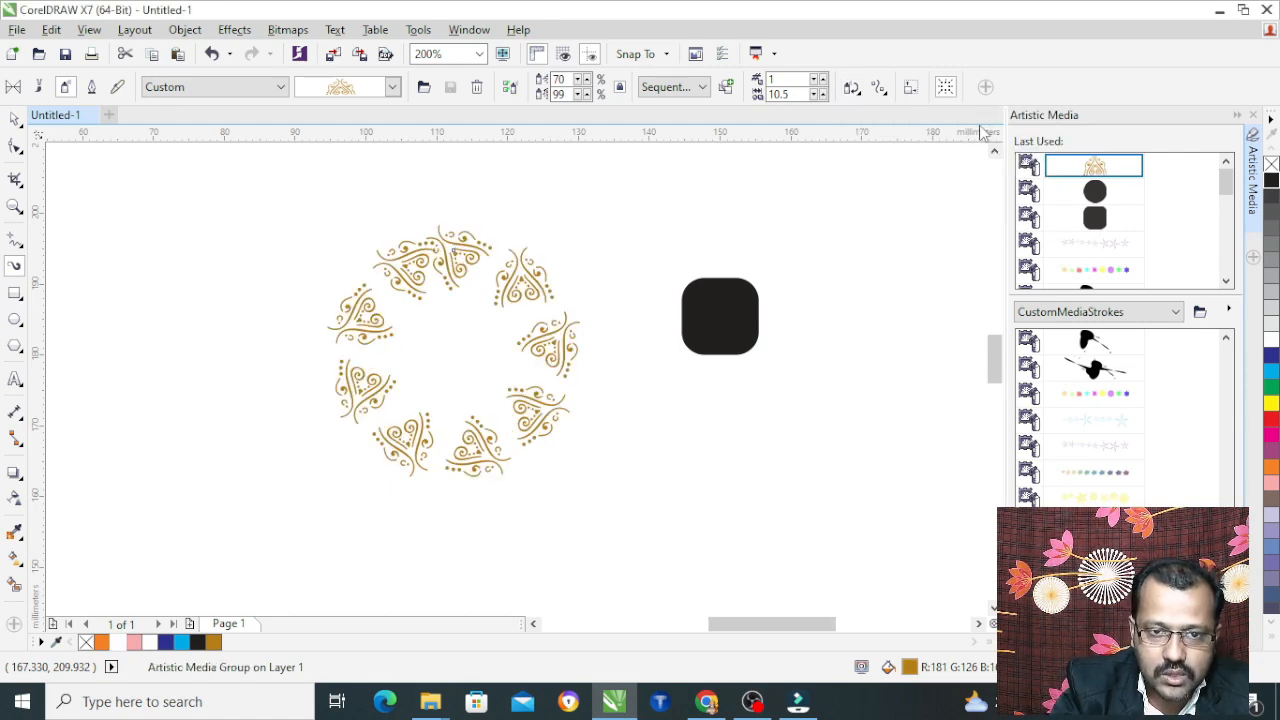
{"action": "left_click", "coordinate": [852, 88]}
{"action": "type", "text": "60"}
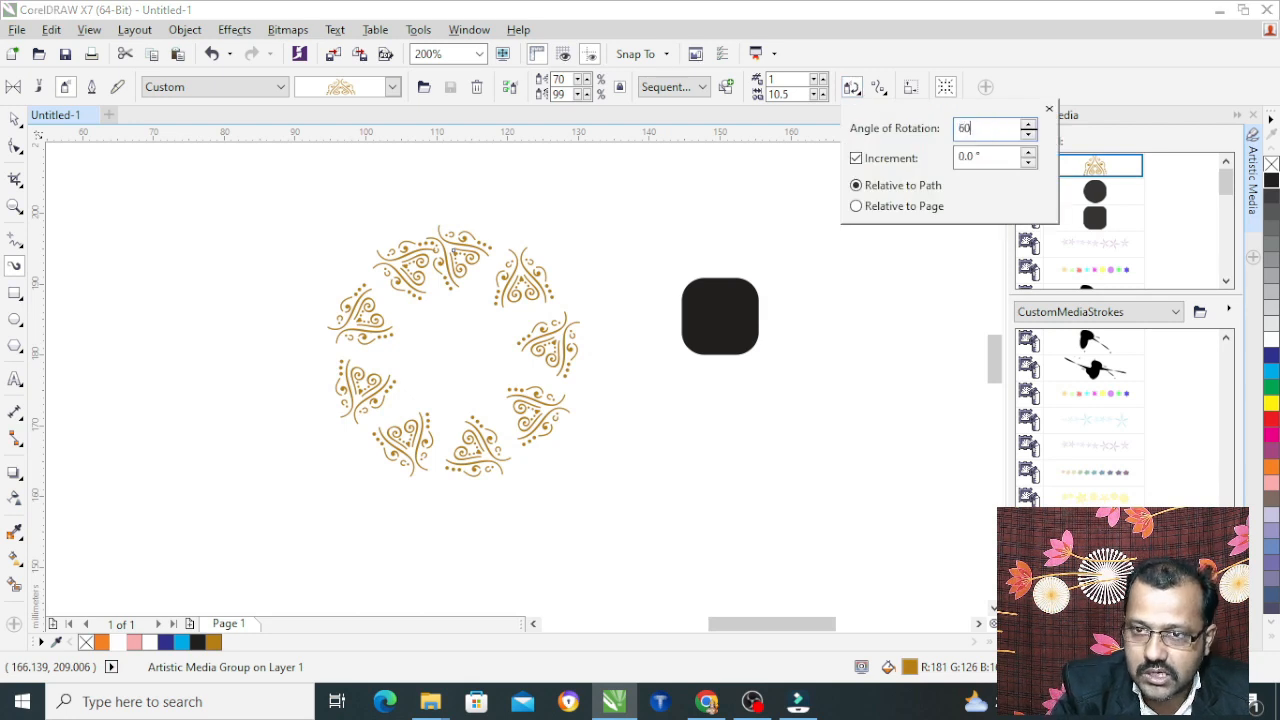
{"action": "key", "text": "Return"}
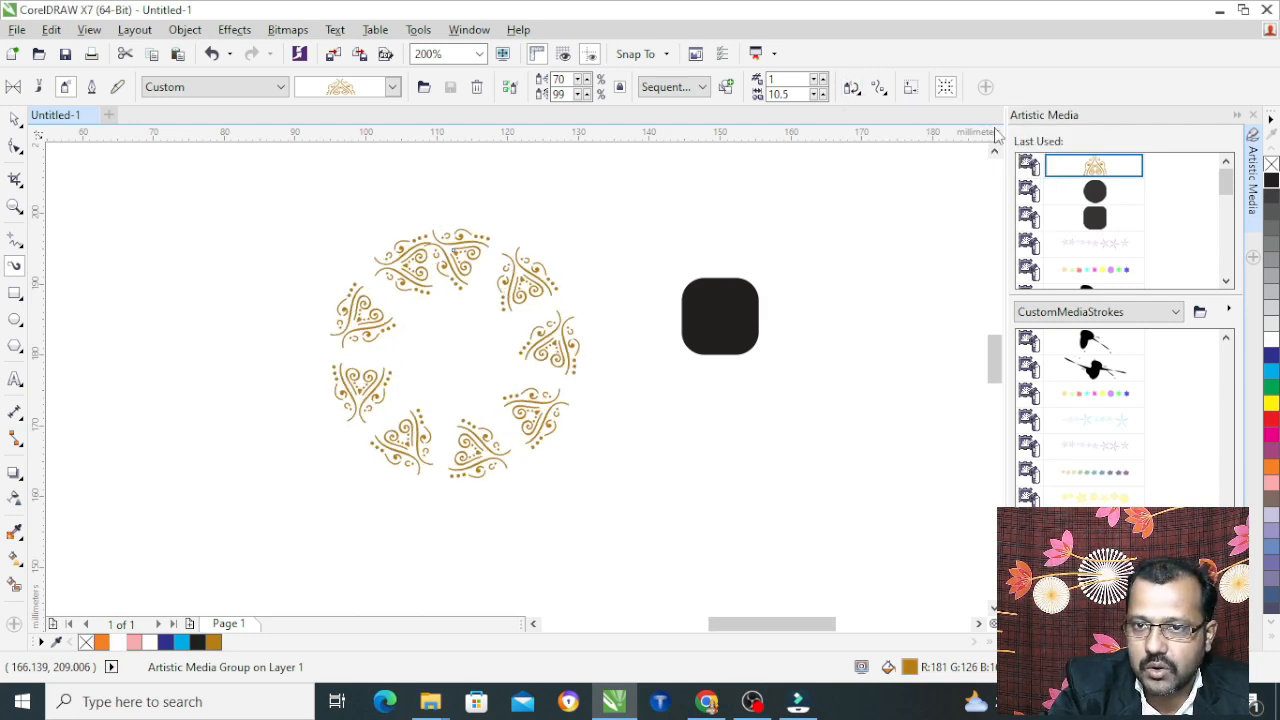
{"action": "left_click", "coordinate": [856, 89]}
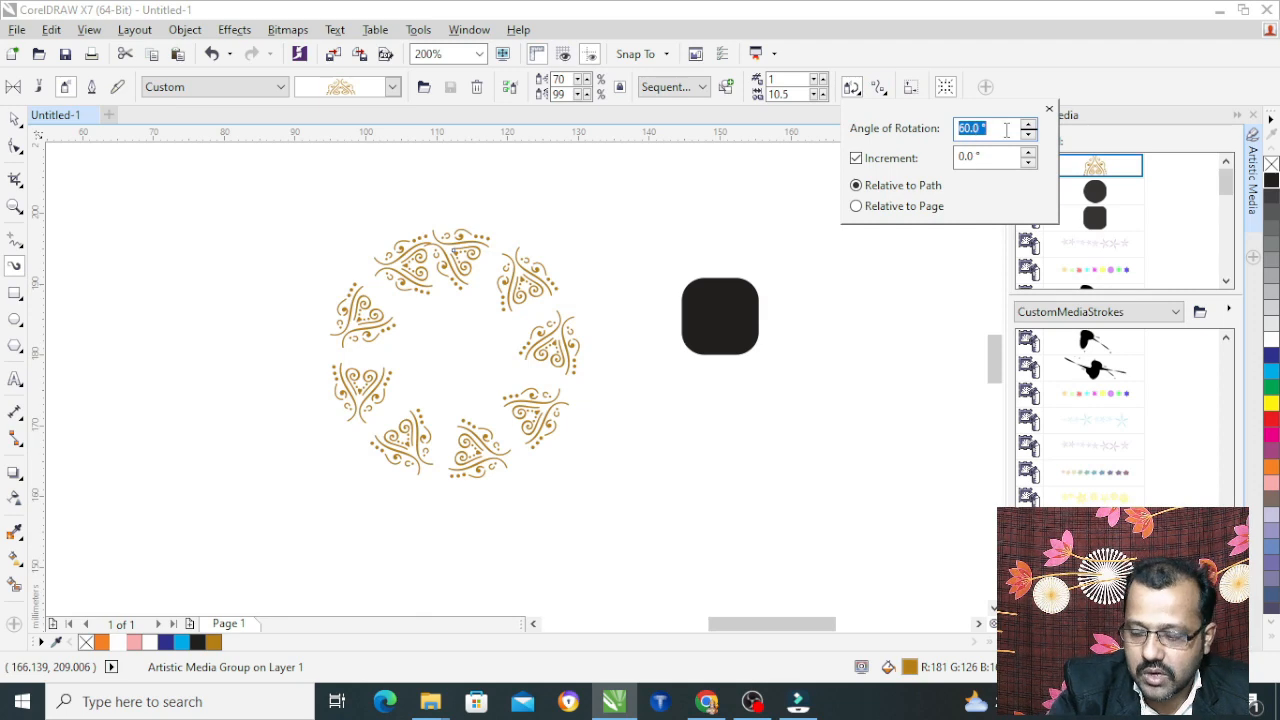
{"action": "key", "text": "Return"}
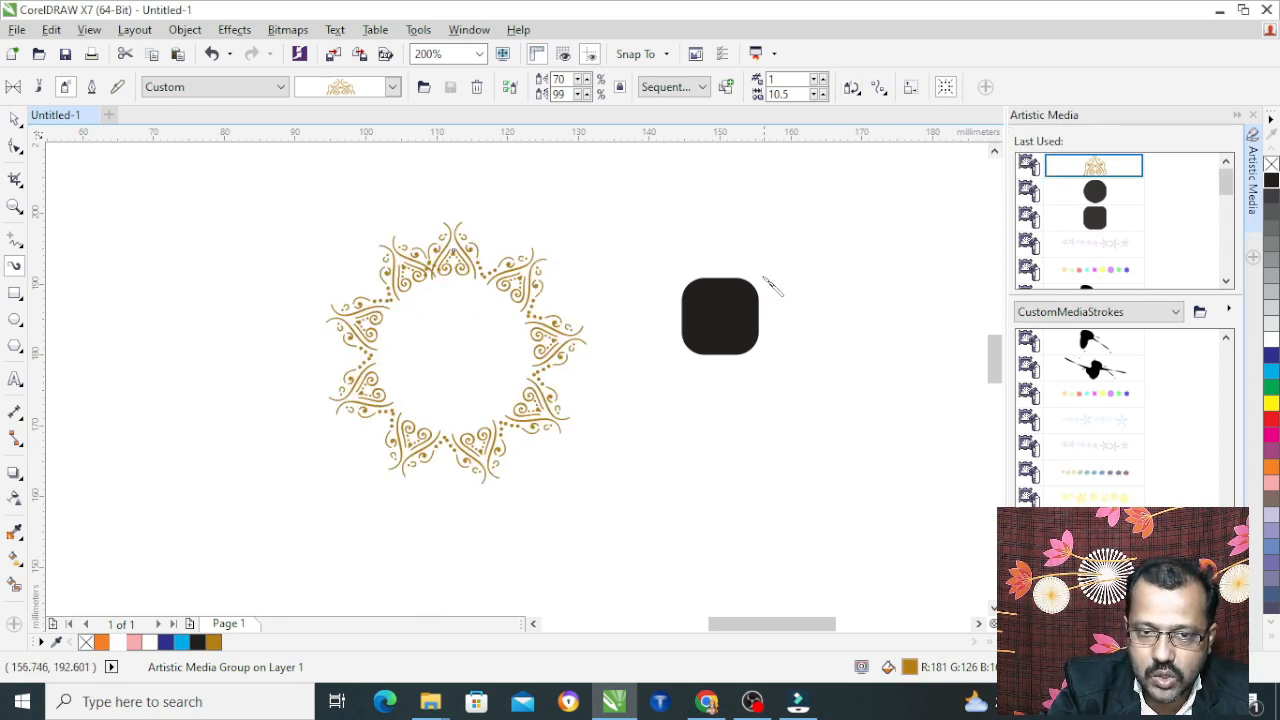
Enable the offset for the sprayed ornaments and set it to 5 mm with the Alternating direction.
{"action": "left_click", "coordinate": [881, 90]}
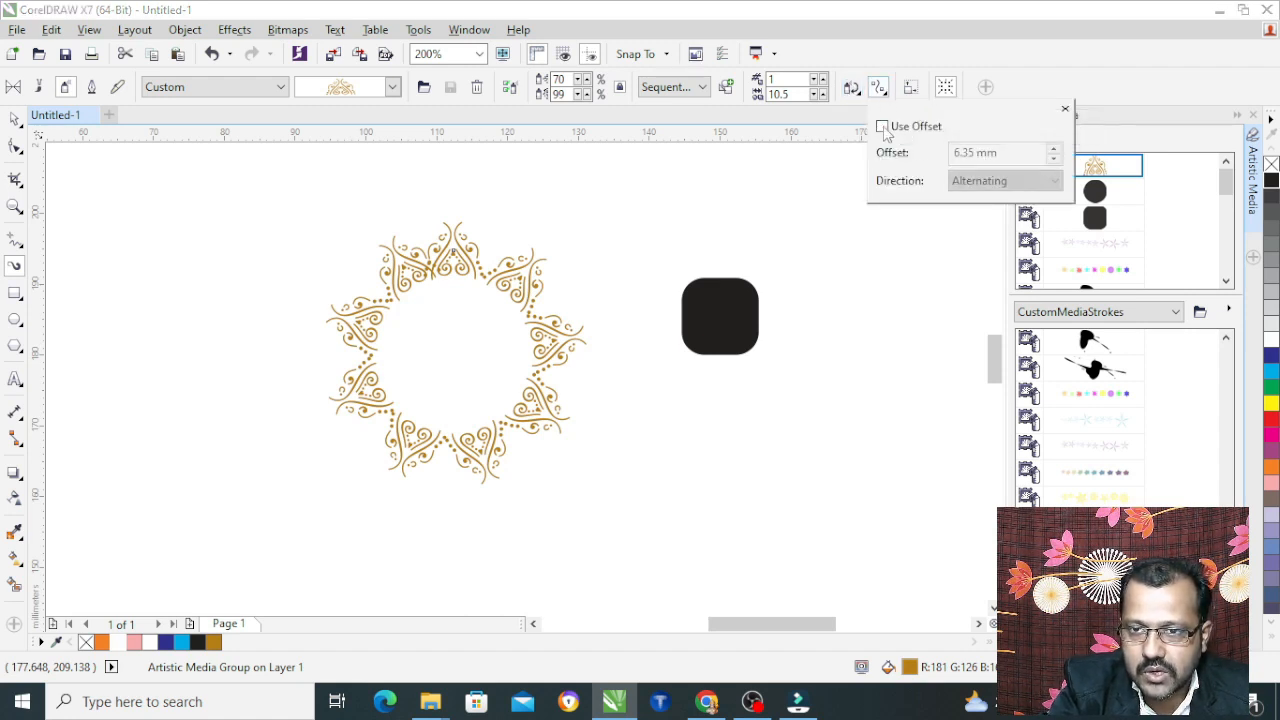
{"action": "left_click", "coordinate": [882, 127]}
{"action": "key", "text": "Tab"}
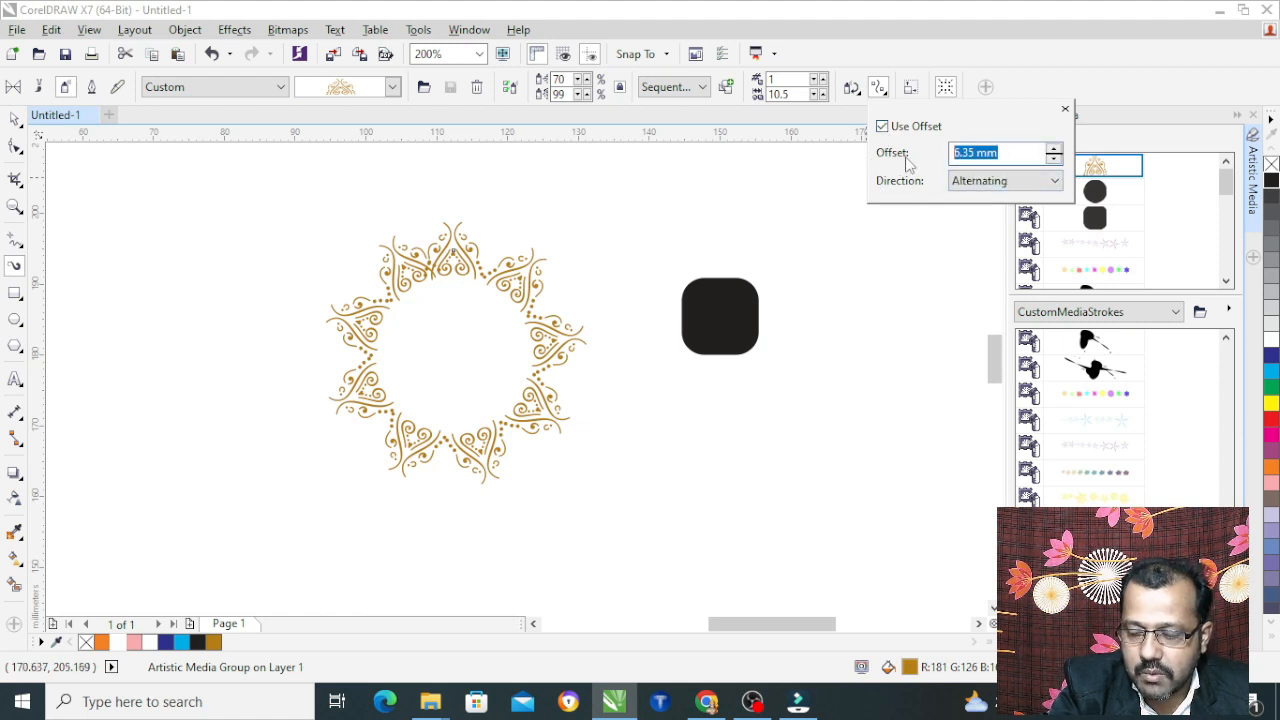
{"action": "type", "text": "5"}
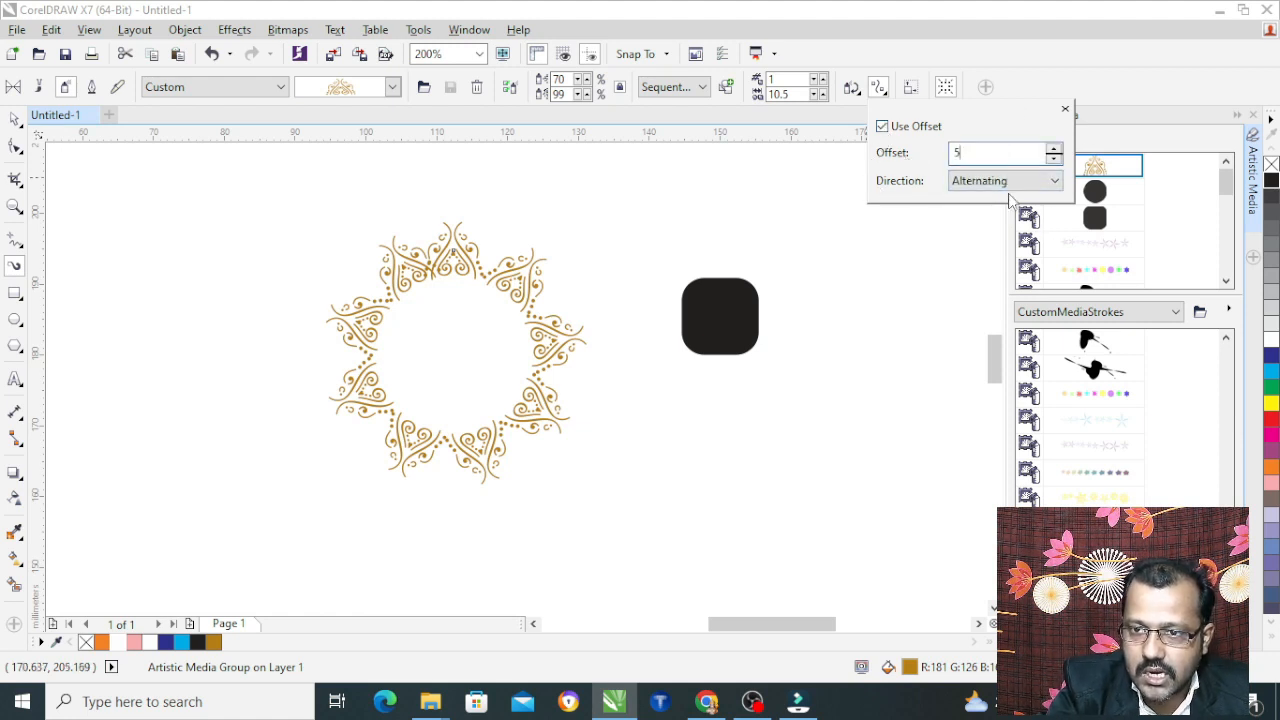
{"action": "left_click", "coordinate": [1013, 190]}
{"action": "left_click", "coordinate": [1010, 198]}
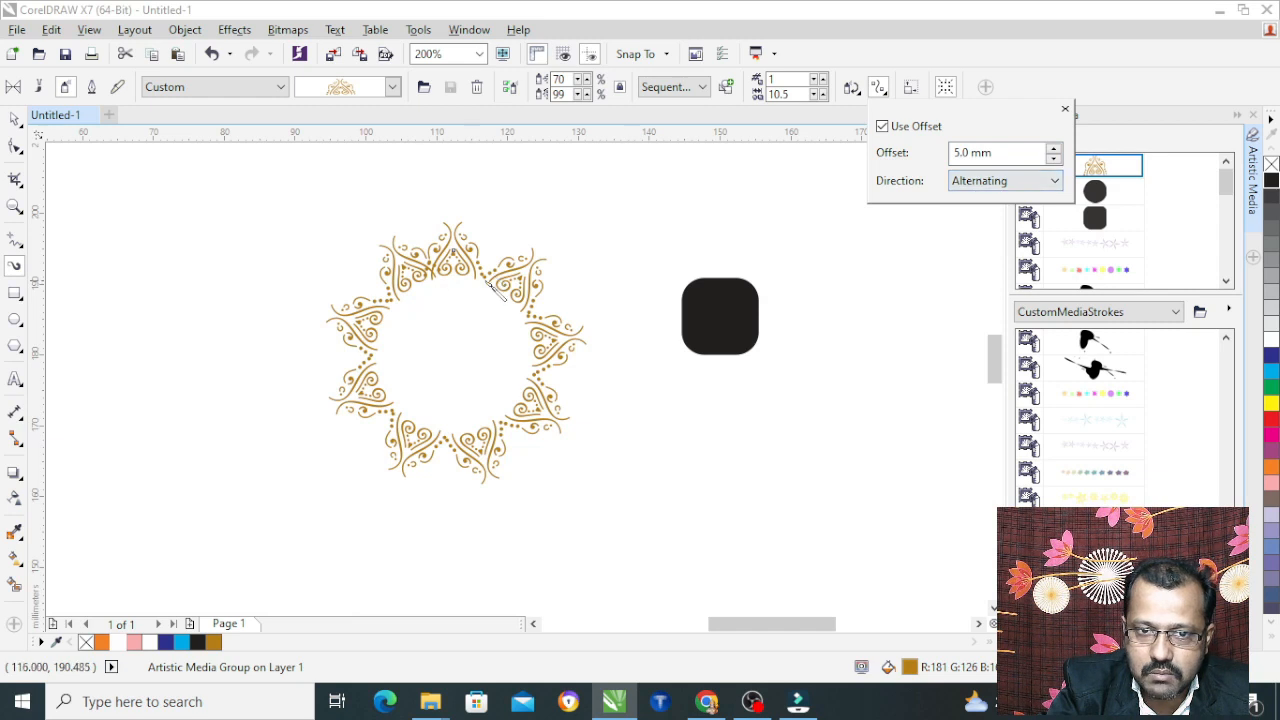
{"action": "left_click", "coordinate": [493, 278]}
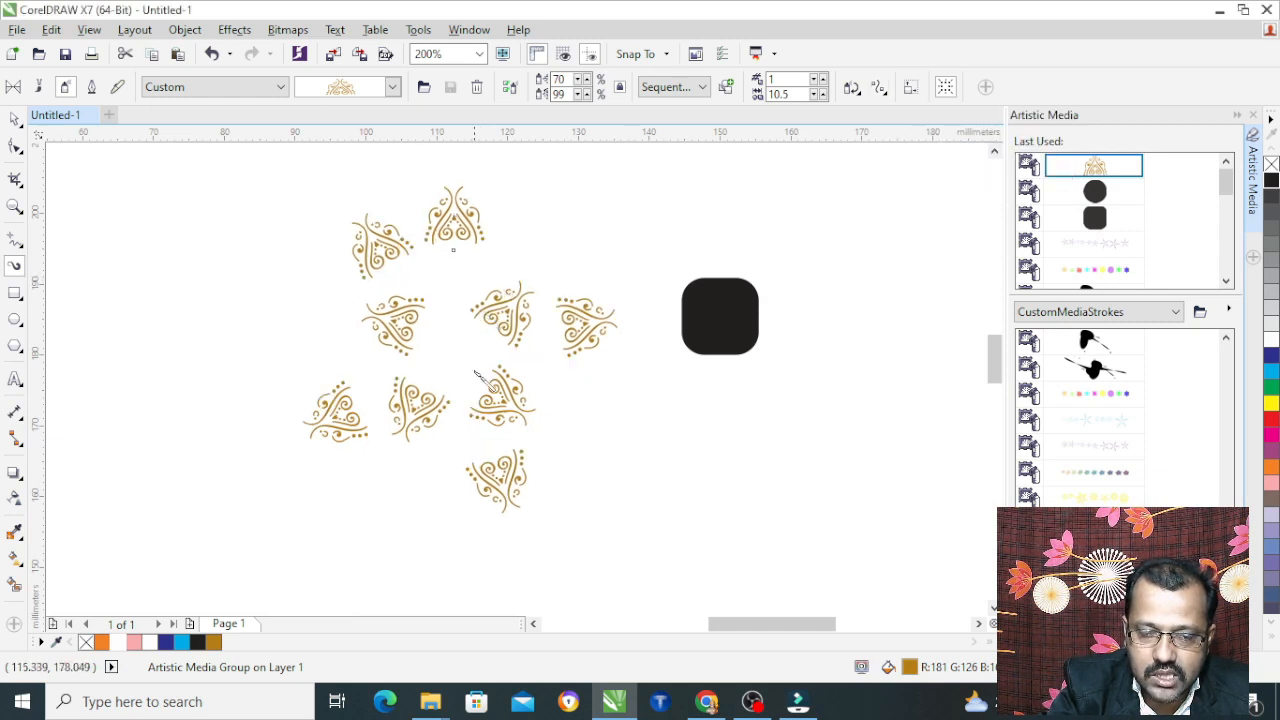
Try a wider spacing of 14 mm between the offset ornaments.
{"action": "left_click", "coordinate": [823, 97]}
{"action": "left_click", "coordinate": [823, 97]}
{"action": "left_click", "coordinate": [823, 97]}
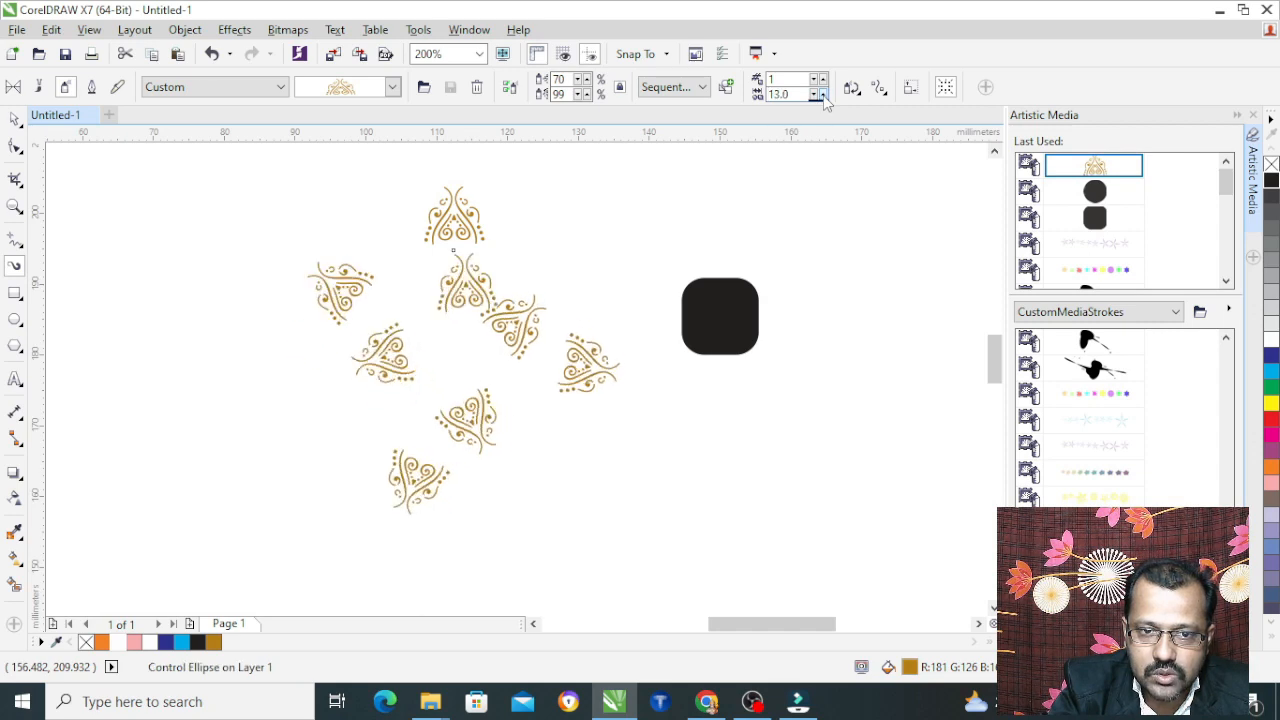
{"action": "left_click", "coordinate": [823, 97]}
{"action": "left_click", "coordinate": [823, 97]}
{"action": "left_click", "coordinate": [822, 99]}
{"action": "left_click", "coordinate": [822, 99]}
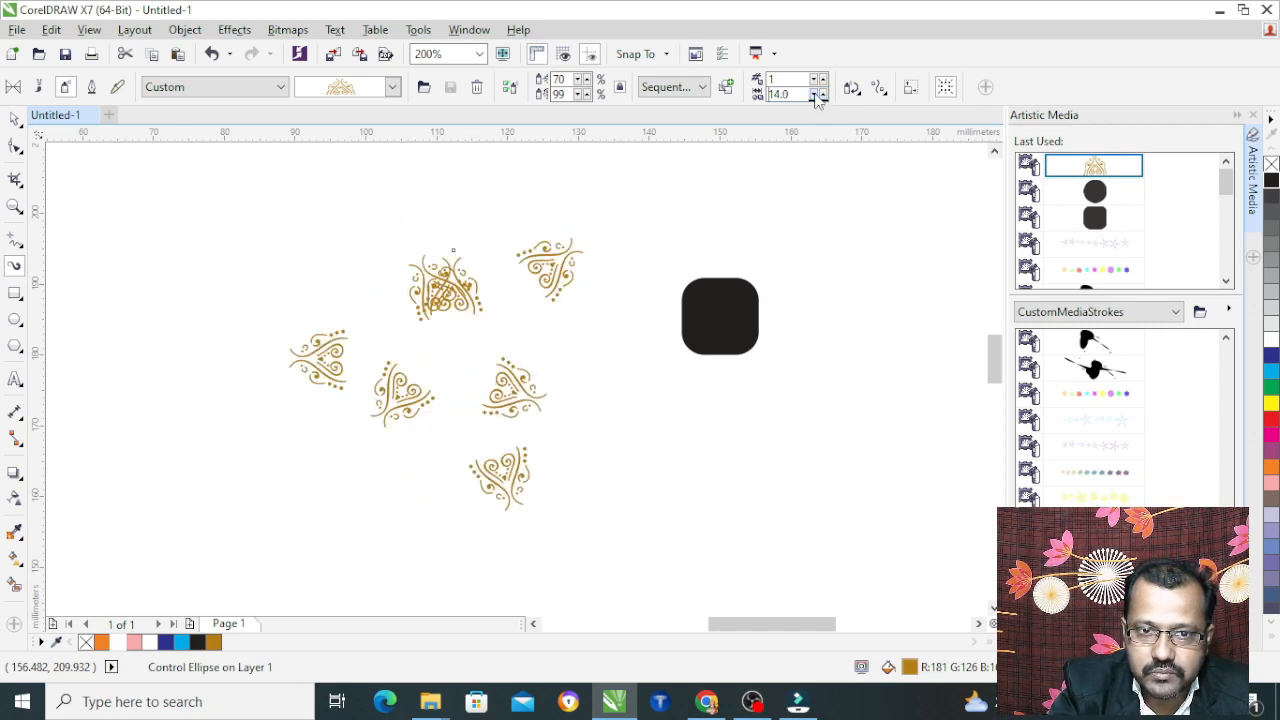
Reduce the spacing between the offset ornaments to 8.5 mm.
{"action": "left_click", "coordinate": [822, 99]}
{"action": "left_click", "coordinate": [822, 99]}
{"action": "left_click", "coordinate": [822, 99]}
{"action": "left_click", "coordinate": [822, 99]}
{"action": "left_click", "coordinate": [822, 99]}
{"action": "left_click", "coordinate": [822, 99]}
{"action": "left_click", "coordinate": [816, 97]}
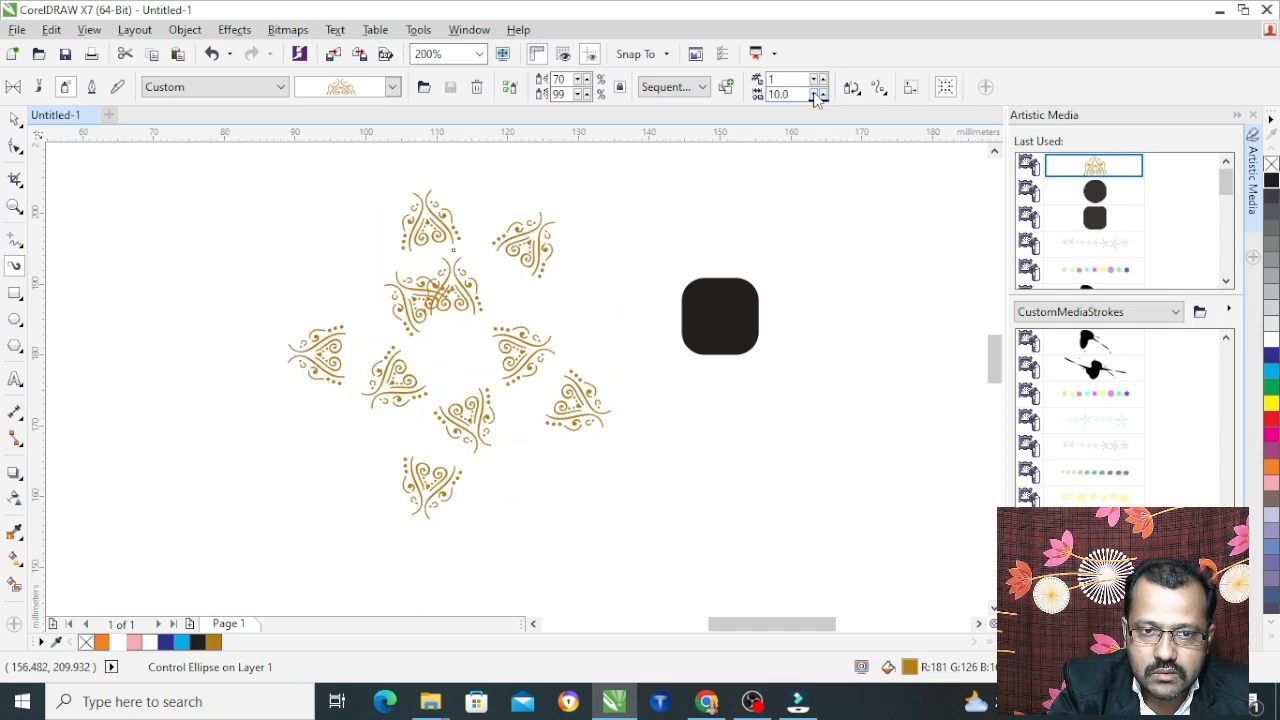
{"action": "left_click", "coordinate": [816, 97]}
{"action": "left_click", "coordinate": [816, 97]}
{"action": "left_click", "coordinate": [816, 97]}
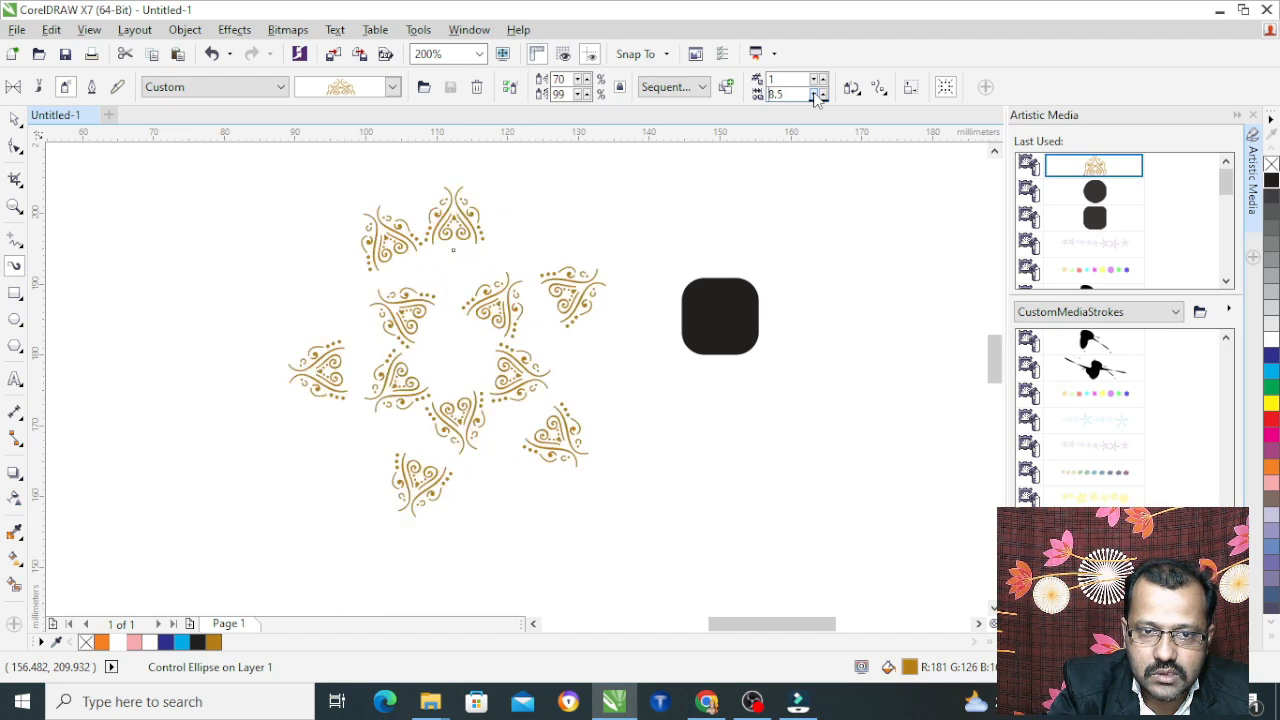
Reduce the size of the sprayed ornaments to 64% and set the spacing between them to 9.5 mm.
{"action": "left_click", "coordinate": [580, 84]}
{"action": "left_click", "coordinate": [580, 84]}
{"action": "left_click", "coordinate": [580, 84]}
{"action": "left_click", "coordinate": [580, 84]}
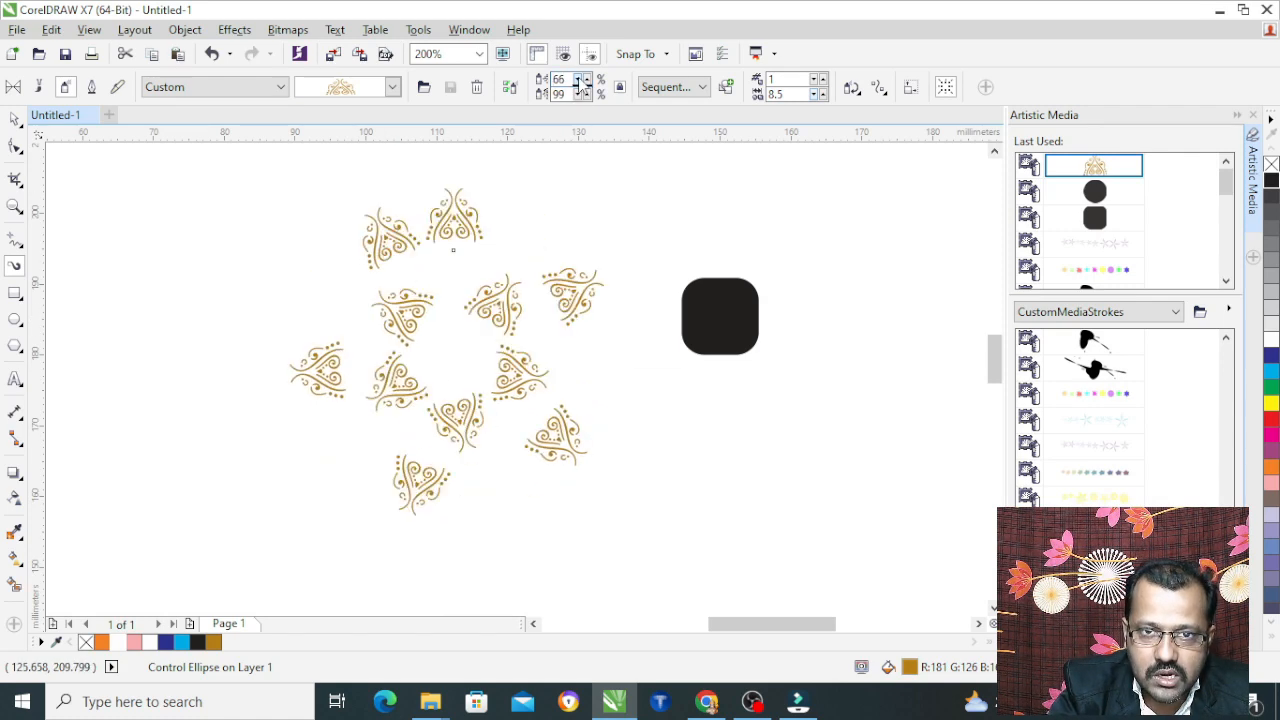
{"action": "left_click", "coordinate": [580, 84]}
{"action": "left_click", "coordinate": [580, 84]}
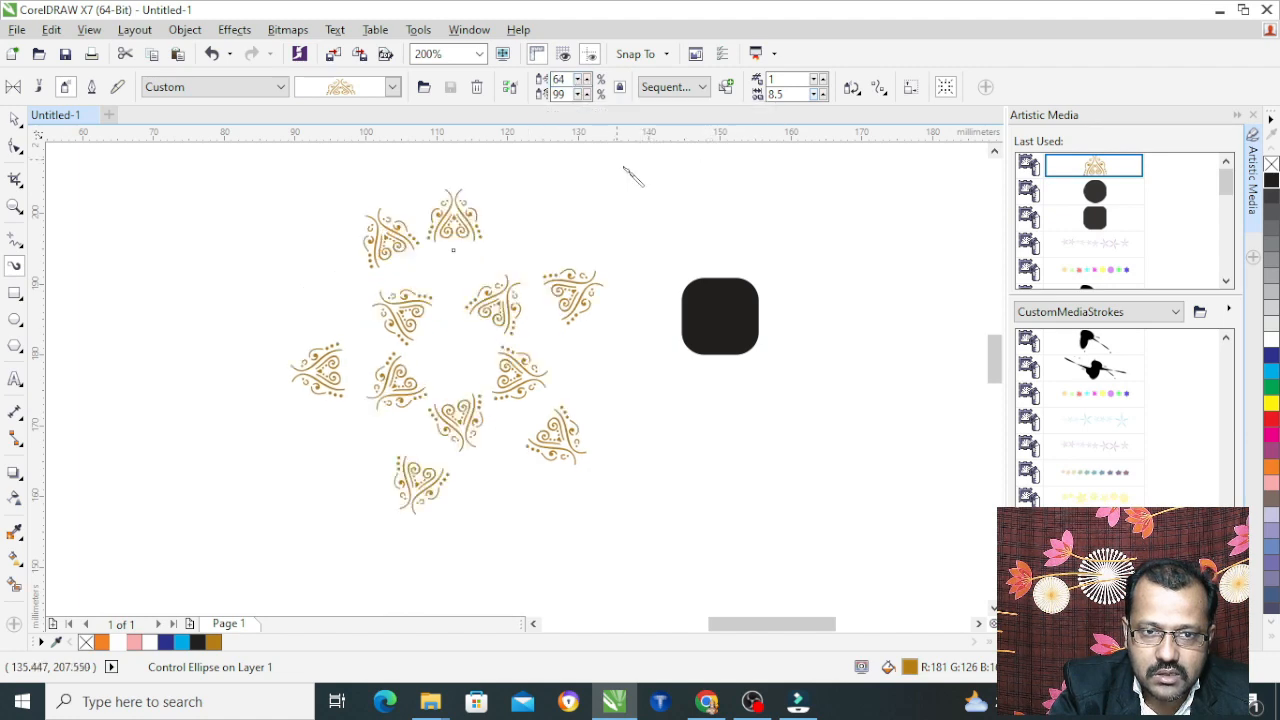
{"action": "left_click", "coordinate": [822, 92]}
{"action": "left_click", "coordinate": [822, 92]}
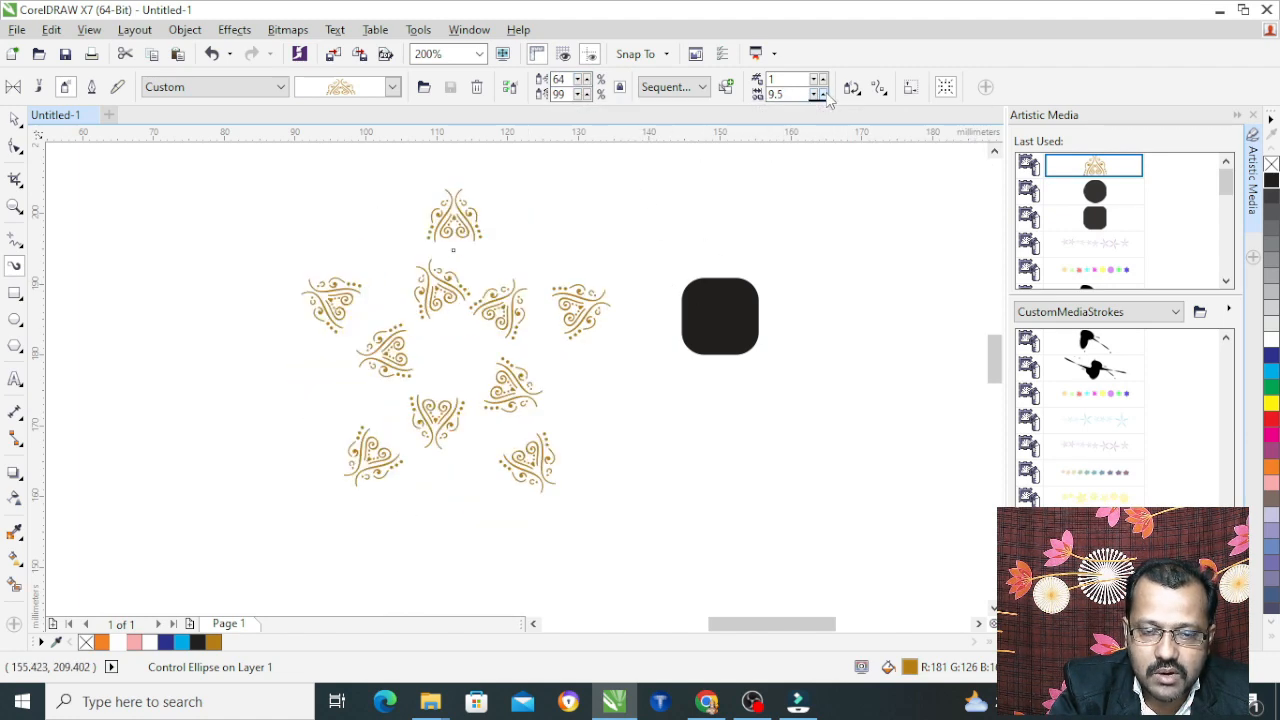
Try the Left and Random offset directions on the sprayed ornaments.
{"action": "left_click", "coordinate": [879, 87]}
{"action": "left_click", "coordinate": [968, 181]}
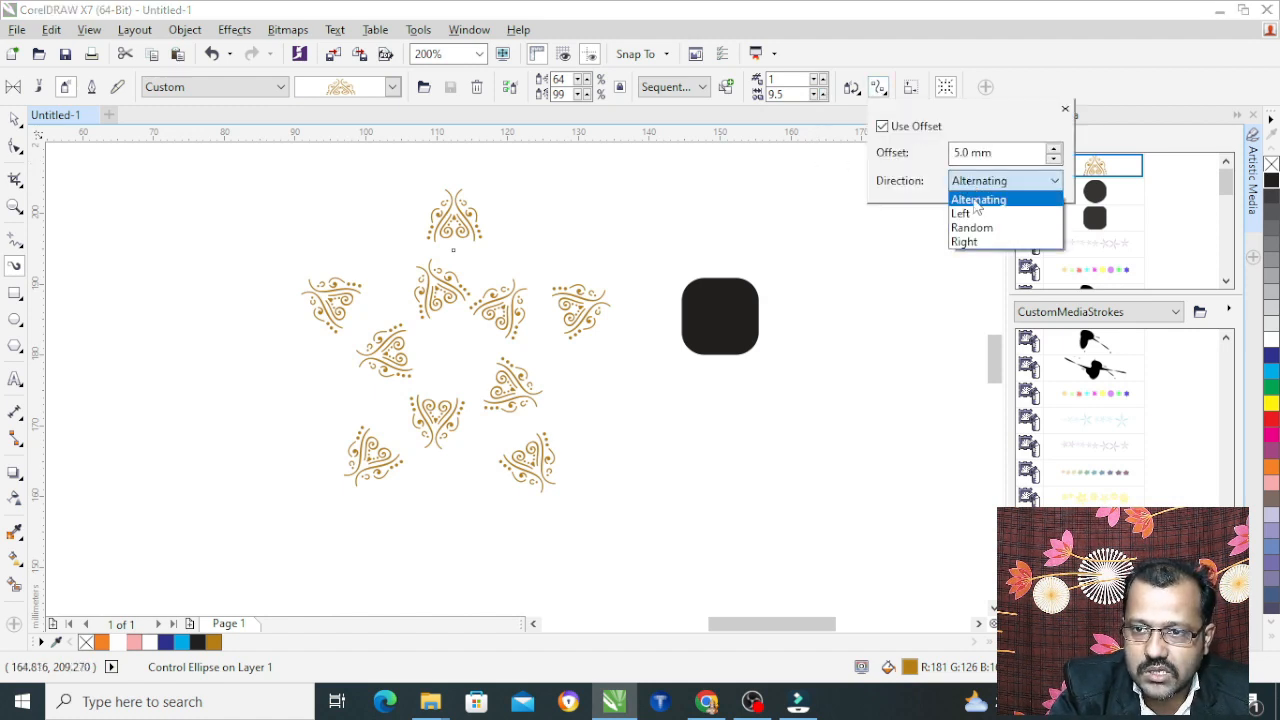
{"action": "left_click", "coordinate": [960, 213]}
{"action": "left_click", "coordinate": [760, 270]}
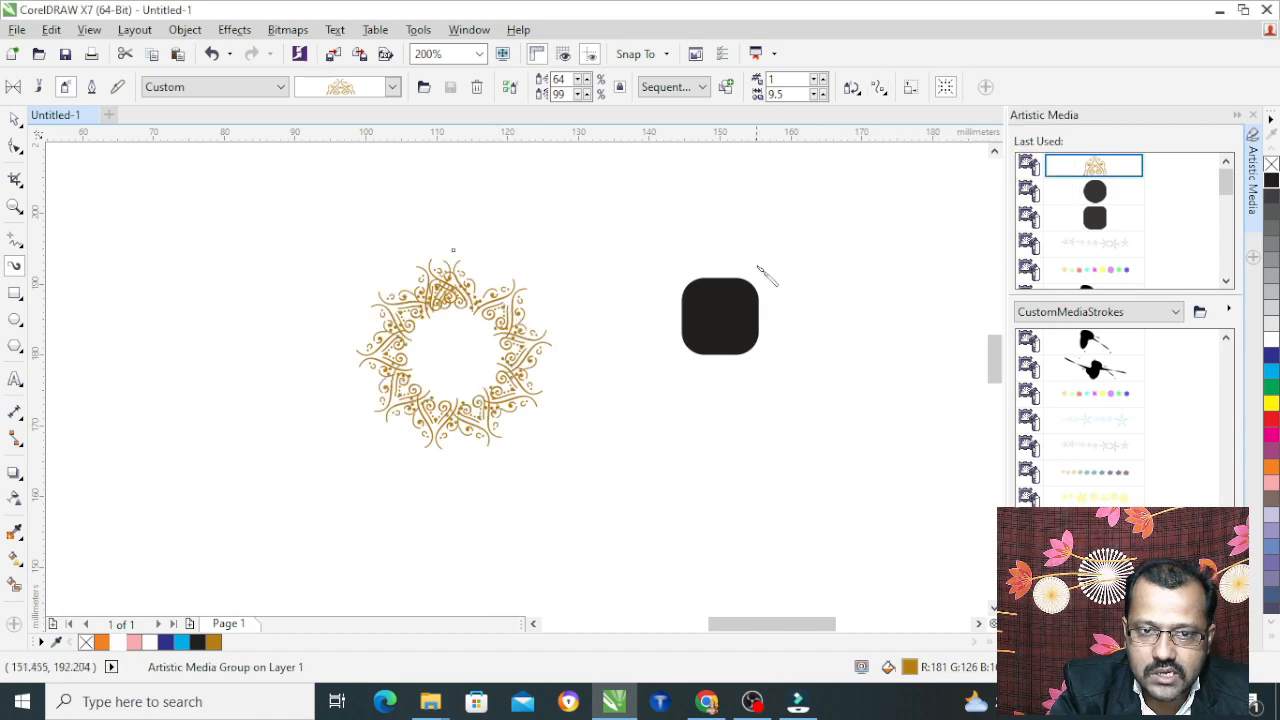
{"action": "left_click", "coordinate": [879, 87]}
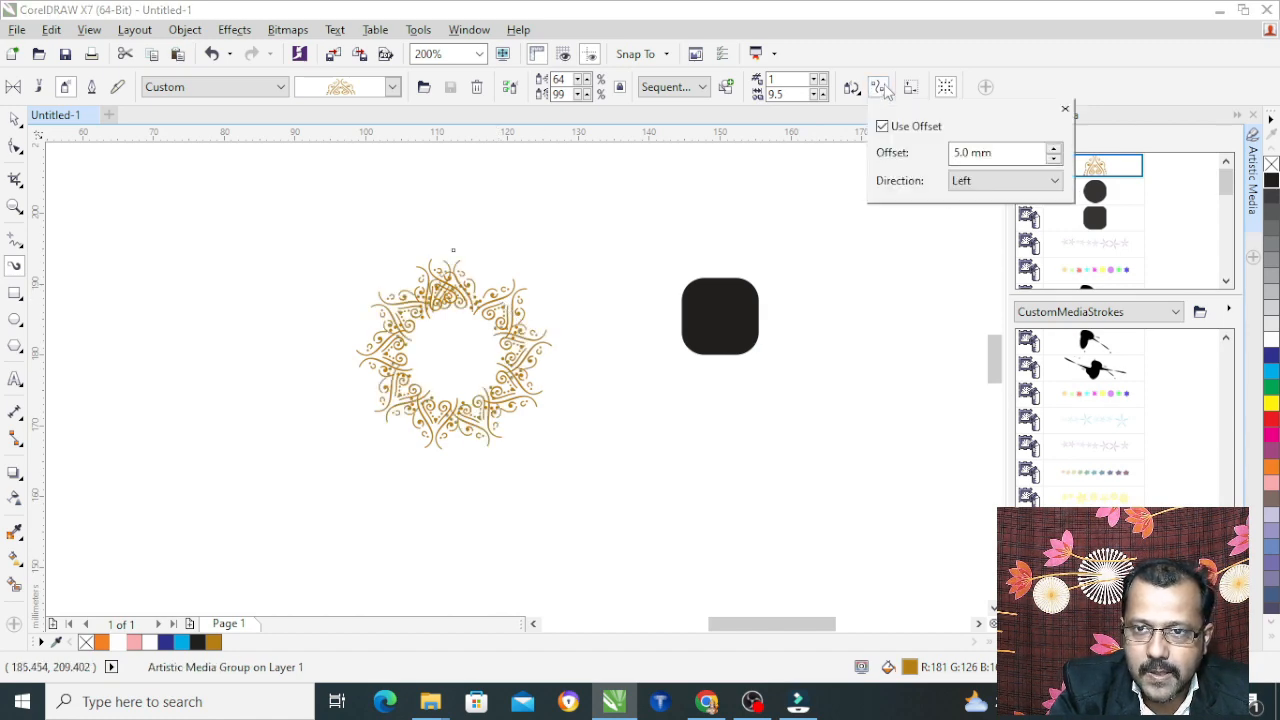
{"action": "left_click", "coordinate": [965, 183]}
{"action": "left_click", "coordinate": [975, 223]}
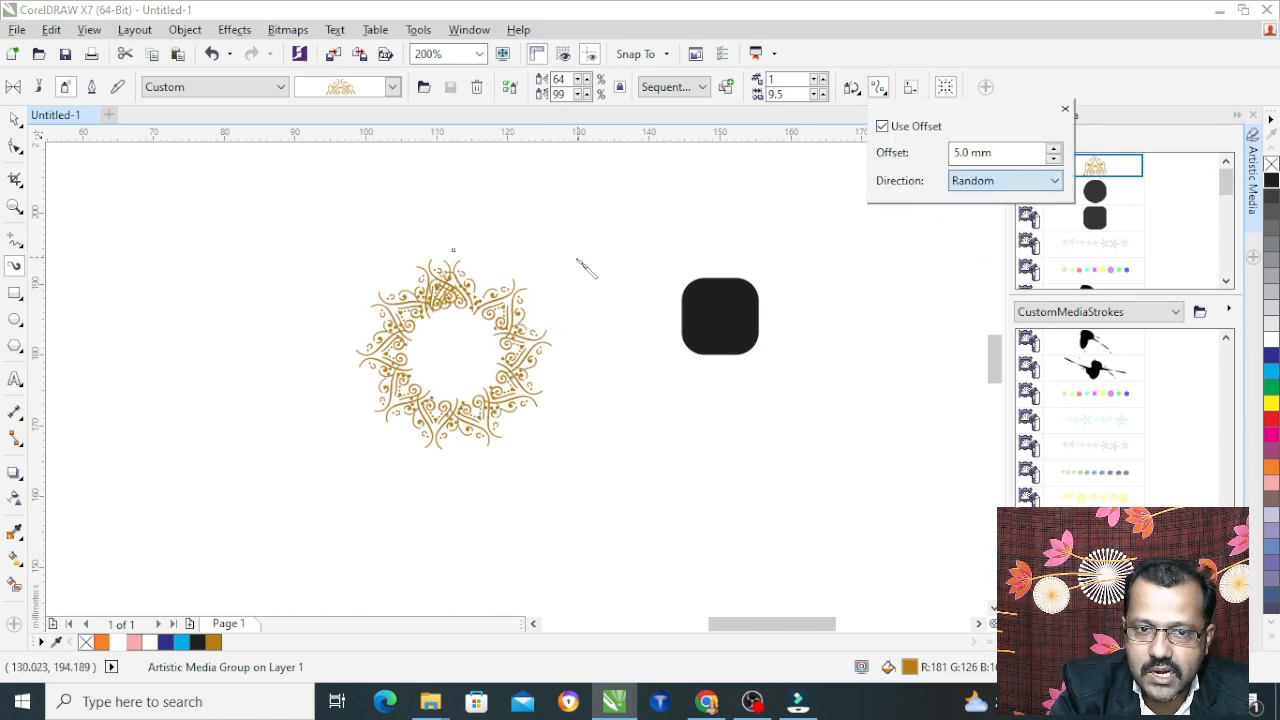
{"action": "left_click", "coordinate": [505, 330]}
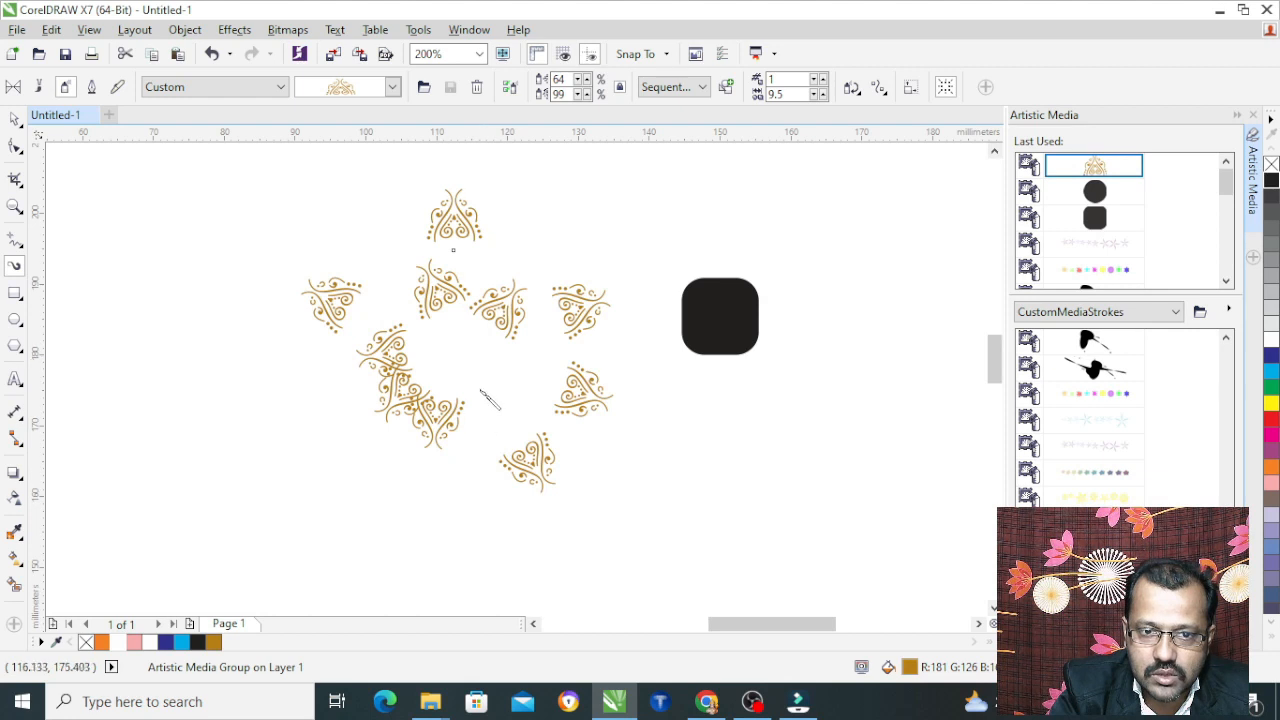
Try the Right and Alternating offset directions on the sprayed ornaments.
{"action": "left_click", "coordinate": [880, 89]}
{"action": "left_click", "coordinate": [965, 181]}
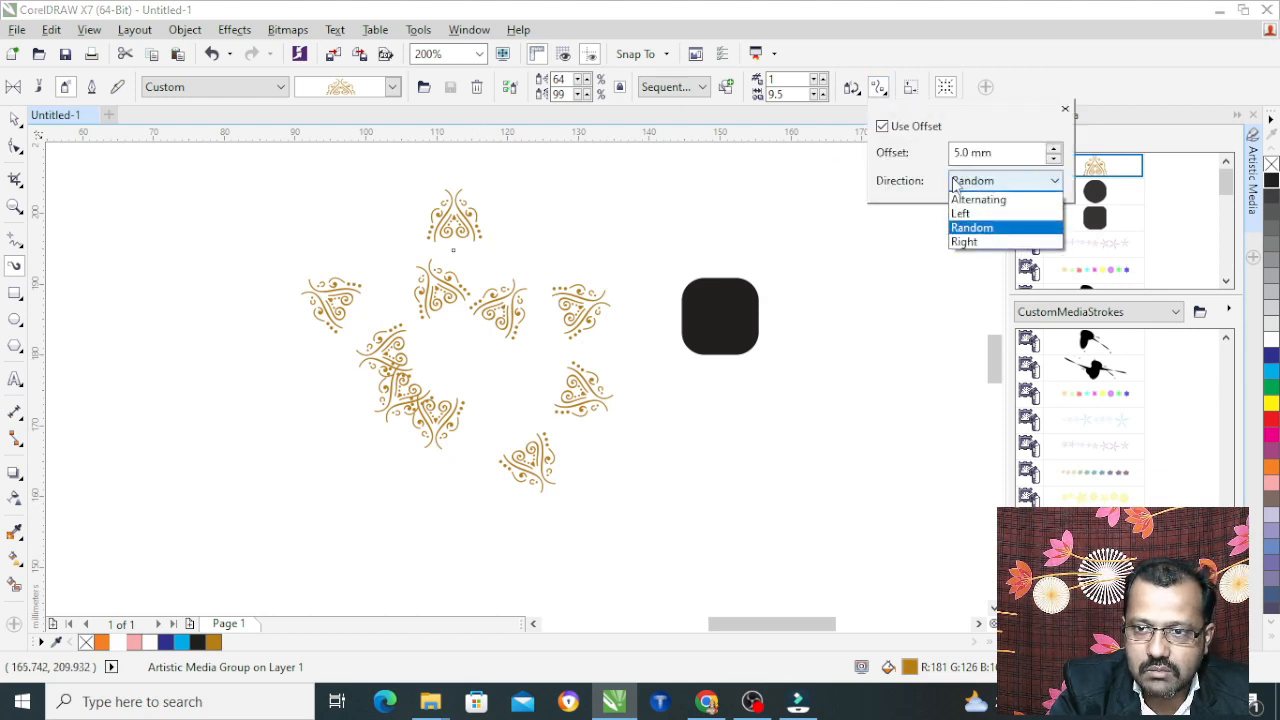
{"action": "left_click", "coordinate": [973, 240]}
{"action": "left_click", "coordinate": [442, 297]}
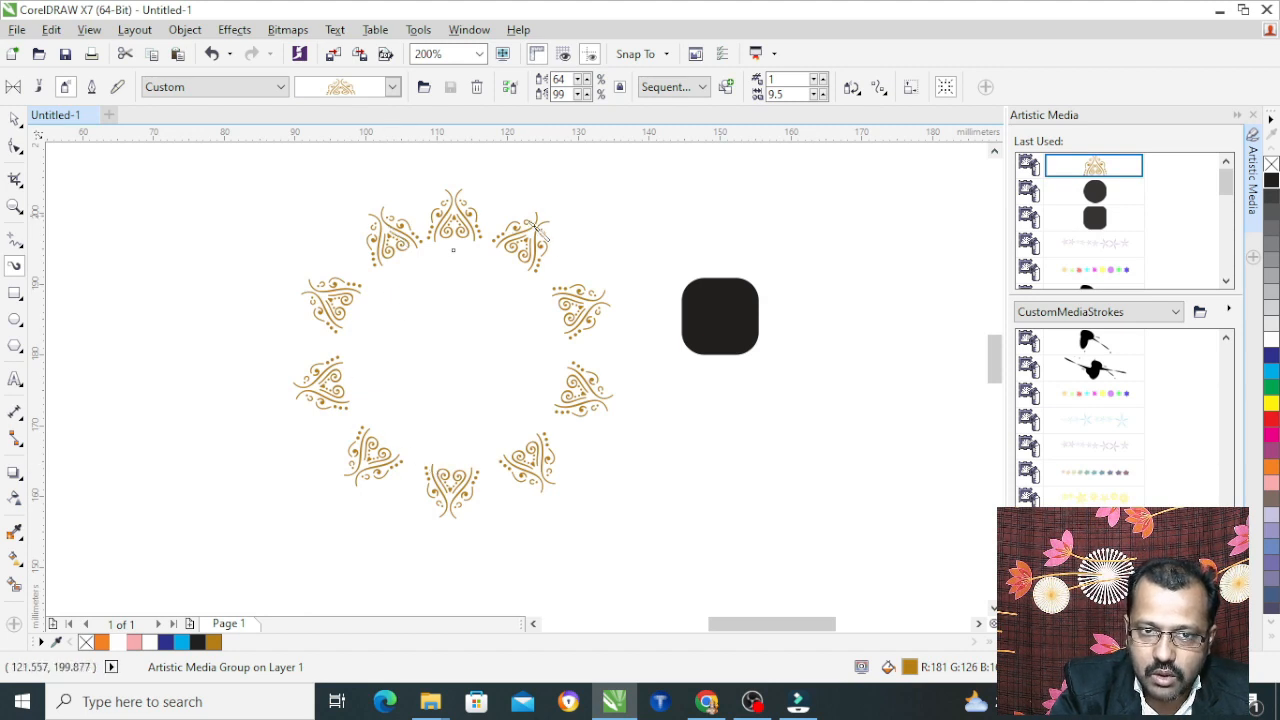
{"action": "left_click", "coordinate": [880, 89]}
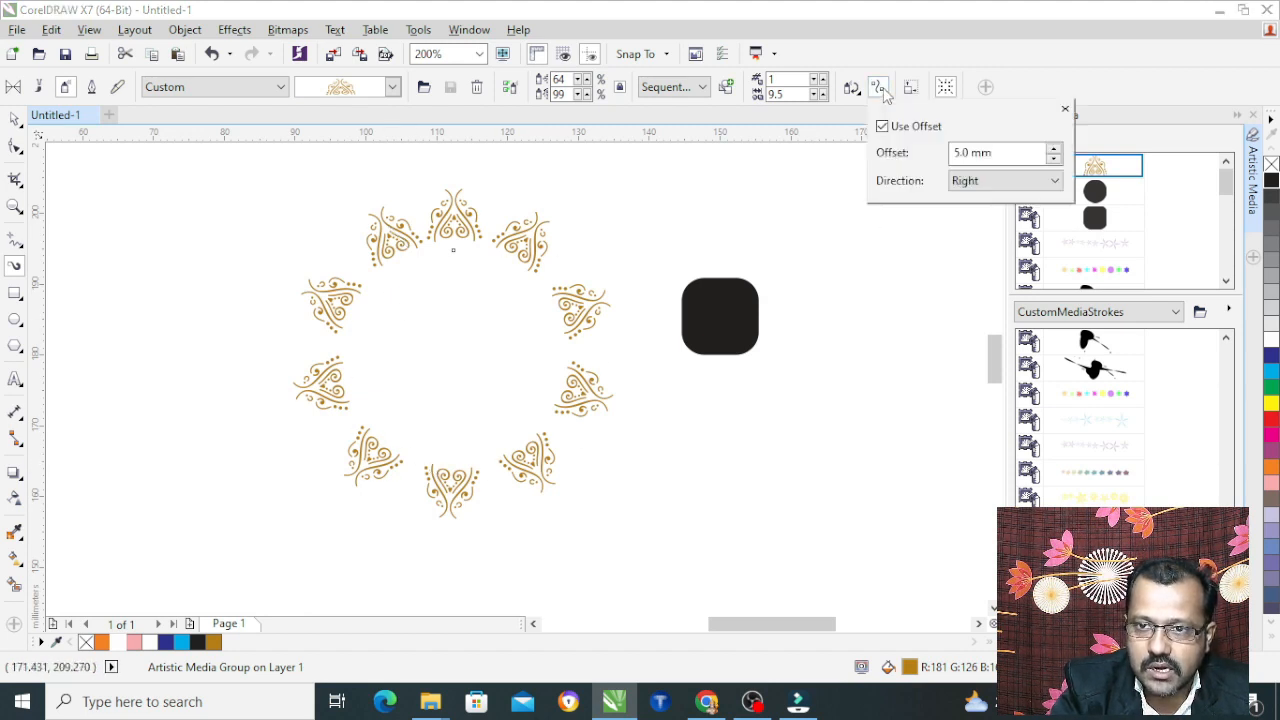
{"action": "left_click", "coordinate": [1056, 181]}
{"action": "left_click", "coordinate": [980, 194]}
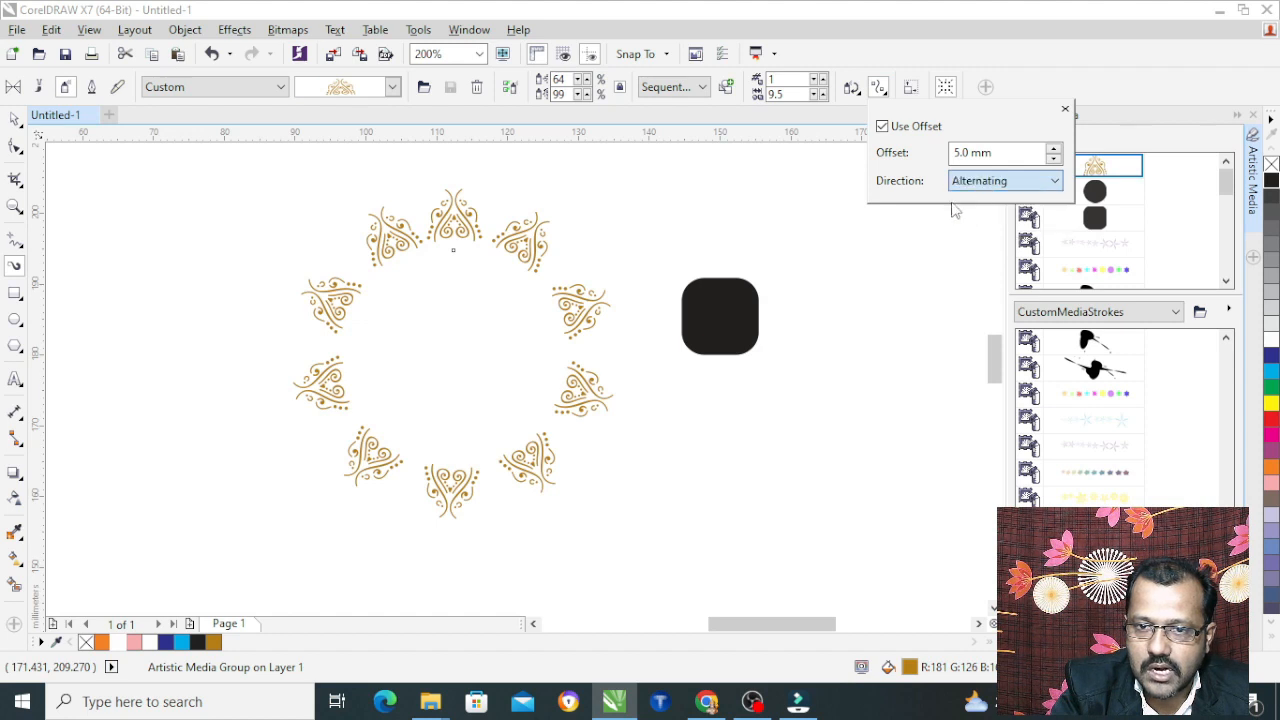
{"action": "left_click", "coordinate": [448, 236]}
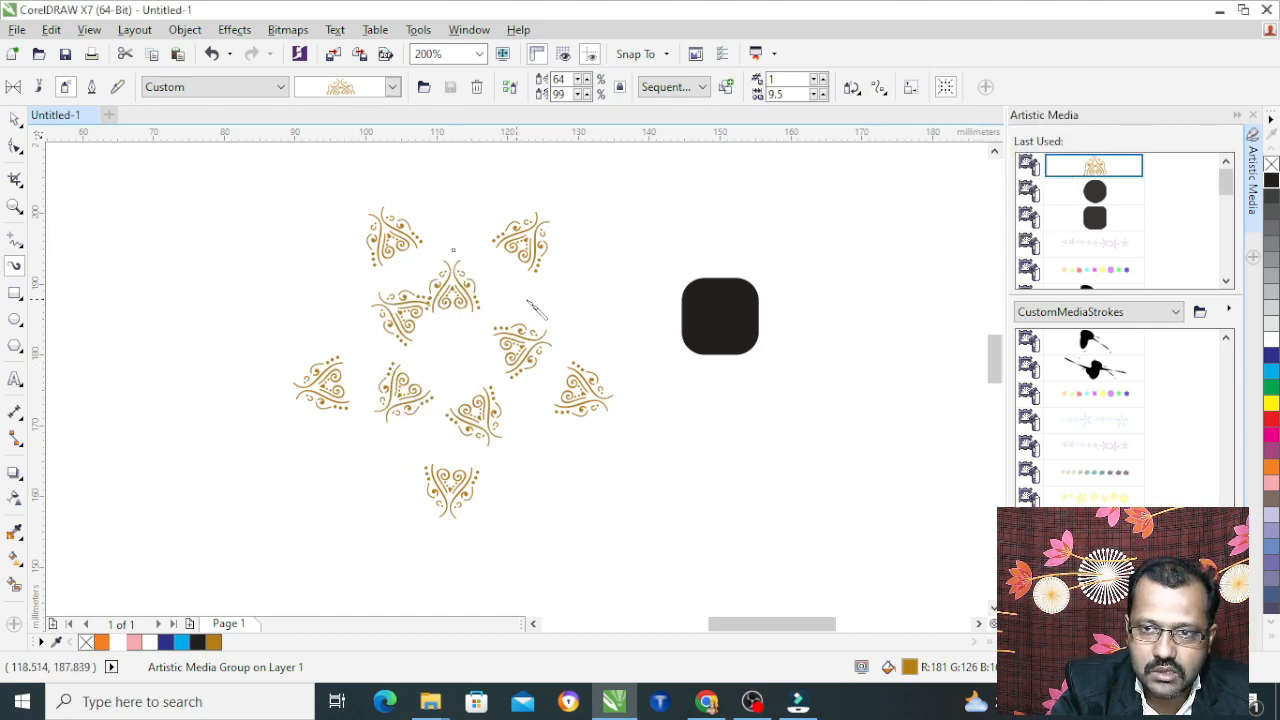
Try the Random offset direction on the sprayed ornaments once more.
{"action": "left_click", "coordinate": [884, 89]}
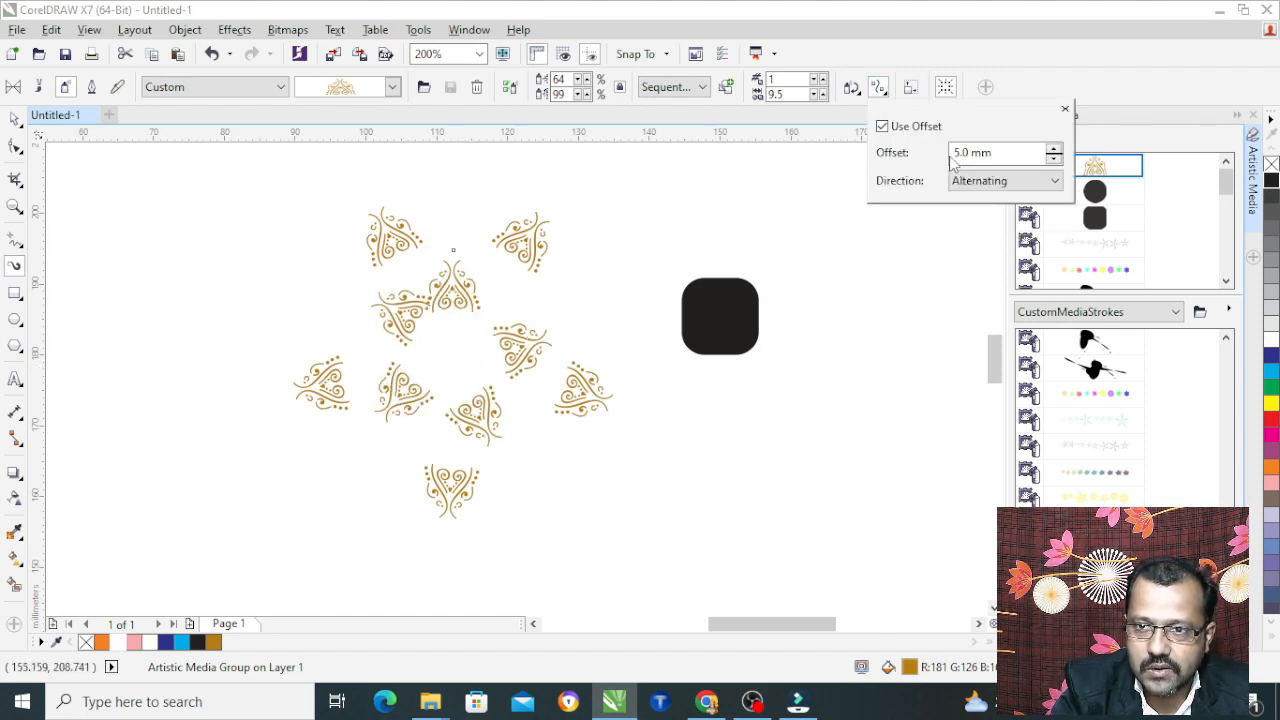
{"action": "left_click", "coordinate": [980, 182]}
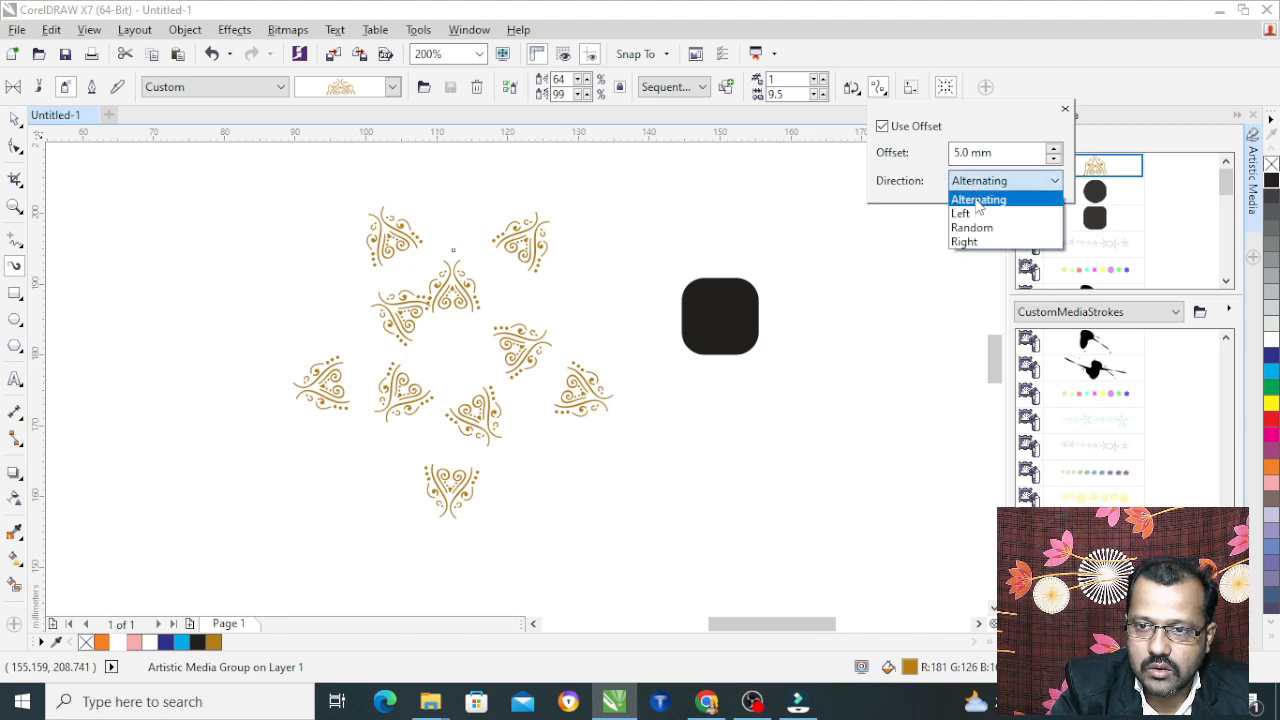
{"action": "left_click", "coordinate": [986, 224]}
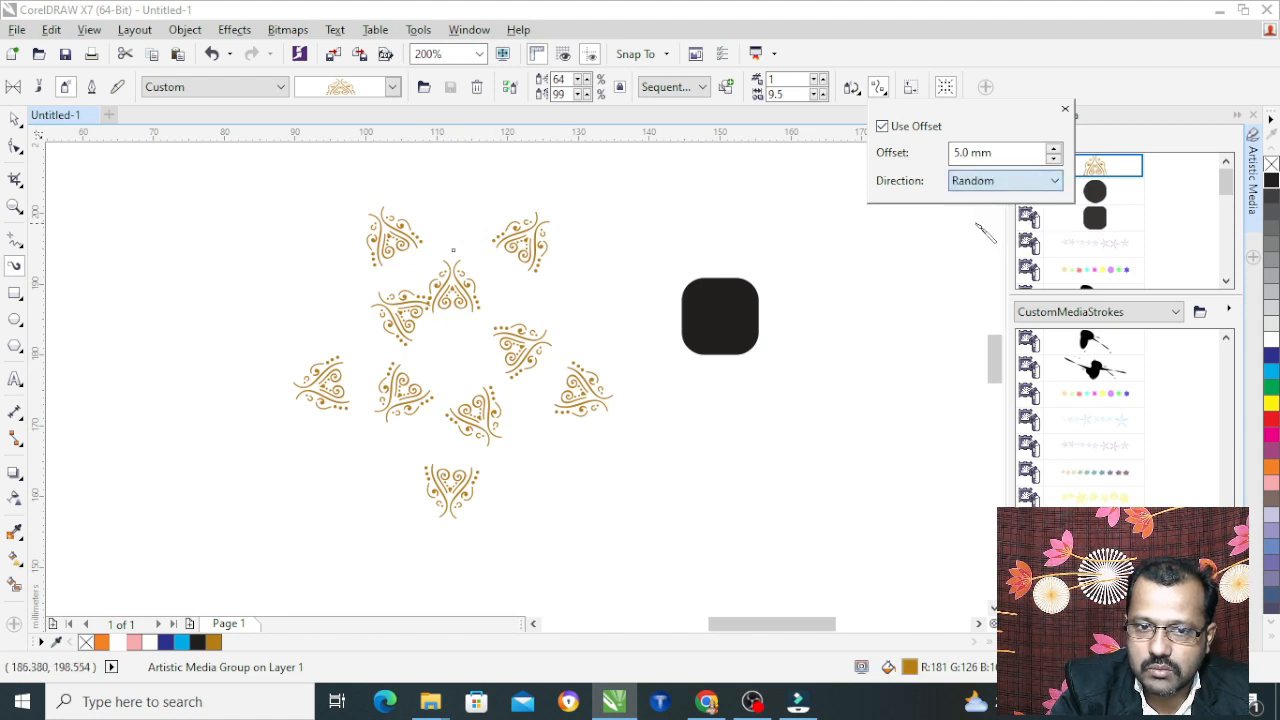
{"action": "left_click", "coordinate": [540, 271]}
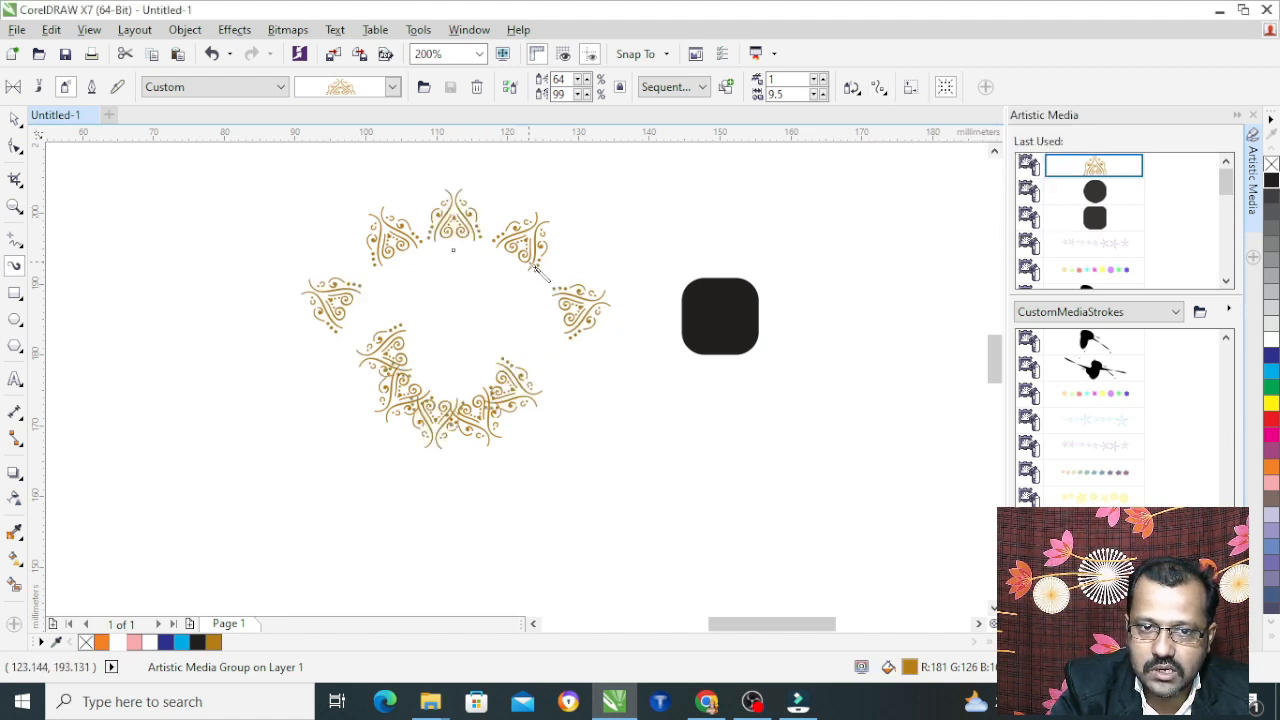
Set the offset direction of the sprayed ornaments to Right.
{"action": "left_click", "coordinate": [880, 90]}
{"action": "left_click", "coordinate": [968, 184]}
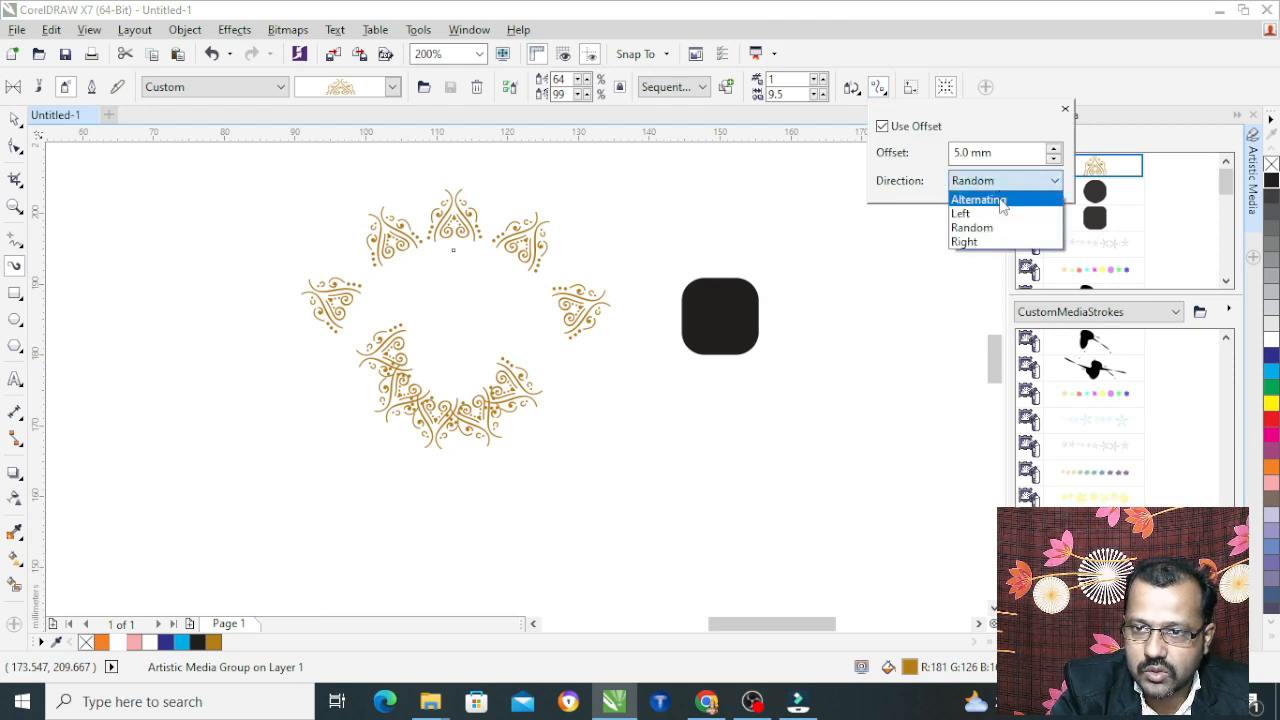
{"action": "left_click", "coordinate": [1001, 204]}
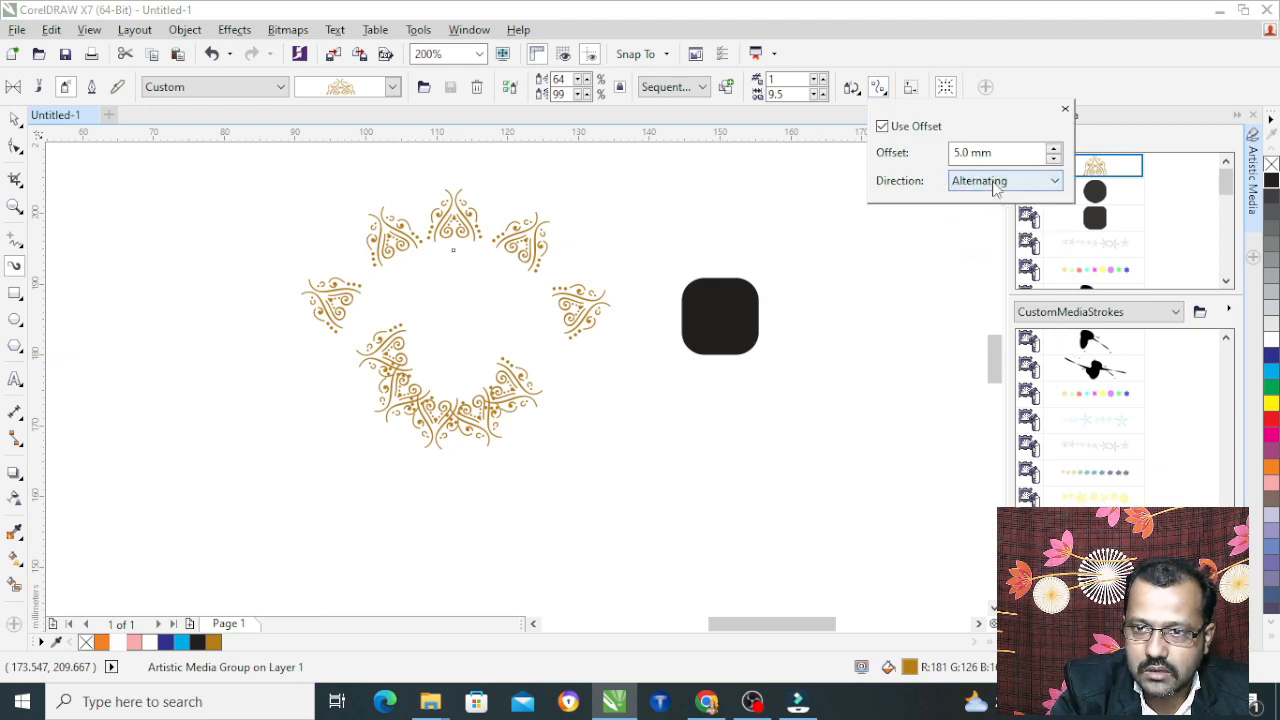
{"action": "left_click", "coordinate": [1000, 181]}
{"action": "left_click", "coordinate": [980, 241]}
{"action": "left_click", "coordinate": [533, 249]}
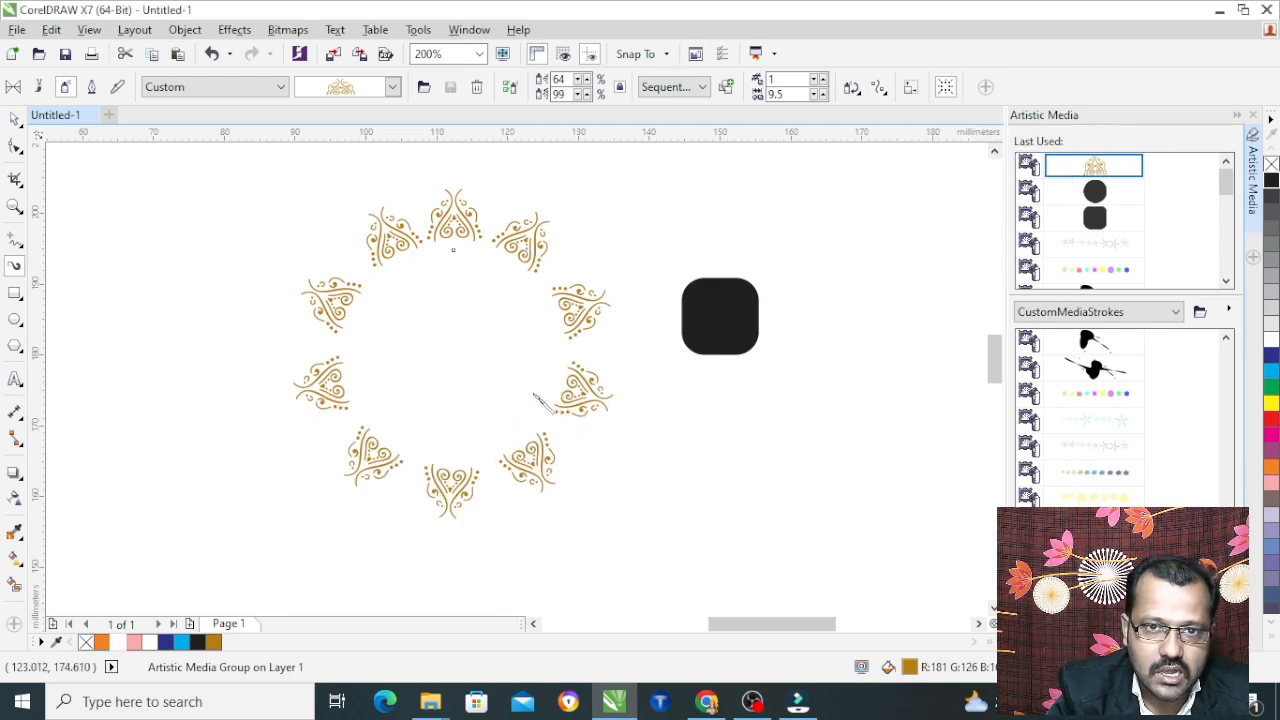
Draw a circle about 34 mm in diameter overlapping the lower part of the ornament ring.
{"action": "left_click", "coordinate": [15, 118]}
{"action": "left_click", "coordinate": [100, 203]}
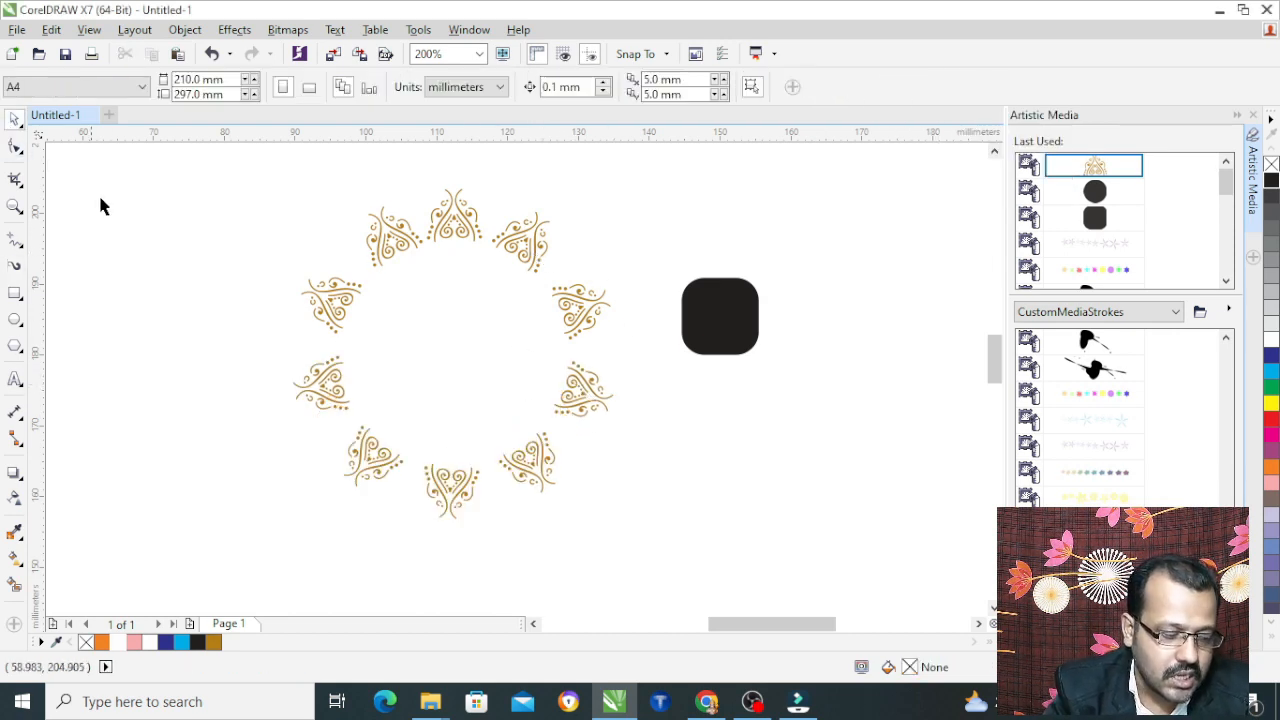
{"action": "left_click", "coordinate": [15, 319]}
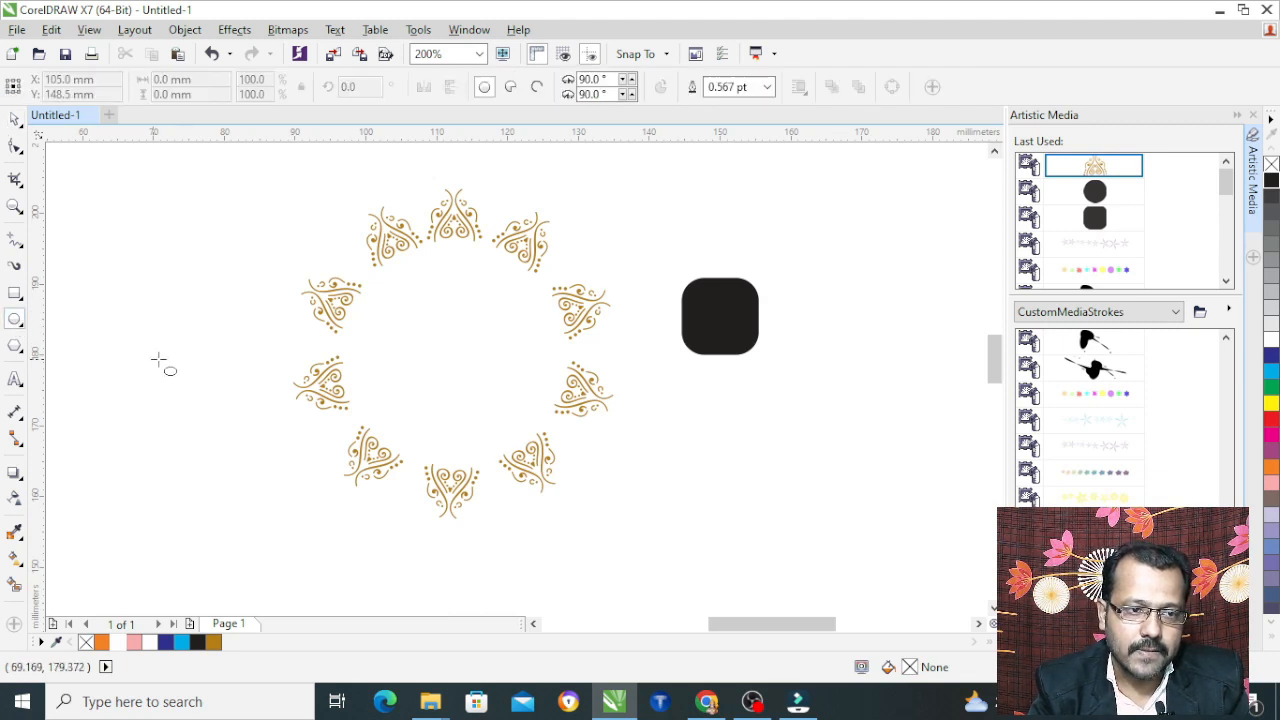
{"action": "left_click_drag", "start_coordinate": [180, 350], "coordinate": [427, 594]}
Align the circle's centre horizontally and vertically with the ring of sprayed ornaments.
{"action": "left_click", "coordinate": [15, 118]}
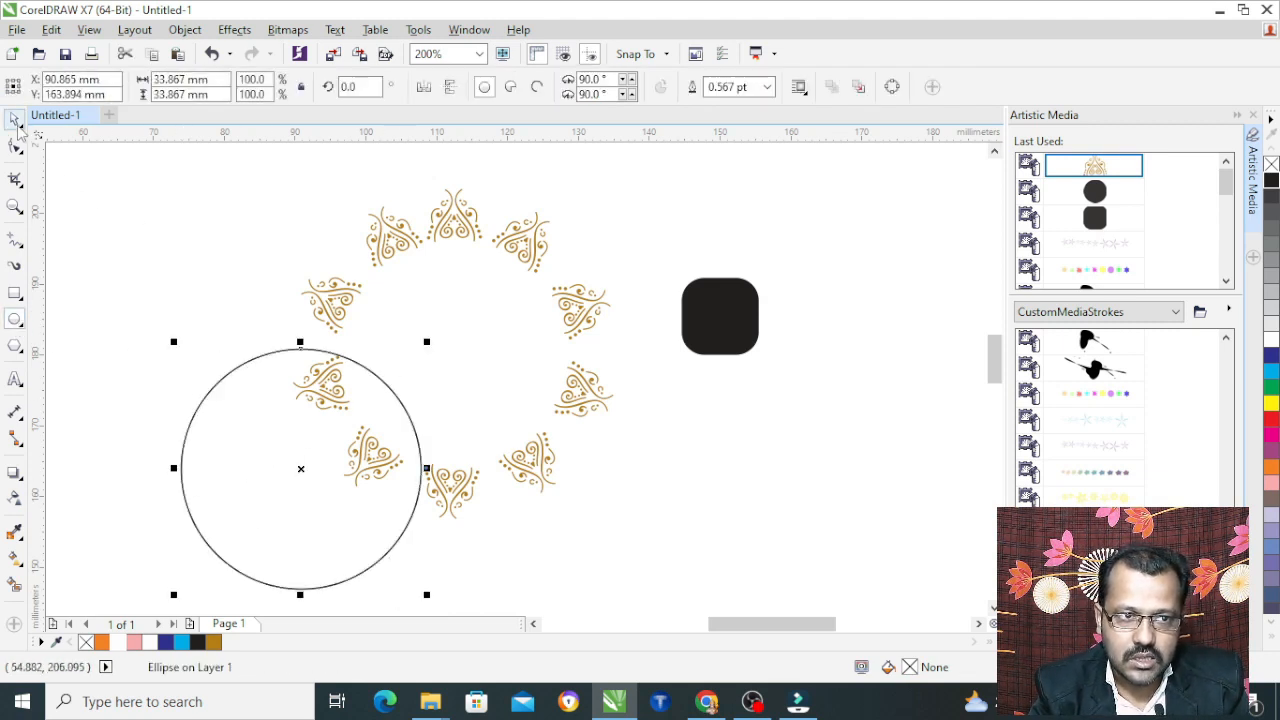
{"action": "left_click", "coordinate": [425, 243], "text": "shift"}
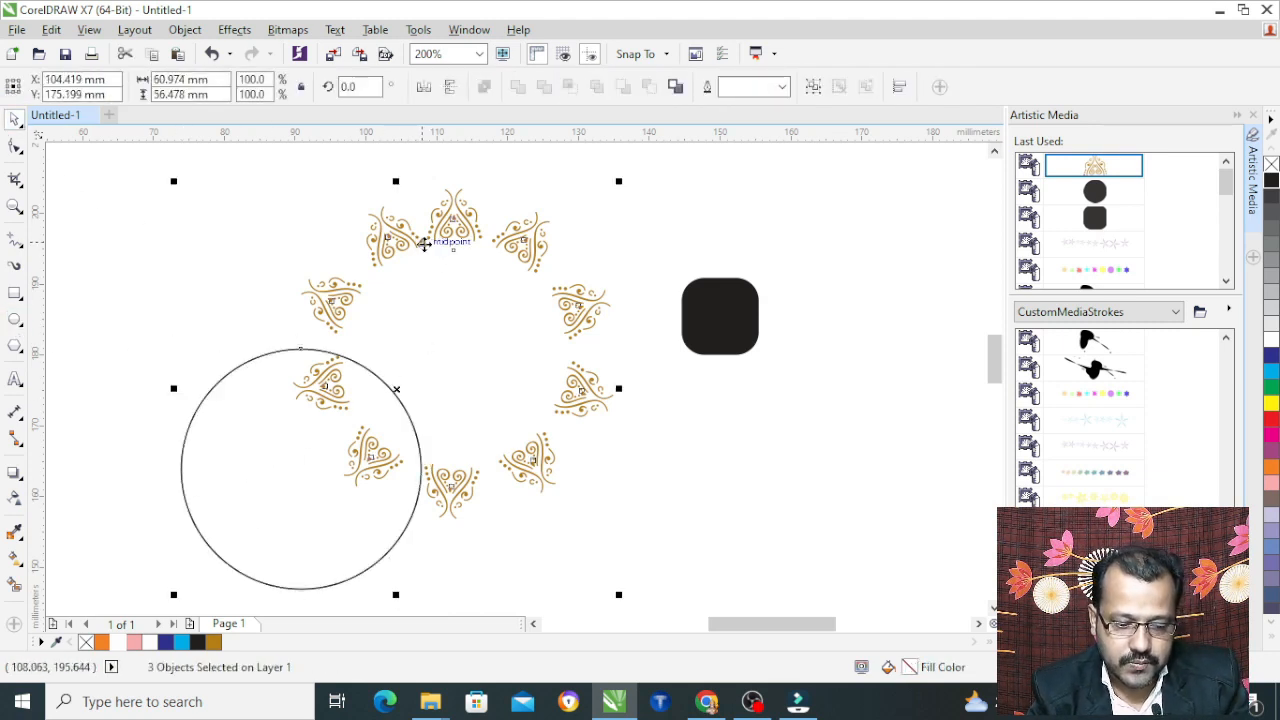
{"action": "key", "text": "e"}
{"action": "key", "text": "c"}
{"action": "left_click", "coordinate": [666, 414]}
Fill the circle with the ornaments' gold colour and turn that fill into a fountain fill.
{"action": "left_click", "coordinate": [498, 342]}
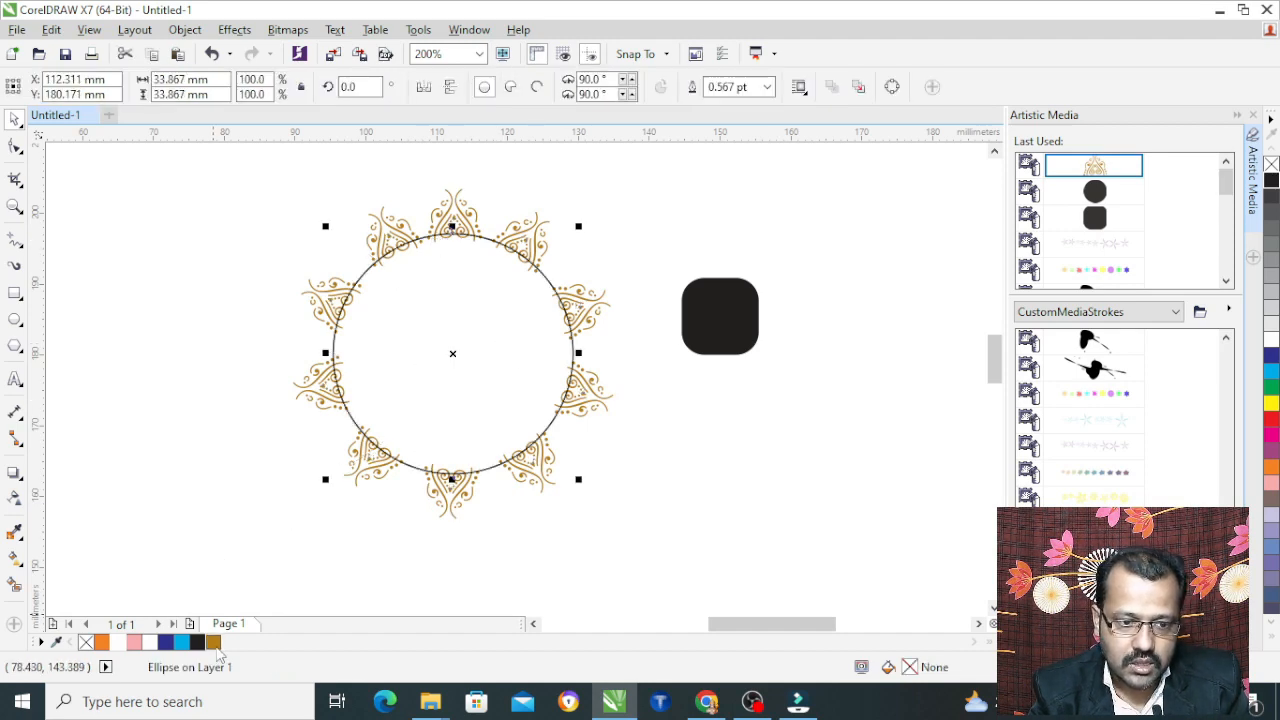
{"action": "left_click", "coordinate": [213, 644]}
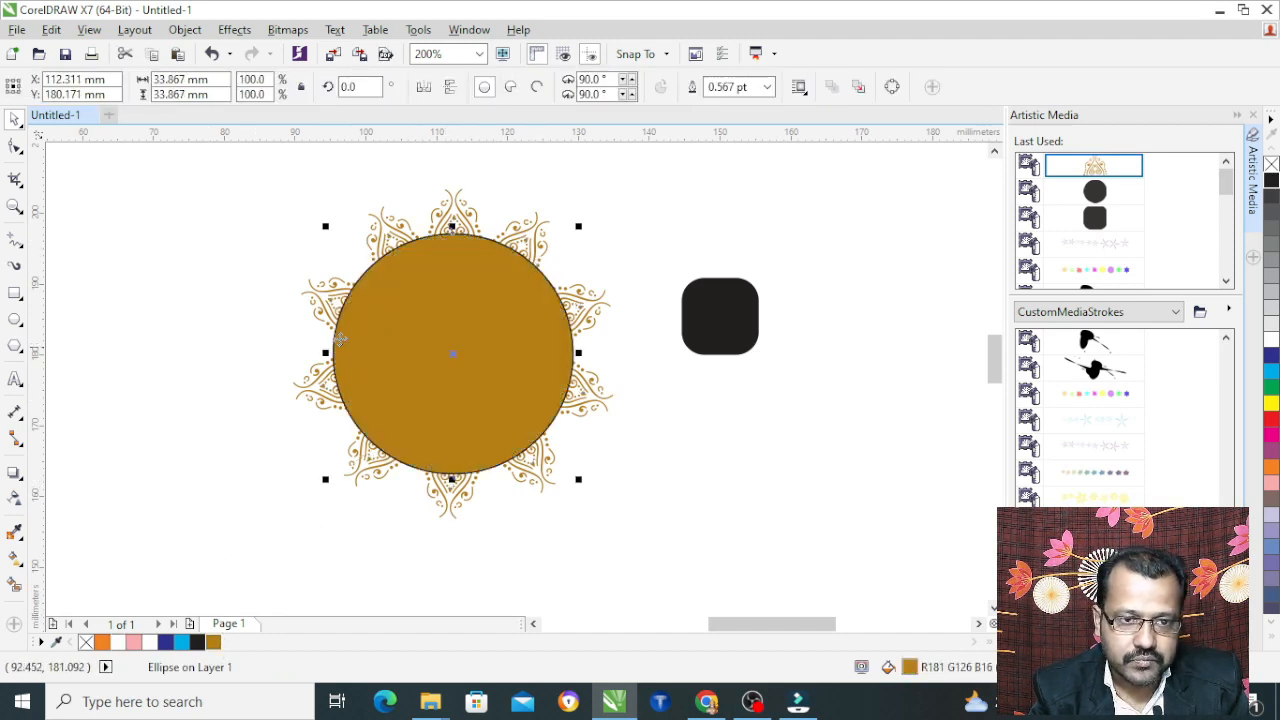
{"action": "left_click", "coordinate": [15, 558]}
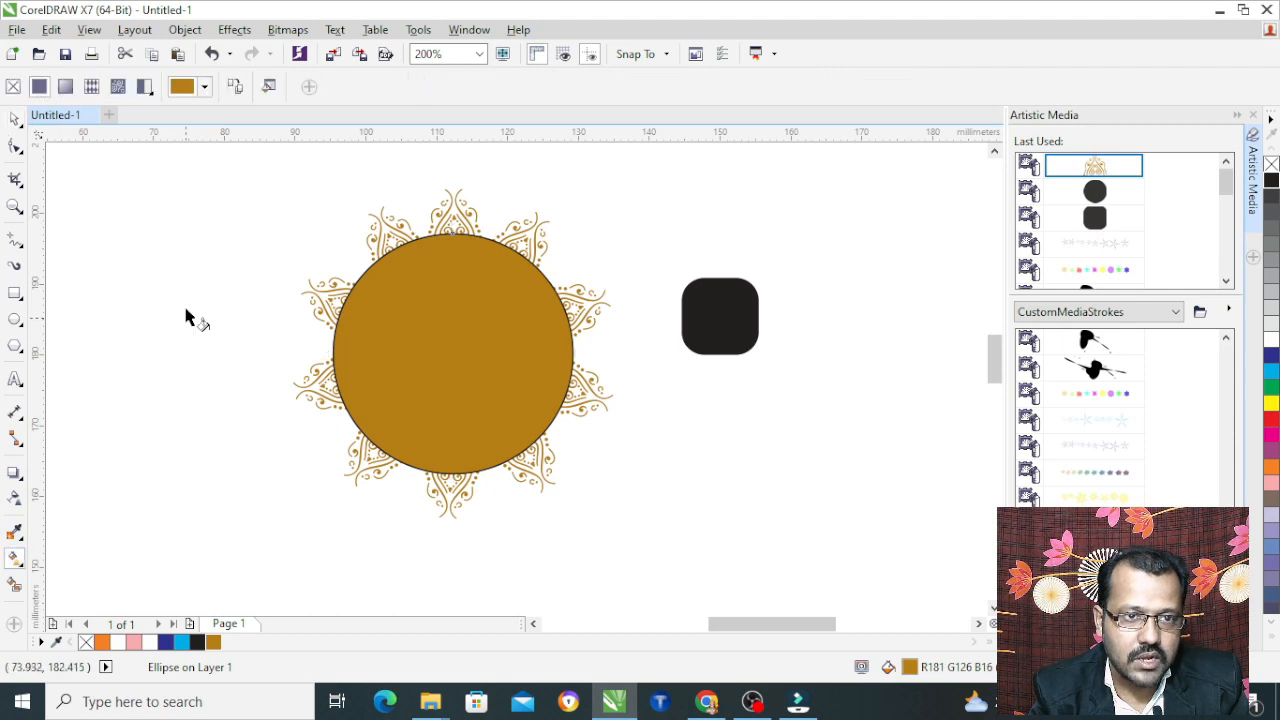
{"action": "left_click", "coordinate": [65, 87]}
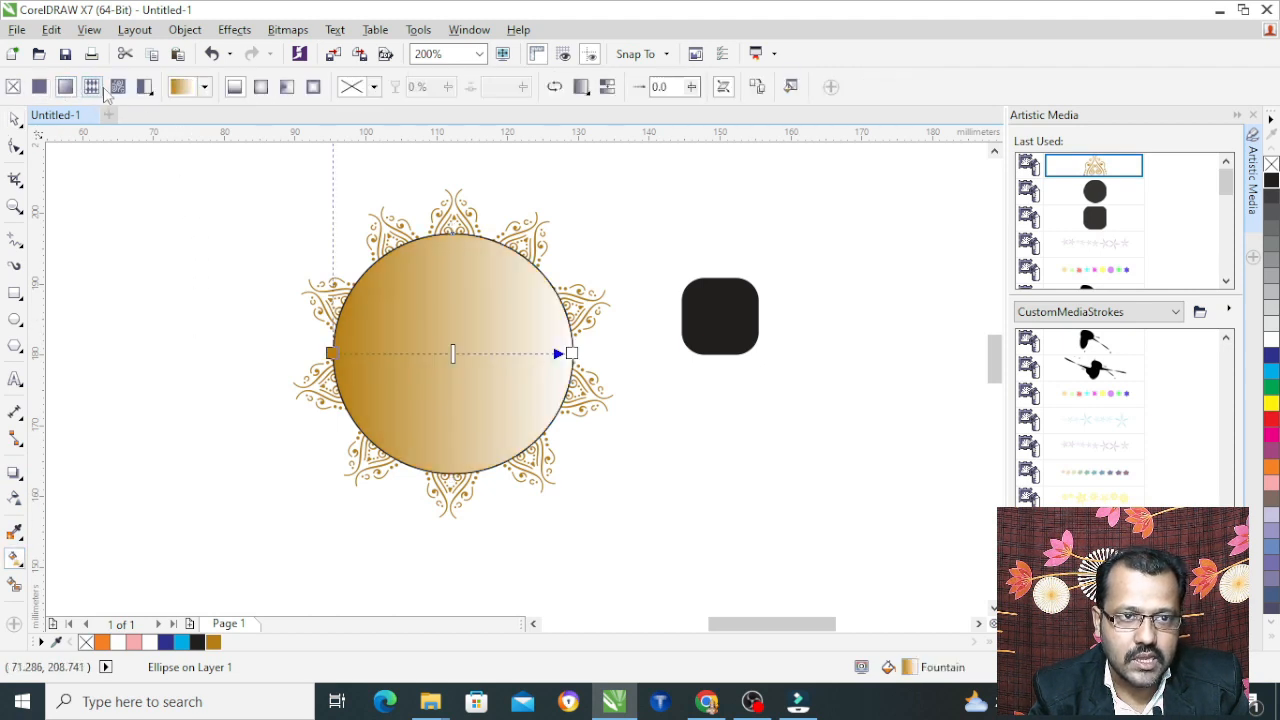
Make the circle's fountain fill elliptical, from yellow at the centre to red at an outer node extended beyond the circle's edge.
{"action": "left_click", "coordinate": [261, 87]}
{"action": "left_click_drag", "start_coordinate": [575, 354], "coordinate": [608, 354]}
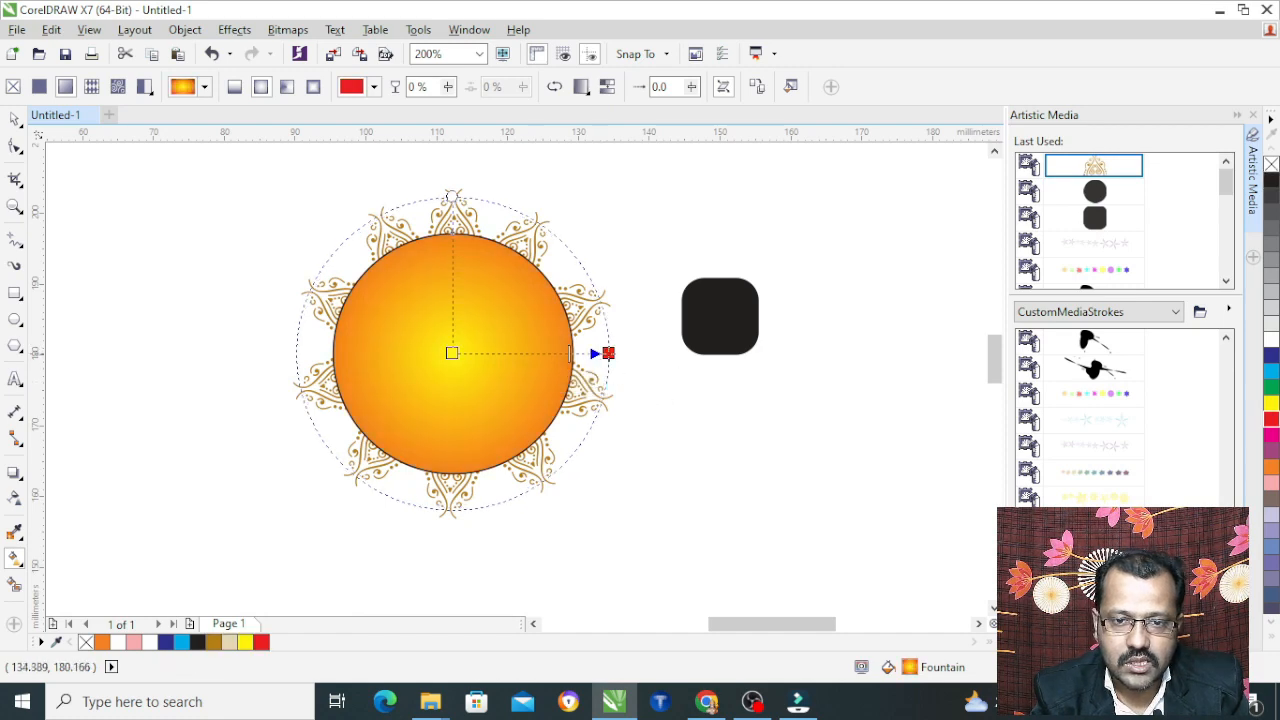
{"action": "left_click_drag", "start_coordinate": [574, 355], "coordinate": [629, 354]}
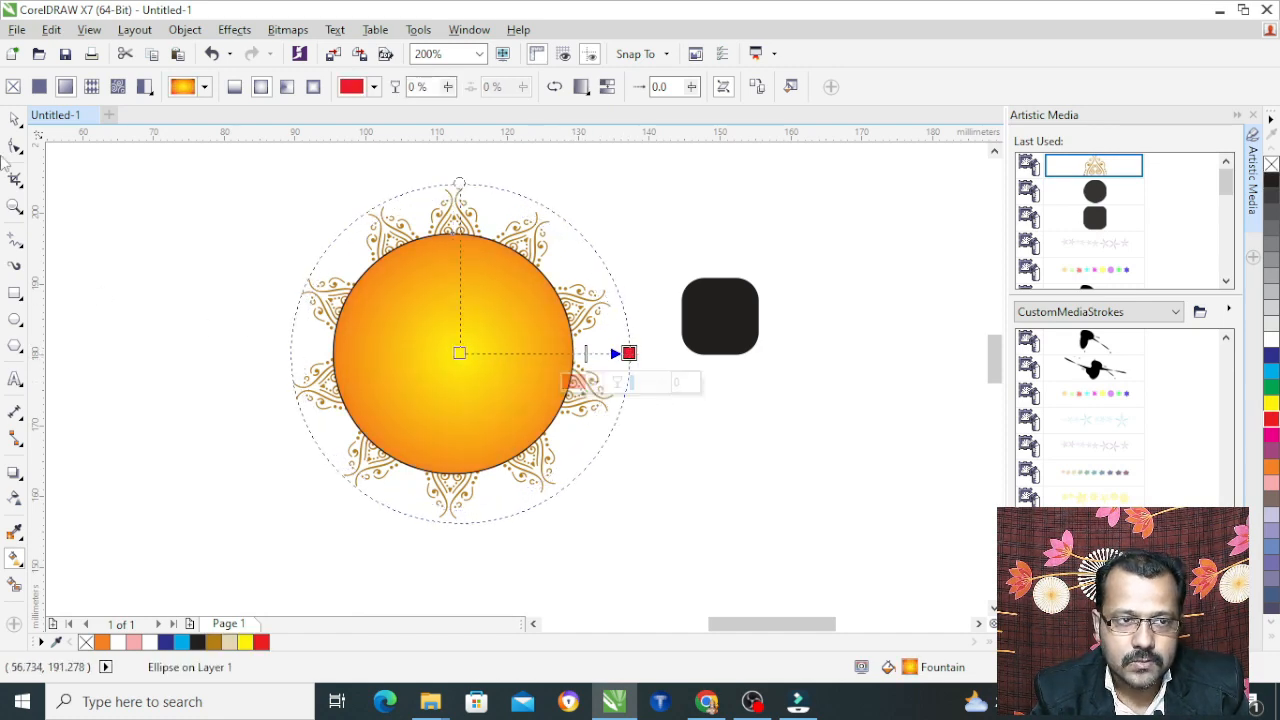
{"action": "left_click", "coordinate": [15, 118]}
{"action": "left_click", "coordinate": [222, 323]}
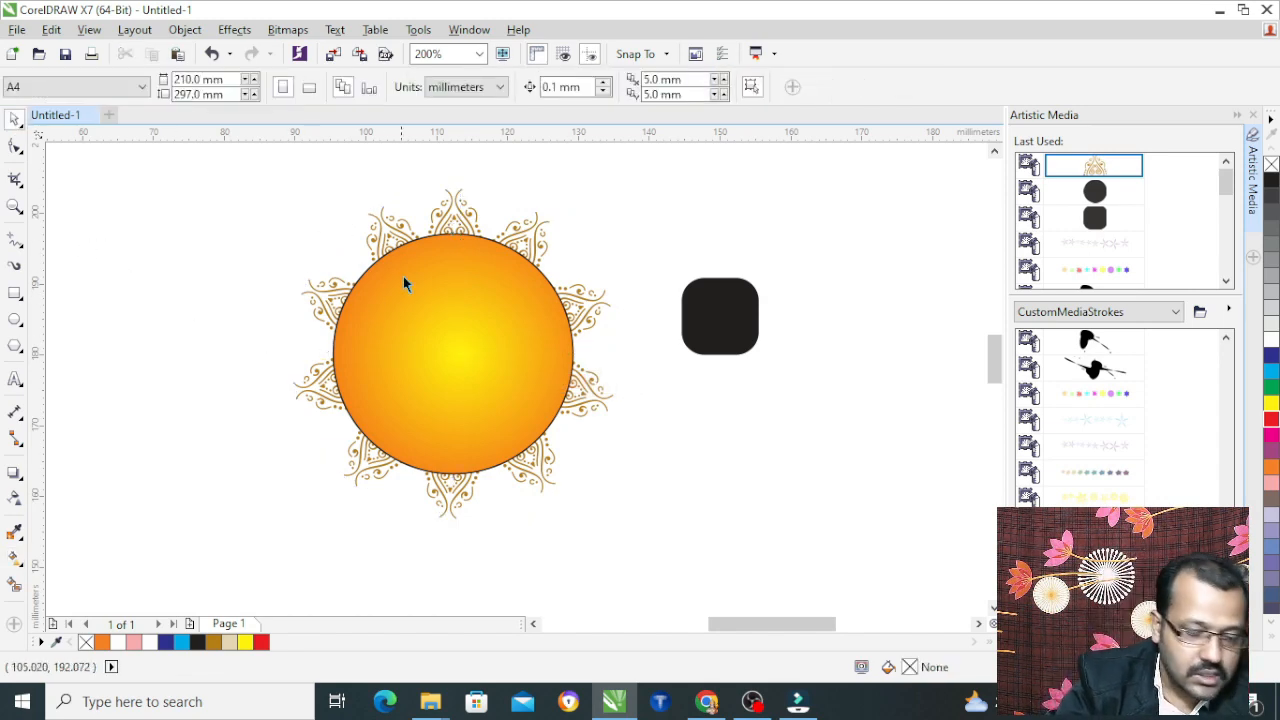
Replace the ornaments sprayed around the circle with the yellow star spray, and switch to the multicoloured Stars spray.
{"action": "left_click", "coordinate": [548, 272]}
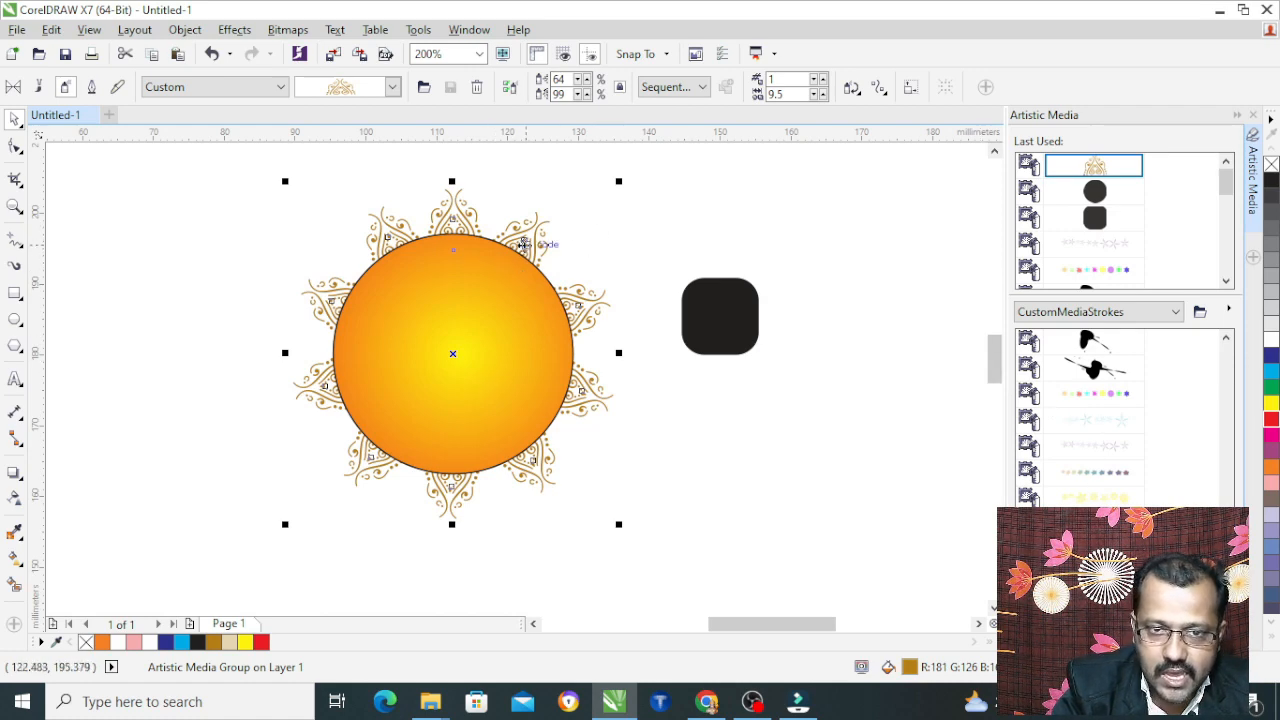
{"action": "left_click", "coordinate": [617, 219]}
{"action": "left_click", "coordinate": [557, 271]}
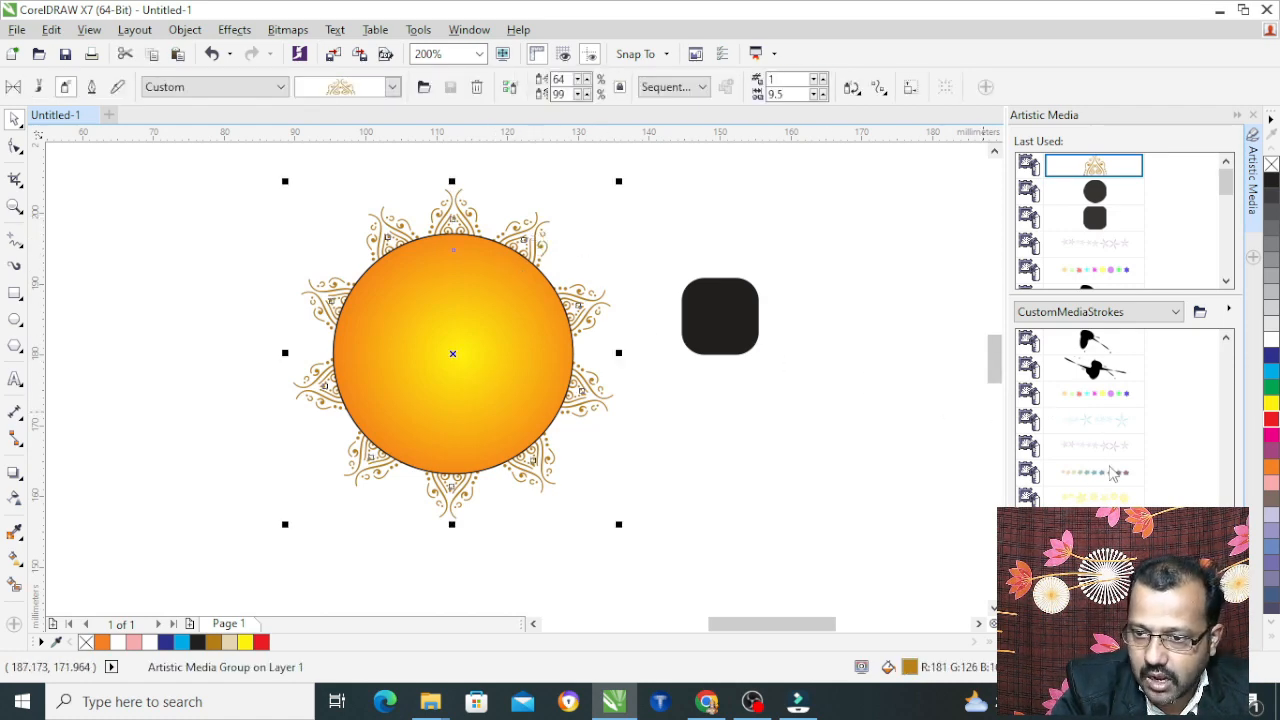
{"action": "left_click", "coordinate": [1100, 500]}
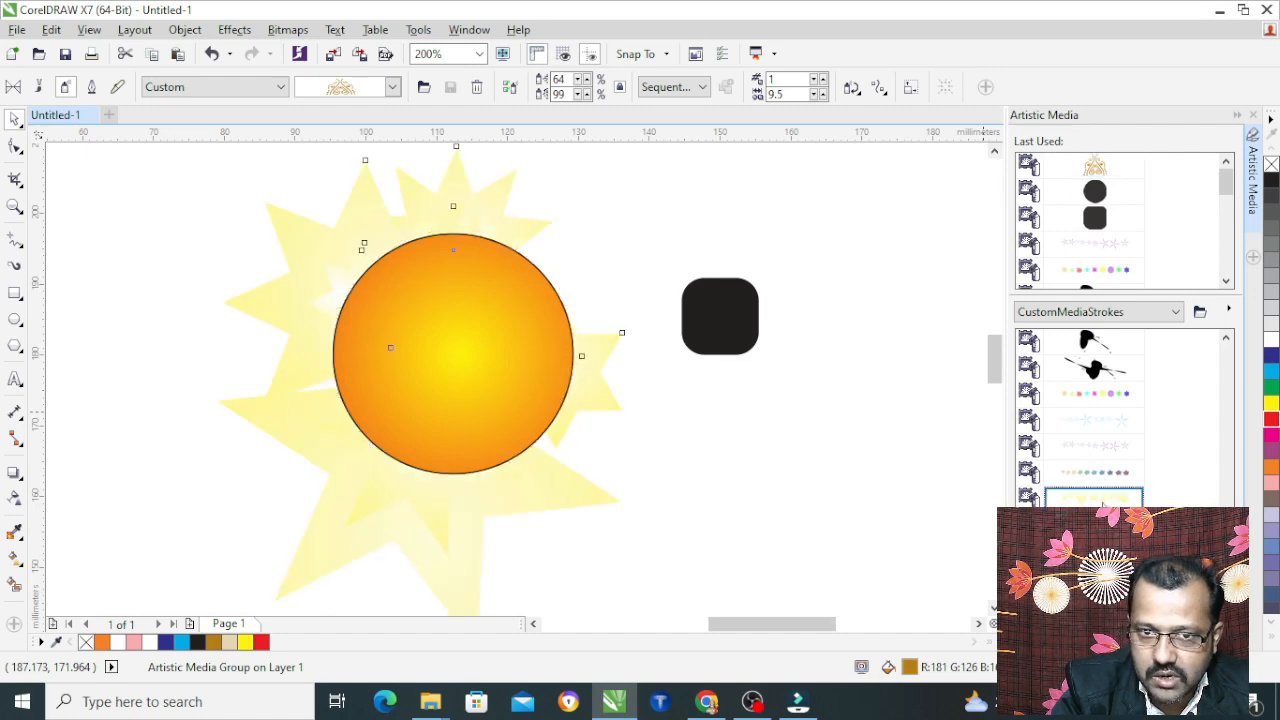
{"action": "left_click", "coordinate": [1100, 482]}
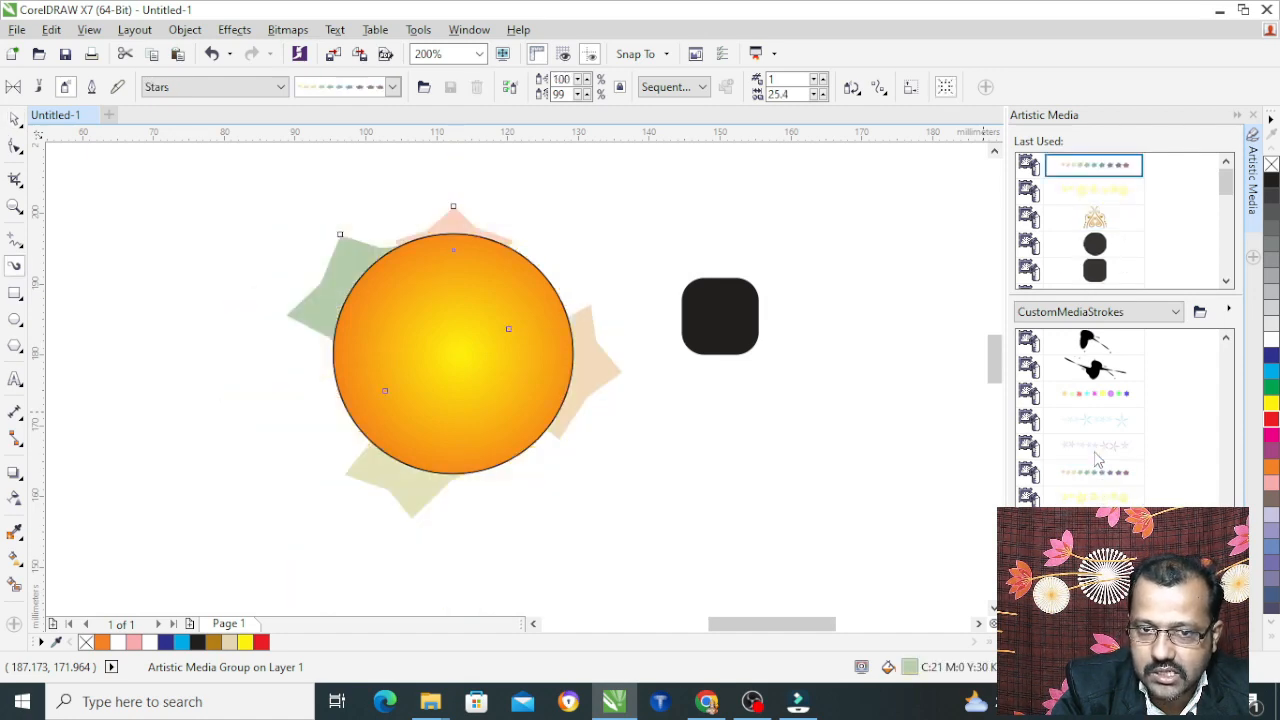
Try the pale star spray, the multicoloured star spray and the clothing spray from Objects around the circle.
{"action": "left_click", "coordinate": [1096, 454]}
{"action": "left_click", "coordinate": [1103, 398]}
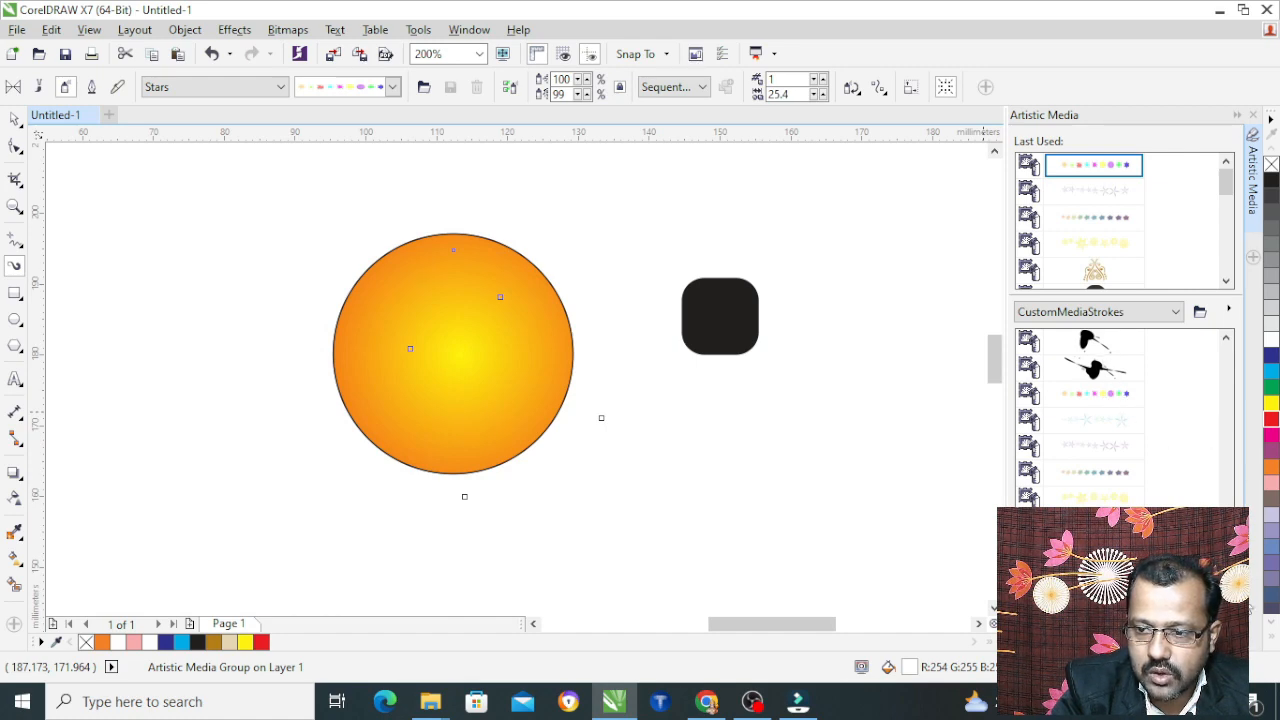
{"action": "scroll", "coordinate": [1100, 420], "scroll_direction": "up", "scroll_amount": 5}
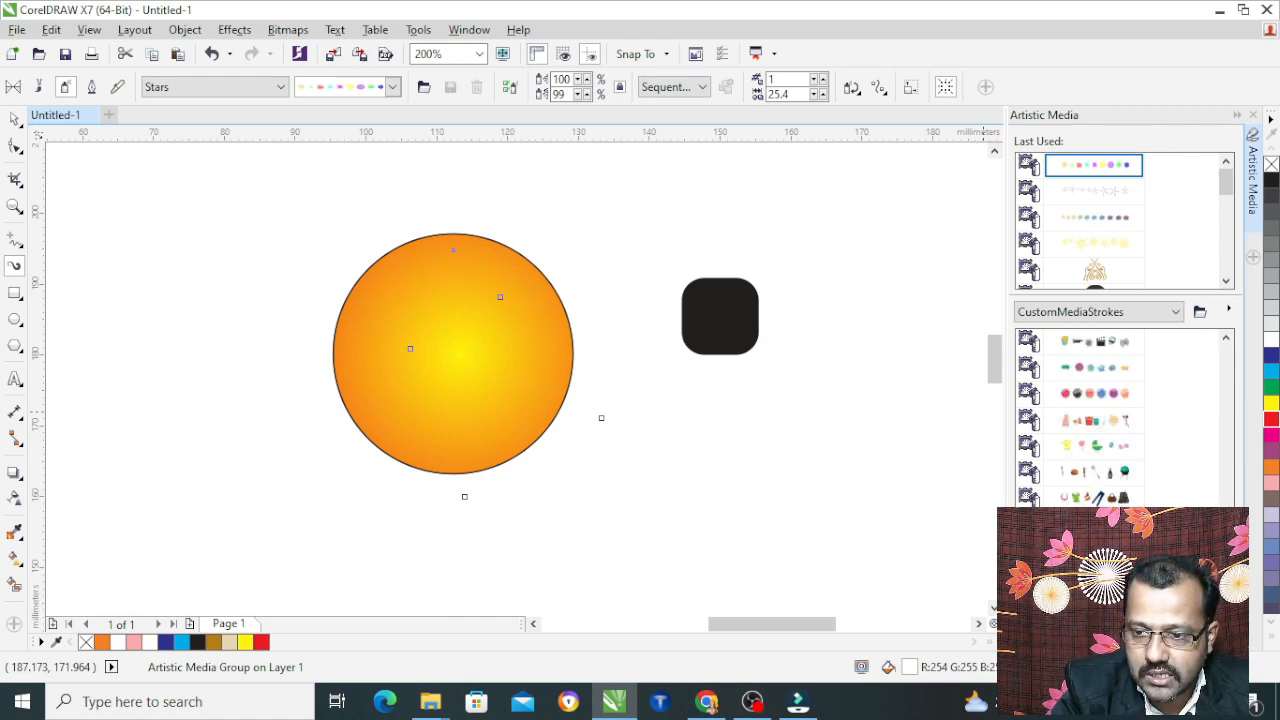
{"action": "left_click", "coordinate": [1095, 497]}
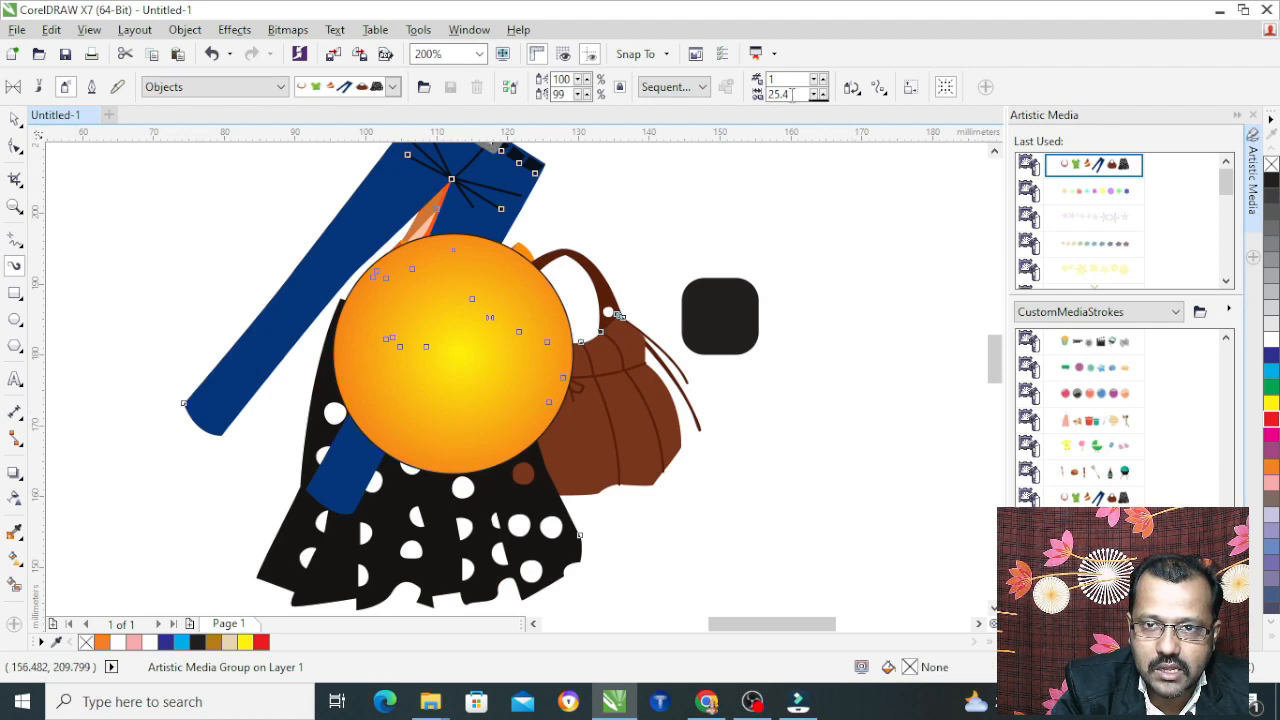
Orient the sprayed clothing items relative to the path with the rotation increment enabled.
{"action": "left_click", "coordinate": [851, 87]}
{"action": "left_click", "coordinate": [856, 185]}
{"action": "left_click", "coordinate": [856, 158]}
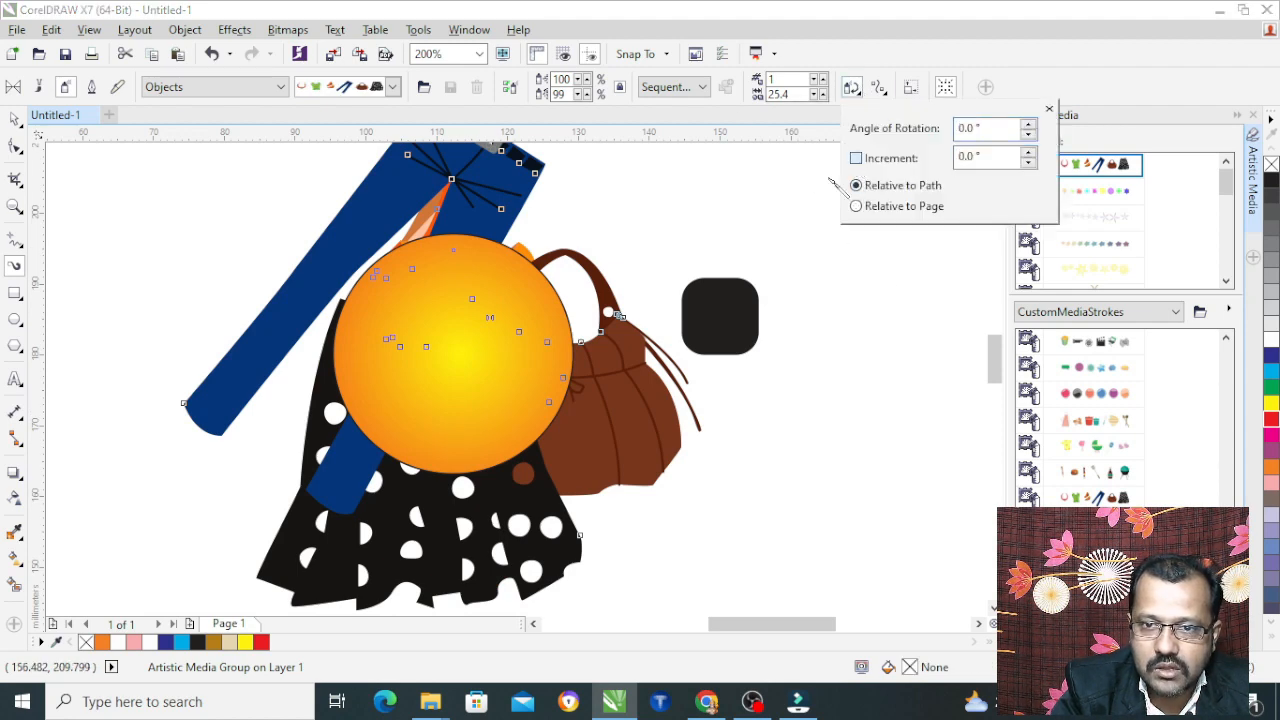
{"action": "scroll", "coordinate": [555, 462], "scroll_direction": "down", "scroll_amount": 2}
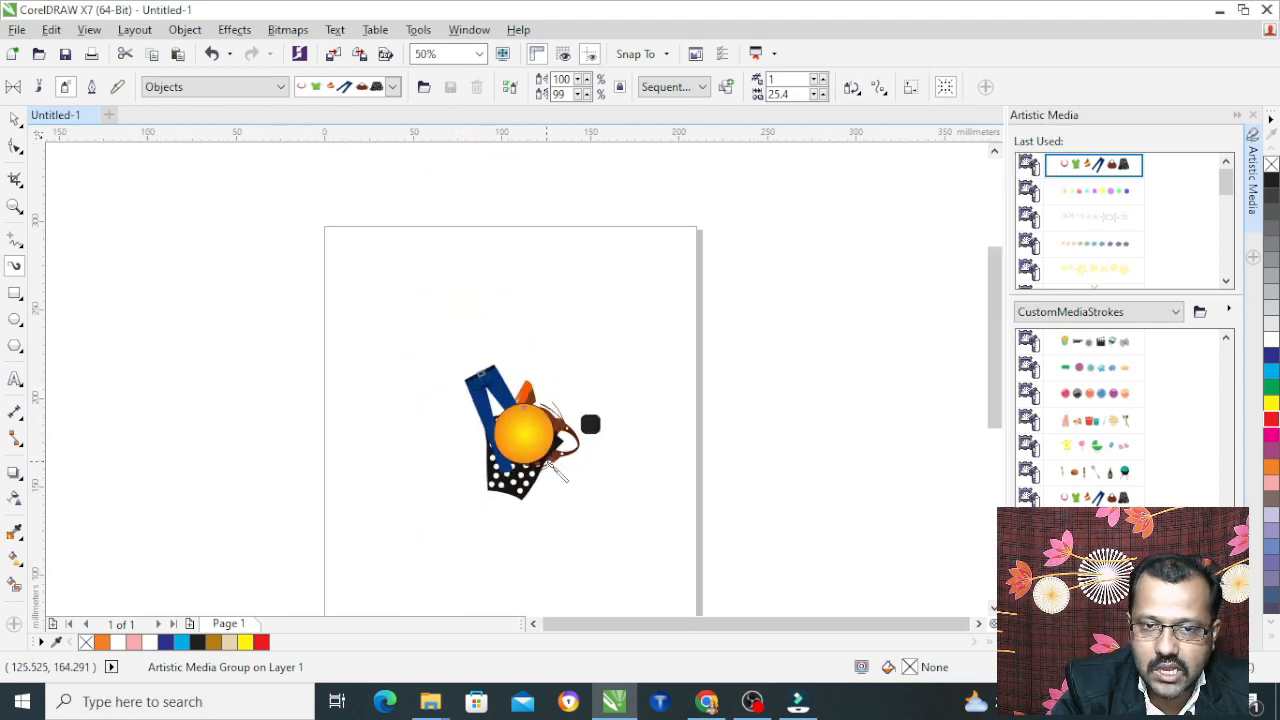
{"action": "scroll", "coordinate": [500, 420], "scroll_direction": "up", "scroll_amount": 1}
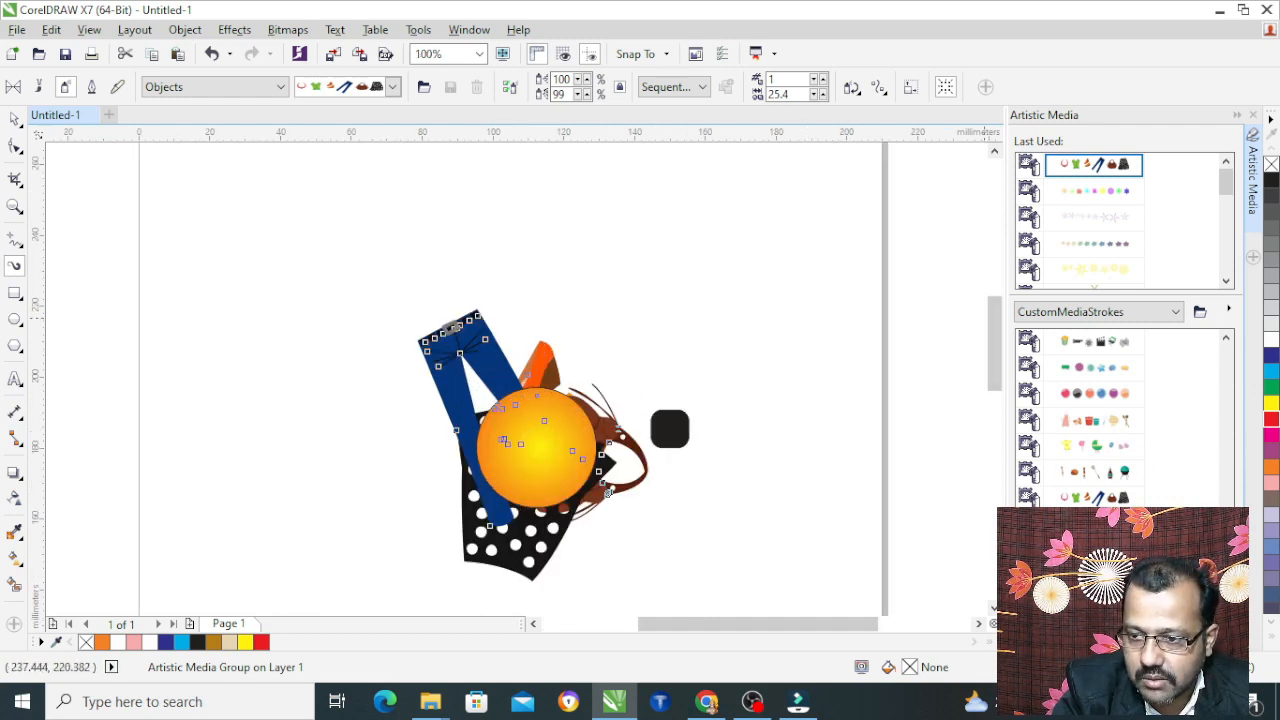
Replace the clothing with the reddish Brush Strokes spray and rotate its strokes relative to the path with Increment enabled.
{"action": "scroll", "coordinate": [1120, 420], "scroll_direction": "down", "scroll_amount": 3}
{"action": "scroll", "coordinate": [1120, 420], "scroll_direction": "up", "scroll_amount": 3}
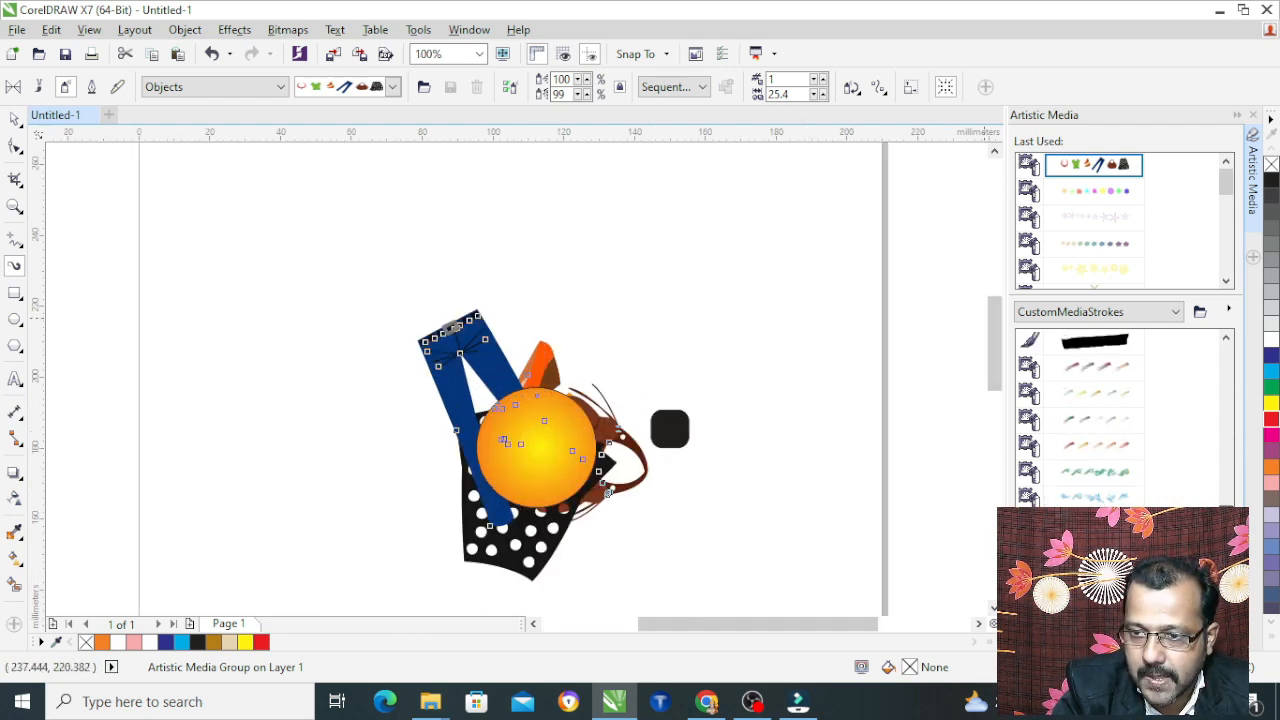
{"action": "left_click", "coordinate": [1090, 367]}
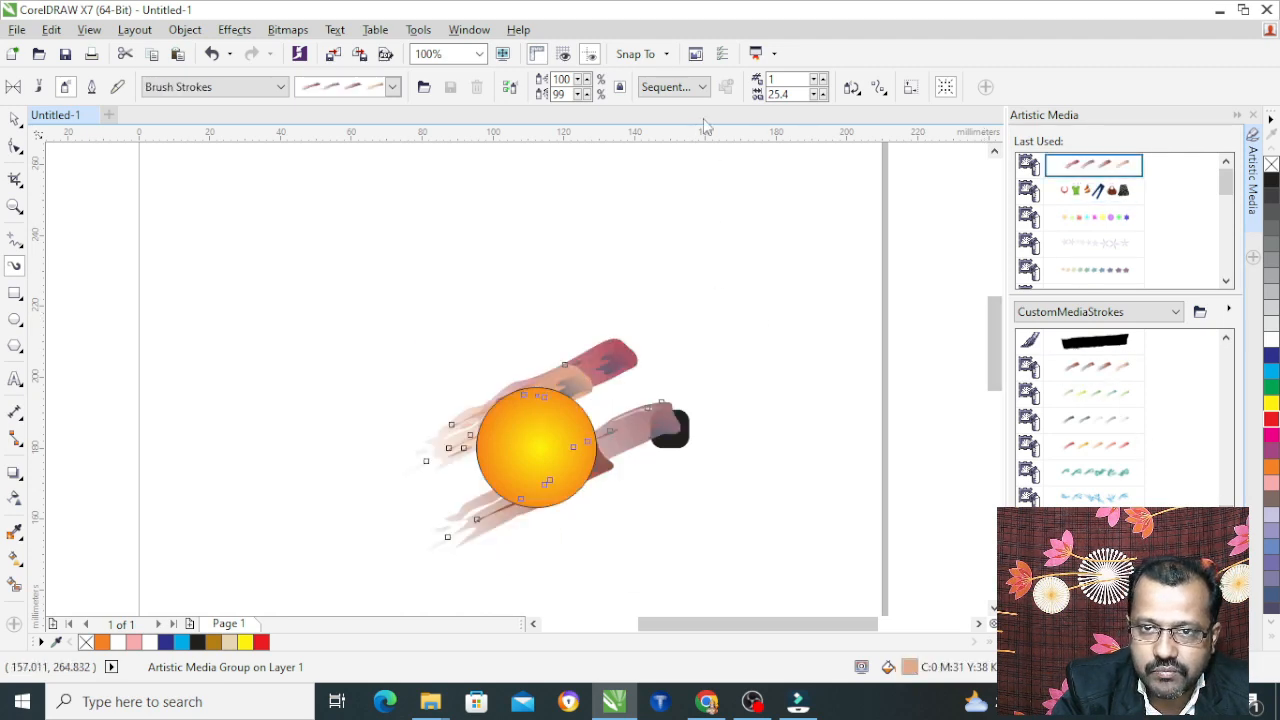
{"action": "left_click", "coordinate": [851, 89]}
{"action": "left_click", "coordinate": [857, 186]}
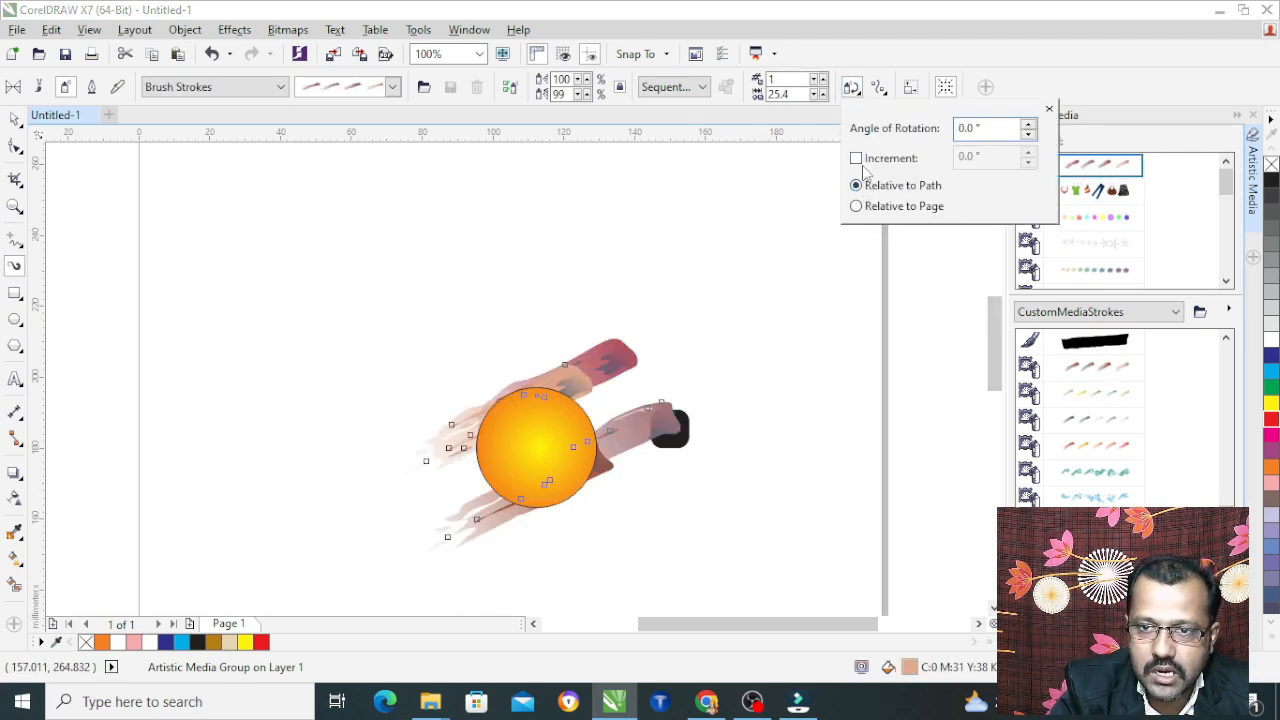
{"action": "left_click", "coordinate": [857, 160]}
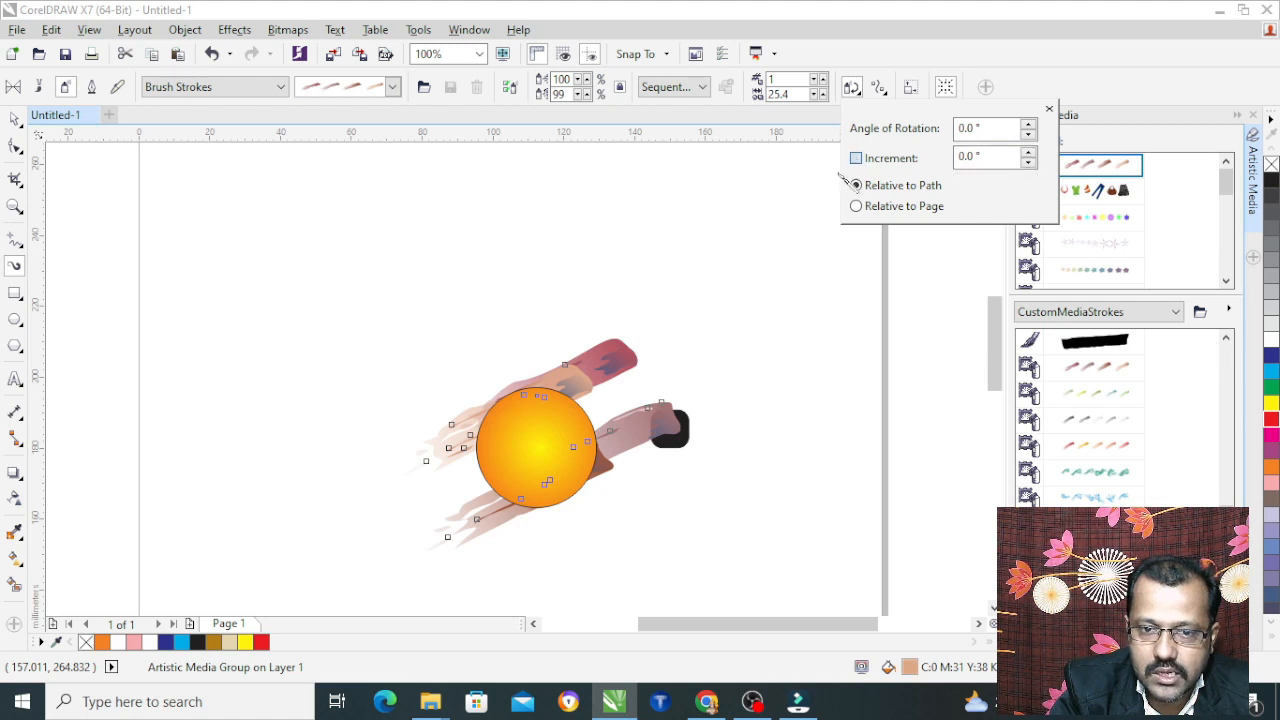
{"action": "left_click", "coordinate": [613, 353]}
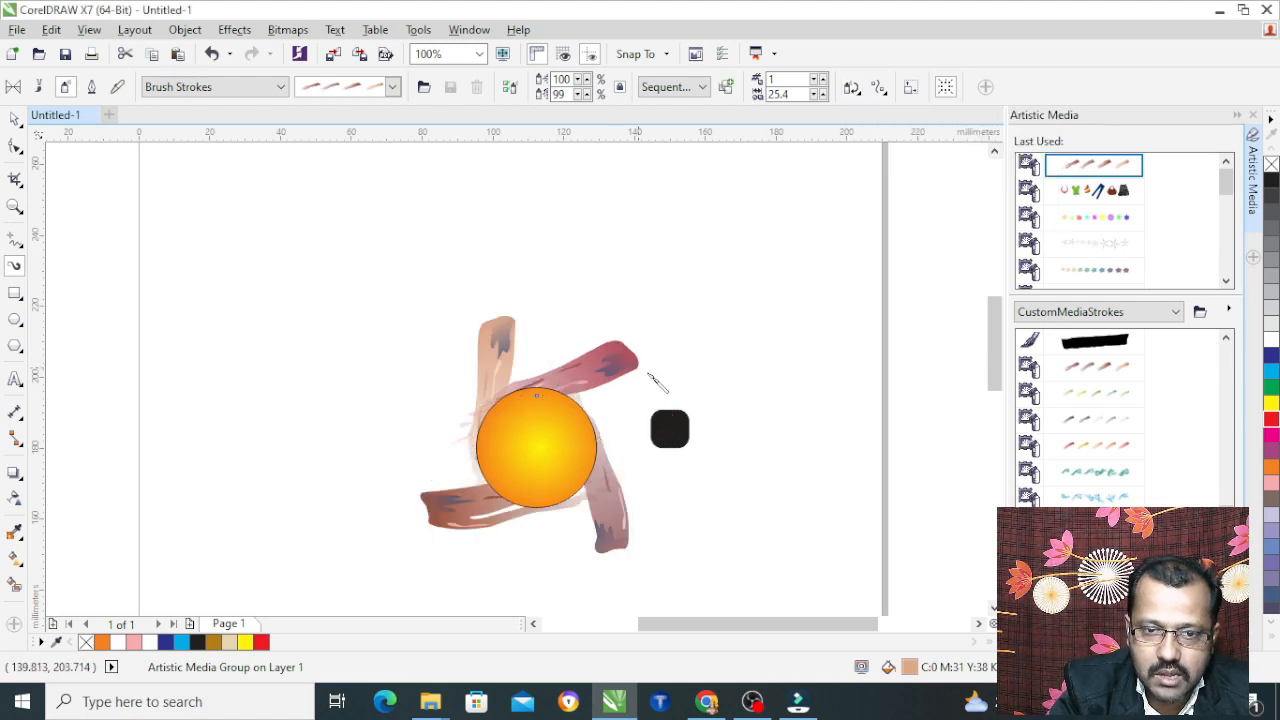
Move the gradient circle out to the left of the sprayed brush strokes and set the spray object size to 50%.
{"action": "left_click", "coordinate": [15, 118]}
{"action": "left_click_drag", "start_coordinate": [484, 426], "coordinate": [199, 358]}
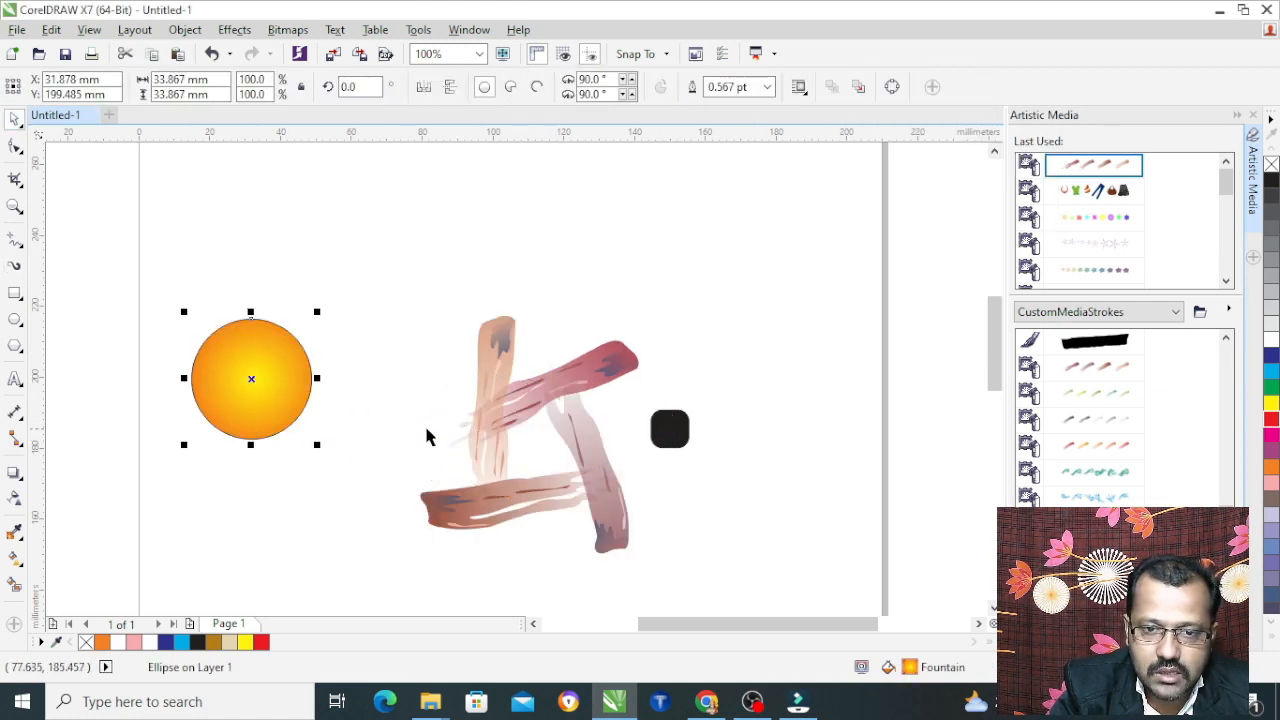
{"action": "left_click", "coordinate": [533, 418]}
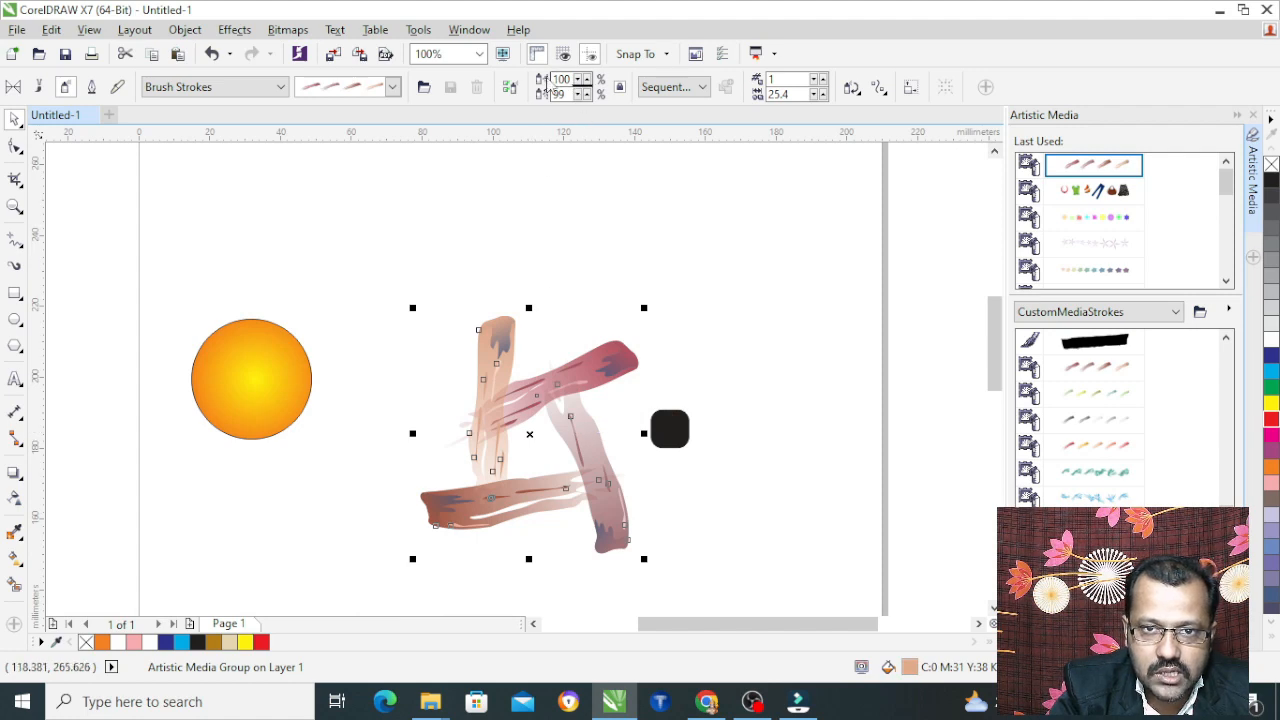
{"action": "left_click", "coordinate": [556, 79]}
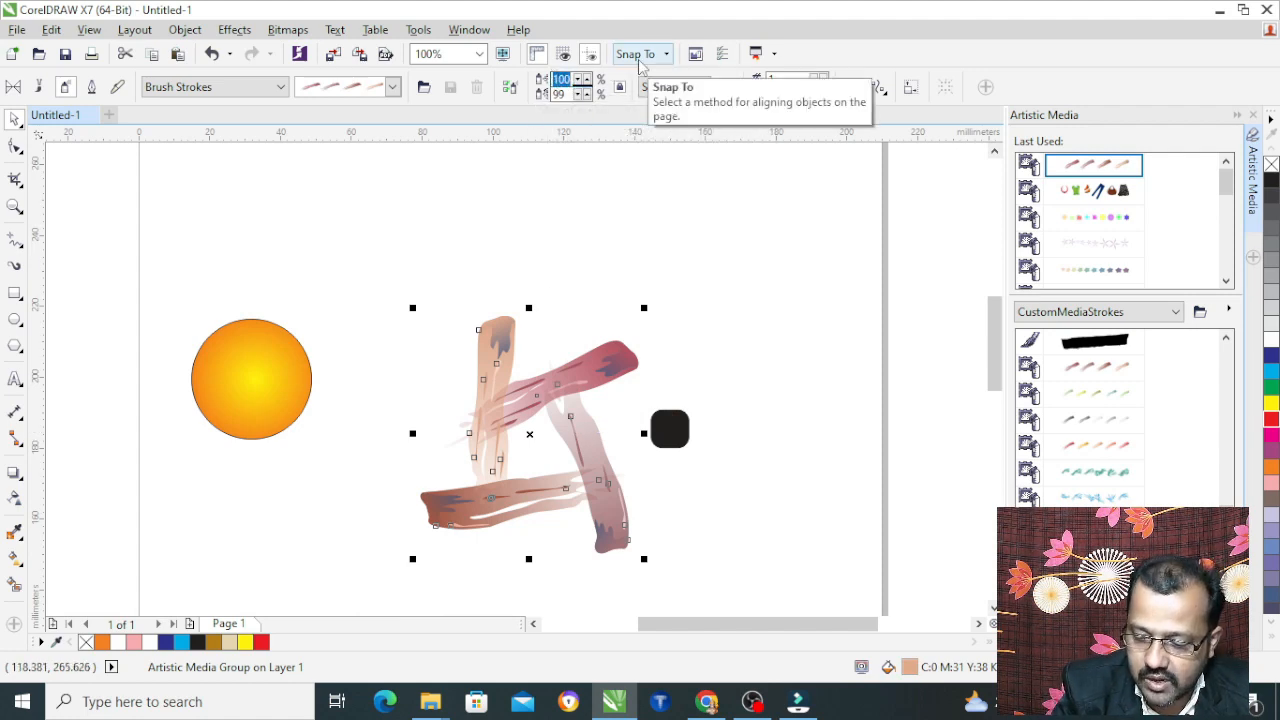
{"action": "type", "text": "50"}
{"action": "key", "text": "Return"}
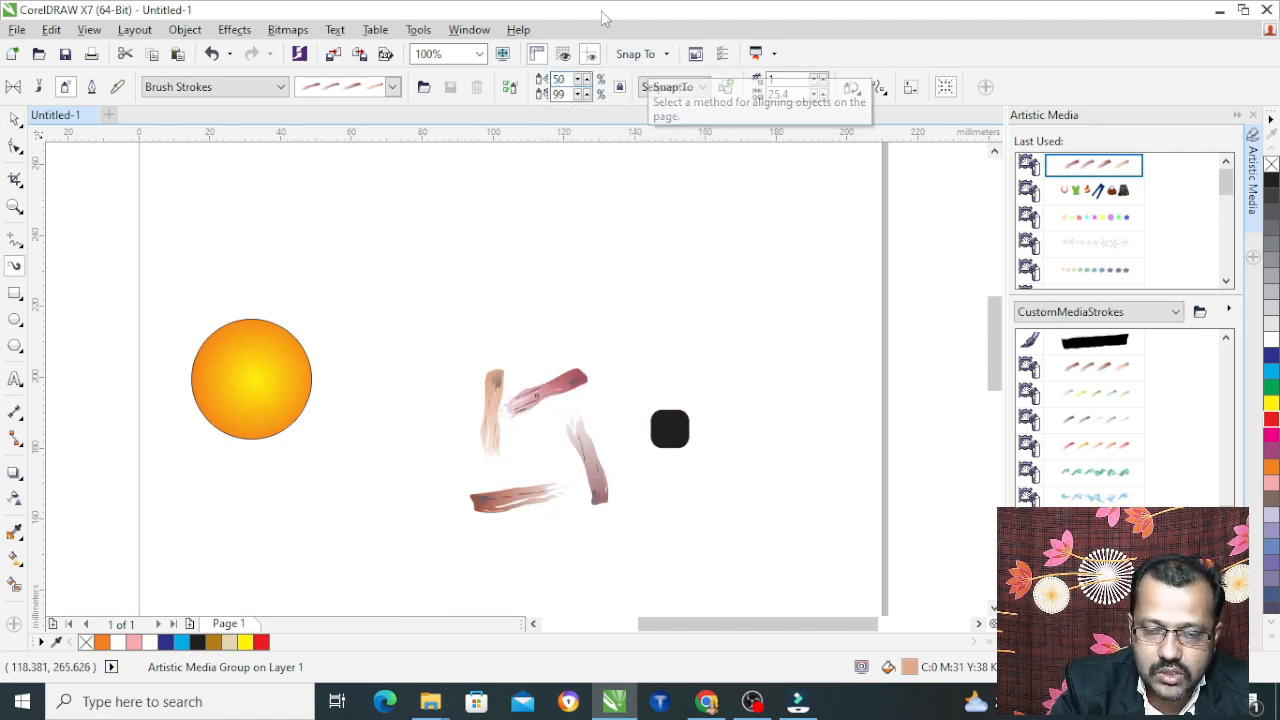
Try a spacing of 15 between the sprayed brush strokes and increase it to 18.5.
{"action": "scroll", "coordinate": [555, 493], "scroll_direction": "up", "scroll_amount": 1}
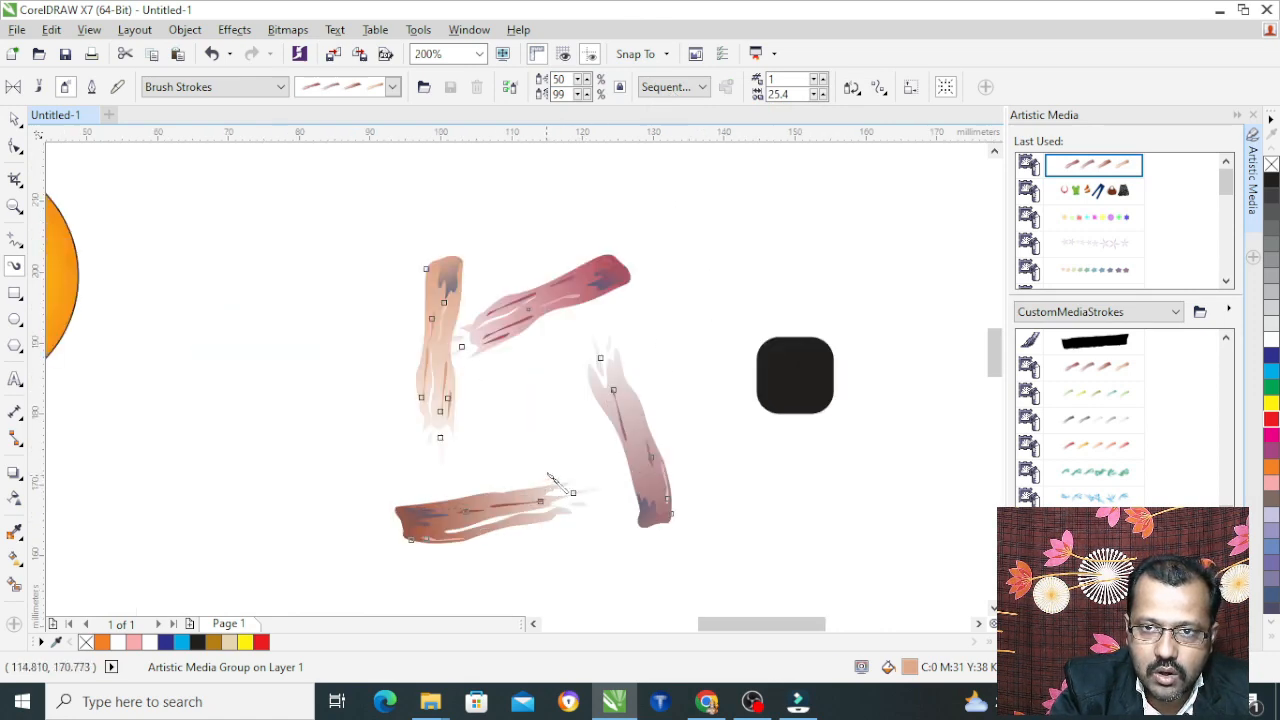
{"action": "left_click", "coordinate": [788, 94]}
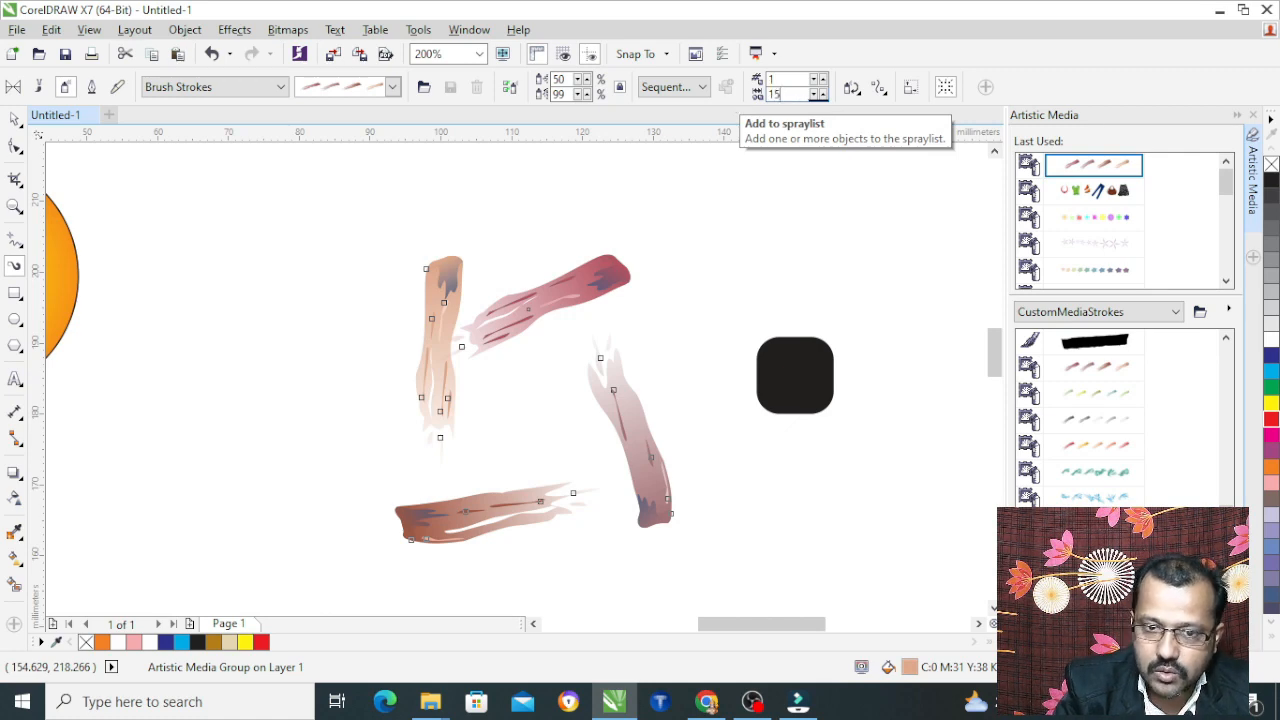
{"action": "key", "text": "Return"}
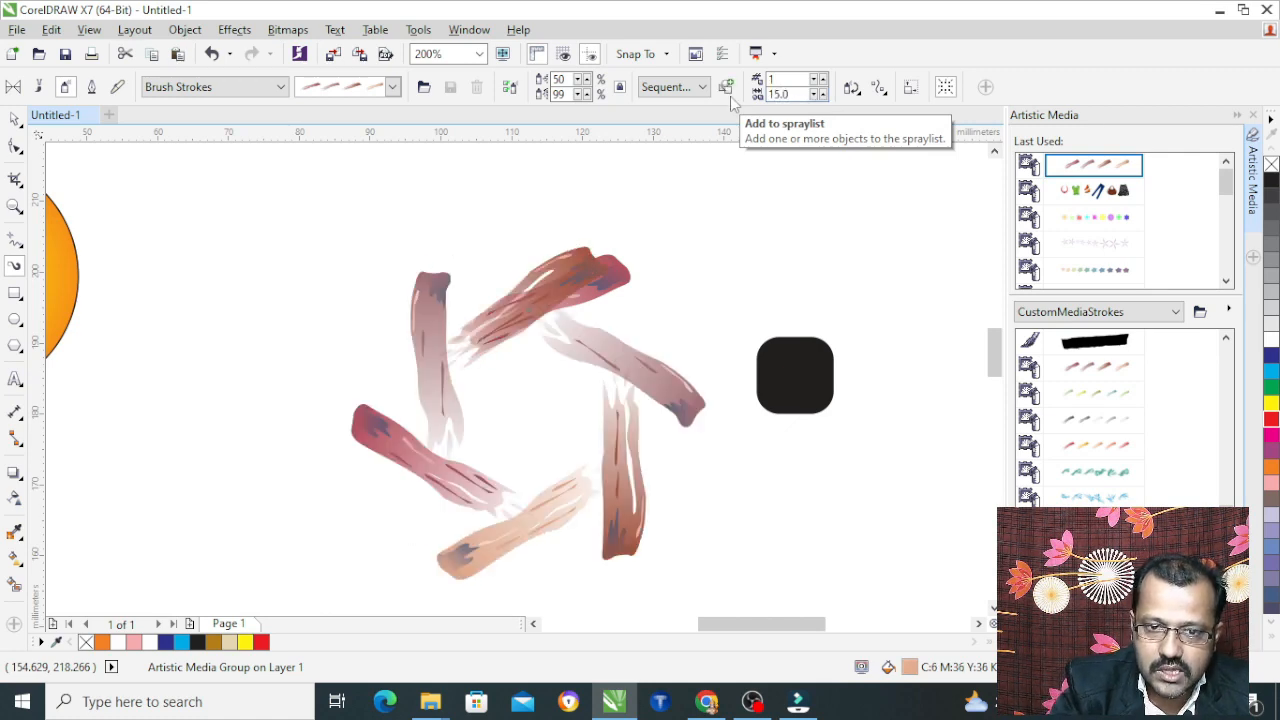
{"action": "left_click", "coordinate": [825, 94]}
{"action": "left_click", "coordinate": [825, 94]}
{"action": "left_click", "coordinate": [825, 94]}
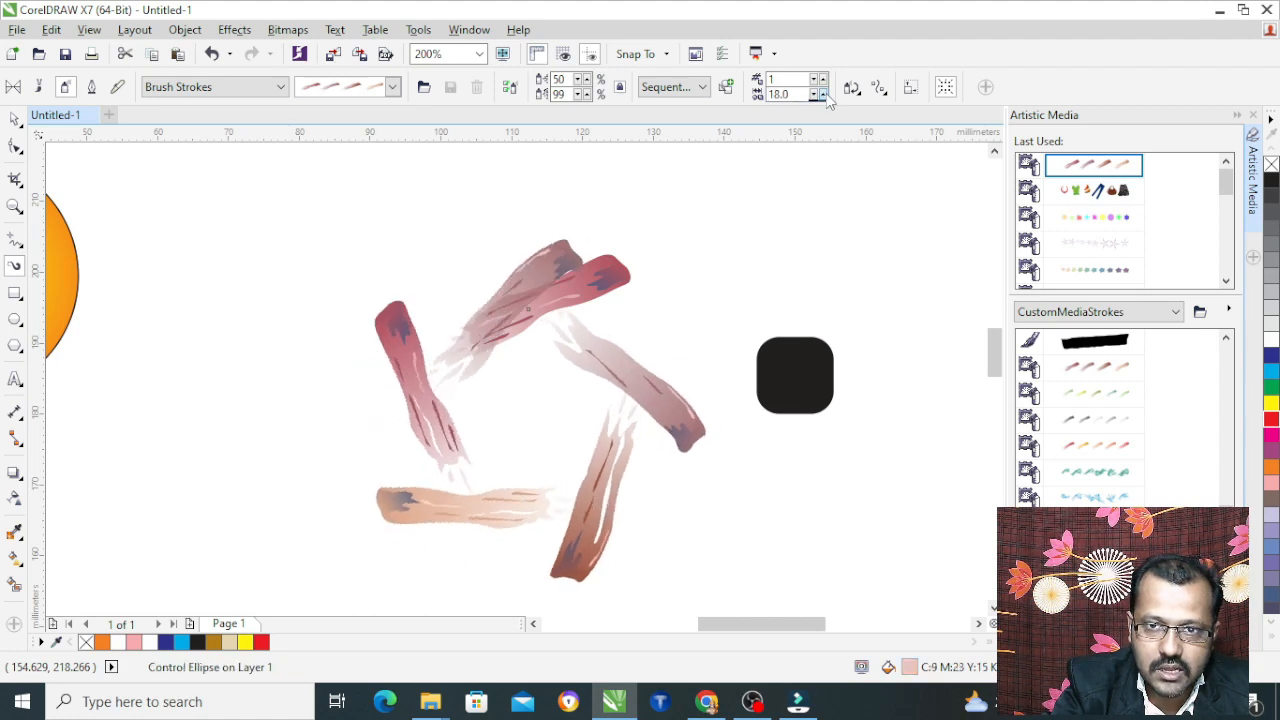
{"action": "left_click", "coordinate": [825, 94]}
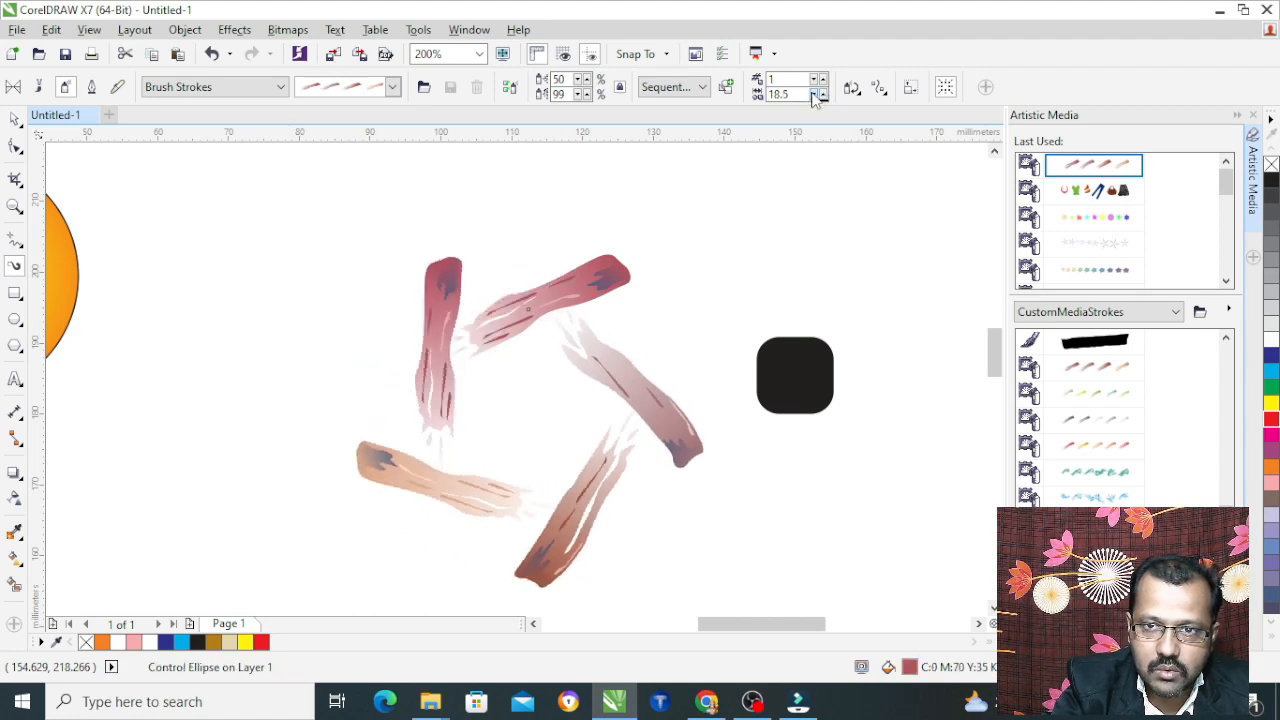
Reduce the spacing between the sprayed brush strokes step by step to 10.
{"action": "left_click", "coordinate": [823, 98]}
{"action": "left_click", "coordinate": [823, 98]}
{"action": "left_click", "coordinate": [823, 98]}
{"action": "left_click", "coordinate": [823, 98]}
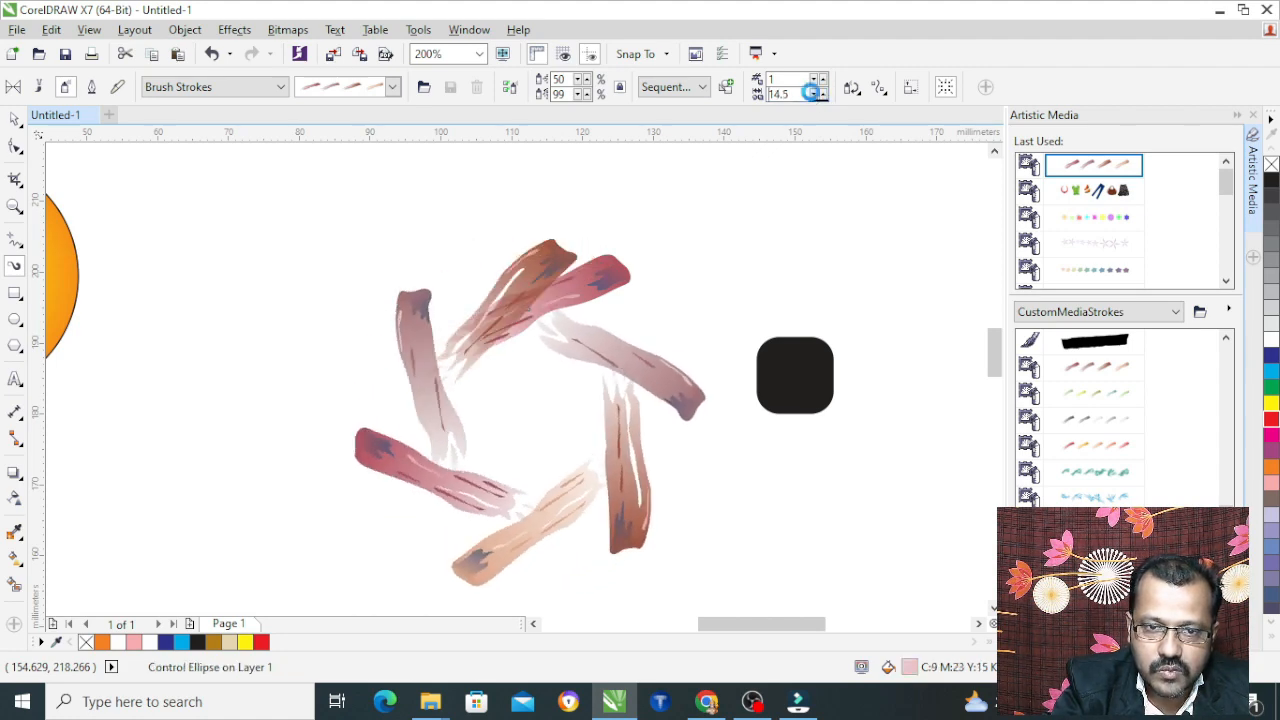
{"action": "left_click", "coordinate": [815, 96]}
{"action": "left_click", "coordinate": [815, 96]}
{"action": "left_click", "coordinate": [815, 96]}
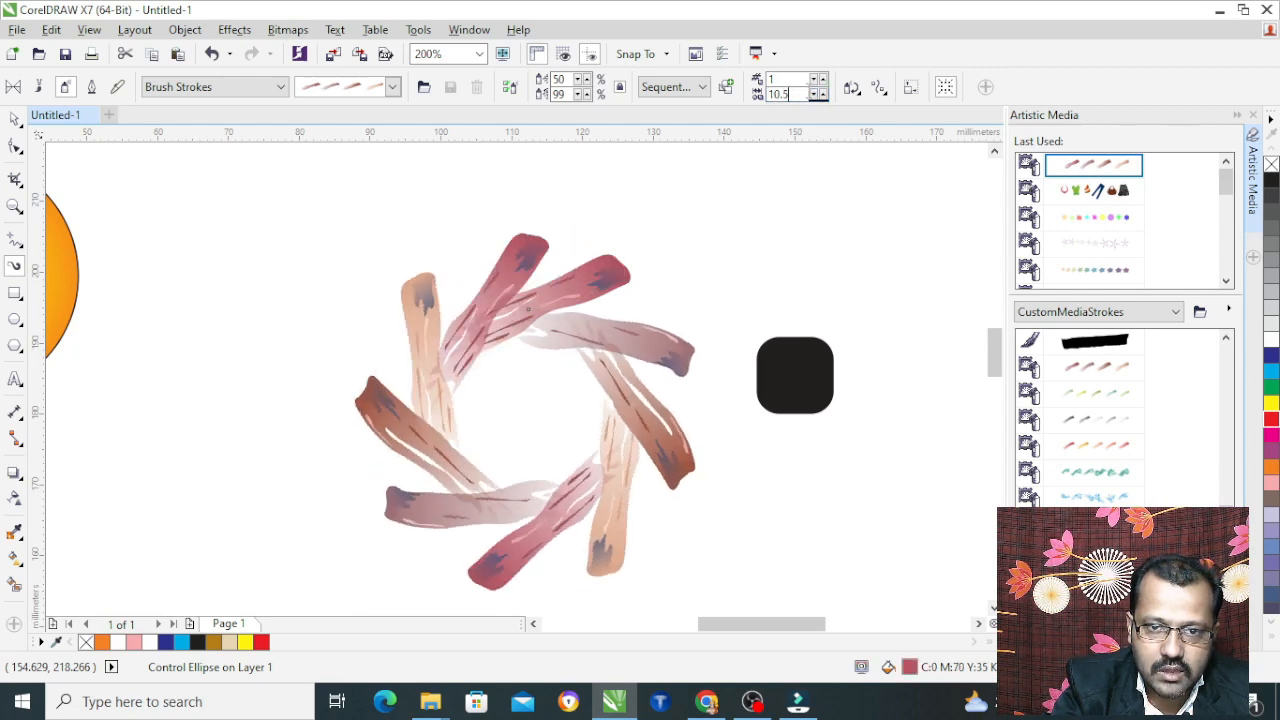
{"action": "left_click", "coordinate": [815, 96]}
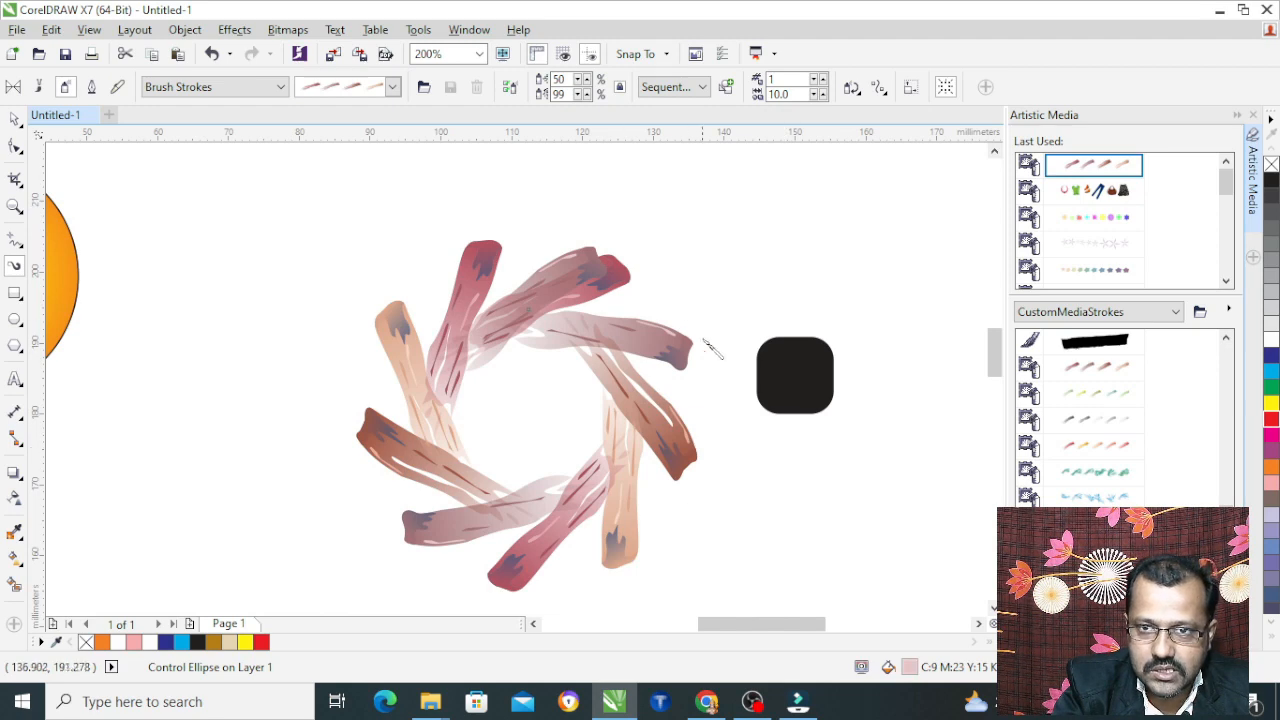
Try rotation angles of 45 and 60 degrees for the brush strokes around the path.
{"action": "left_click", "coordinate": [851, 88]}
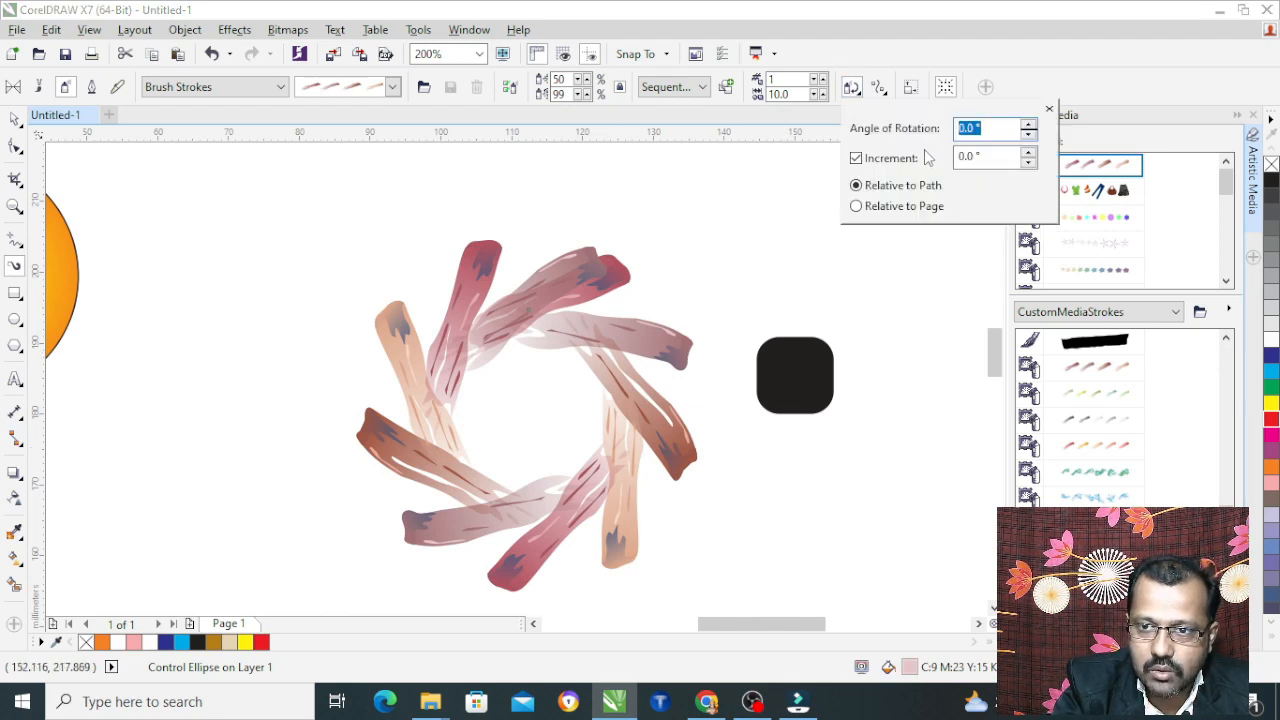
{"action": "type", "text": "4"}
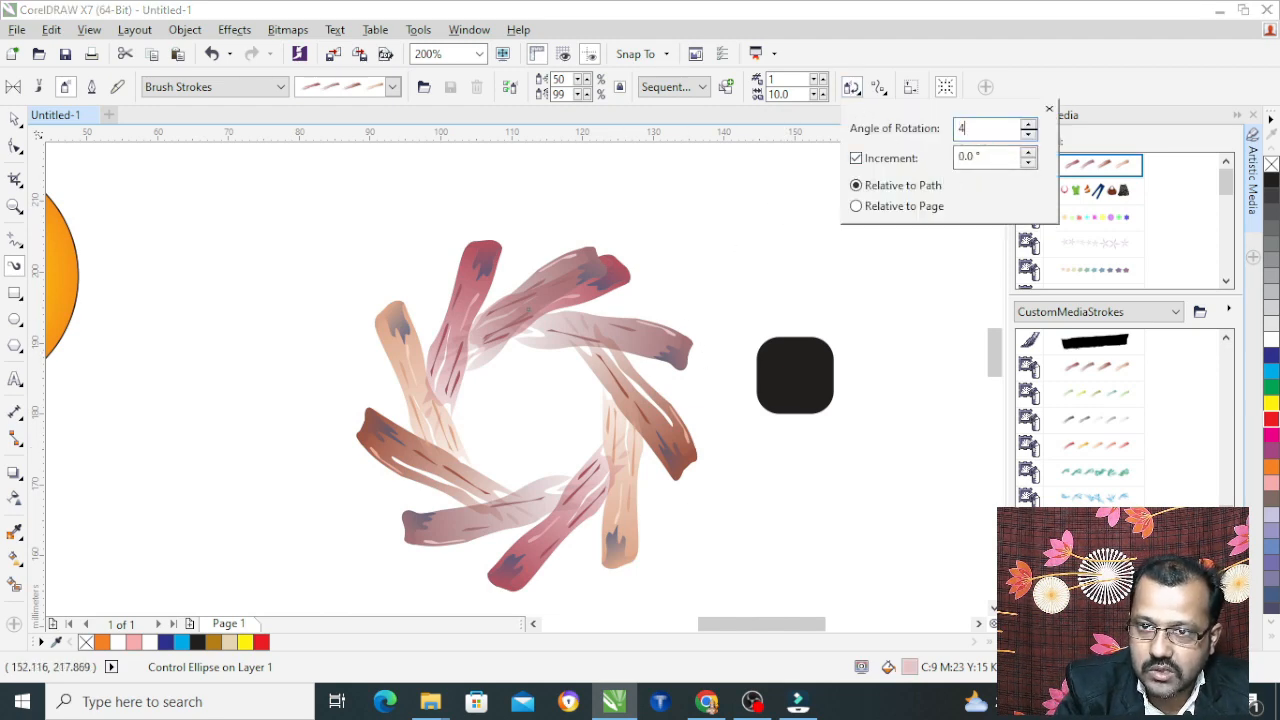
{"action": "type", "text": "5"}
{"action": "key", "text": "Return"}
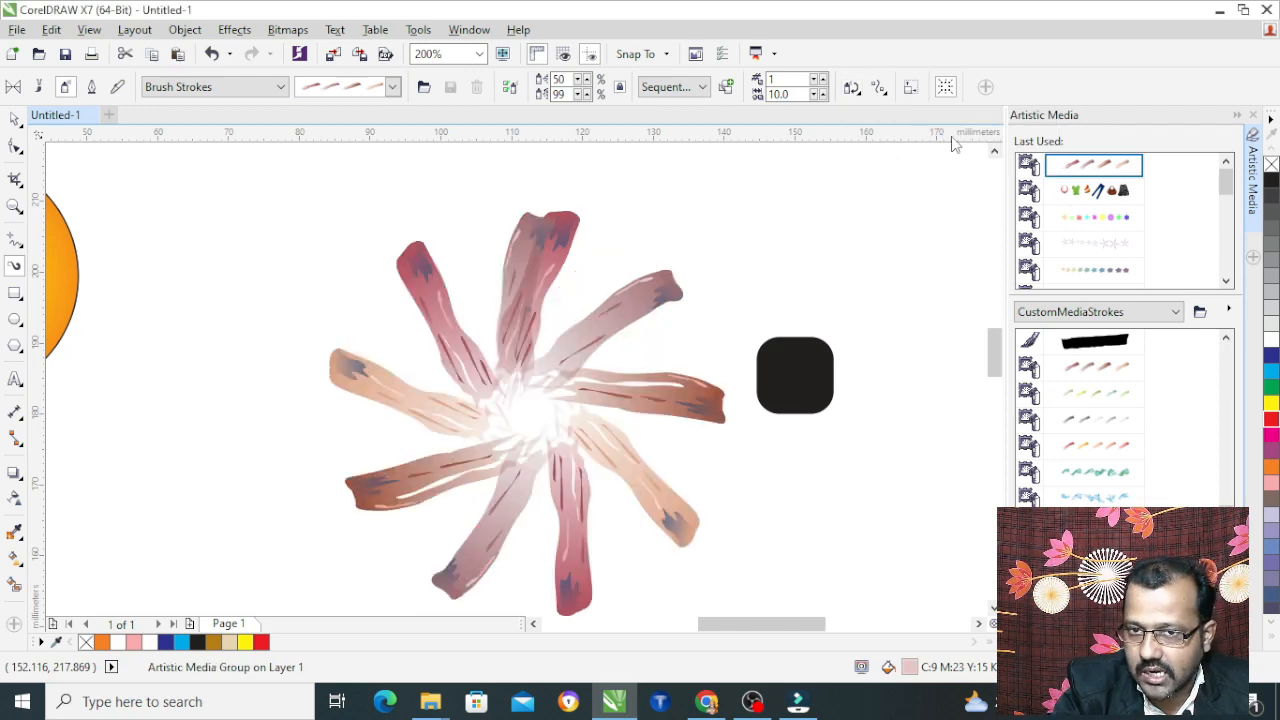
{"action": "left_click", "coordinate": [852, 87]}
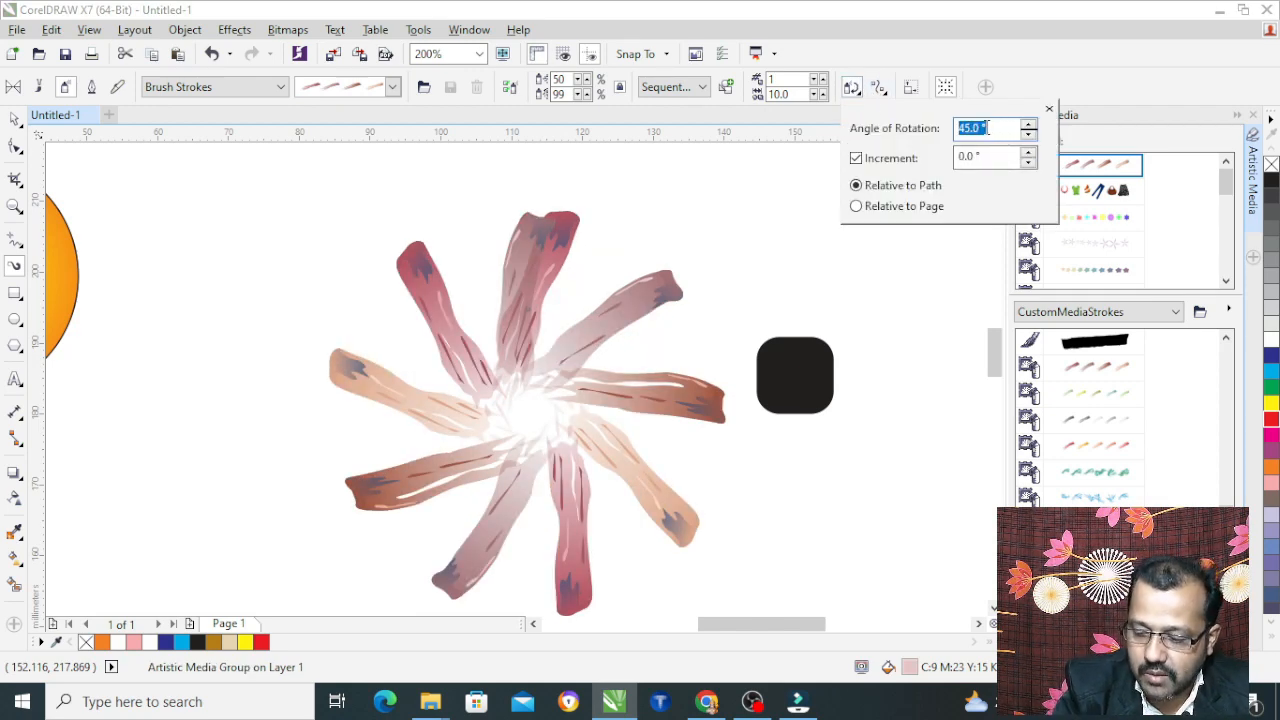
{"action": "type", "text": "60"}
{"action": "key", "text": "Return"}
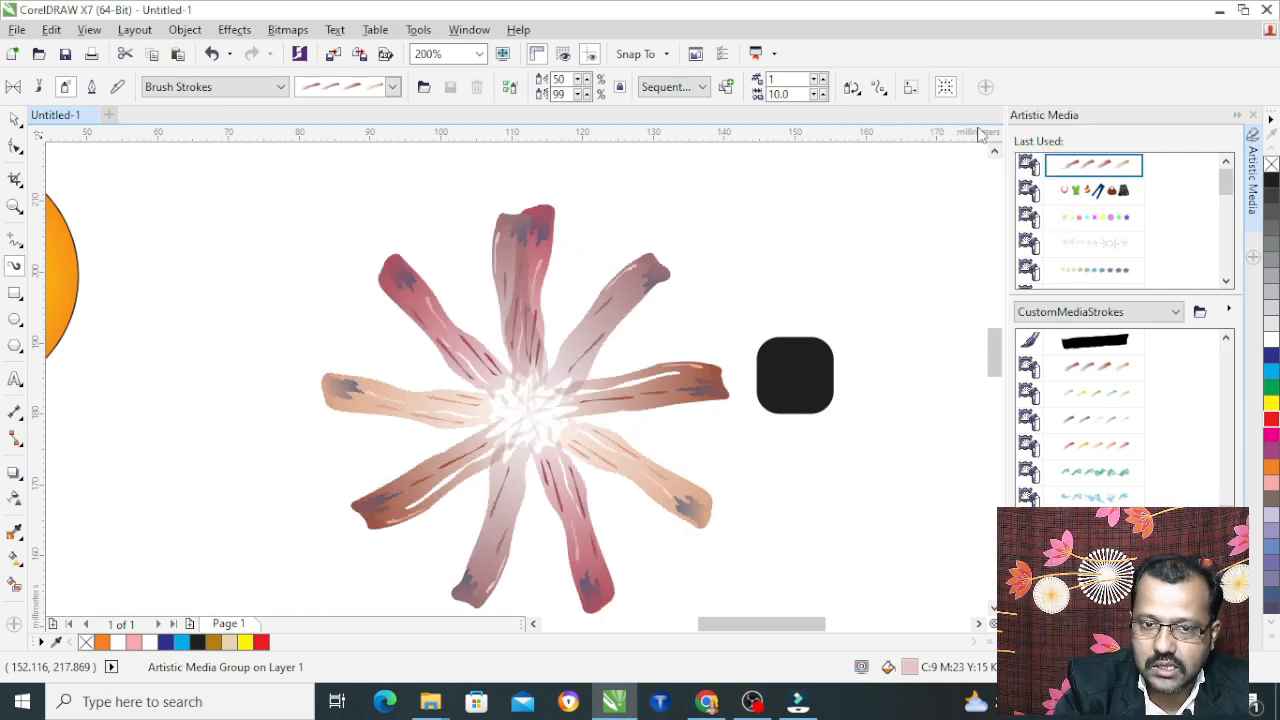
Rotate the sprayed brush strokes further counter-clockwise by changing their angle of rotation.
{"action": "left_click", "coordinate": [852, 87]}
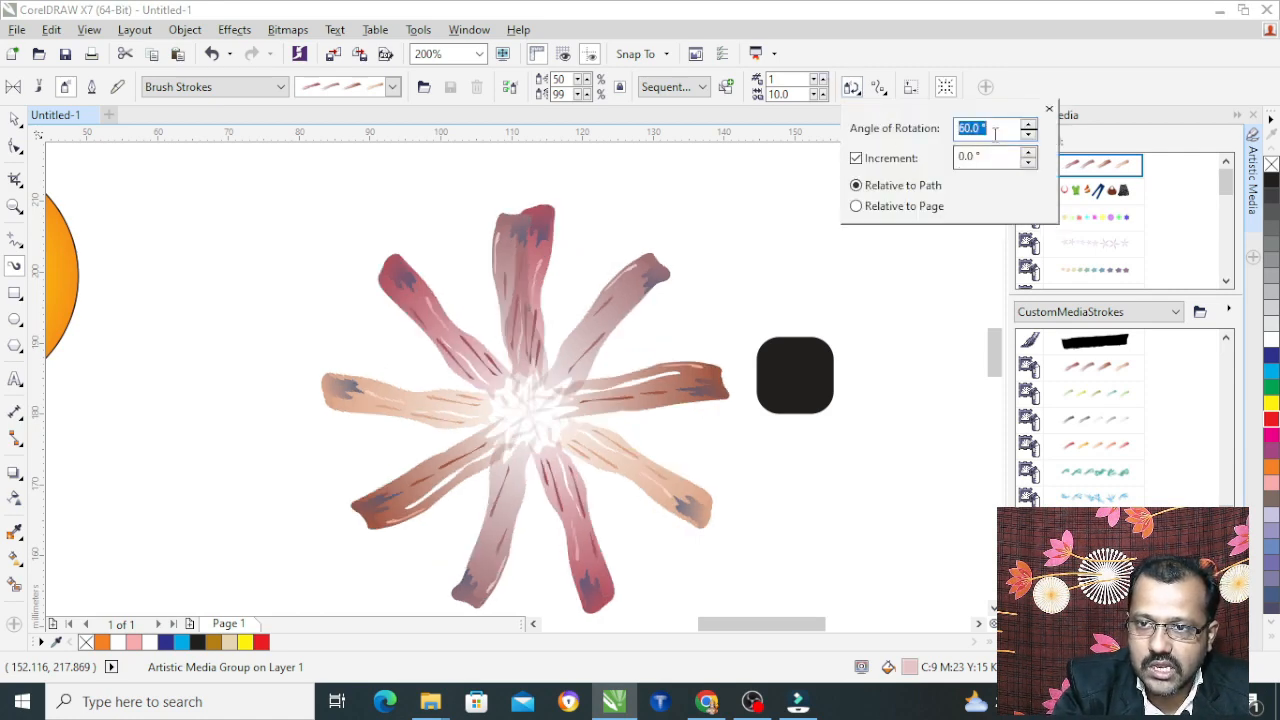
{"action": "type", "text": "45"}
{"action": "key", "text": "Return"}
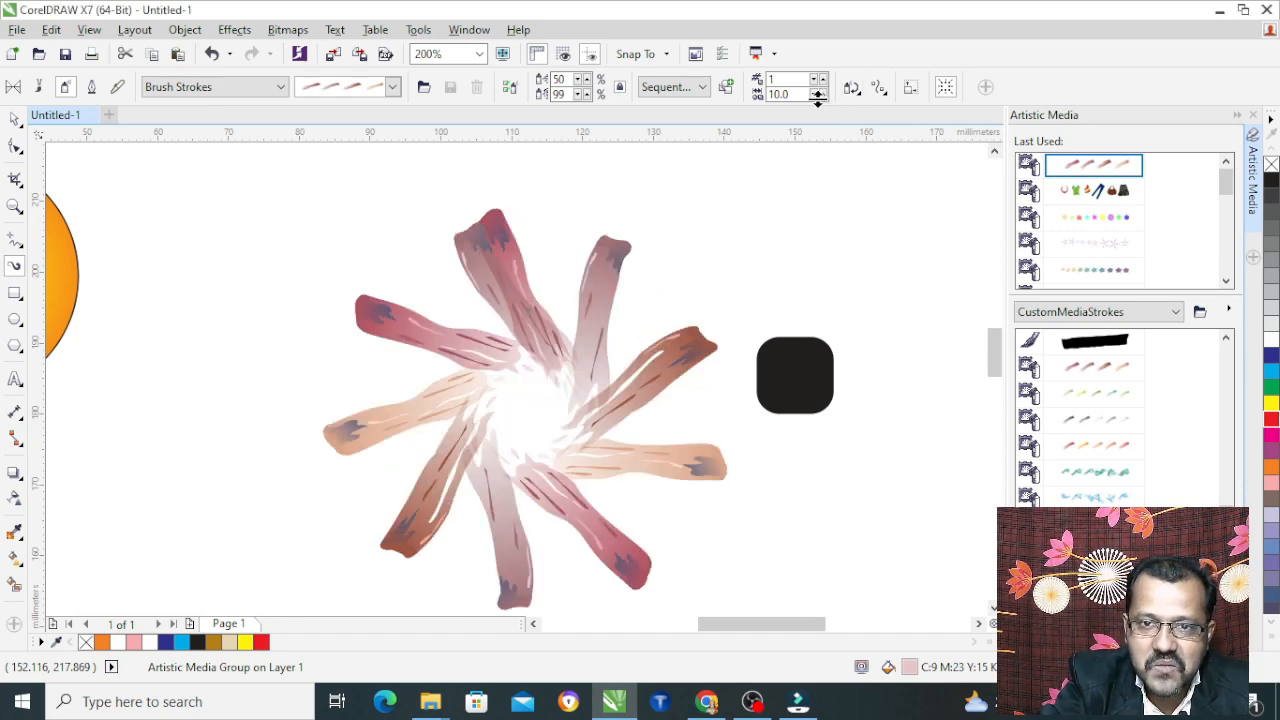
Tighten the spacing between the rotated brush strokes to 7.5.
{"action": "left_click", "coordinate": [816, 96]}
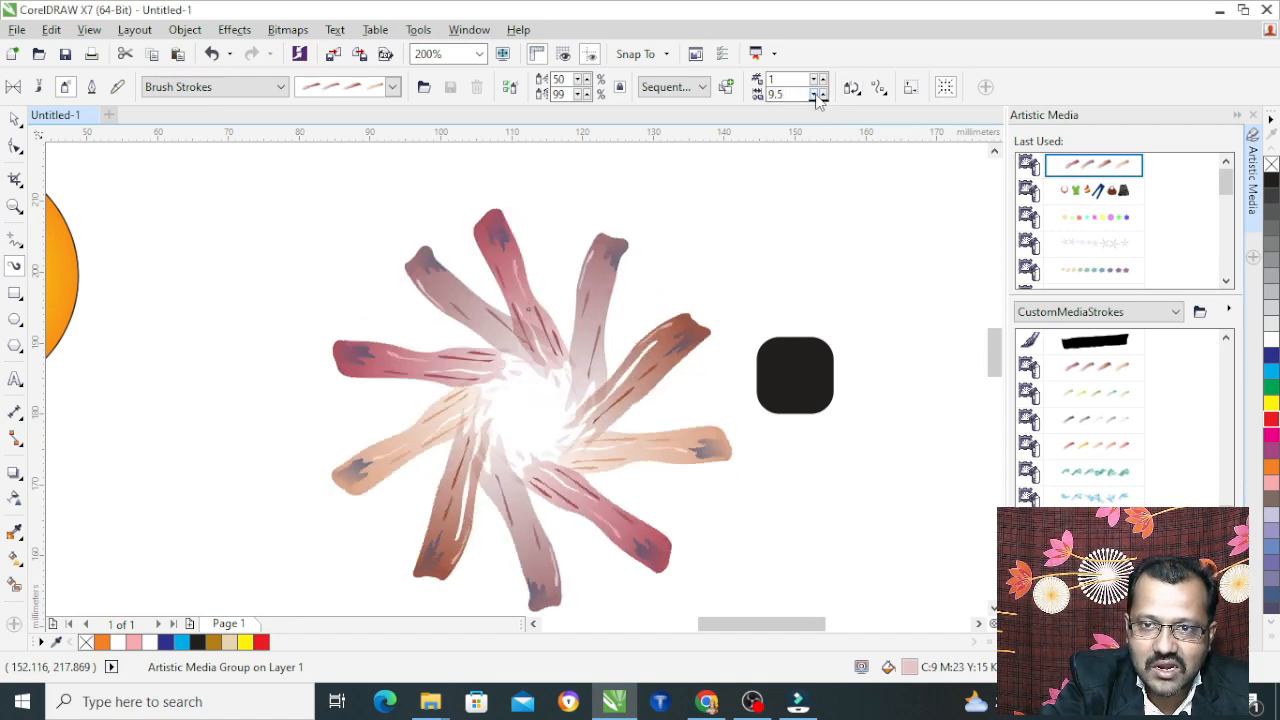
{"action": "left_click", "coordinate": [816, 96]}
{"action": "left_click", "coordinate": [816, 96]}
{"action": "left_click", "coordinate": [816, 96]}
{"action": "left_click", "coordinate": [816, 96]}
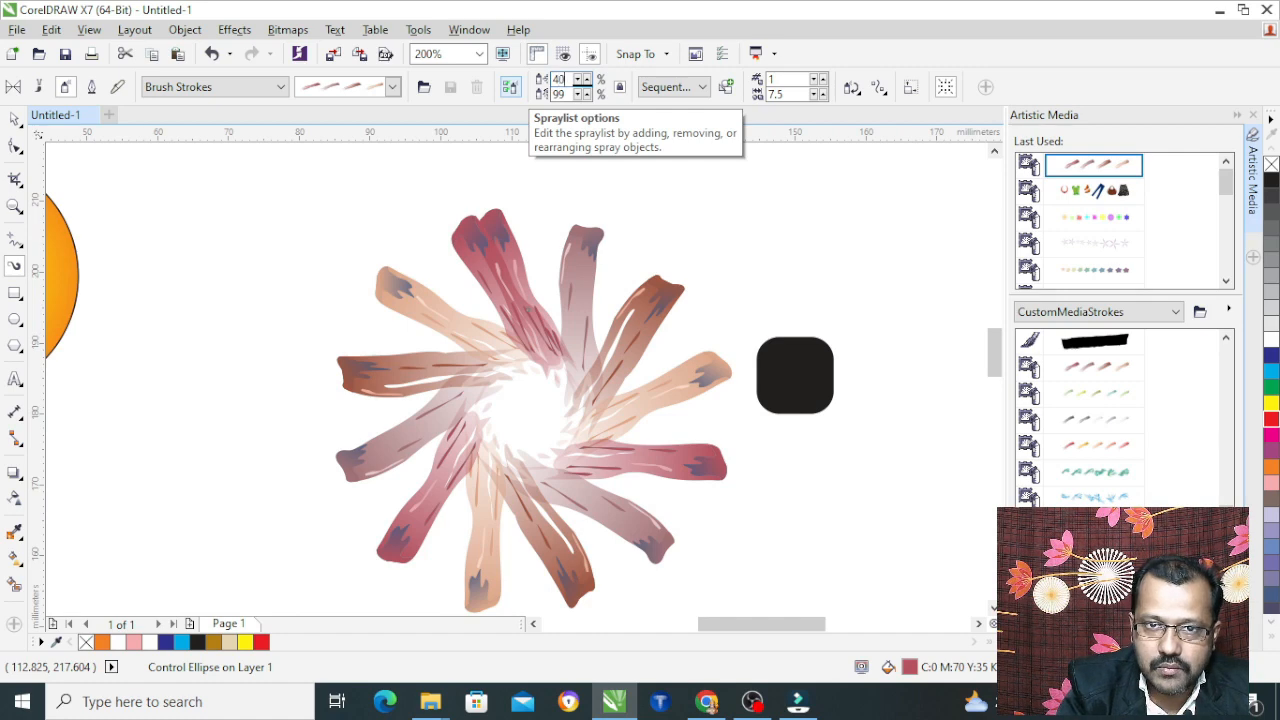
Shrink the sprayed brush strokes to a size of 40% and on to 30%.
{"action": "key", "text": "Return"}
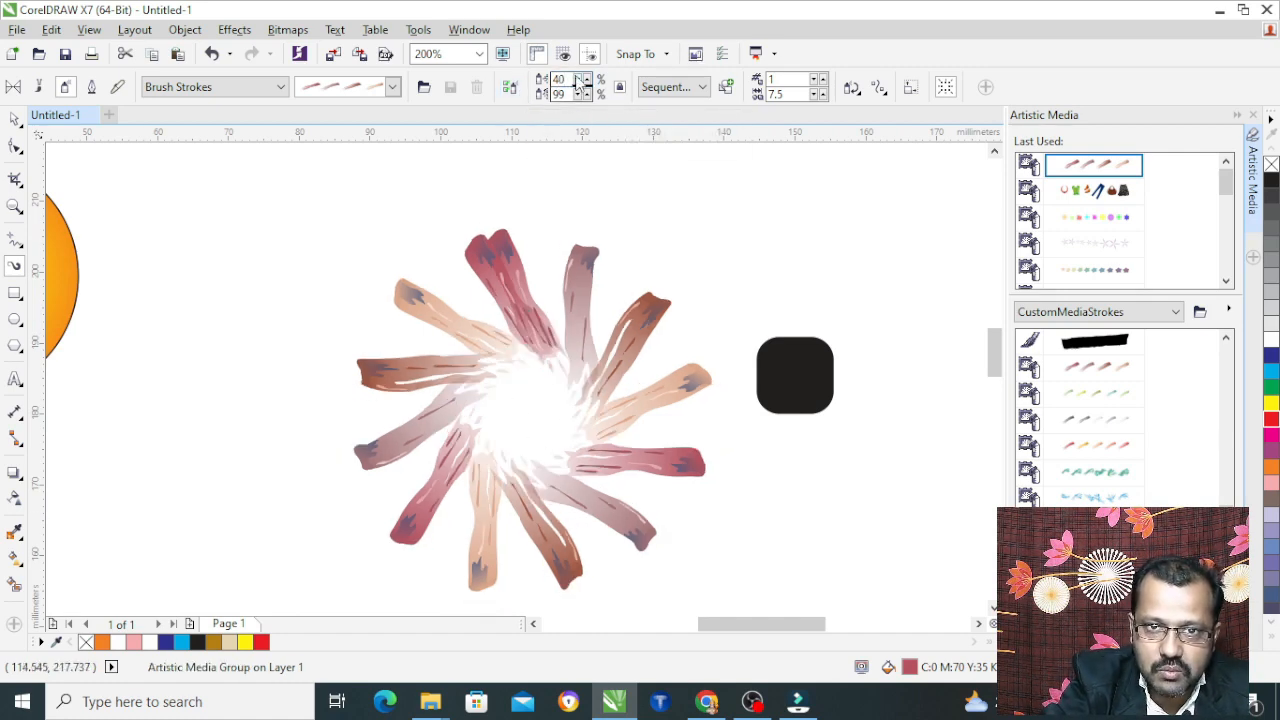
{"action": "type", "text": "3"}
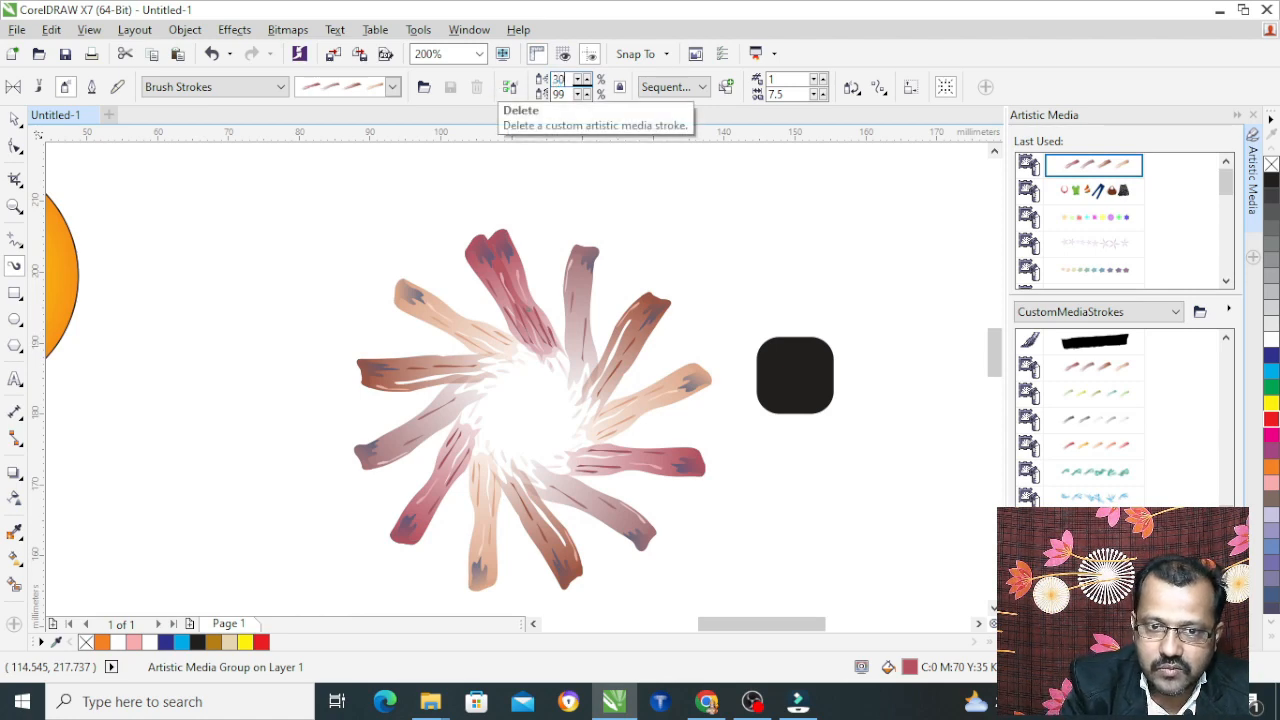
{"action": "key", "text": "Return"}
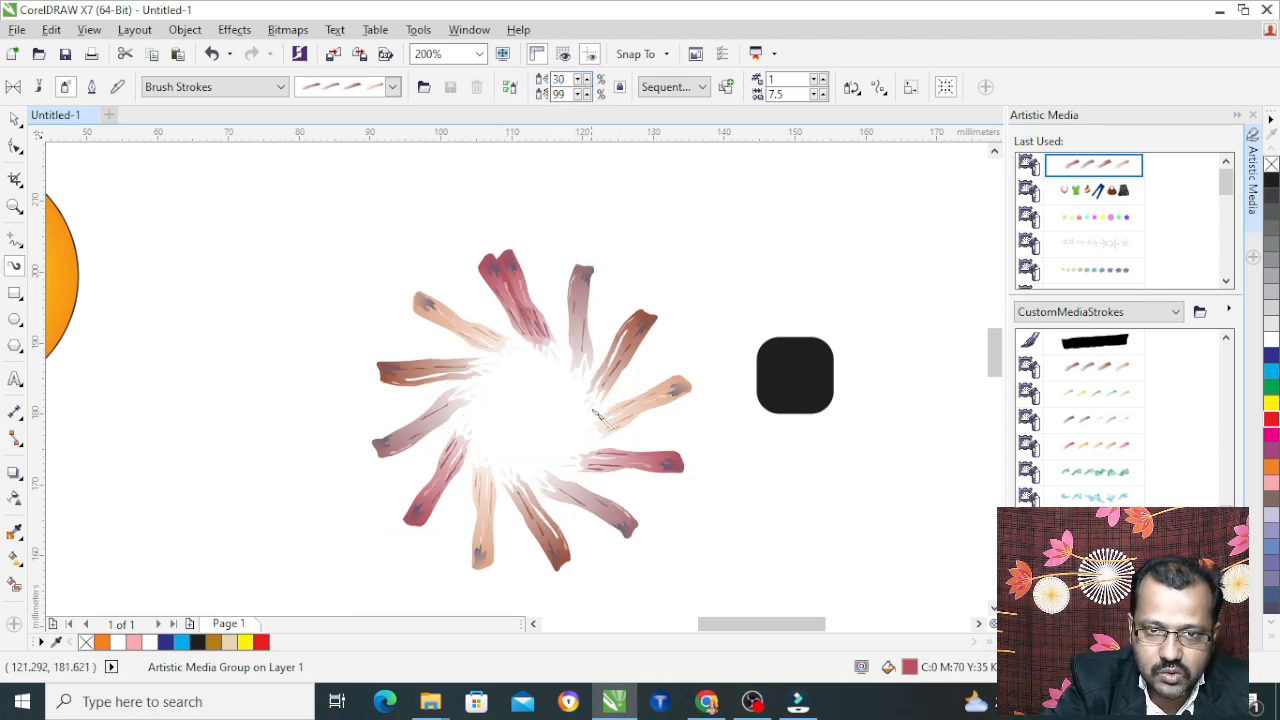
Tighten the spacing between the sprayed brush strokes to 4.5, and settle on a spacing of 5.0.
{"action": "left_click", "coordinate": [817, 97]}
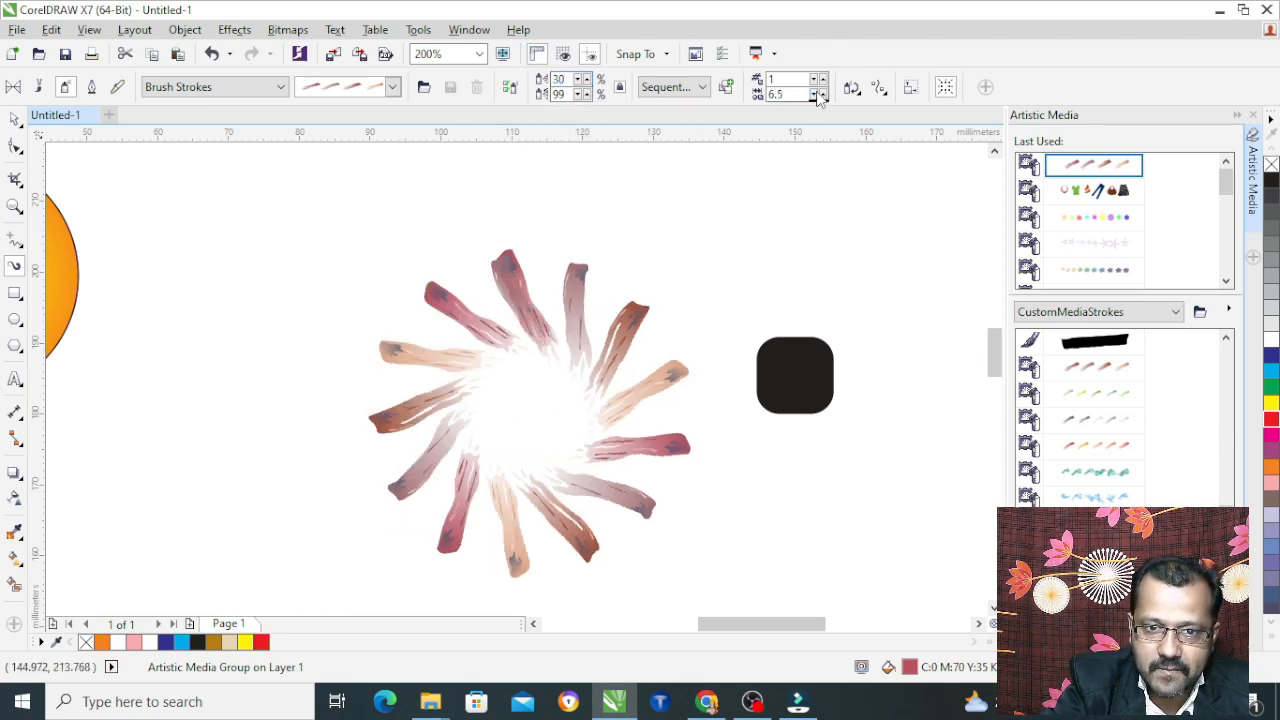
{"action": "left_click", "coordinate": [817, 97]}
{"action": "left_click", "coordinate": [817, 97]}
{"action": "left_click", "coordinate": [817, 97]}
{"action": "left_click", "coordinate": [817, 97]}
{"action": "left_click", "coordinate": [817, 97]}
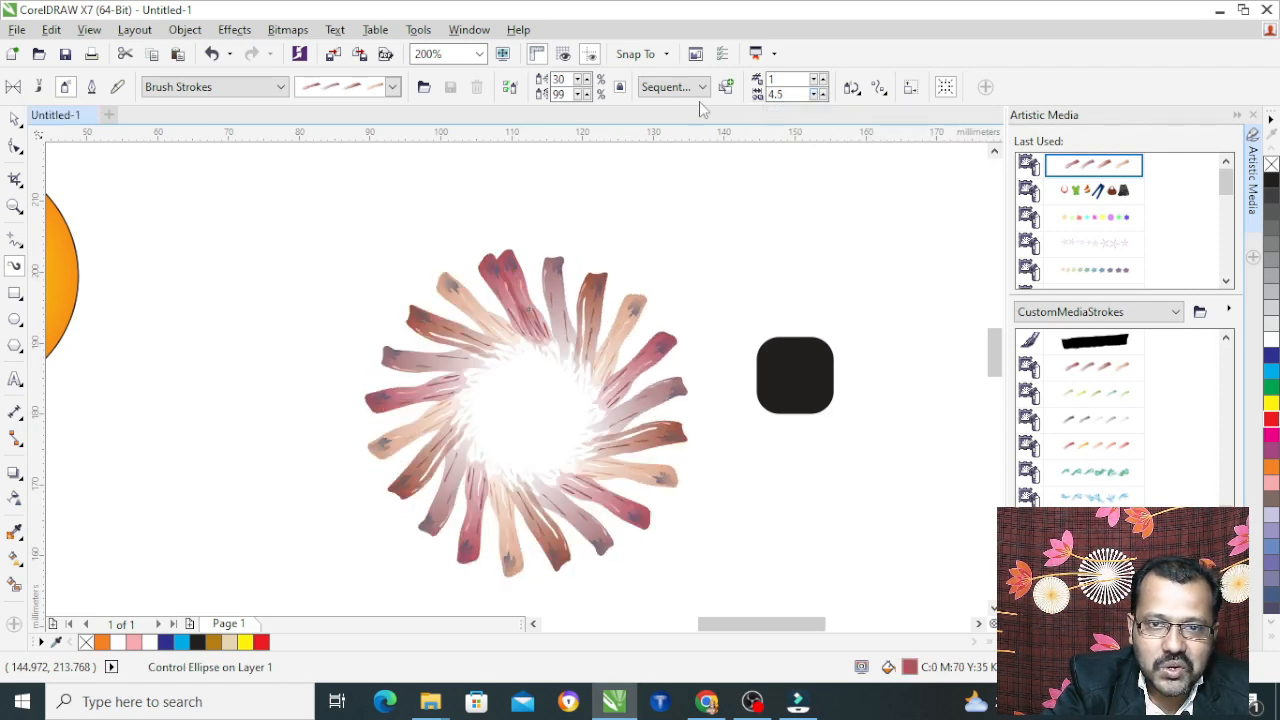
{"action": "left_click", "coordinate": [822, 92]}
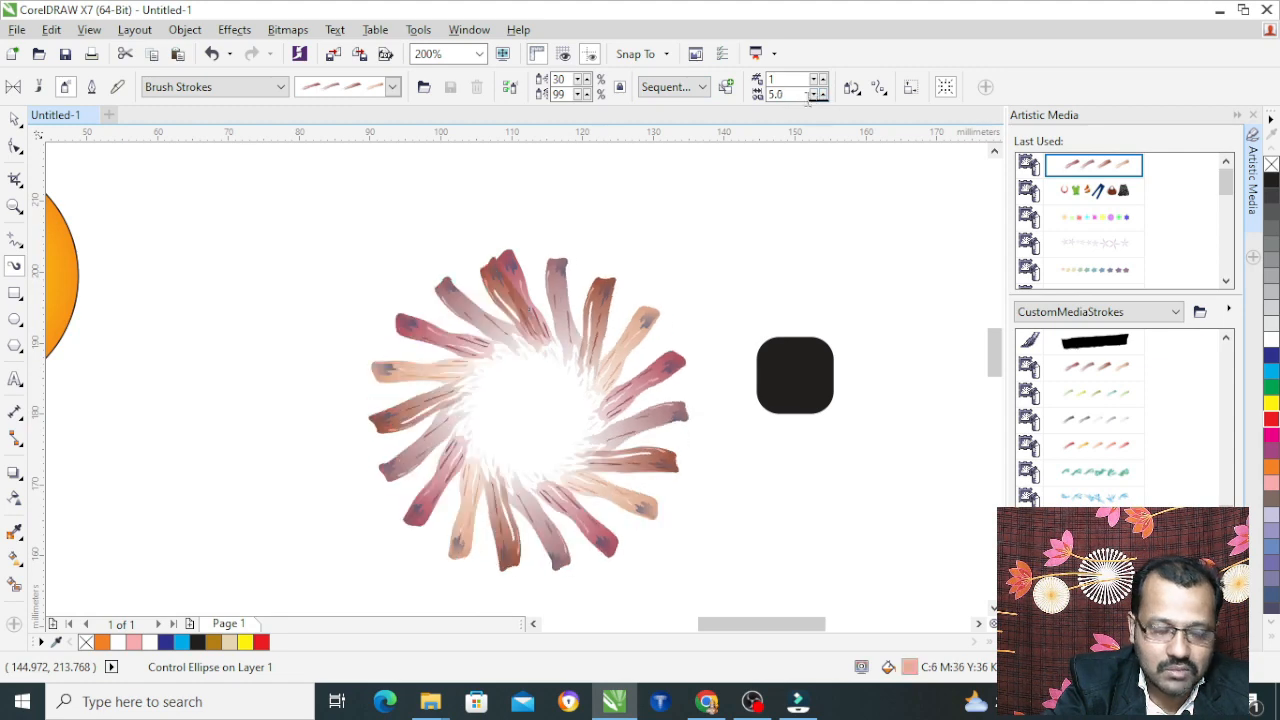
Delete the brush stroke ring, the orange circle and the black rounded square from the drawing.
{"action": "left_click", "coordinate": [15, 119]}
{"action": "left_click", "coordinate": [514, 323]}
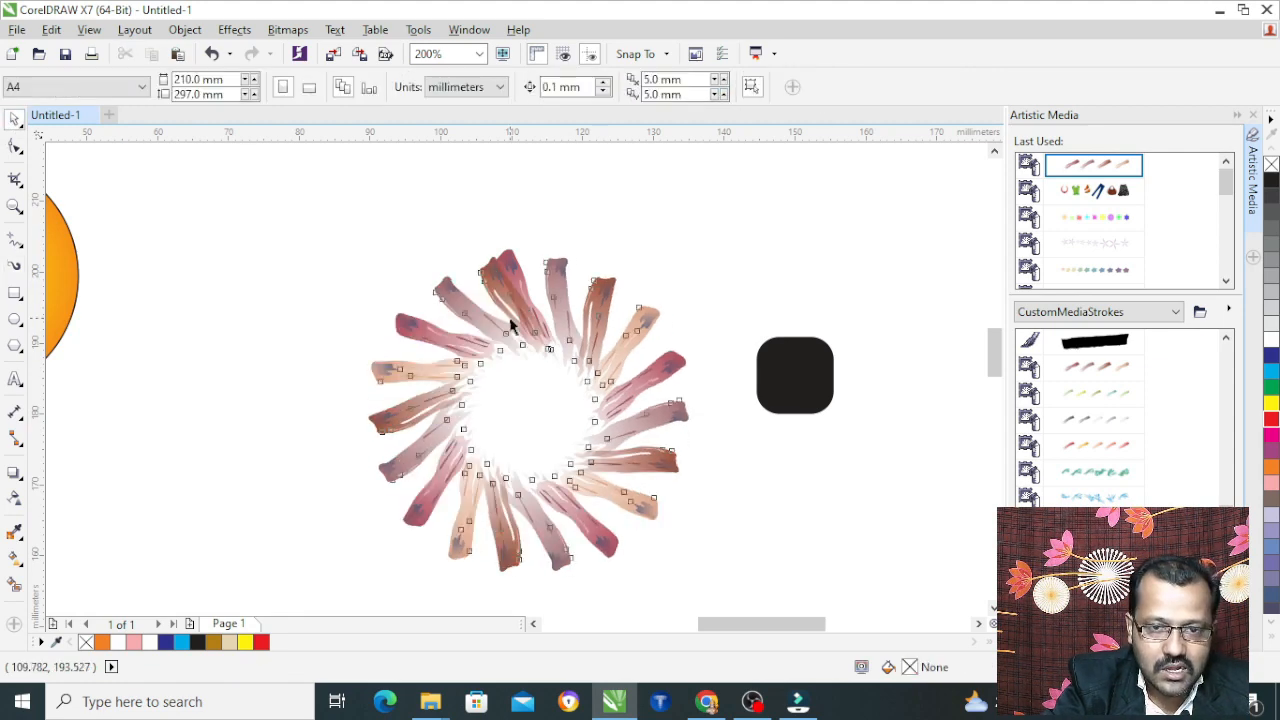
{"action": "scroll", "coordinate": [468, 316], "scroll_direction": "down", "scroll_amount": 1}
{"action": "scroll", "coordinate": [457, 297], "scroll_direction": "down", "scroll_amount": 1}
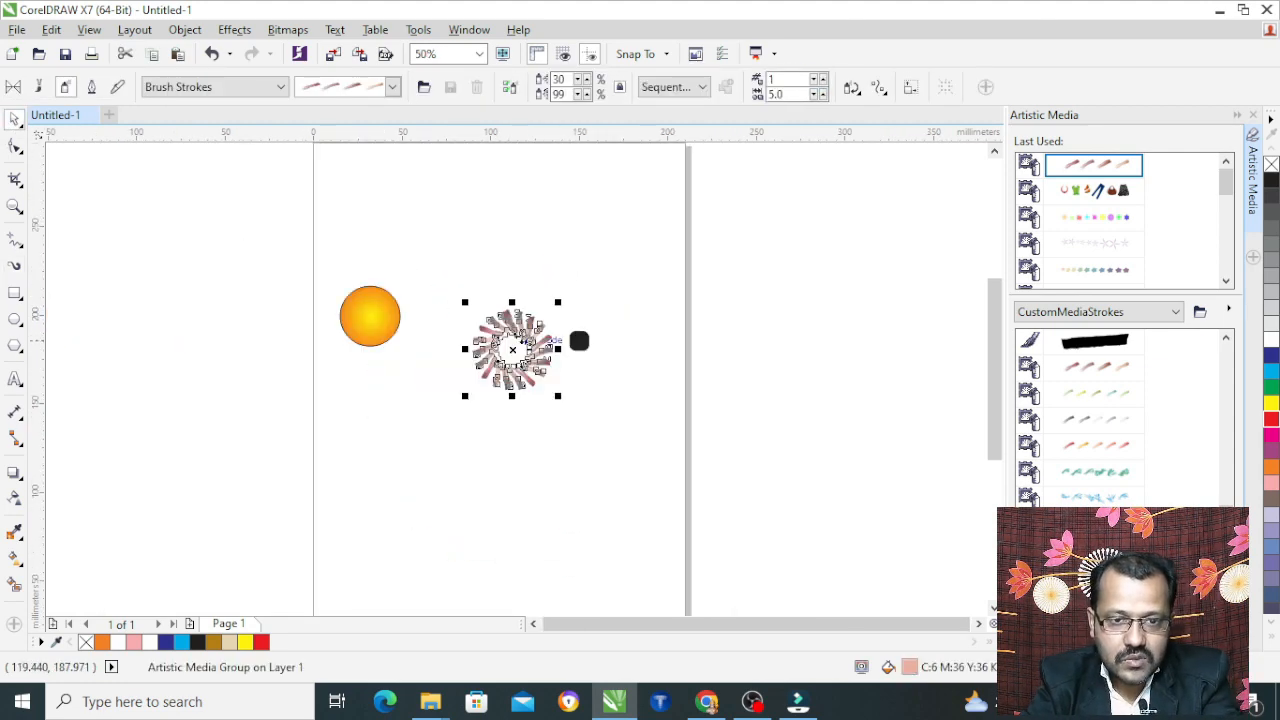
{"action": "left_click_drag", "start_coordinate": [281, 259], "coordinate": [650, 430]}
{"action": "key", "text": "Delete"}
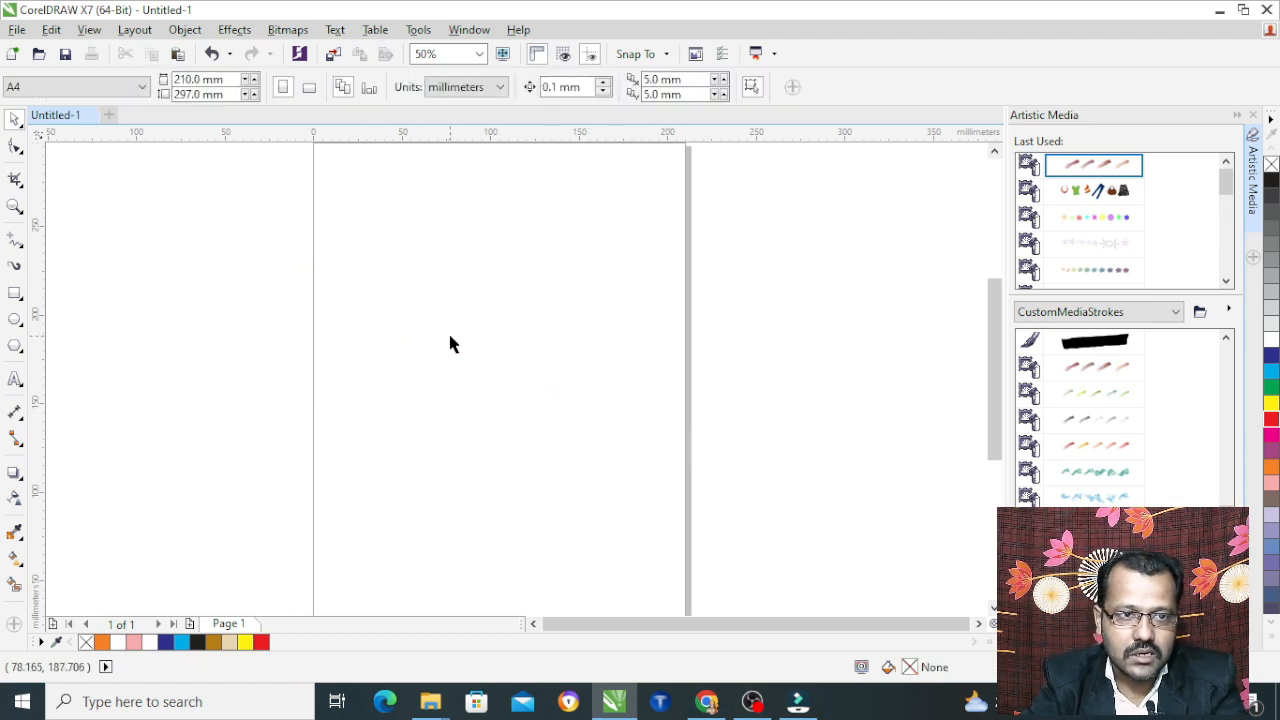
Switch Artistic Media to Calligraphic mode and draw a large S-shaped stroke about 105 mm tall on the empty page.
{"action": "left_click", "coordinate": [14, 264]}
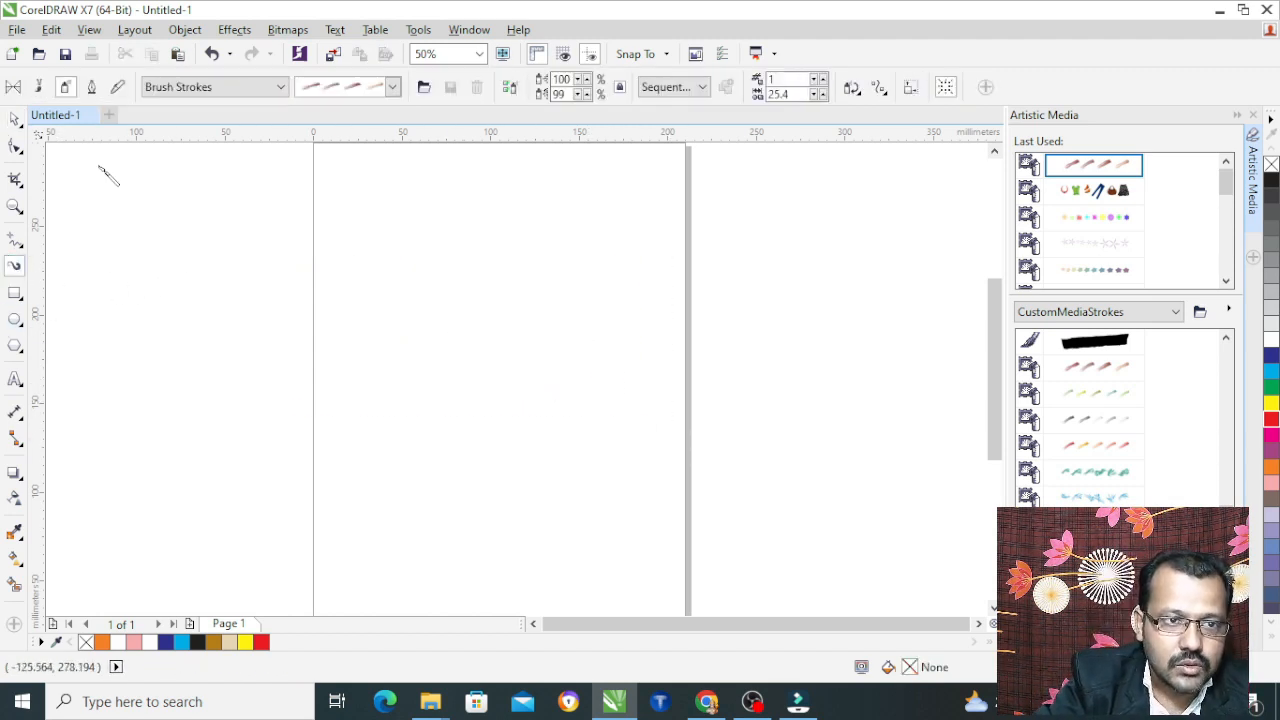
{"action": "left_click", "coordinate": [91, 90]}
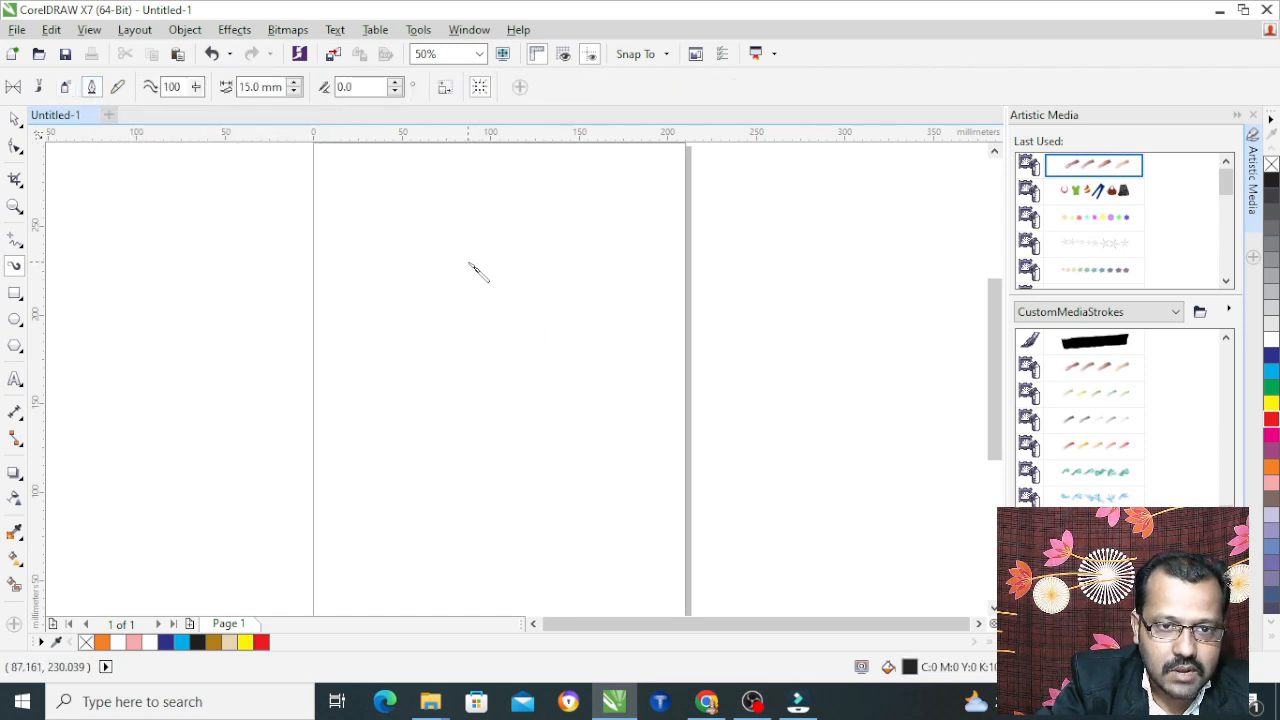
{"action": "mouse_move", "coordinate": [448, 246]}
{"action": "left_mouse_down"}
{"action": "mouse_move", "coordinate": [378, 268]}
{"action": "mouse_move", "coordinate": [434, 434]}
{"action": "mouse_move", "coordinate": [326, 420]}
{"action": "left_mouse_up"}
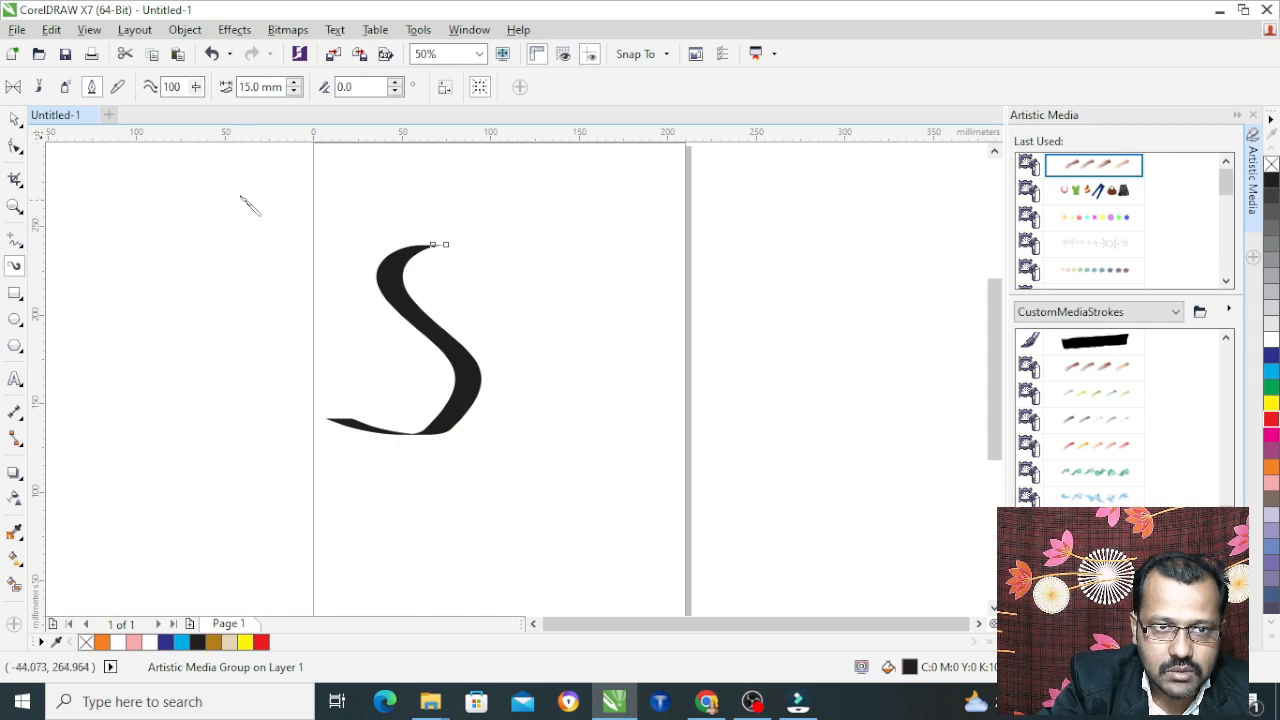
Draw a second calligraphic S-curve beside the first, and a third outside the page's left edge with freehand smoothing set to 64.
{"action": "double_click", "coordinate": [284, 86]}
{"action": "type", "text": "1"}
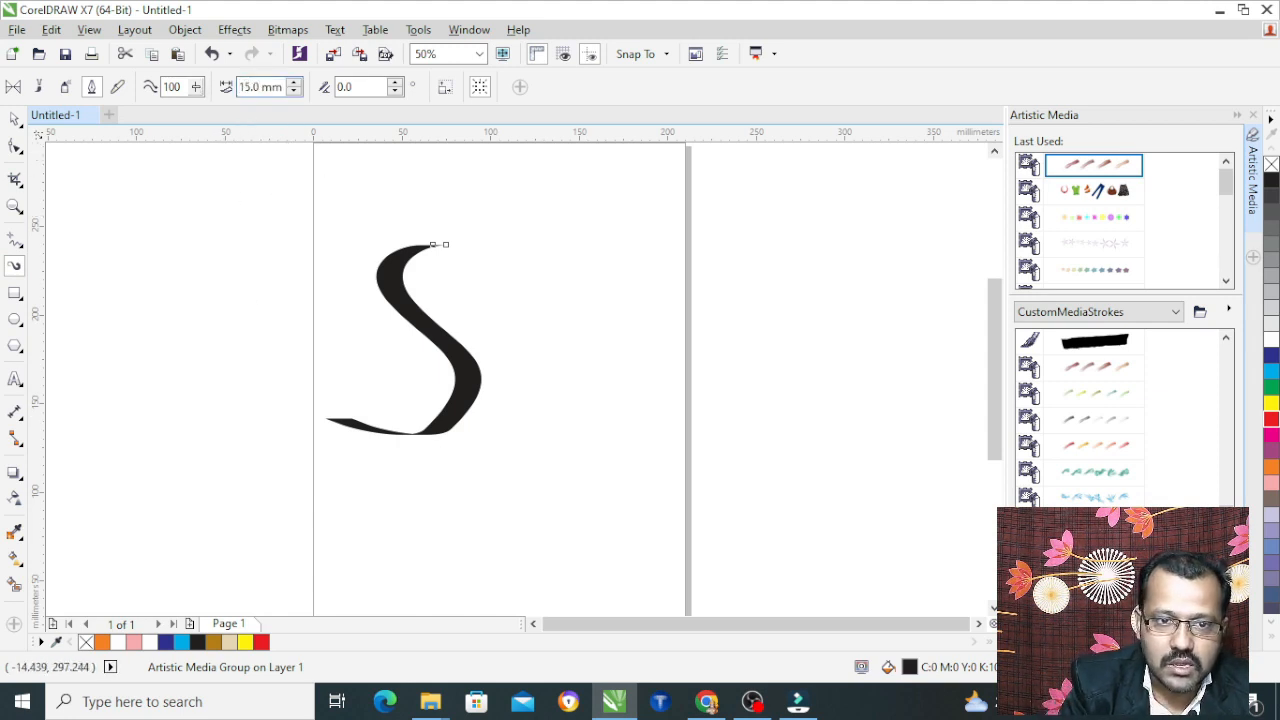
{"action": "mouse_move", "coordinate": [597, 260]}
{"action": "left_mouse_down"}
{"action": "mouse_move", "coordinate": [566, 394]}
{"action": "mouse_move", "coordinate": [516, 454]}
{"action": "left_mouse_up"}
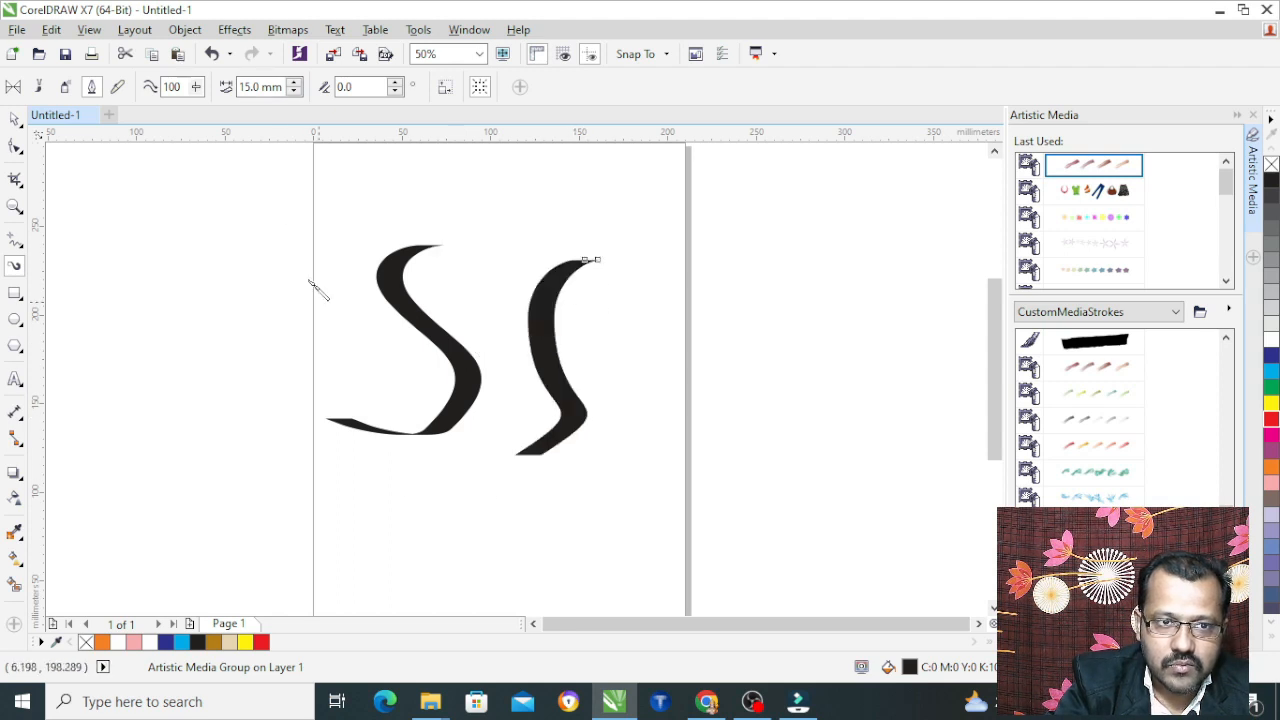
{"action": "left_click_drag", "start_coordinate": [200, 91], "coordinate": [177, 116]}
{"action": "mouse_move", "coordinate": [207, 258]}
{"action": "left_mouse_down"}
{"action": "mouse_move", "coordinate": [240, 438]}
{"action": "mouse_move", "coordinate": [182, 484]}
{"action": "left_mouse_up"}
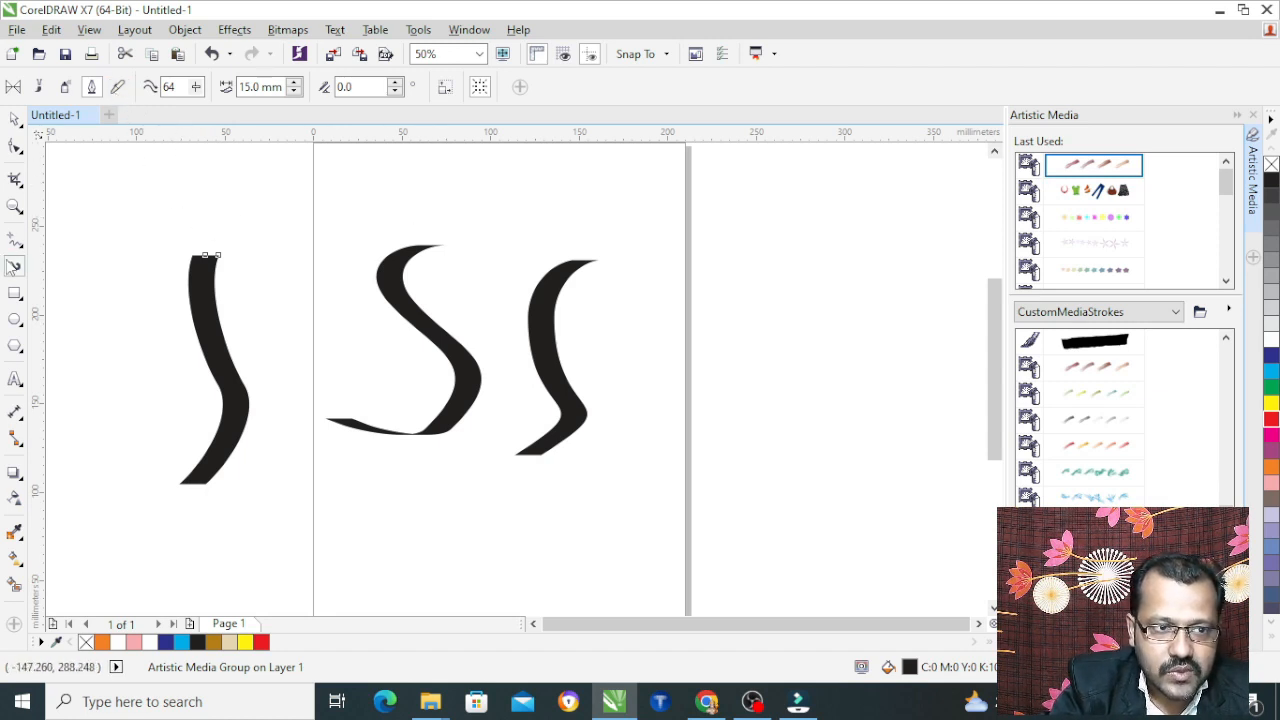
Draw a long curved stroke in Pressure mode along the page's right edge and set its width to 11 mm.
{"action": "left_click", "coordinate": [118, 88]}
{"action": "mouse_move", "coordinate": [633, 228]}
{"action": "left_mouse_down"}
{"action": "mouse_move", "coordinate": [651, 294]}
{"action": "mouse_move", "coordinate": [620, 540]}
{"action": "left_mouse_up"}
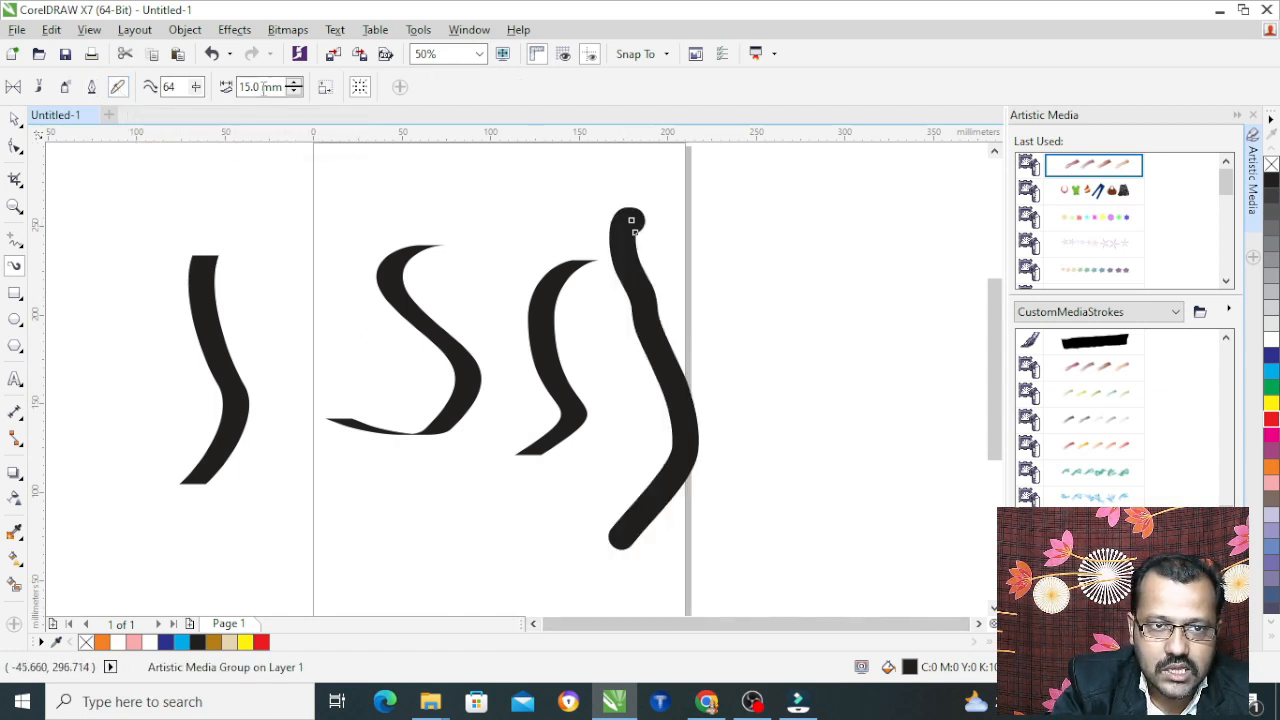
{"action": "left_click_drag", "start_coordinate": [284, 87], "coordinate": [218, 92]}
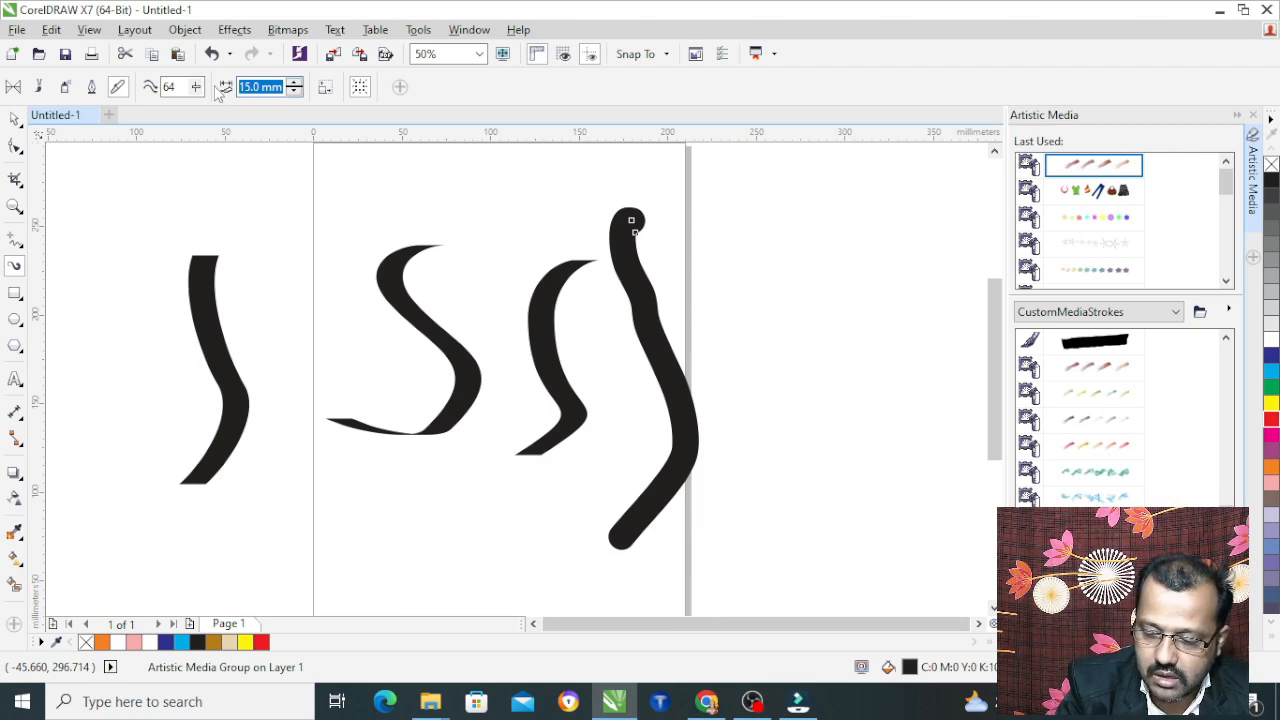
{"action": "type", "text": "11"}
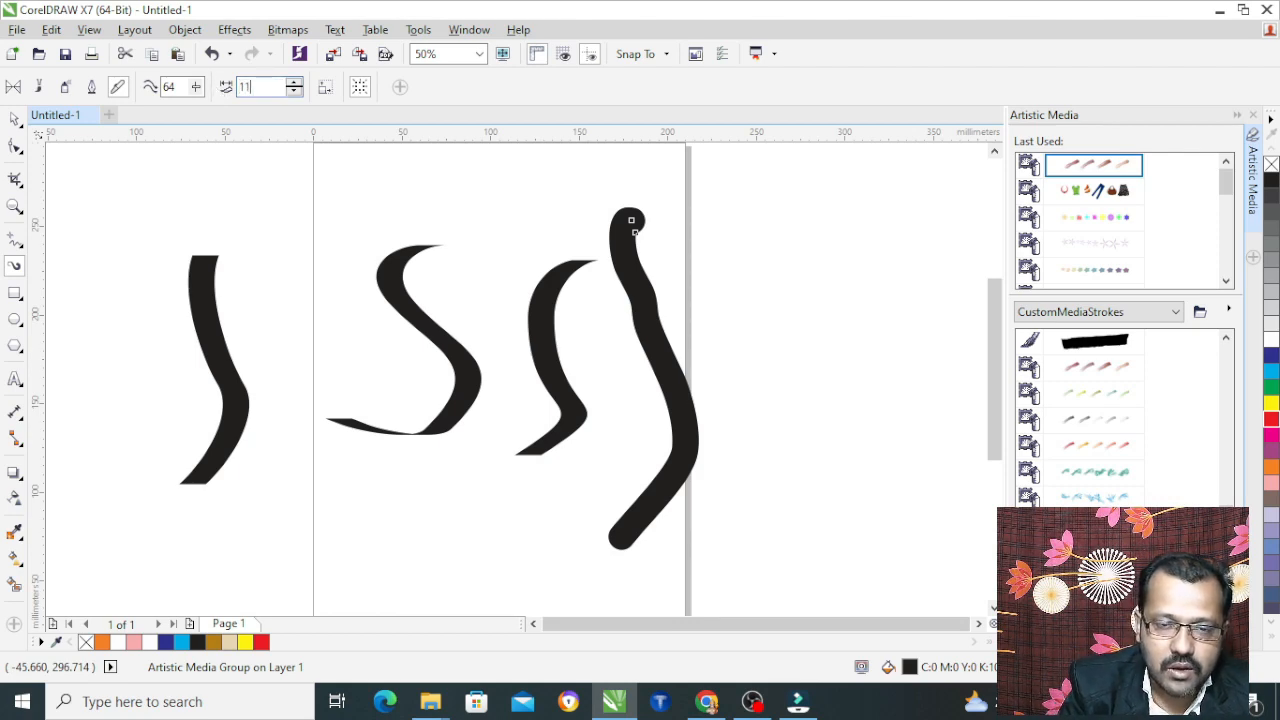
{"action": "key", "text": "Return"}
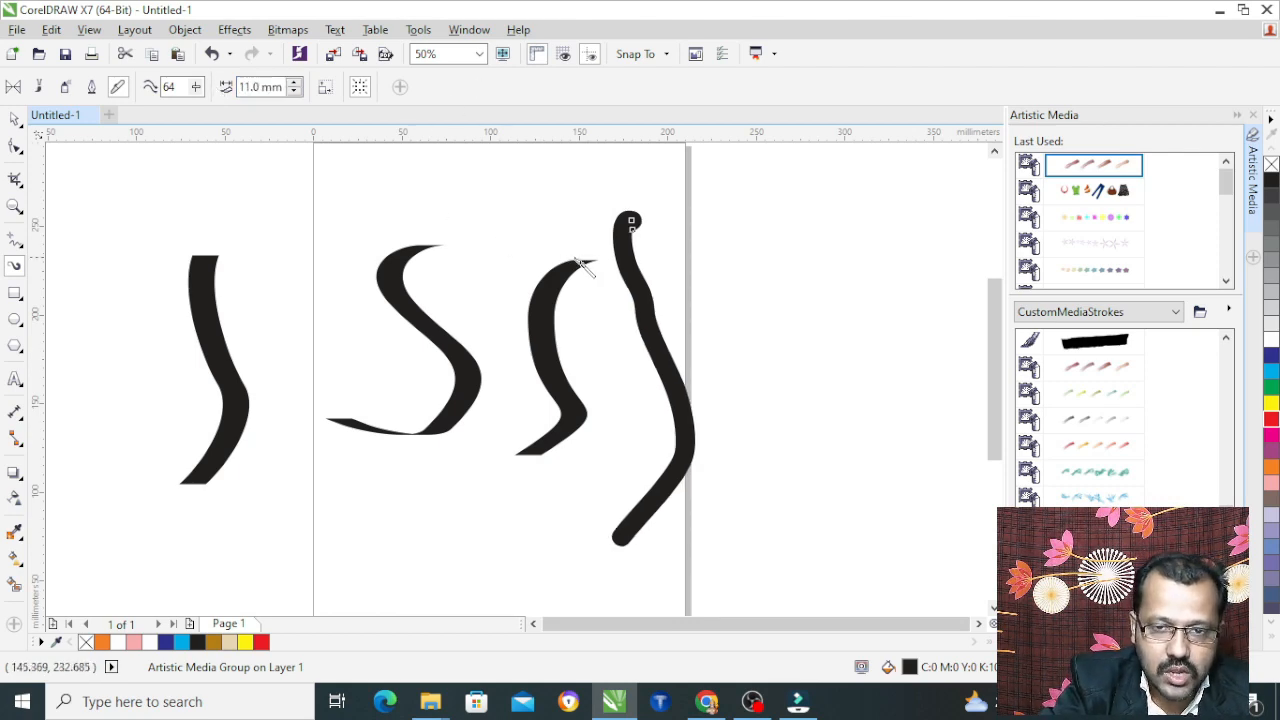